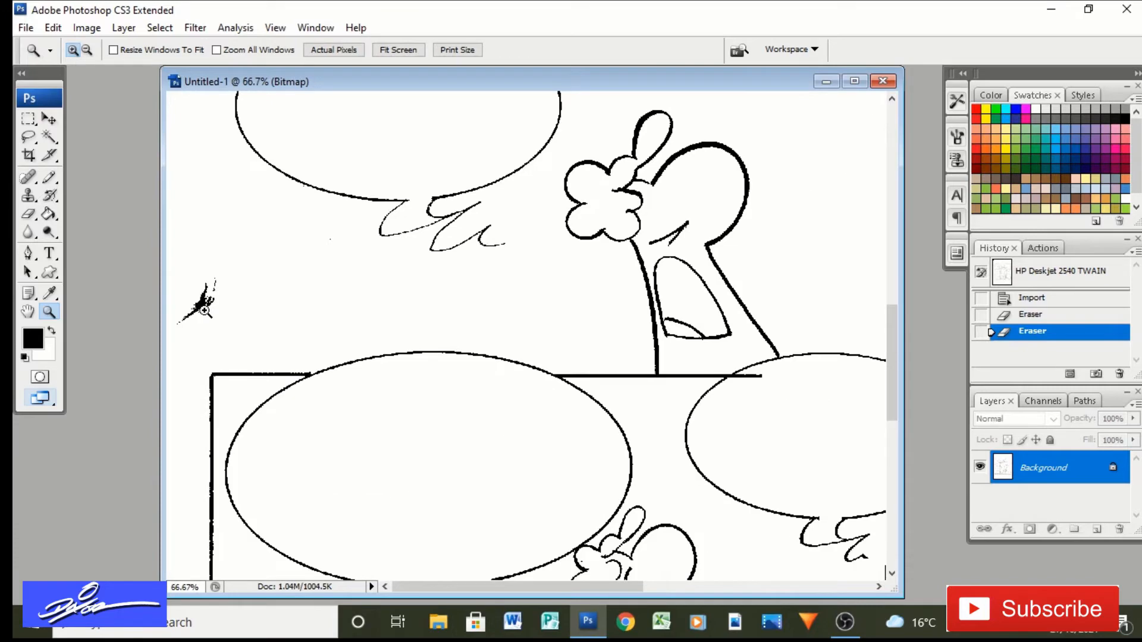
Erase the black smudge in the page's left margin and the small speck beneath the middle panel's left speech bubble with a 9 px eraser
{"action": "left_click", "coordinate": [205, 310]}
{"action": "left_click", "coordinate": [28, 217]}
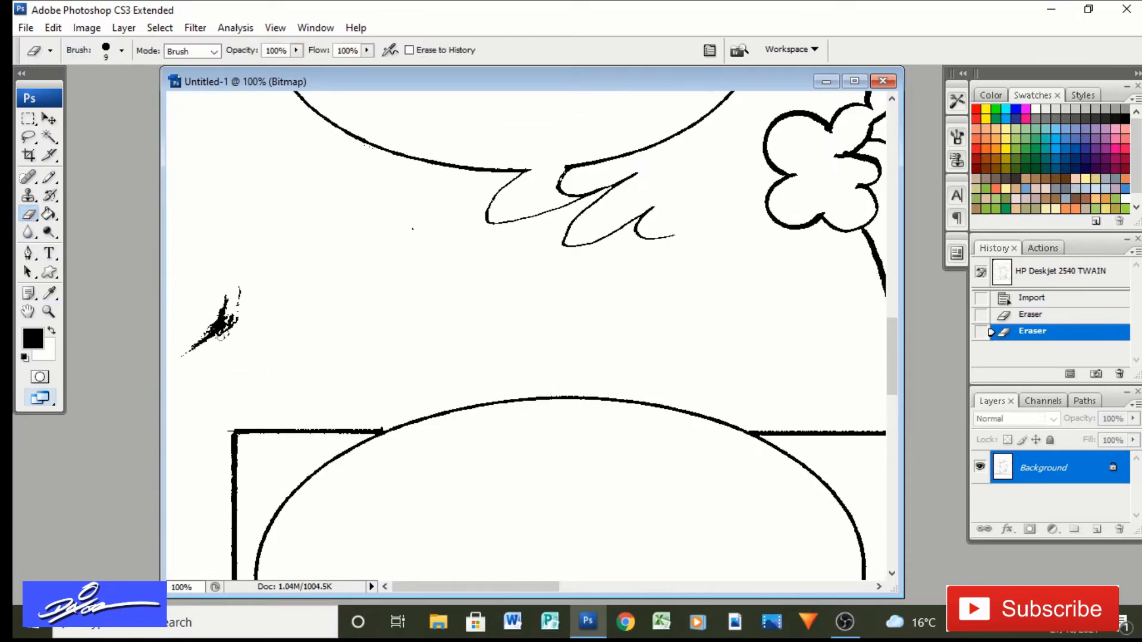
{"action": "mouse_move", "coordinate": [226, 324]}
{"action": "left_mouse_down"}
{"action": "mouse_move", "coordinate": [217, 336]}
{"action": "mouse_move", "coordinate": [229, 330]}
{"action": "mouse_move", "coordinate": [224, 307]}
{"action": "mouse_move", "coordinate": [206, 336]}
{"action": "mouse_move", "coordinate": [218, 306]}
{"action": "mouse_move", "coordinate": [182, 359]}
{"action": "left_mouse_up"}
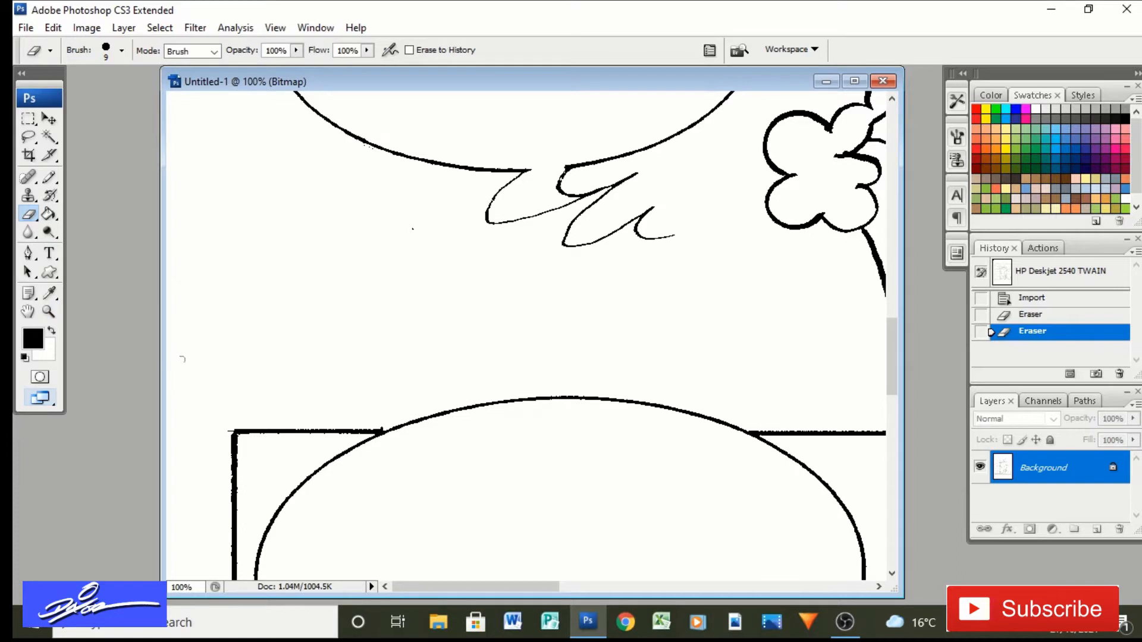
{"action": "left_click_drag", "start_coordinate": [404, 235], "coordinate": [414, 228]}
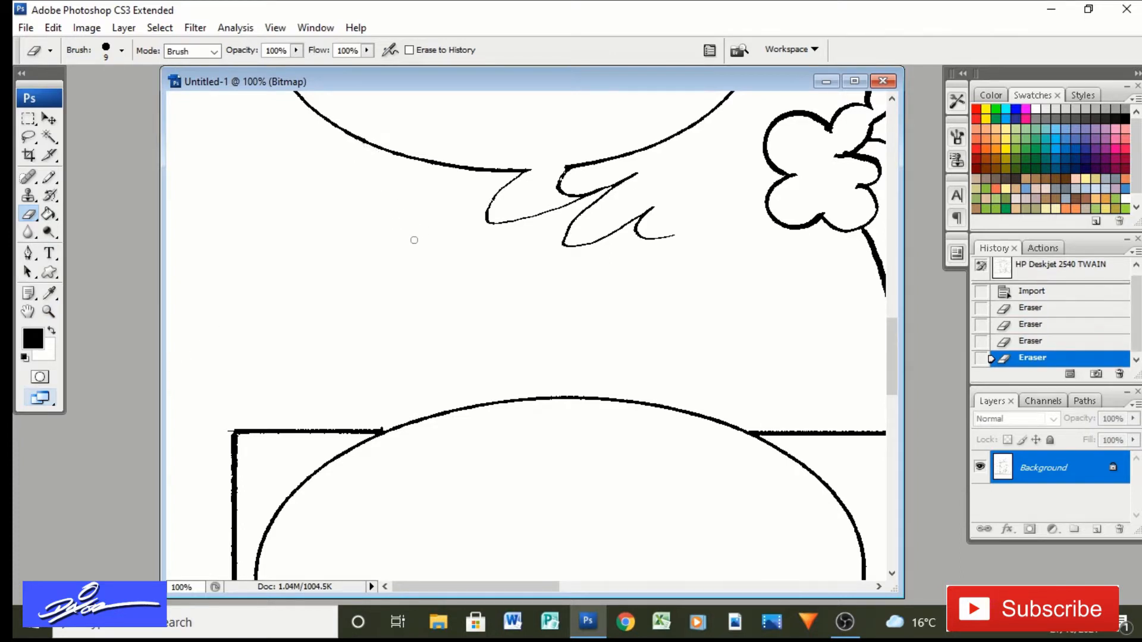
Erase the stray marks in the margin left of the top panel and the ragged marks beneath its left speech bubble outline
{"action": "scroll", "coordinate": [413, 239], "scroll_direction": "up", "scroll_amount": 10}
{"action": "scroll", "coordinate": [414, 240], "scroll_direction": "up", "scroll_amount": 10}
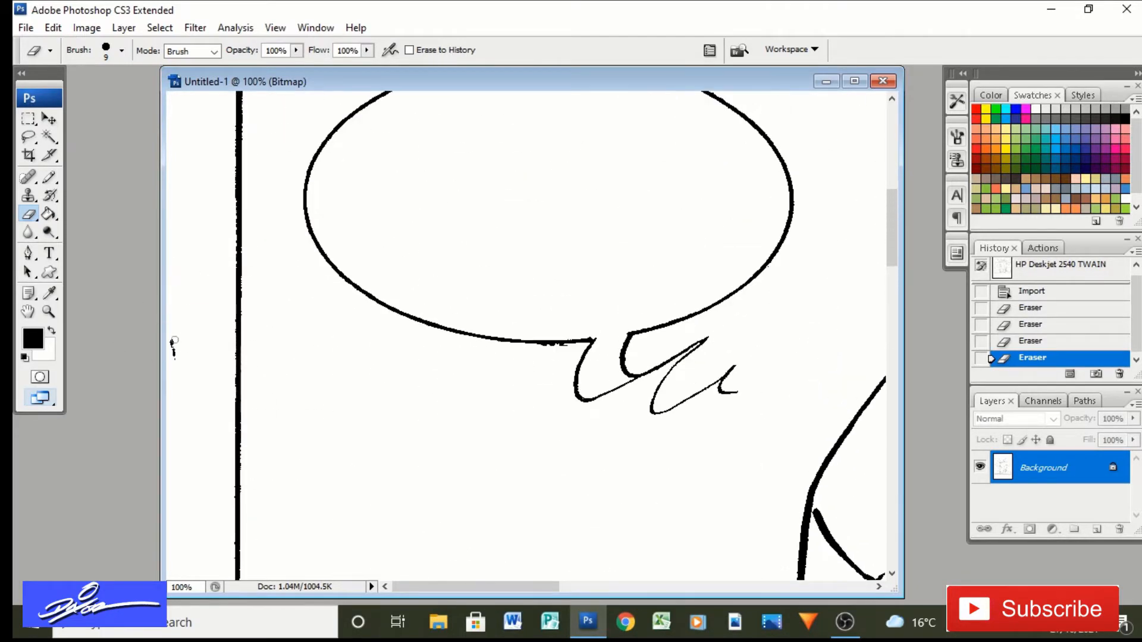
{"action": "left_click_drag", "start_coordinate": [172, 339], "coordinate": [172, 359]}
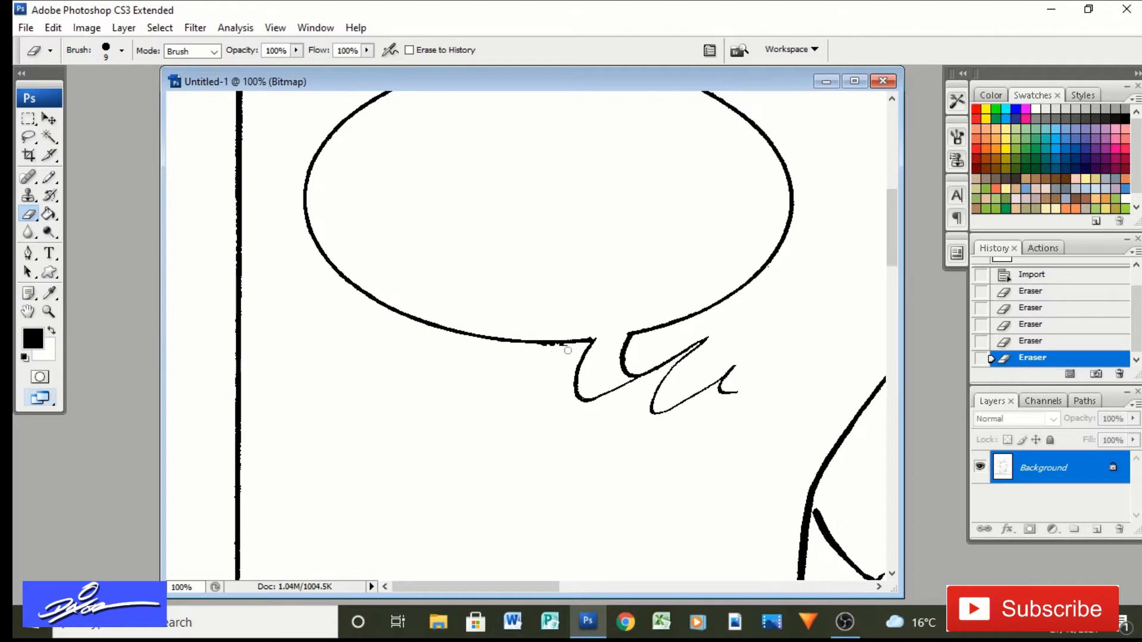
{"action": "left_click_drag", "start_coordinate": [570, 347], "coordinate": [539, 347]}
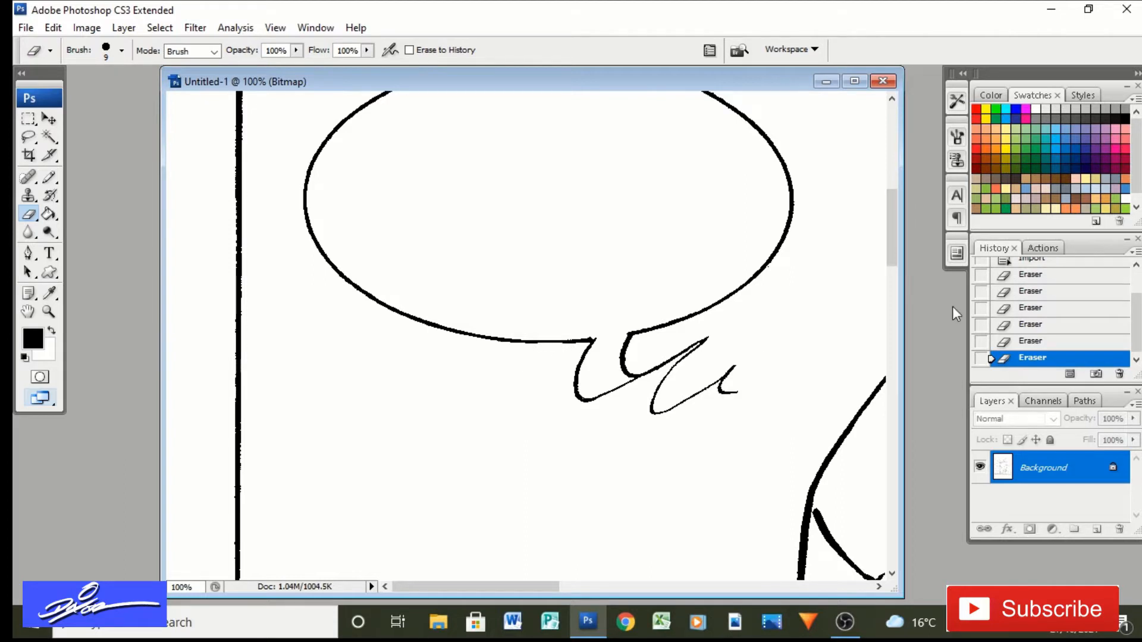
{"action": "left_click", "coordinate": [1019, 342]}
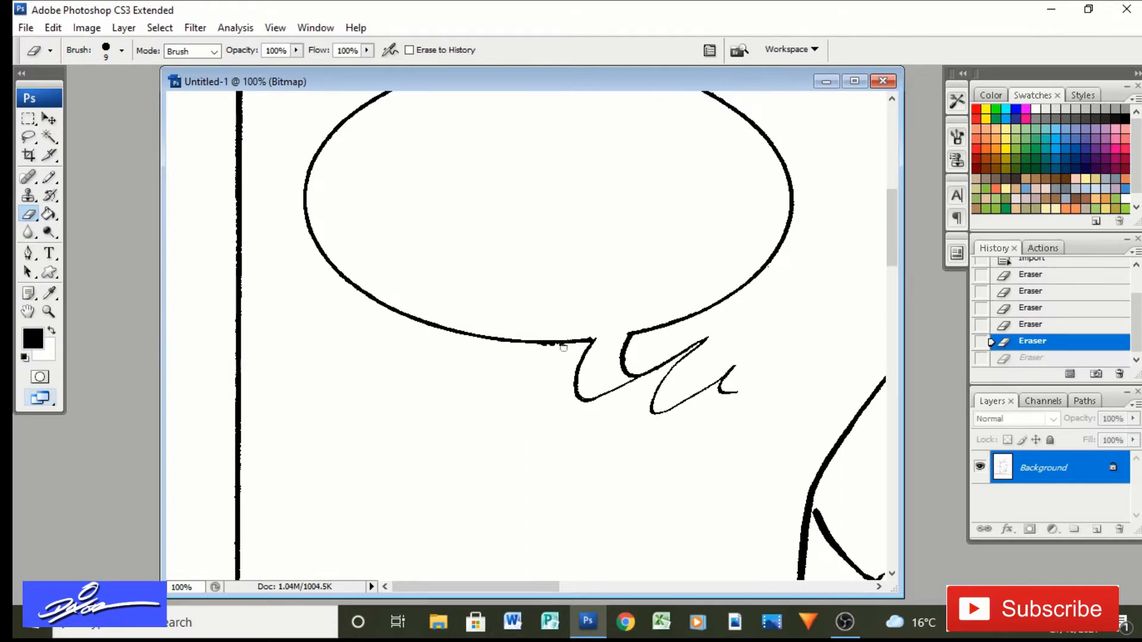
{"action": "left_click_drag", "start_coordinate": [559, 347], "coordinate": [536, 347]}
Erase the thick blotch on the pig's arm line in the top panel so the stroke is even
{"action": "scroll", "coordinate": [742, 331], "scroll_direction": "up", "scroll_amount": 5}
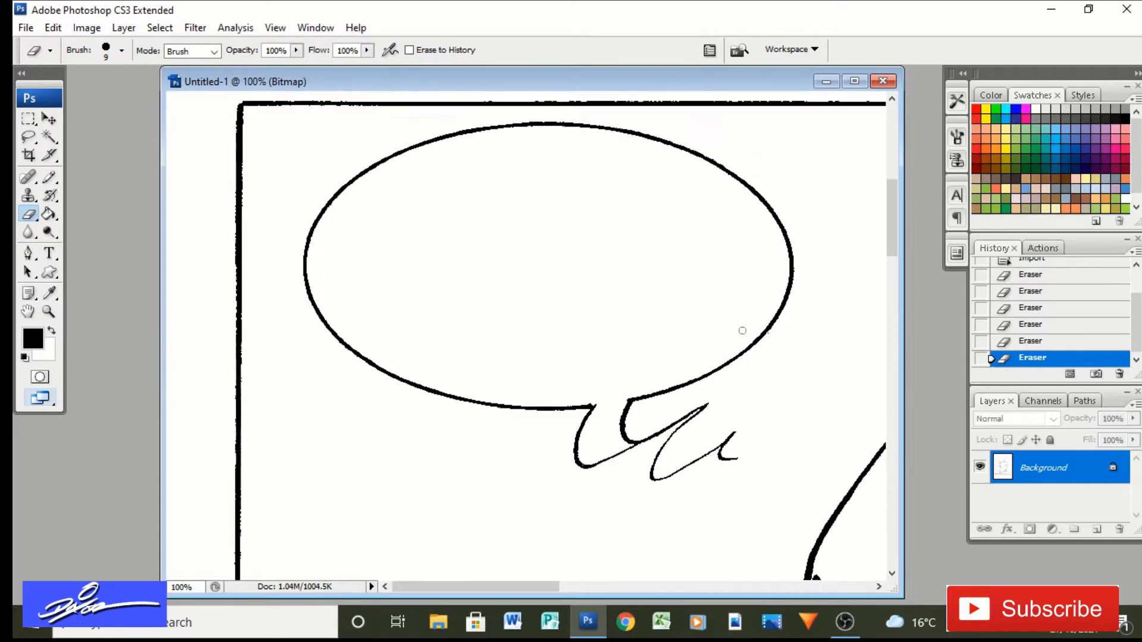
{"action": "scroll", "coordinate": [742, 331], "scroll_direction": "up", "scroll_amount": 2}
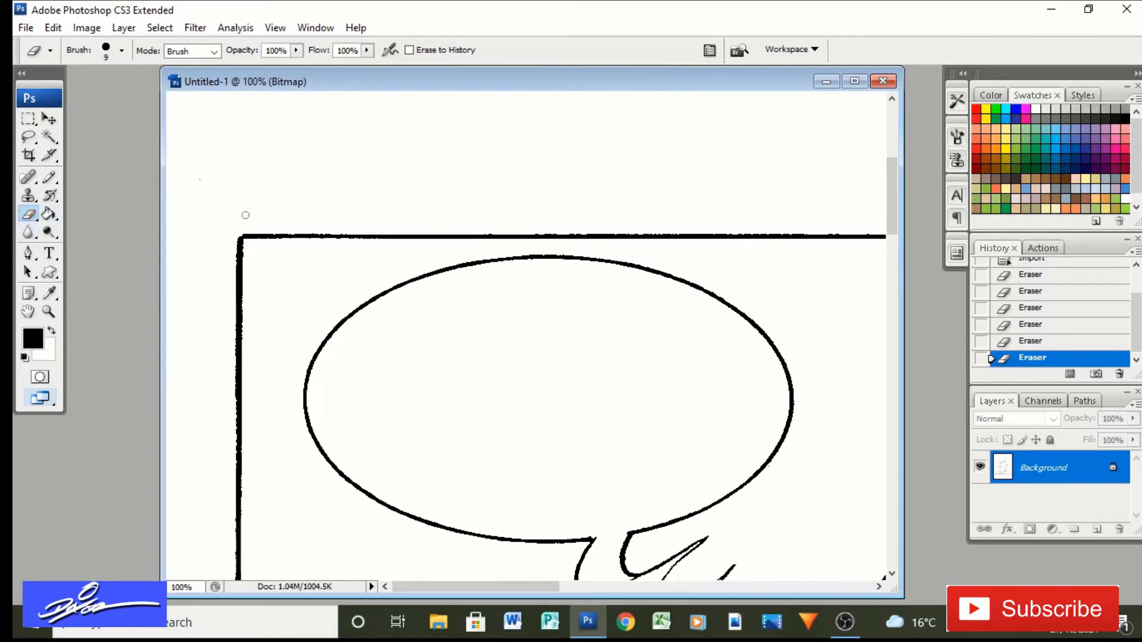
{"action": "left_click_drag", "start_coordinate": [464, 586], "coordinate": [782, 596]}
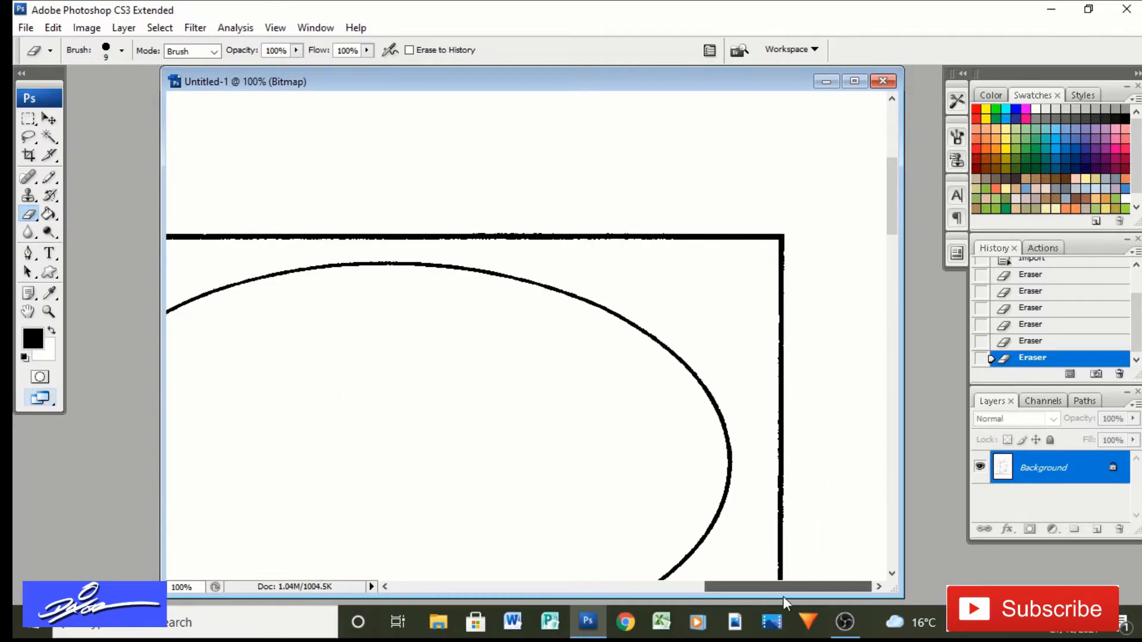
{"action": "left_click_drag", "start_coordinate": [894, 227], "coordinate": [895, 266]}
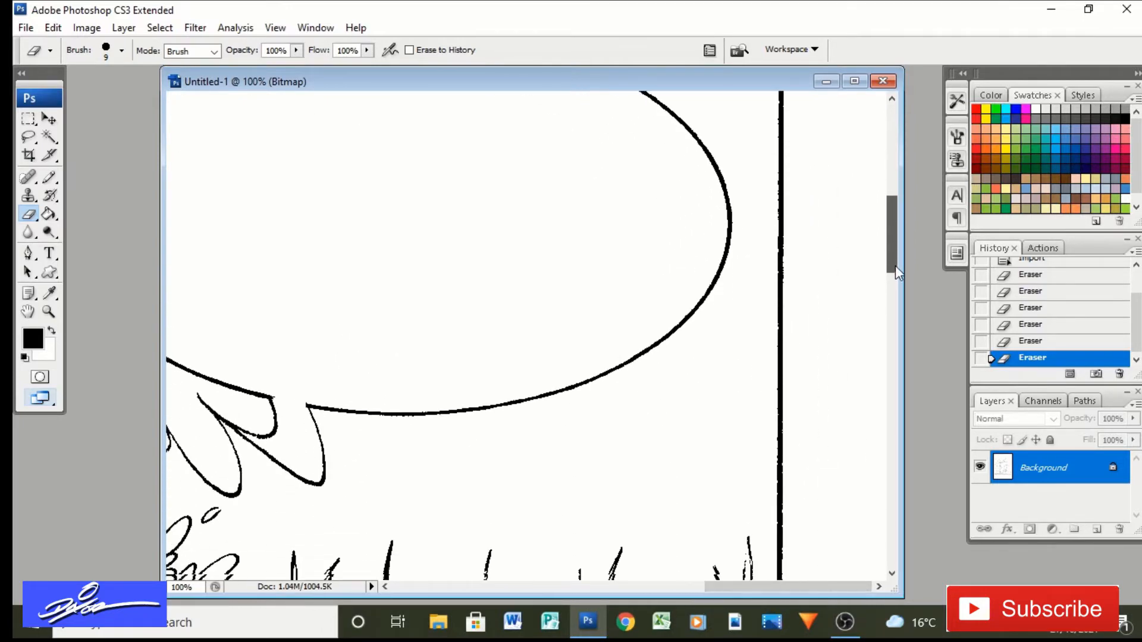
{"action": "left_click_drag", "start_coordinate": [745, 588], "coordinate": [669, 597]}
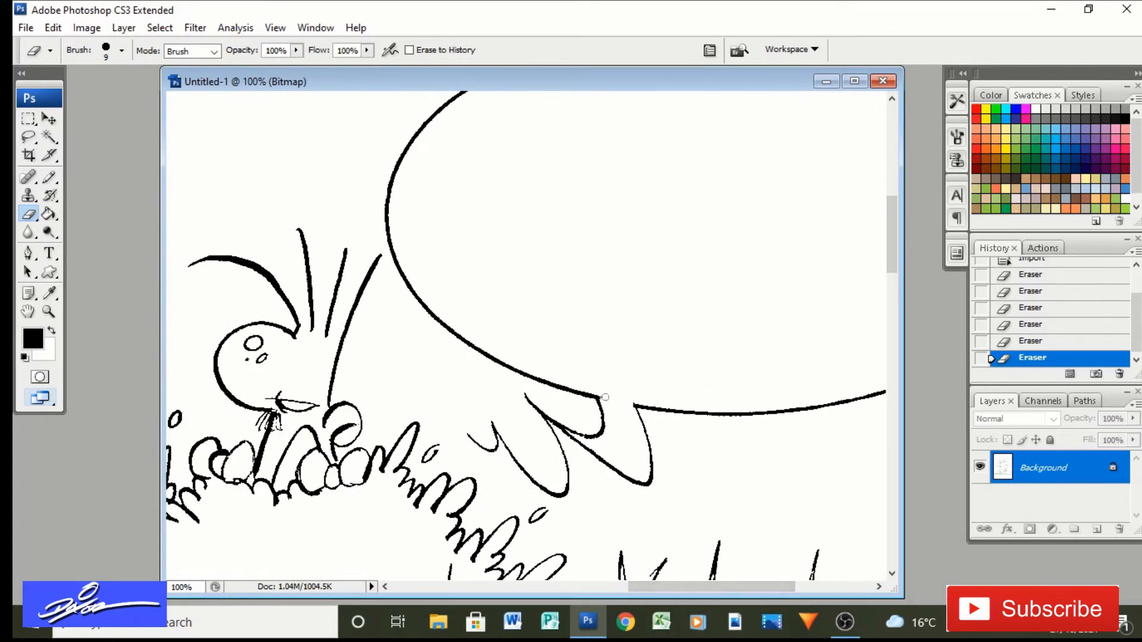
{"action": "left_click_drag", "start_coordinate": [666, 588], "coordinate": [541, 587]}
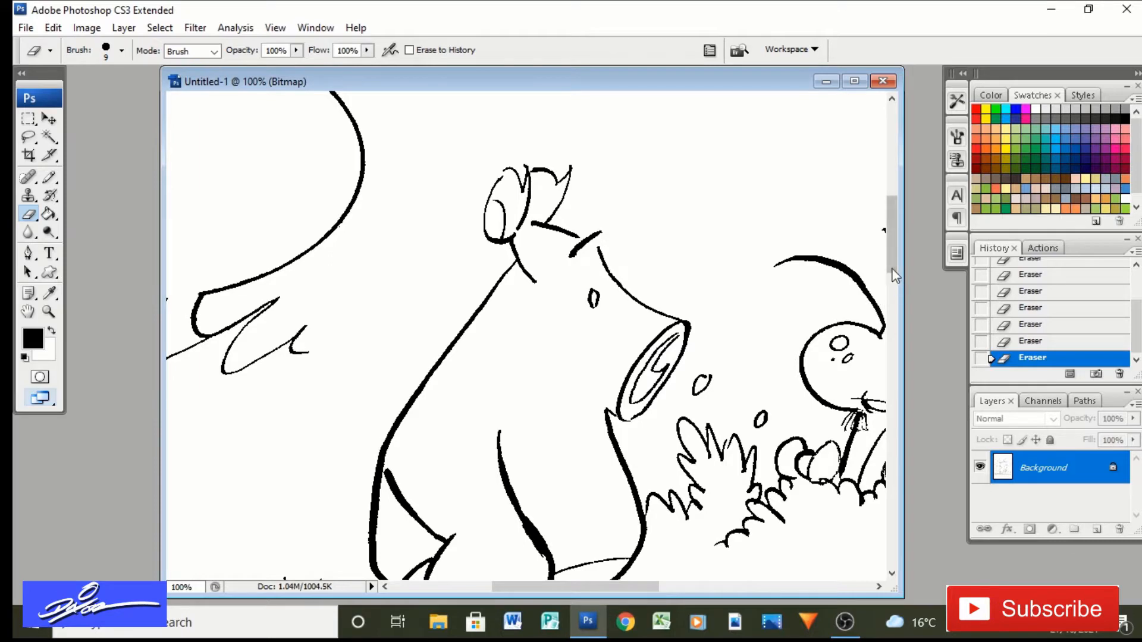
{"action": "left_click_drag", "start_coordinate": [891, 268], "coordinate": [892, 283]}
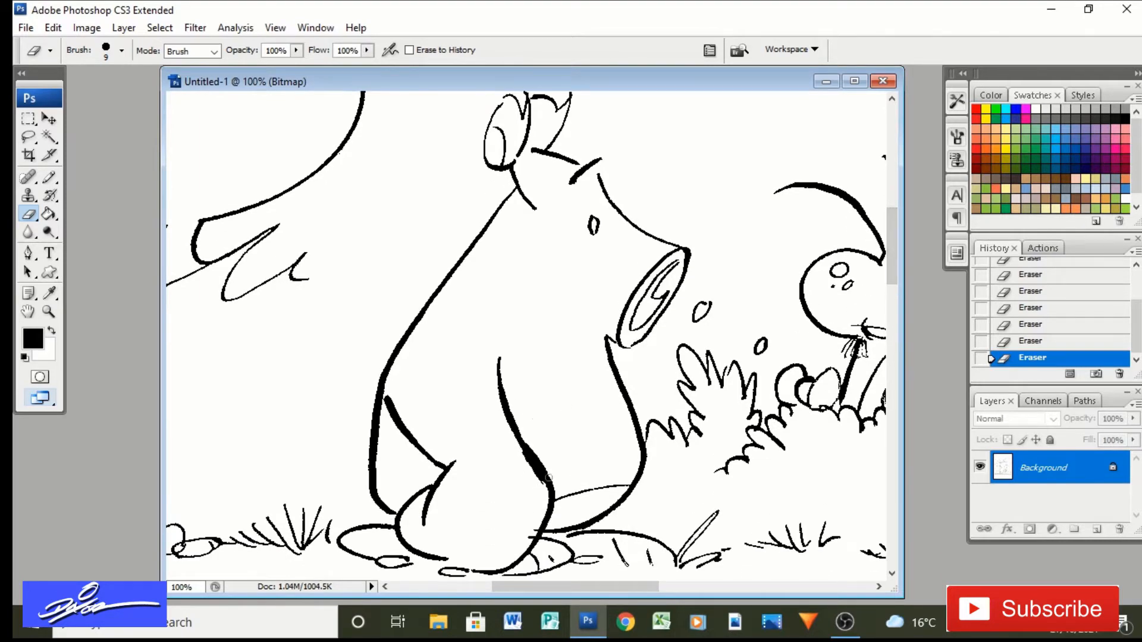
{"action": "left_click_drag", "start_coordinate": [541, 486], "coordinate": [525, 462]}
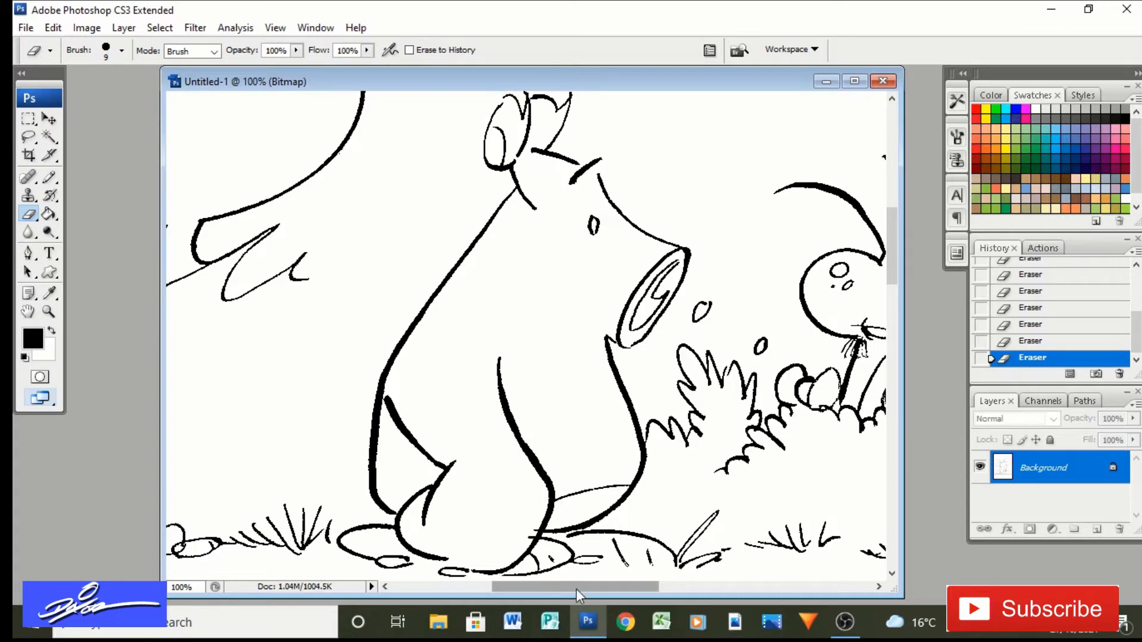
Erase the stretch of panel border that crosses into the speech bubble below the open-mouthed character in the middle panel
{"action": "left_click_drag", "start_coordinate": [576, 587], "coordinate": [476, 587]}
{"action": "left_click_drag", "start_coordinate": [897, 233], "coordinate": [891, 315]}
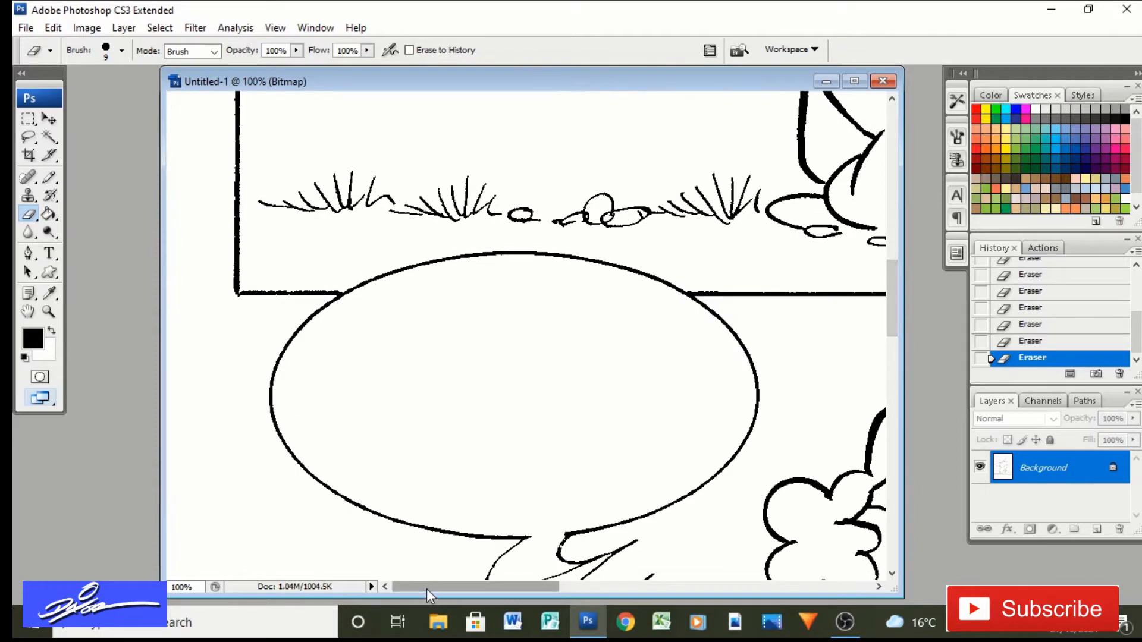
{"action": "left_click_drag", "start_coordinate": [426, 589], "coordinate": [701, 588]}
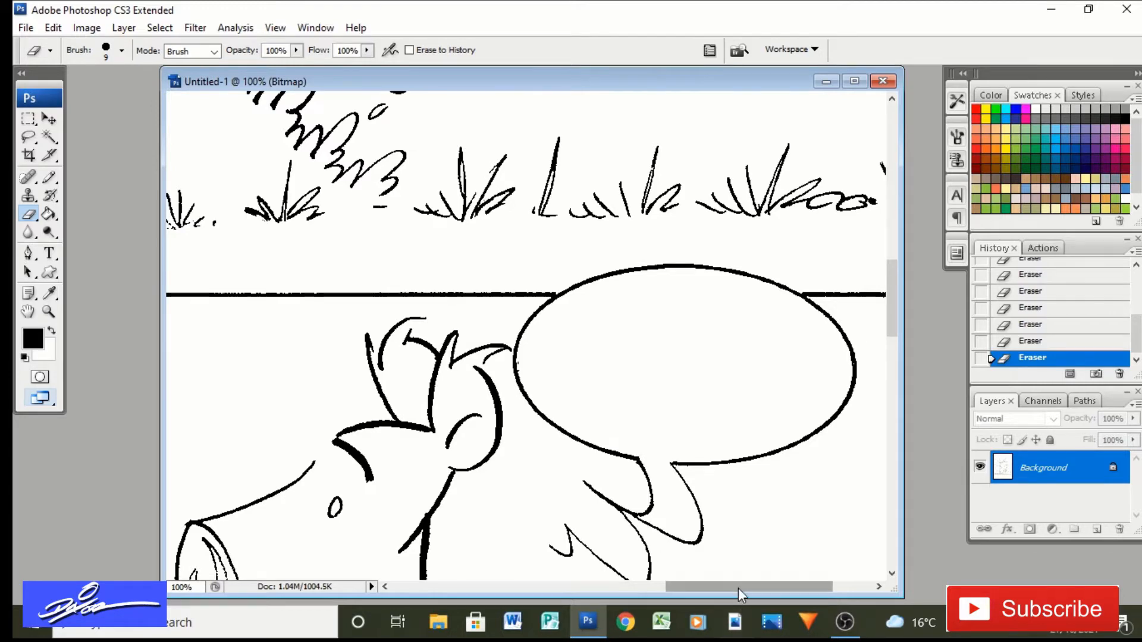
{"action": "left_click_drag", "start_coordinate": [738, 587], "coordinate": [809, 590]}
{"action": "left_click_drag", "start_coordinate": [891, 330], "coordinate": [891, 380]}
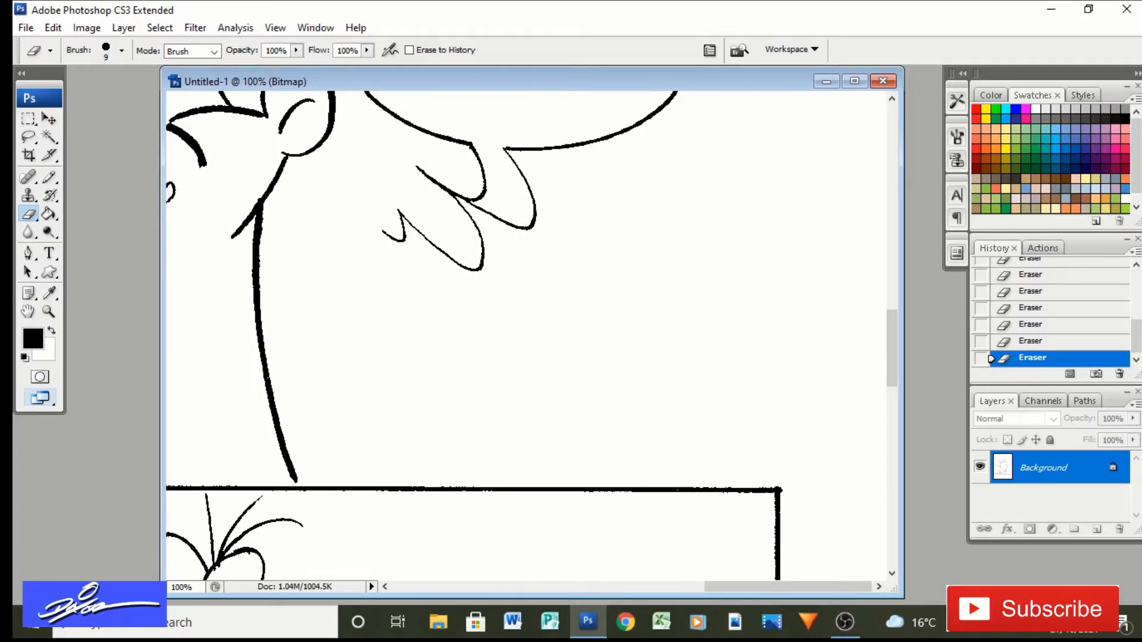
{"action": "left_click_drag", "start_coordinate": [751, 589], "coordinate": [565, 607]}
{"action": "left_click_drag", "start_coordinate": [511, 486], "coordinate": [473, 486]}
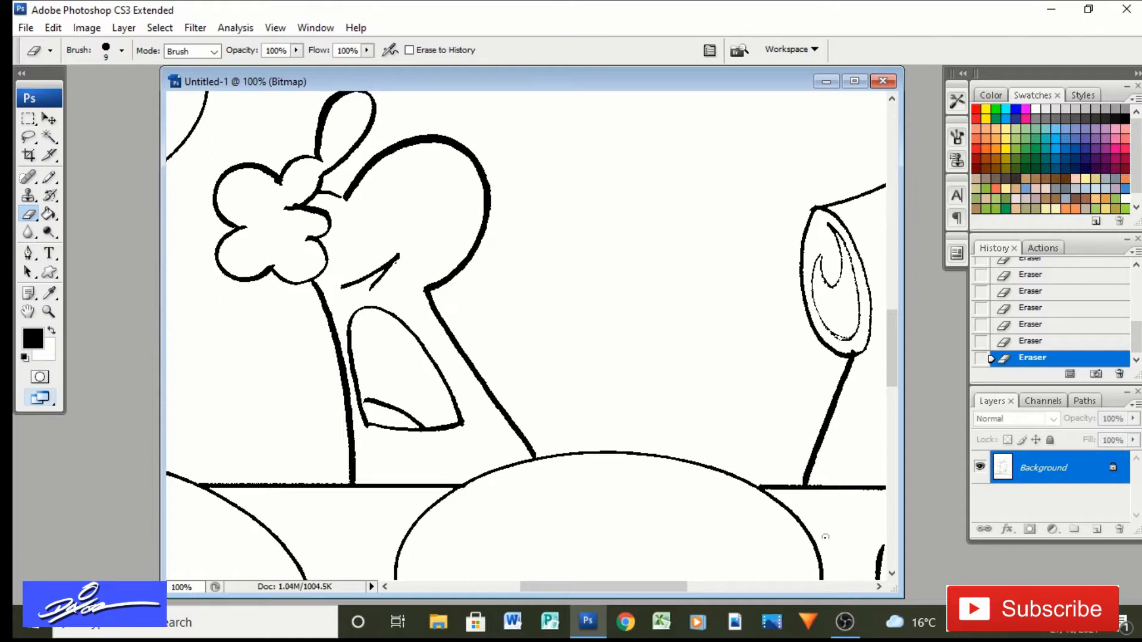
Erase the dark smudge overlapping the body outline of the crossed-arm character in the bottom panel
{"action": "left_click_drag", "start_coordinate": [632, 593], "coordinate": [505, 593]}
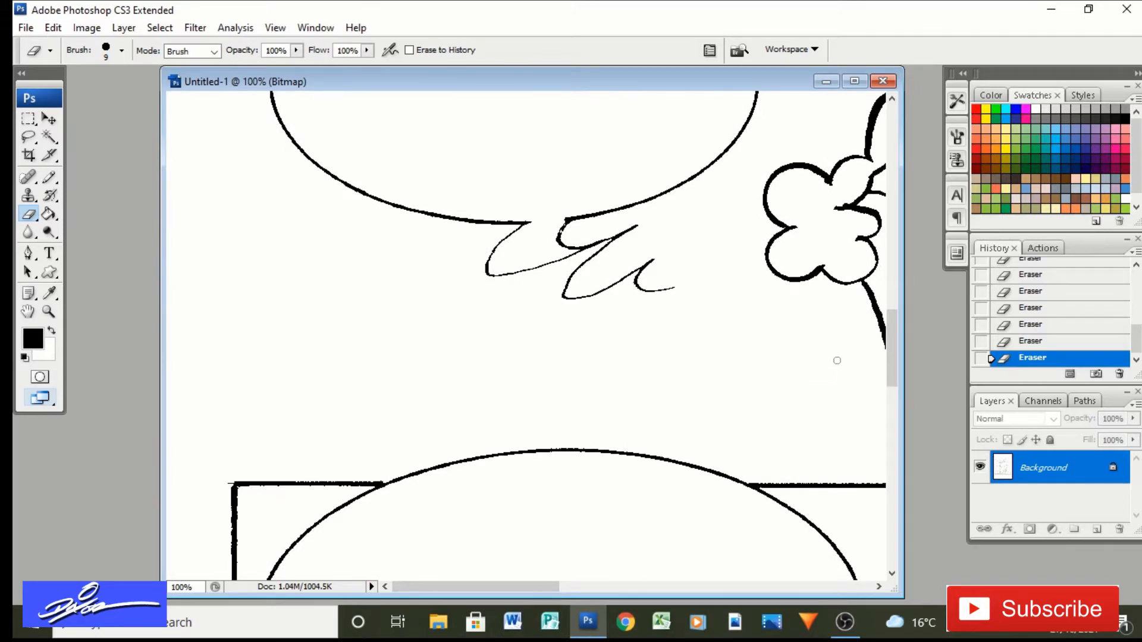
{"action": "left_click_drag", "start_coordinate": [898, 371], "coordinate": [894, 424]}
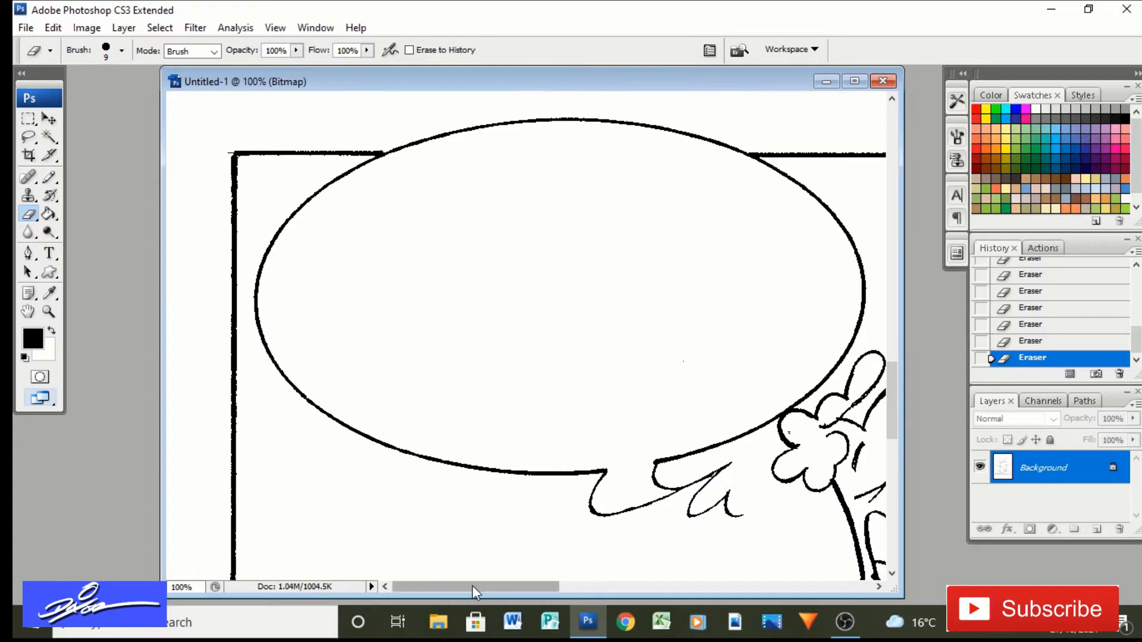
{"action": "left_click_drag", "start_coordinate": [475, 587], "coordinate": [545, 587]}
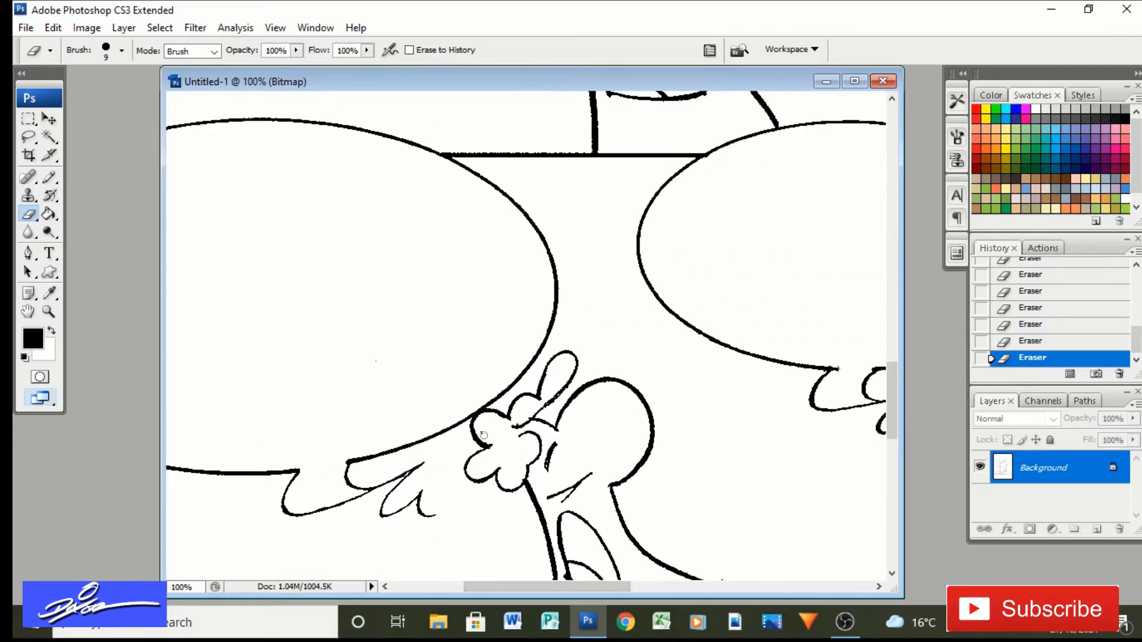
{"action": "left_click_drag", "start_coordinate": [526, 587], "coordinate": [628, 587]}
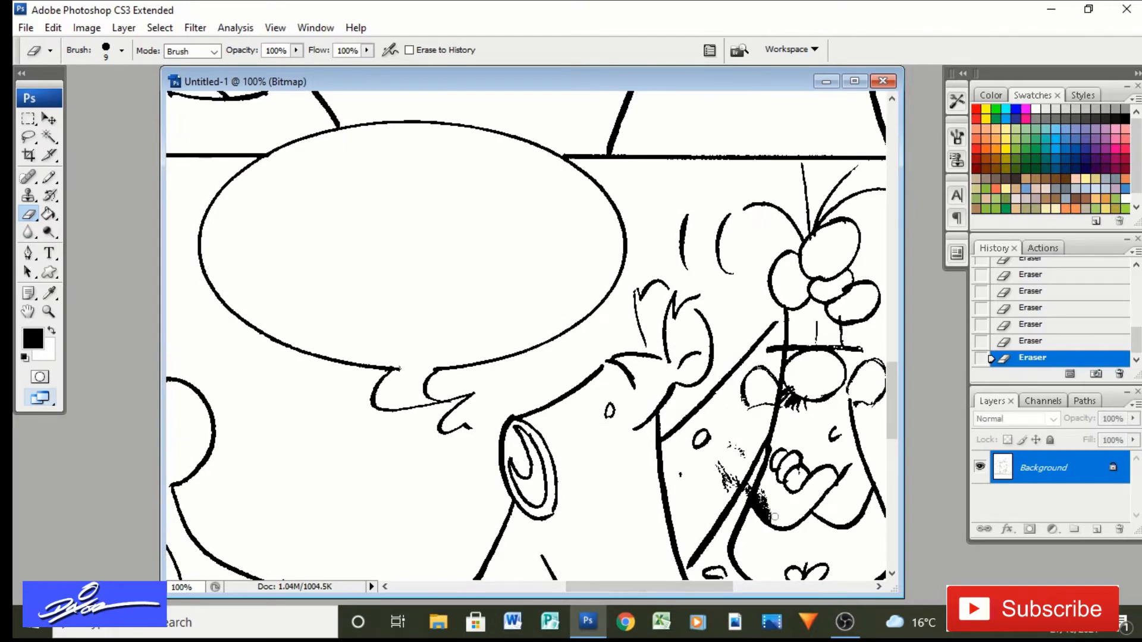
{"action": "left_click_drag", "start_coordinate": [764, 506], "coordinate": [765, 490]}
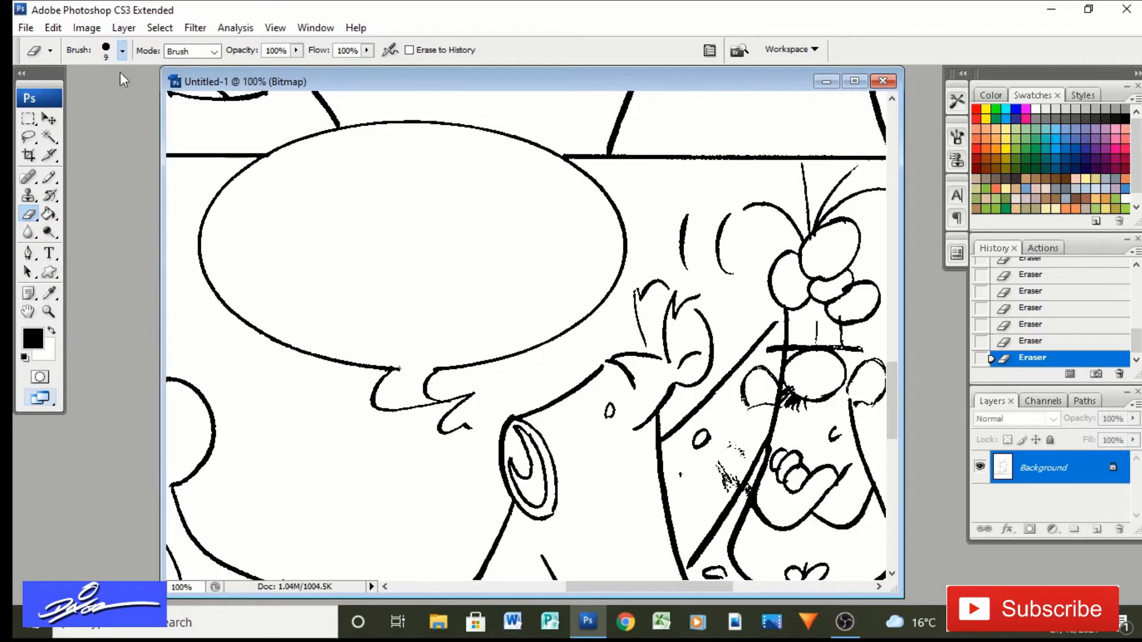
Set the eraser brush to 5 px and erase the remaining smudge between the pig and the crossed-arm character
{"action": "left_click", "coordinate": [122, 50]}
{"action": "left_click", "coordinate": [97, 187]}
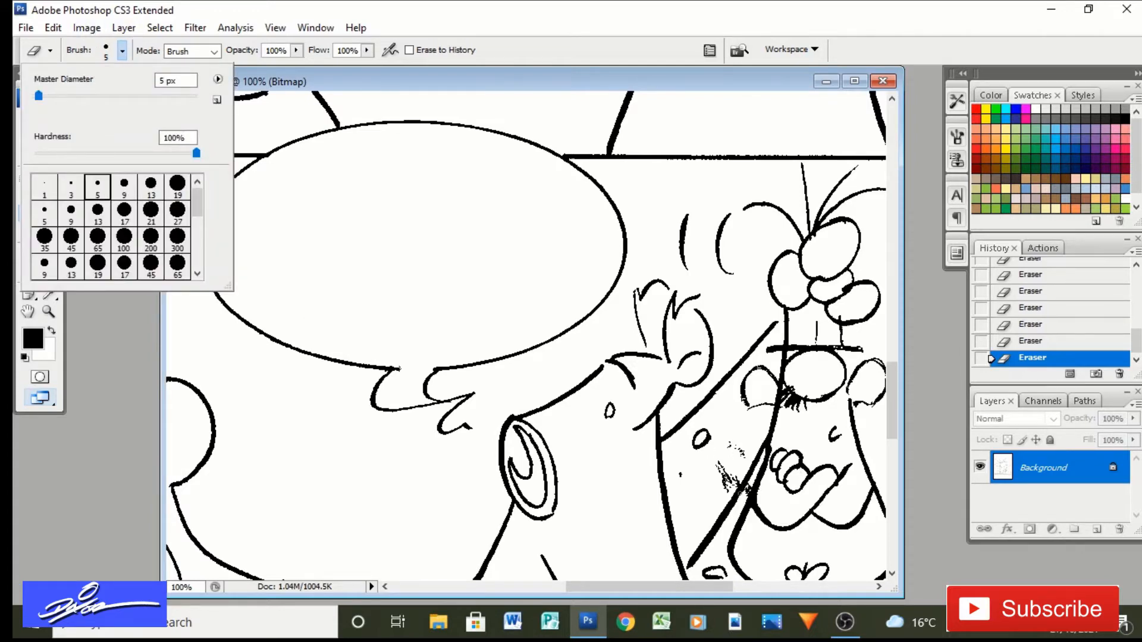
{"action": "key", "text": "Return"}
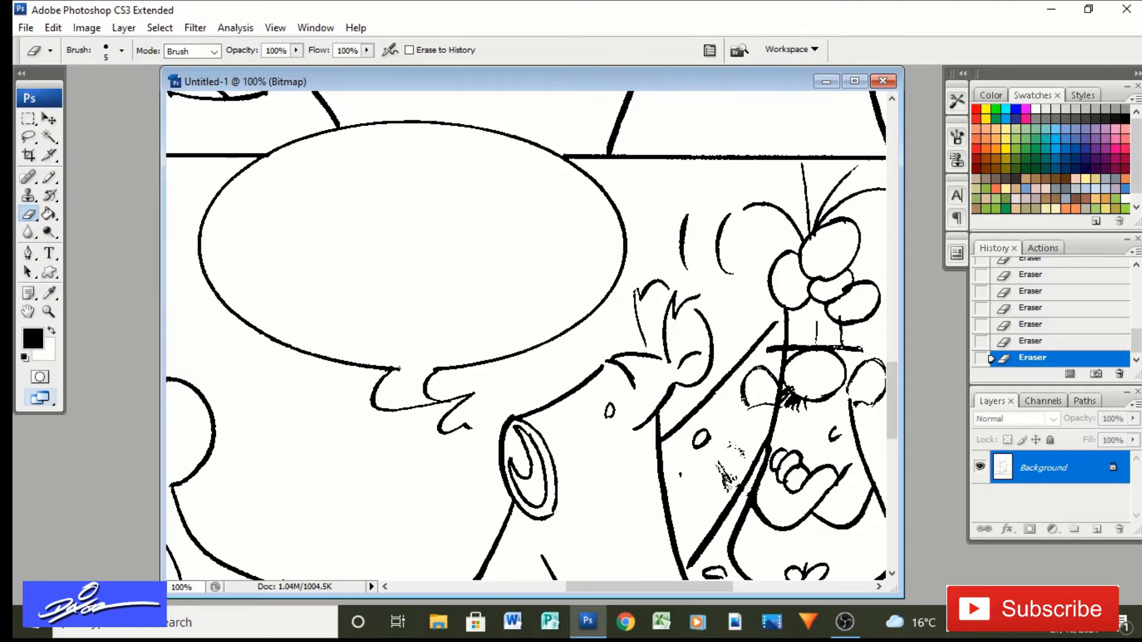
{"action": "left_click_drag", "start_coordinate": [730, 488], "coordinate": [716, 463]}
Touch up the left ear outline of the crossed-arm character in black with a 3 px Pencil
{"action": "left_click", "coordinate": [49, 177]}
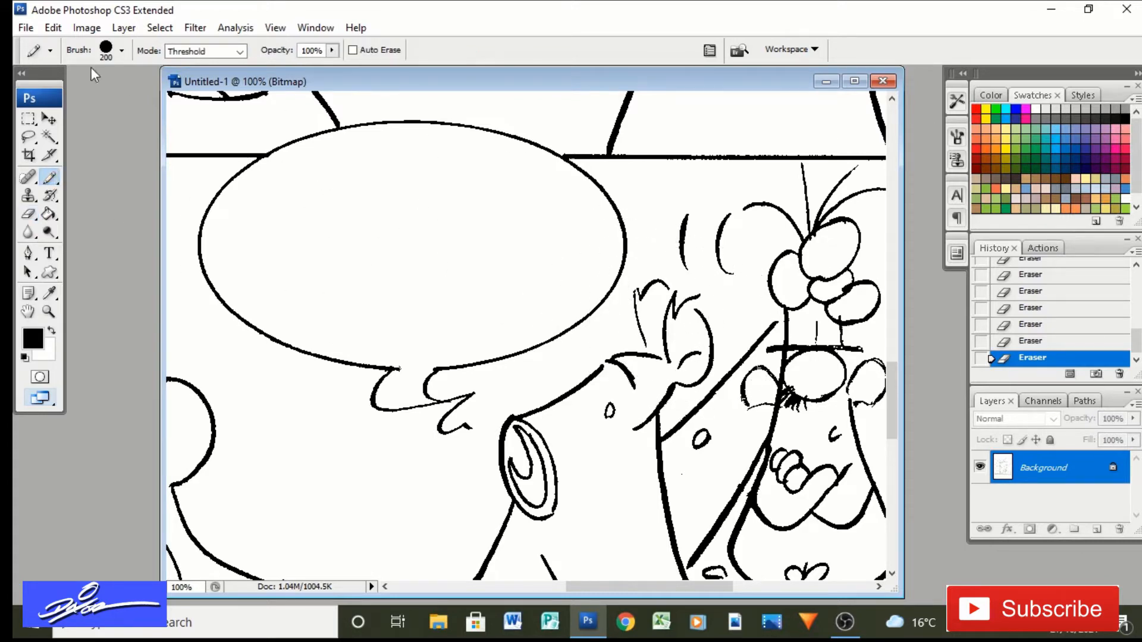
{"action": "left_click", "coordinate": [122, 50]}
{"action": "left_click", "coordinate": [71, 185]}
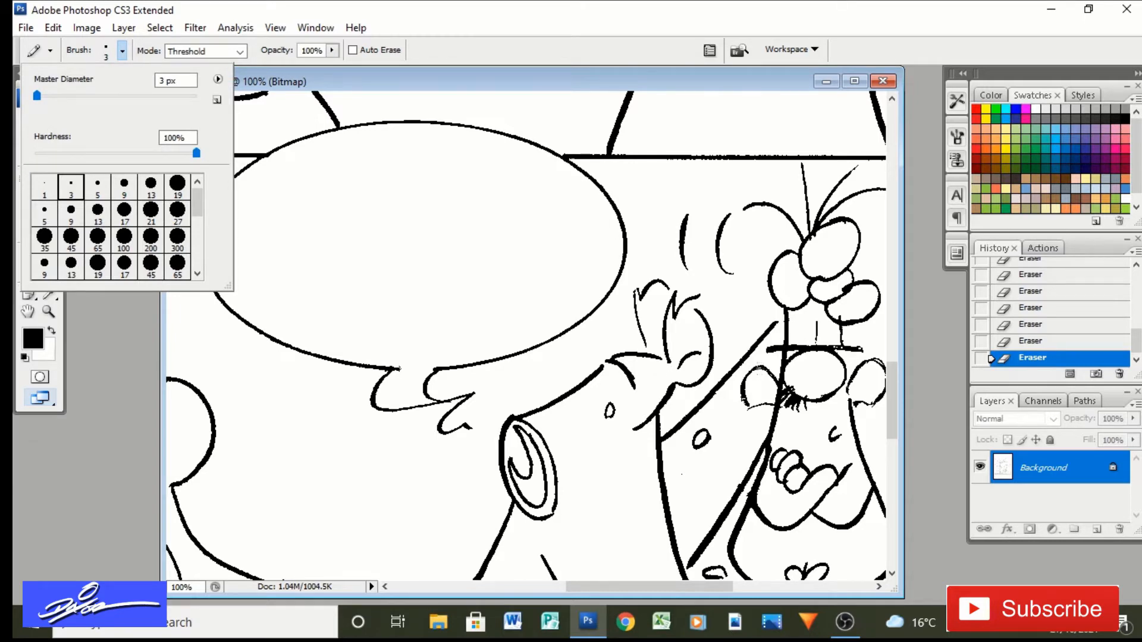
{"action": "left_click", "coordinate": [767, 408]}
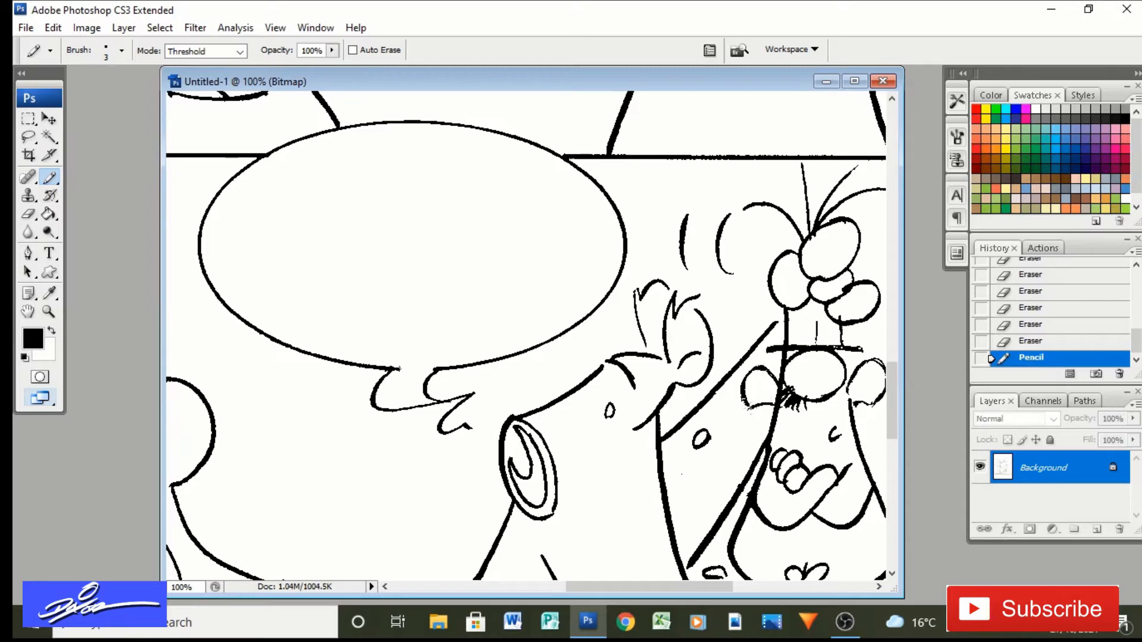
{"action": "left_click", "coordinate": [739, 402]}
{"action": "left_click", "coordinate": [748, 406]}
Pencil in the gaps in the crossed-arm character's head outline and its right ear
{"action": "left_click_drag", "start_coordinate": [637, 588], "coordinate": [684, 590]}
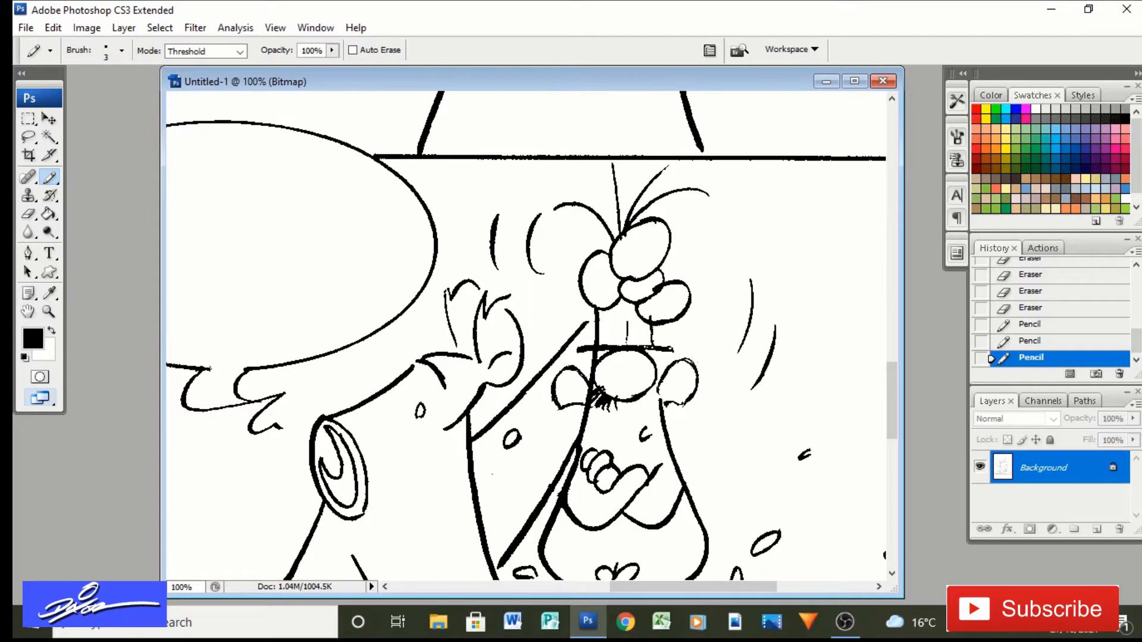
{"action": "left_click", "coordinate": [678, 413]}
{"action": "left_click", "coordinate": [659, 361]}
{"action": "left_click", "coordinate": [662, 439]}
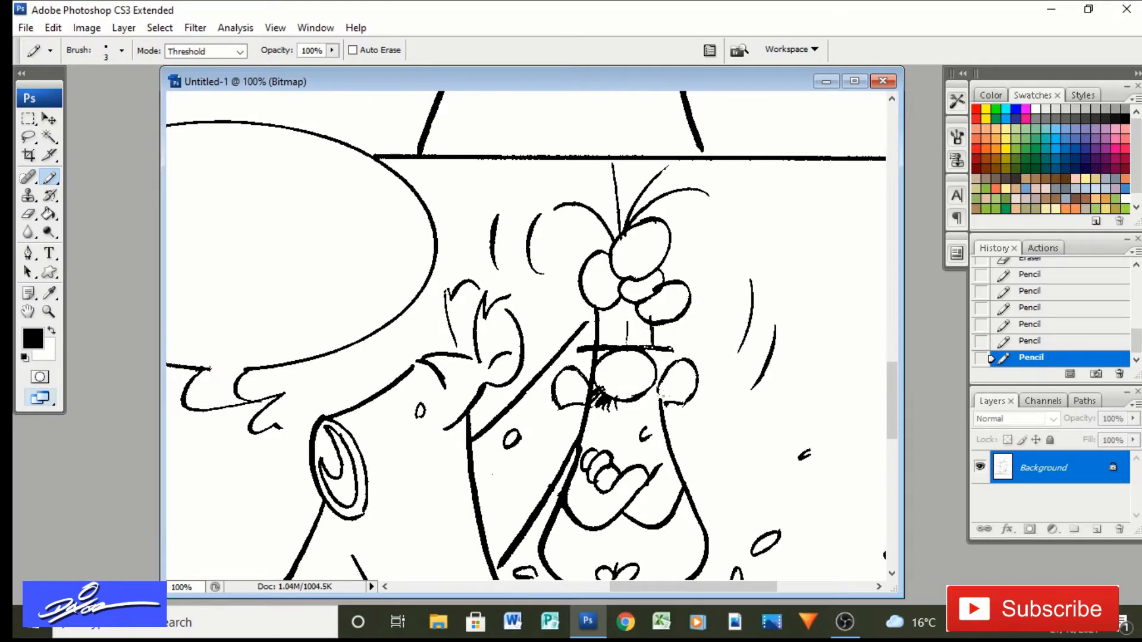
{"action": "left_click", "coordinate": [656, 379]}
{"action": "scroll", "coordinate": [526, 336], "scroll_direction": "down", "scroll_amount": 5}
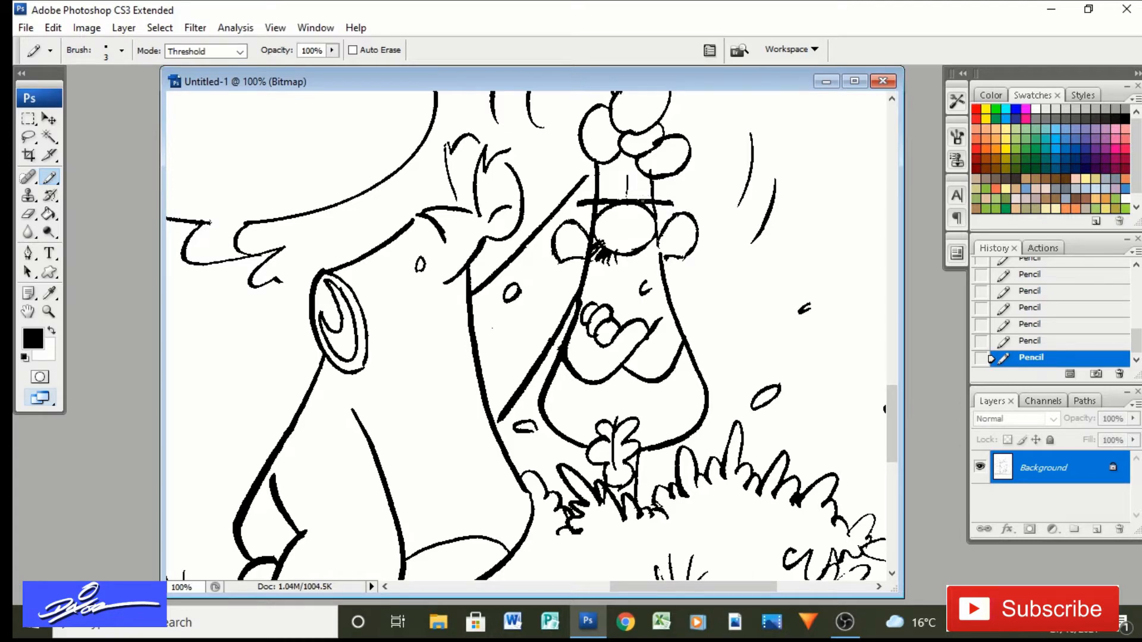
{"action": "mouse_move", "coordinate": [695, 589]}
{"action": "left_mouse_down"}
{"action": "mouse_move", "coordinate": [787, 590]}
{"action": "mouse_move", "coordinate": [539, 602]}
{"action": "left_mouse_up"}
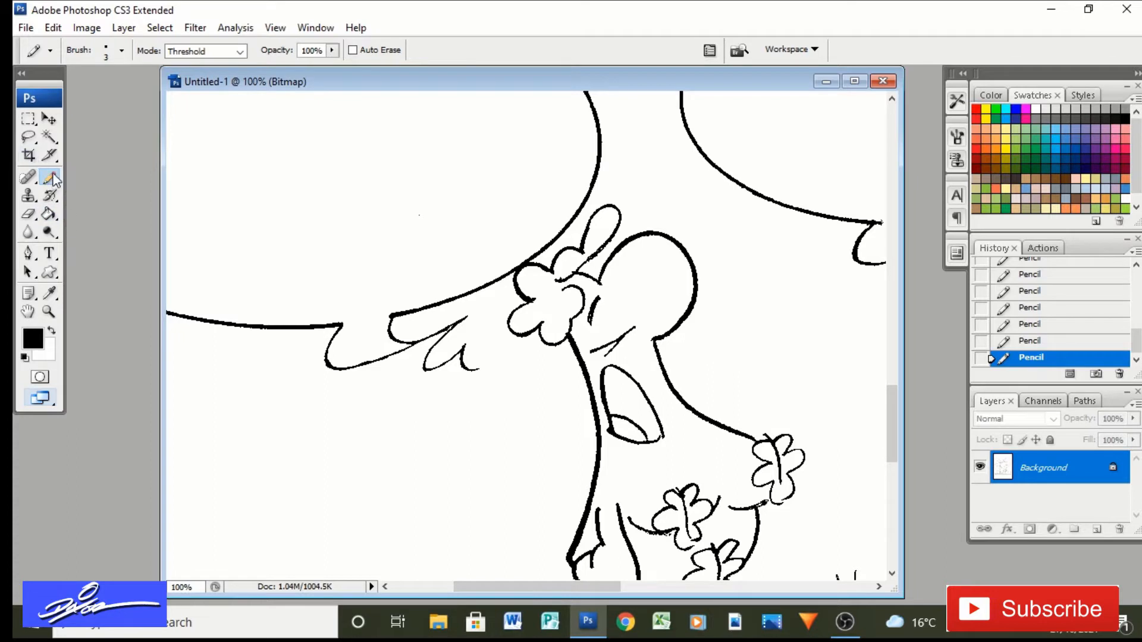
{"action": "left_click", "coordinate": [120, 52]}
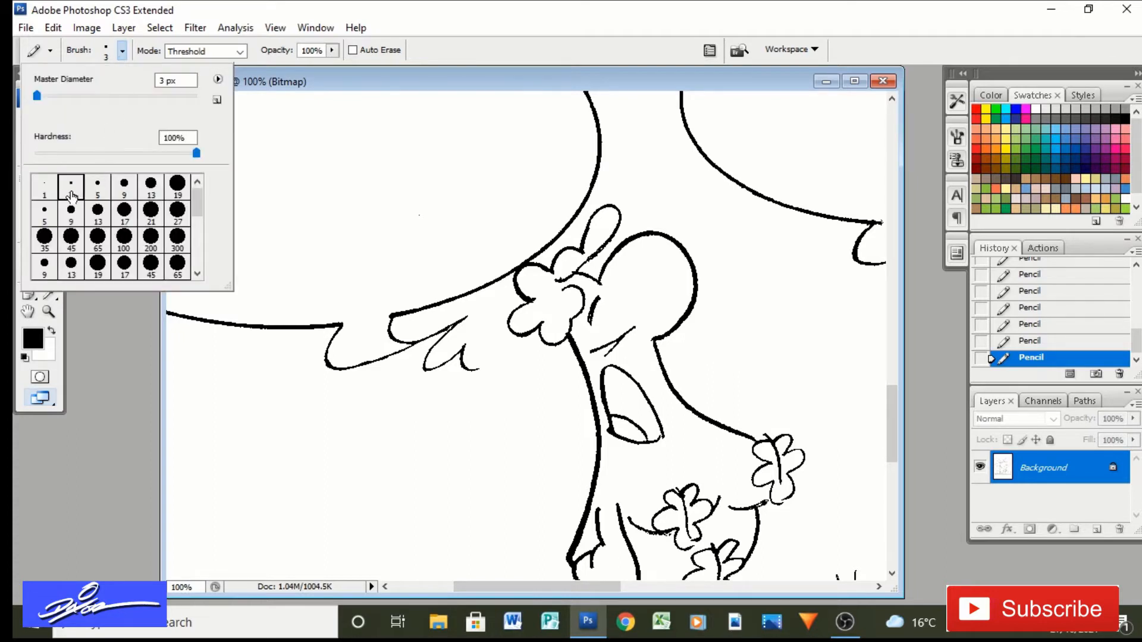
{"action": "left_click", "coordinate": [178, 342]}
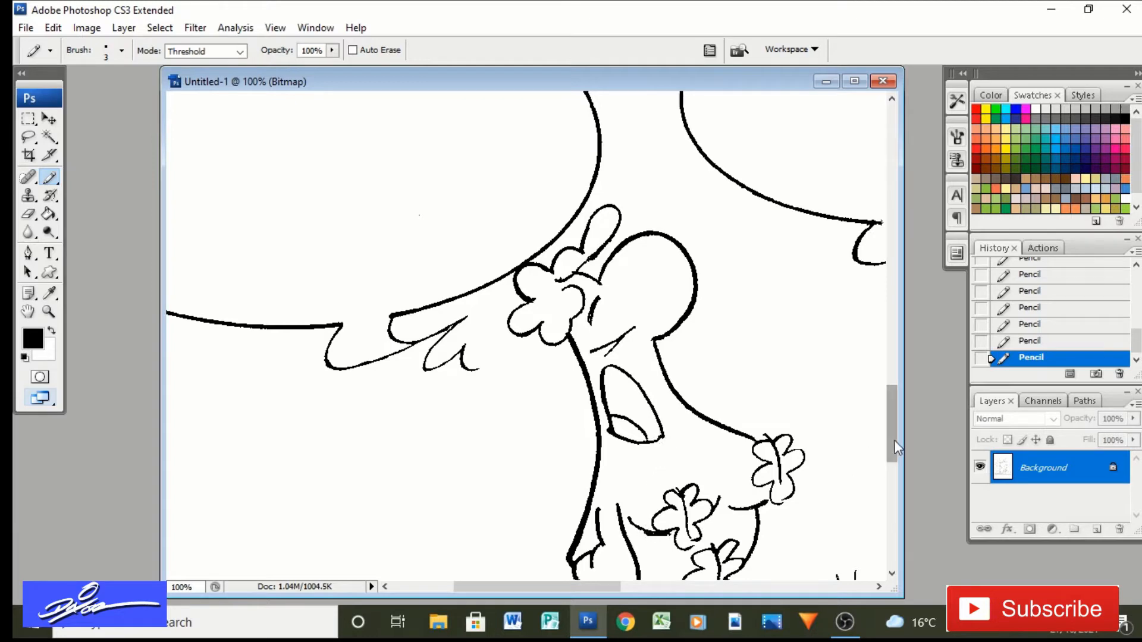
Erase the stray marks around the grass tuft below the signature in the bottom panel with the 5 px eraser
{"action": "left_click_drag", "start_coordinate": [895, 443], "coordinate": [894, 480]}
{"action": "mouse_move", "coordinate": [565, 589]}
{"action": "left_mouse_down"}
{"action": "mouse_move", "coordinate": [495, 594]}
{"action": "mouse_move", "coordinate": [790, 599]}
{"action": "left_mouse_up"}
{"action": "left_click", "coordinate": [28, 214]}
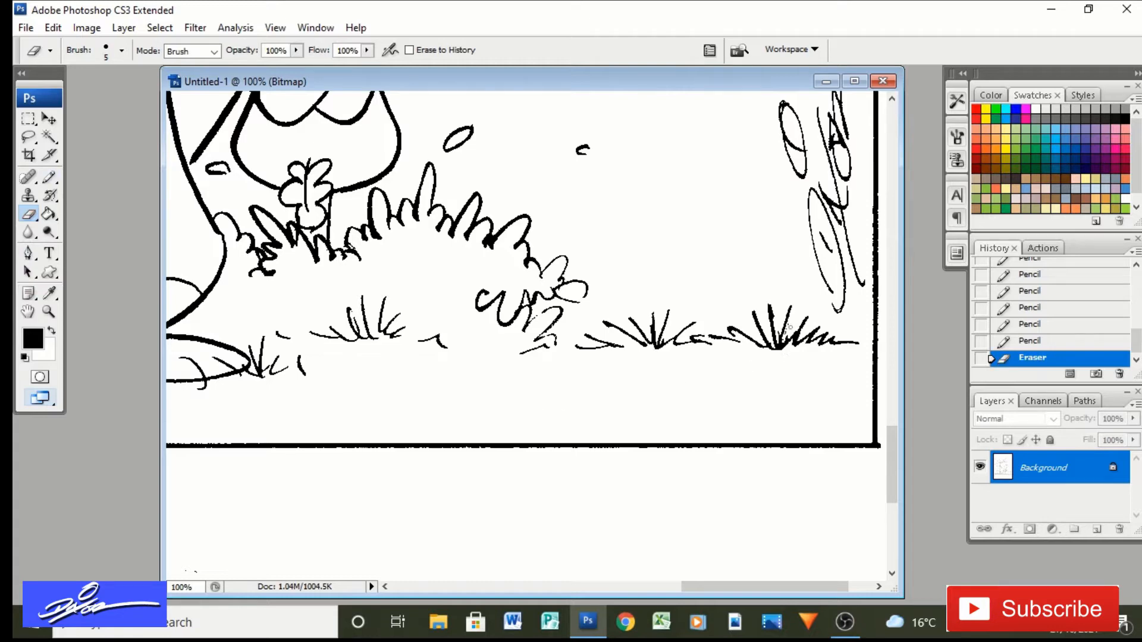
{"action": "left_click_drag", "start_coordinate": [784, 336], "coordinate": [805, 364]}
Convert the whole comic page from bitmap to grayscale mode
{"action": "key", "text": "ctrl+minus"}
{"action": "key", "text": "ctrl+minus"}
{"action": "key", "text": "ctrl+minus"}
{"action": "key", "text": "ctrl+minus"}
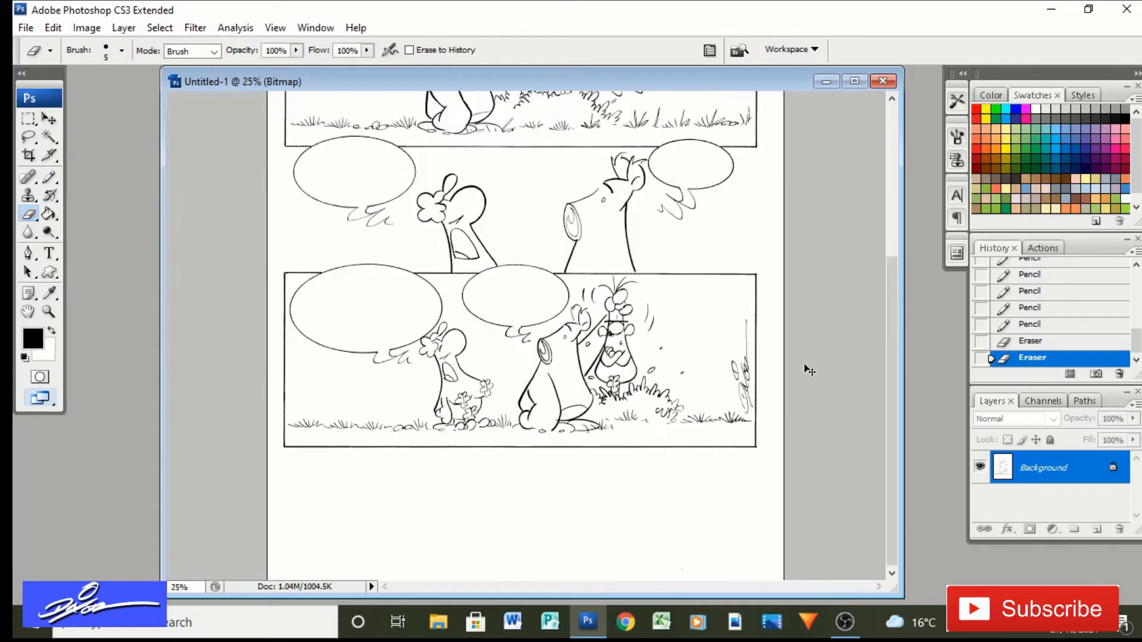
{"action": "key", "text": "ctrl+minus"}
{"action": "key", "text": "ctrl+minus"}
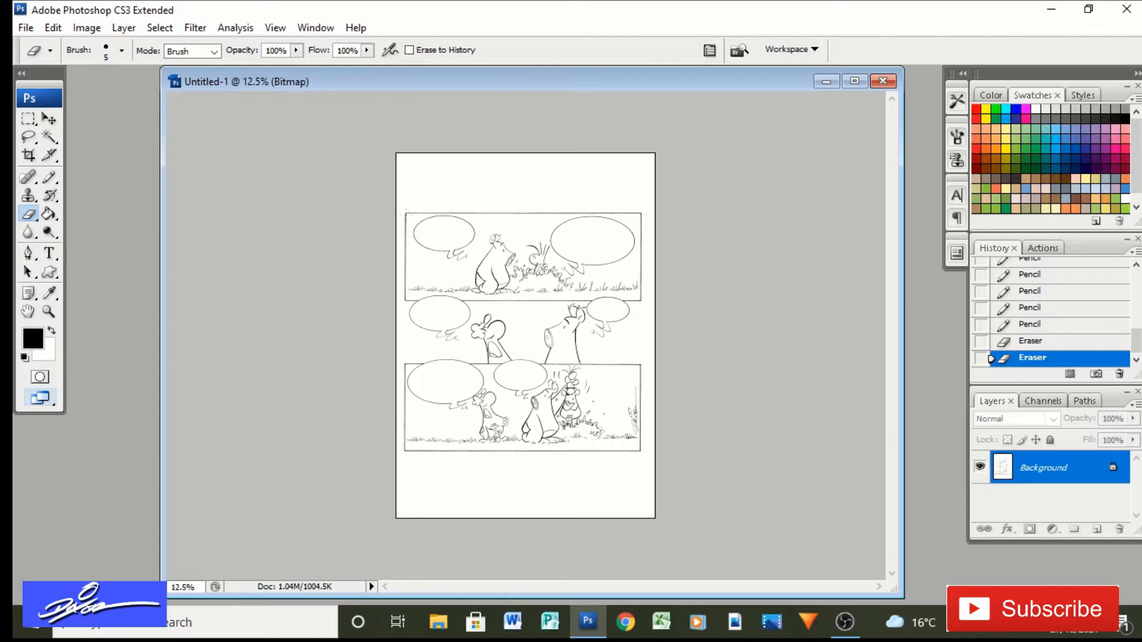
{"action": "left_click", "coordinate": [87, 28]}
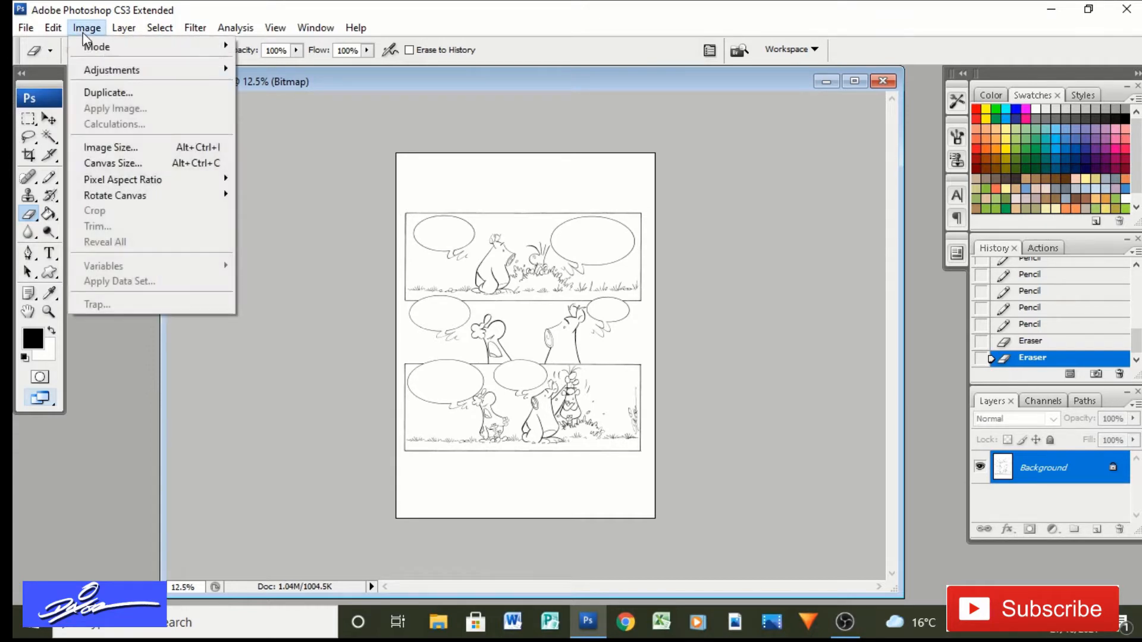
{"action": "mouse_move", "coordinate": [95, 47]}
{"action": "left_click", "coordinate": [296, 62]}
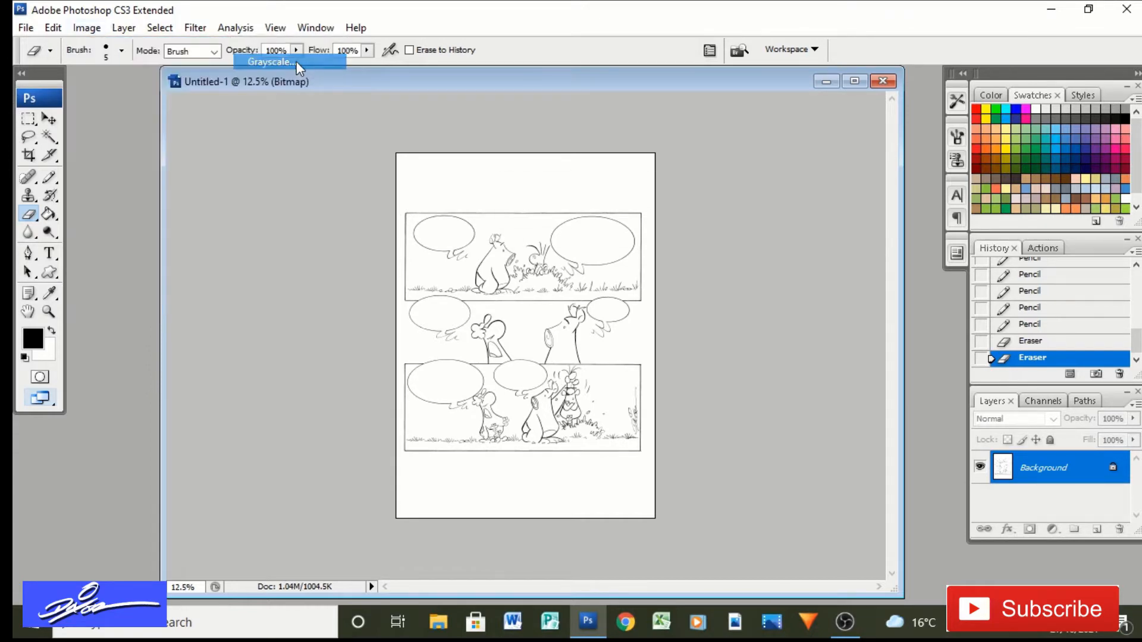
{"action": "left_click", "coordinate": [614, 213]}
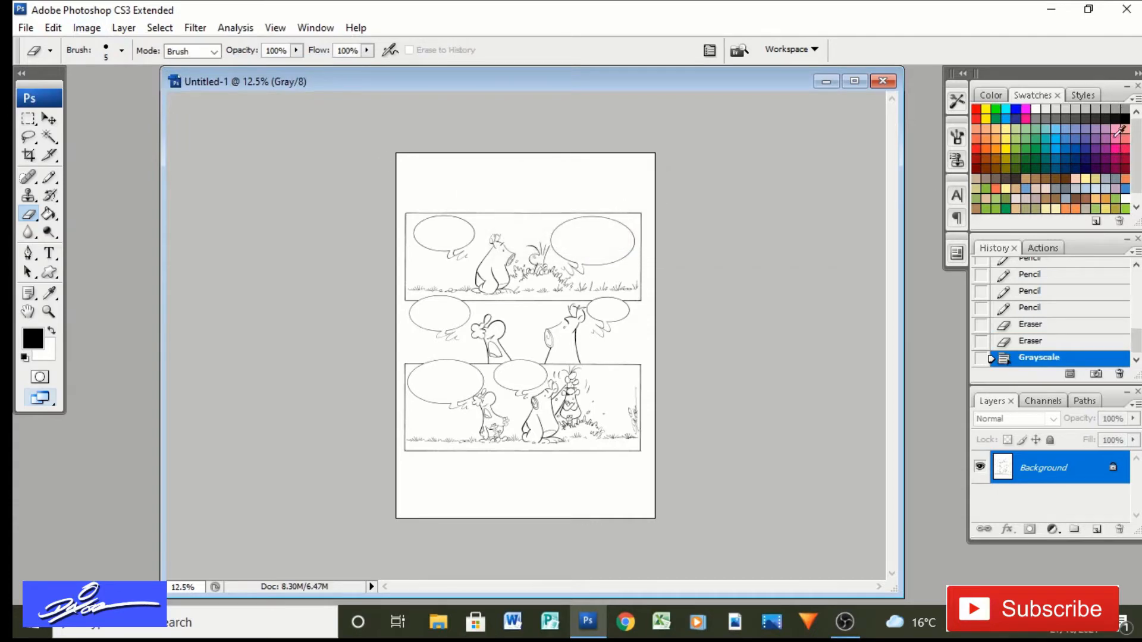
Fill the arched gap between the hidden character's hands above the bush in the top panel with black
{"action": "left_click", "coordinate": [49, 311]}
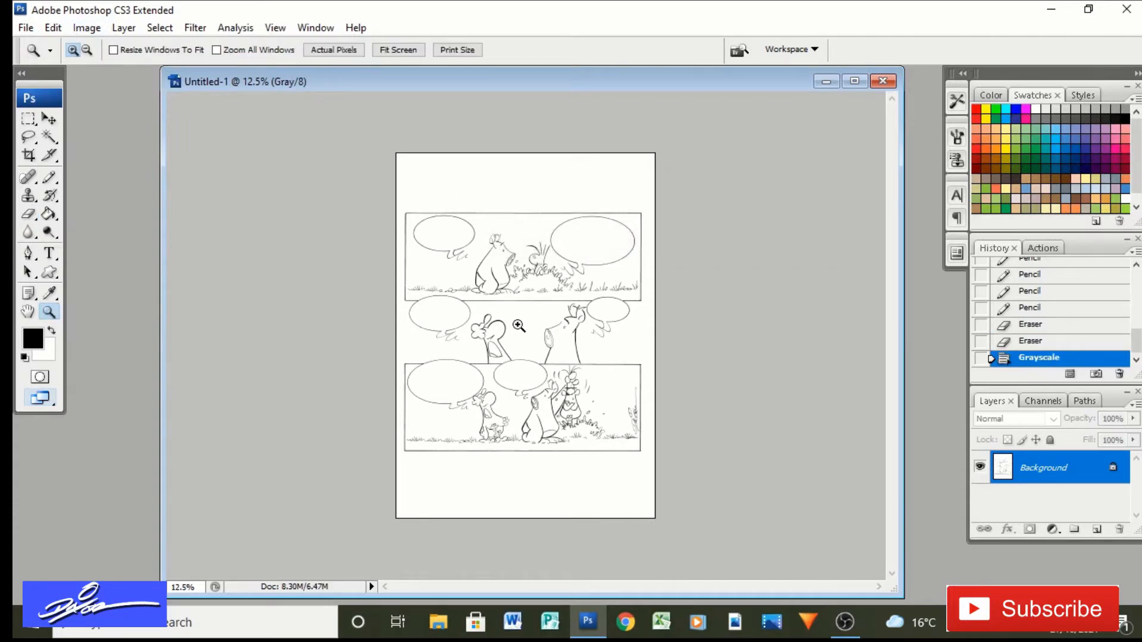
{"action": "left_click", "coordinate": [521, 325]}
{"action": "left_click", "coordinate": [522, 325]}
{"action": "left_click", "coordinate": [516, 297]}
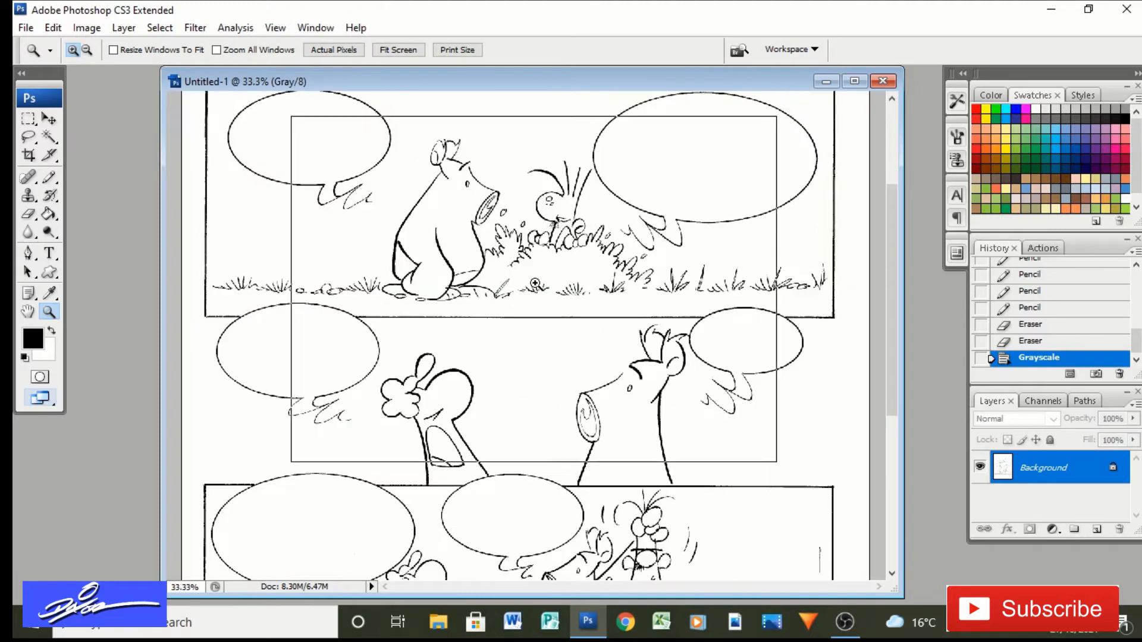
{"action": "left_click", "coordinate": [535, 316]}
{"action": "left_click", "coordinate": [558, 331]}
{"action": "left_click", "coordinate": [557, 332]}
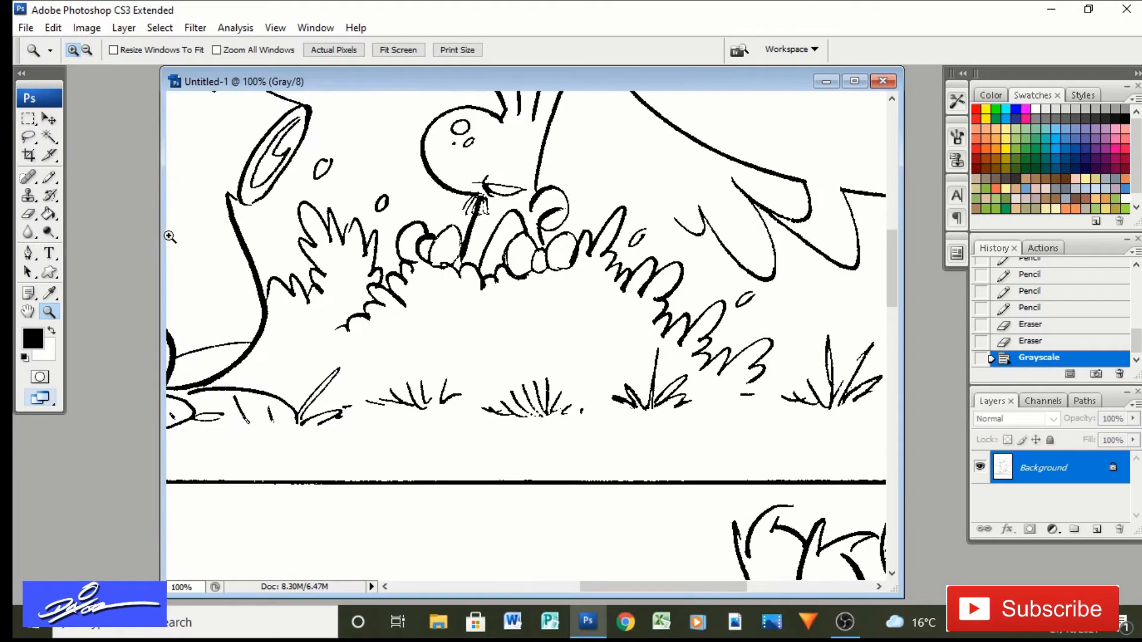
{"action": "left_click", "coordinate": [49, 213]}
{"action": "left_click", "coordinate": [488, 262]}
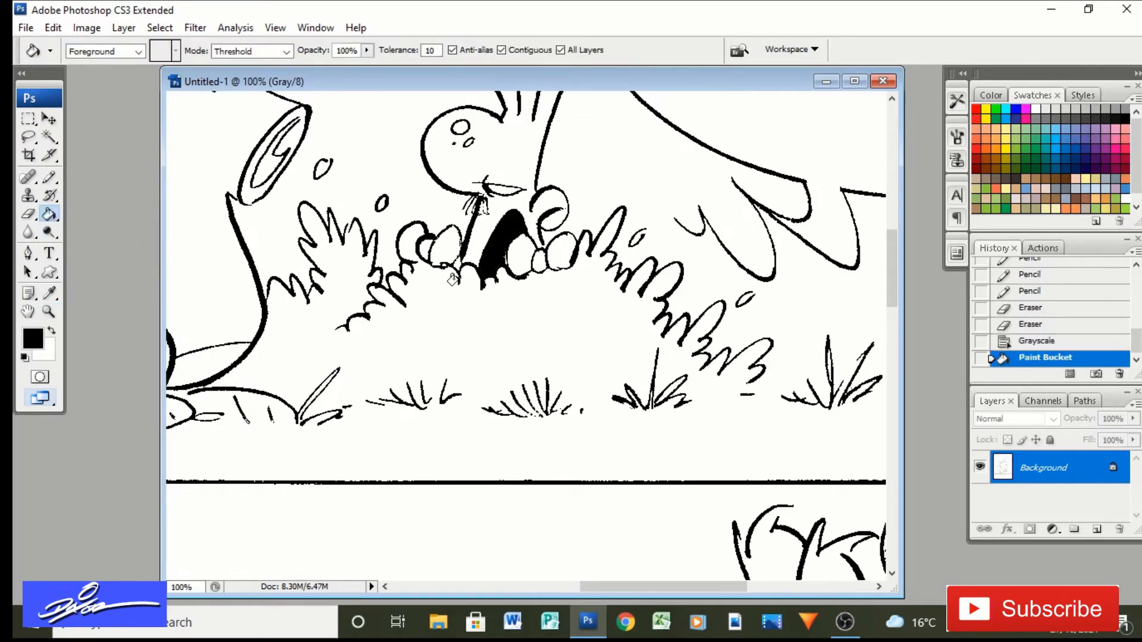
Pencil in the broken bottom edge of the inner snout shape on the middle panel's pig in black at 3 px
{"action": "scroll", "coordinate": [873, 290], "scroll_direction": "down", "scroll_amount": 10}
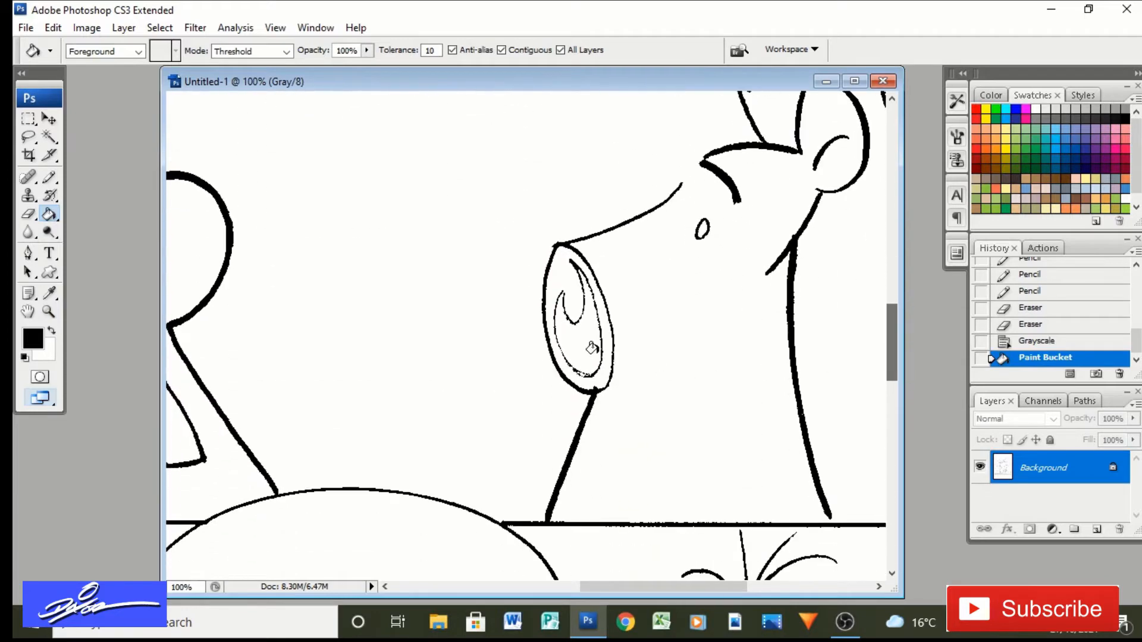
{"action": "left_click", "coordinate": [49, 312]}
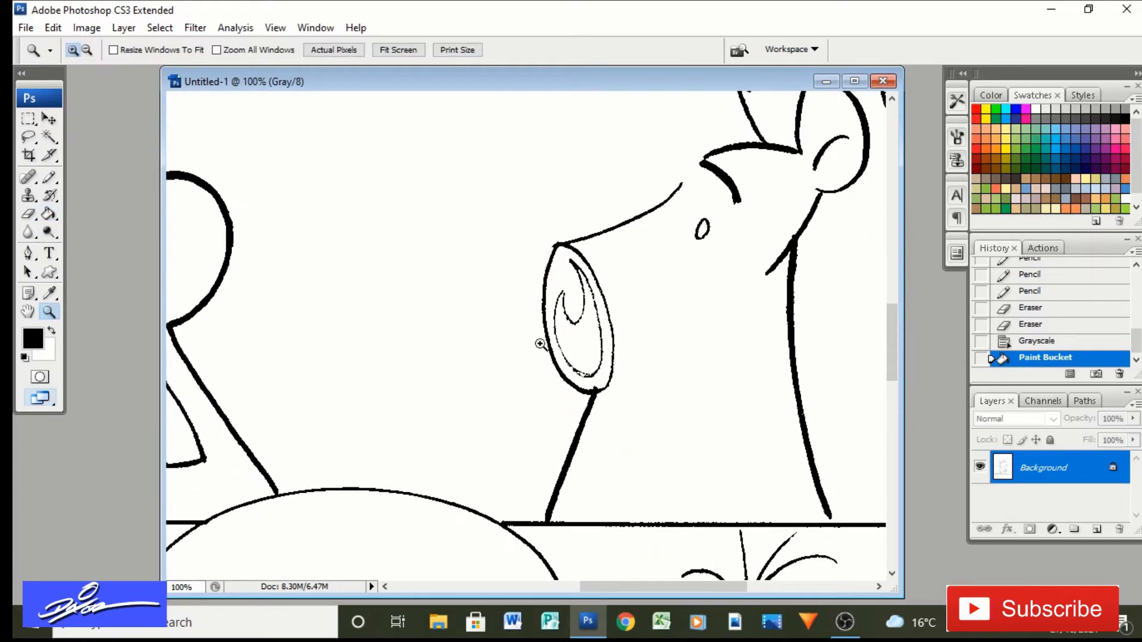
{"action": "left_click", "coordinate": [552, 345]}
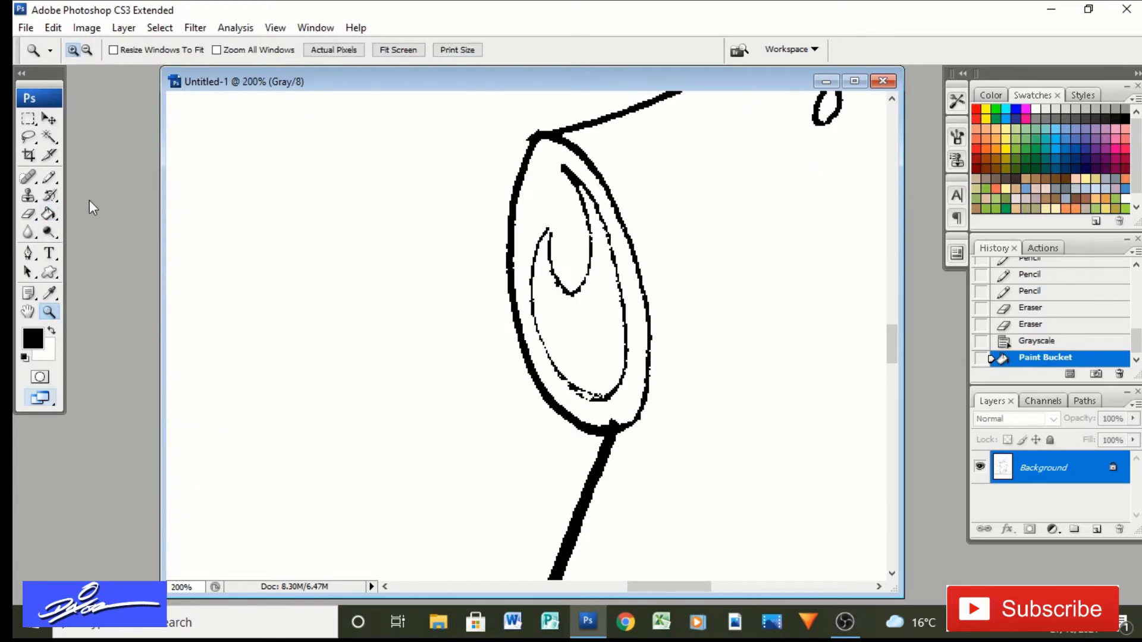
{"action": "left_click", "coordinate": [50, 177]}
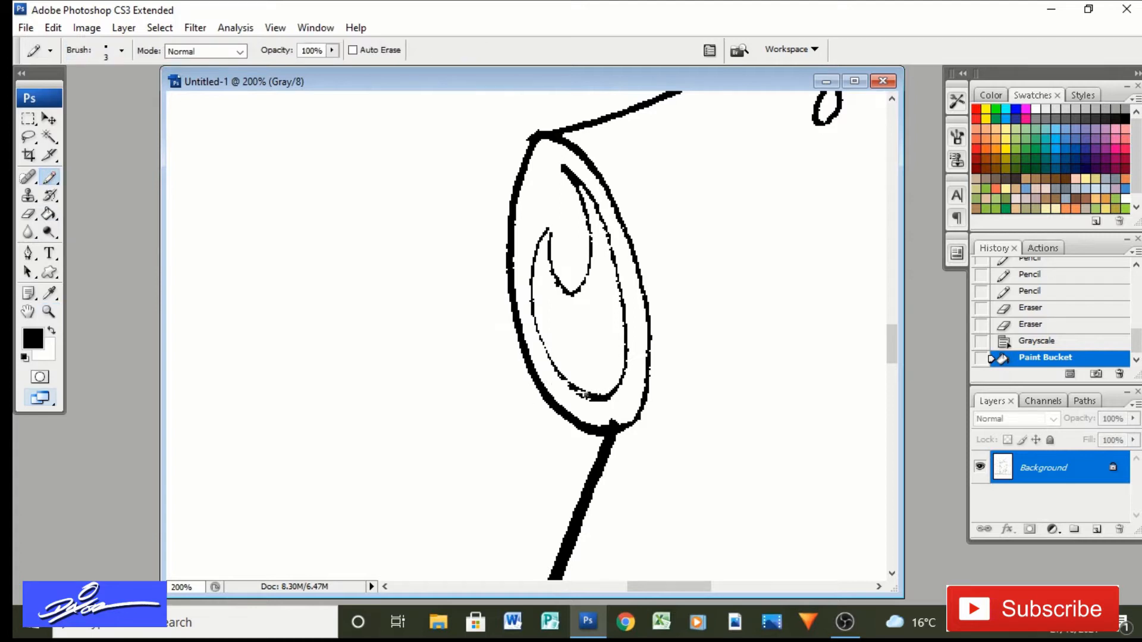
{"action": "left_click_drag", "start_coordinate": [570, 385], "coordinate": [564, 377]}
Try to fill the inner snout shape of the middle panel's pig with black, and revert that fill
{"action": "left_click", "coordinate": [48, 215]}
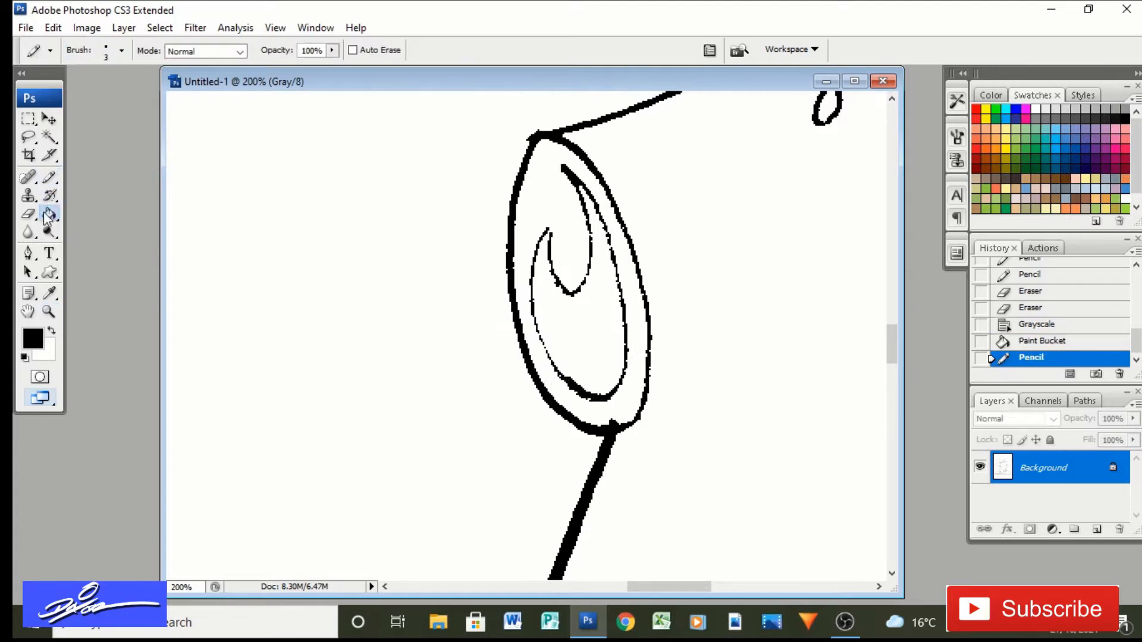
{"action": "left_click", "coordinate": [564, 341]}
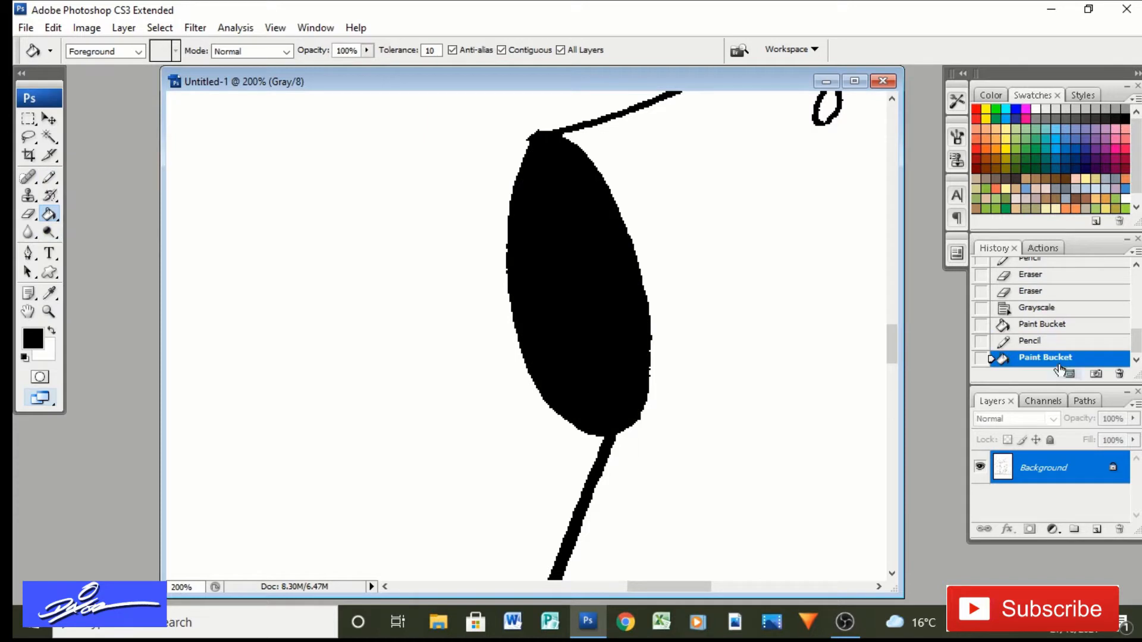
{"action": "left_click", "coordinate": [1030, 340]}
Close the remaining gaps in the inner snout shape of the middle panel's pig with the Pencil and fill it with black
{"action": "left_click", "coordinate": [50, 178]}
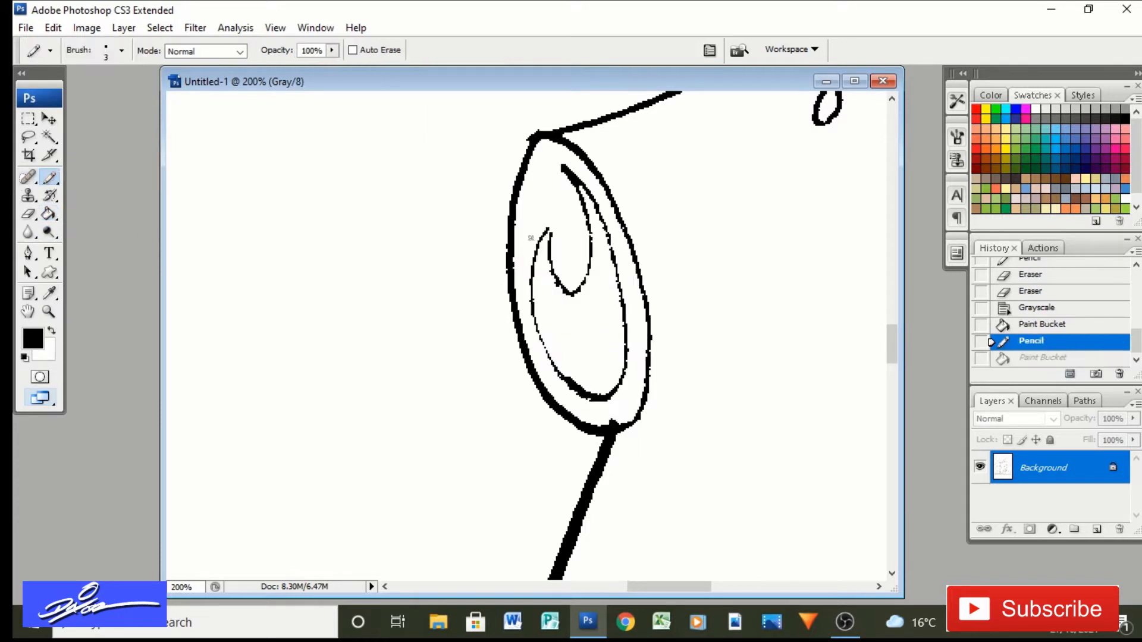
{"action": "mouse_move", "coordinate": [544, 246]}
{"action": "left_mouse_down"}
{"action": "mouse_move", "coordinate": [550, 232]}
{"action": "mouse_move", "coordinate": [596, 254]}
{"action": "left_mouse_up"}
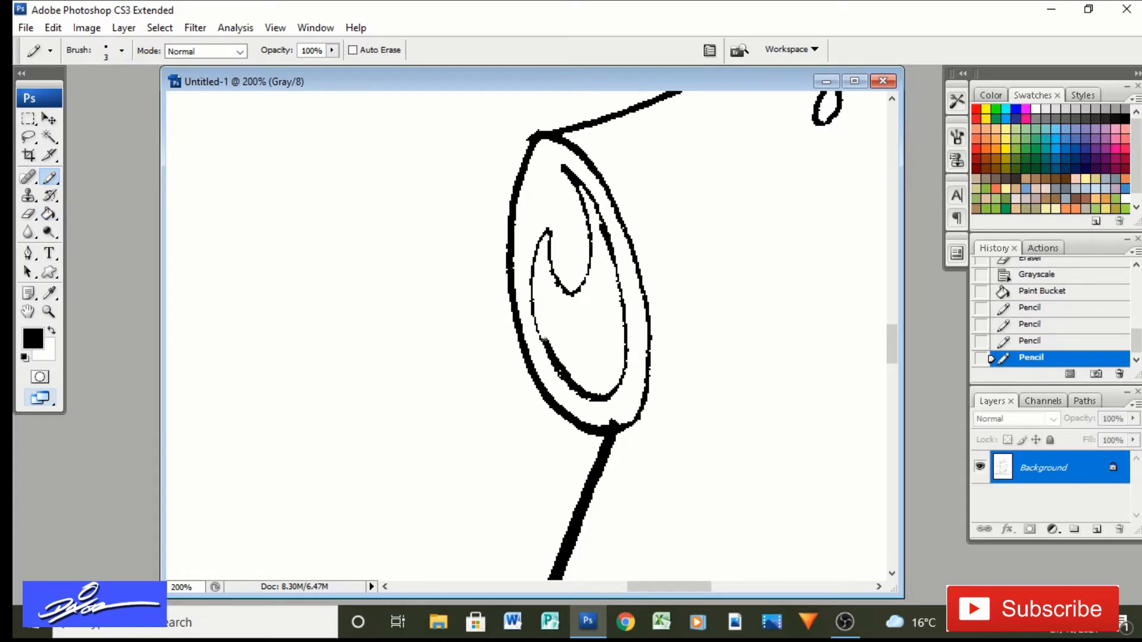
{"action": "key", "text": "g"}
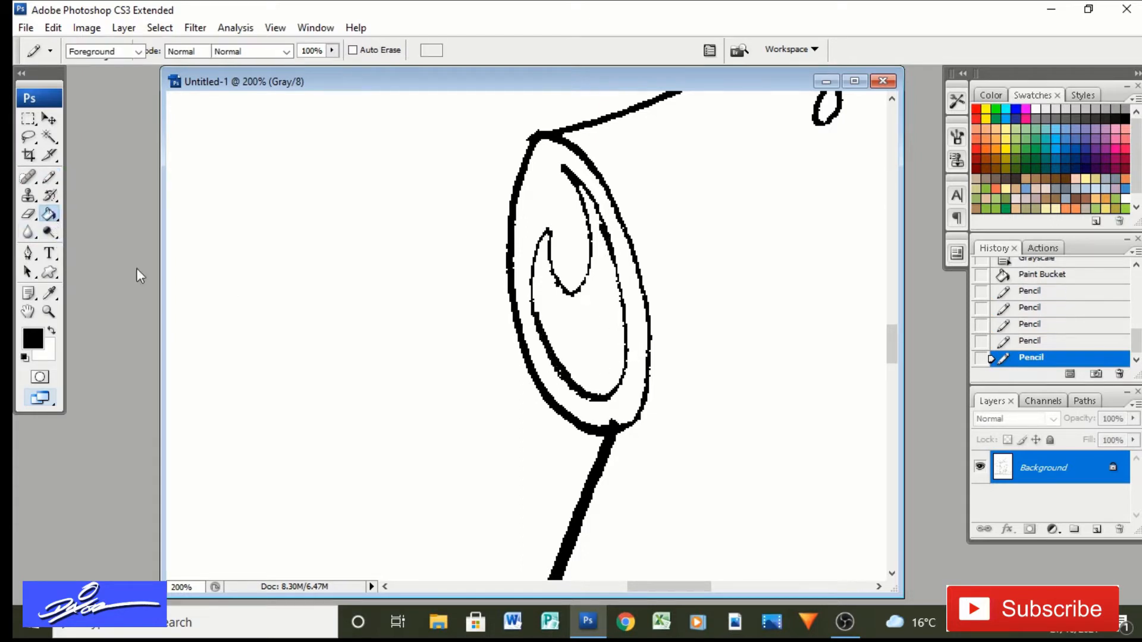
{"action": "left_click", "coordinate": [49, 177]}
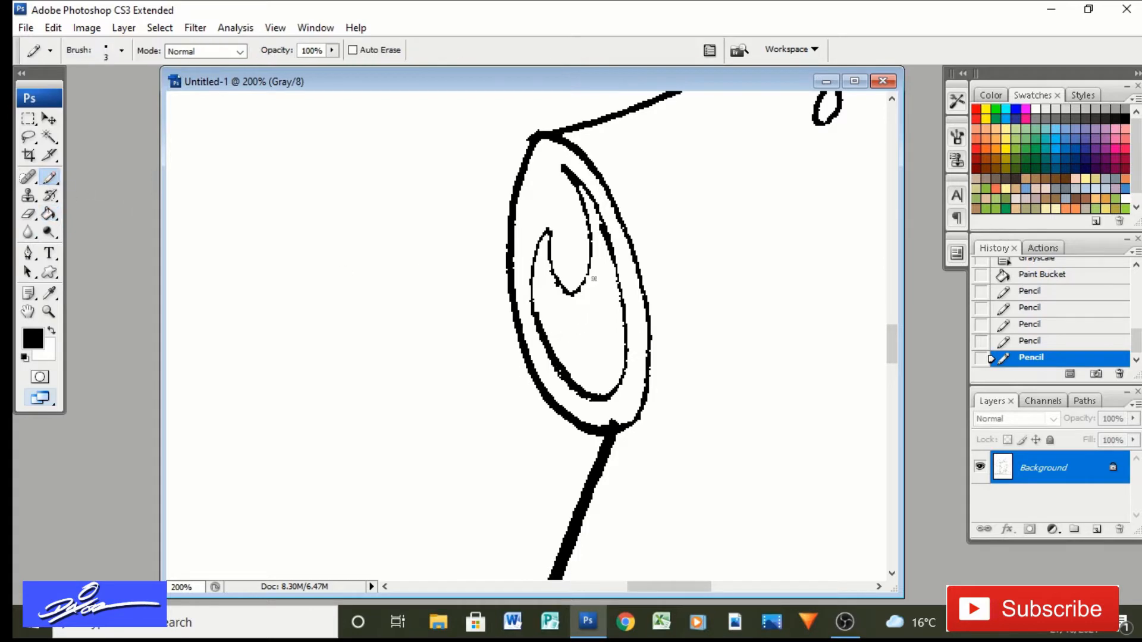
{"action": "left_click", "coordinate": [49, 213]}
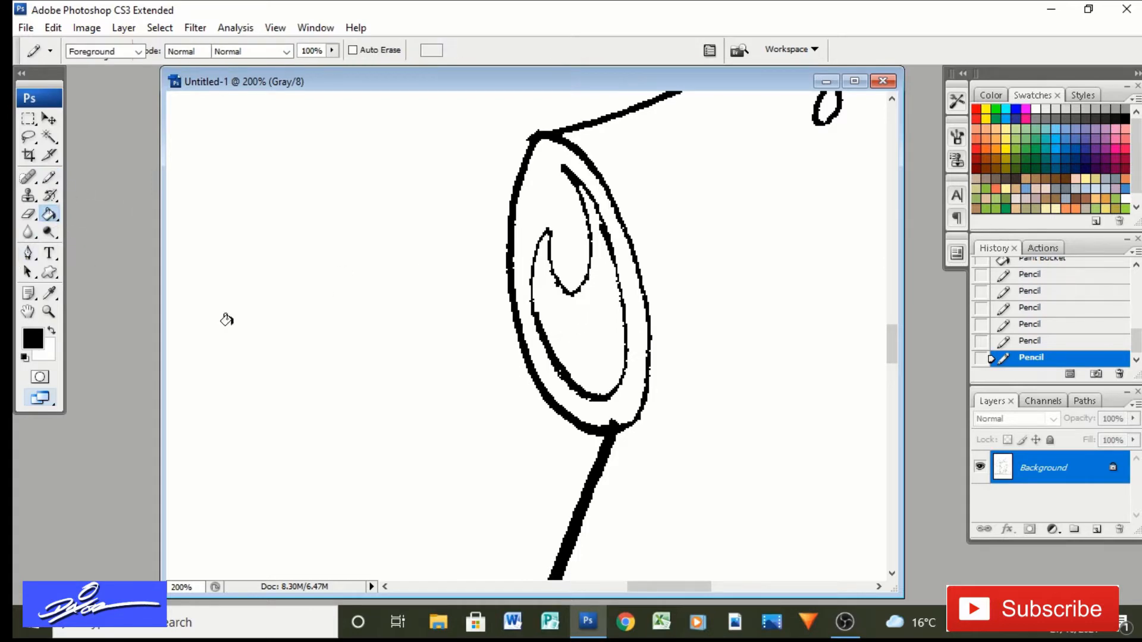
{"action": "left_click", "coordinate": [596, 346]}
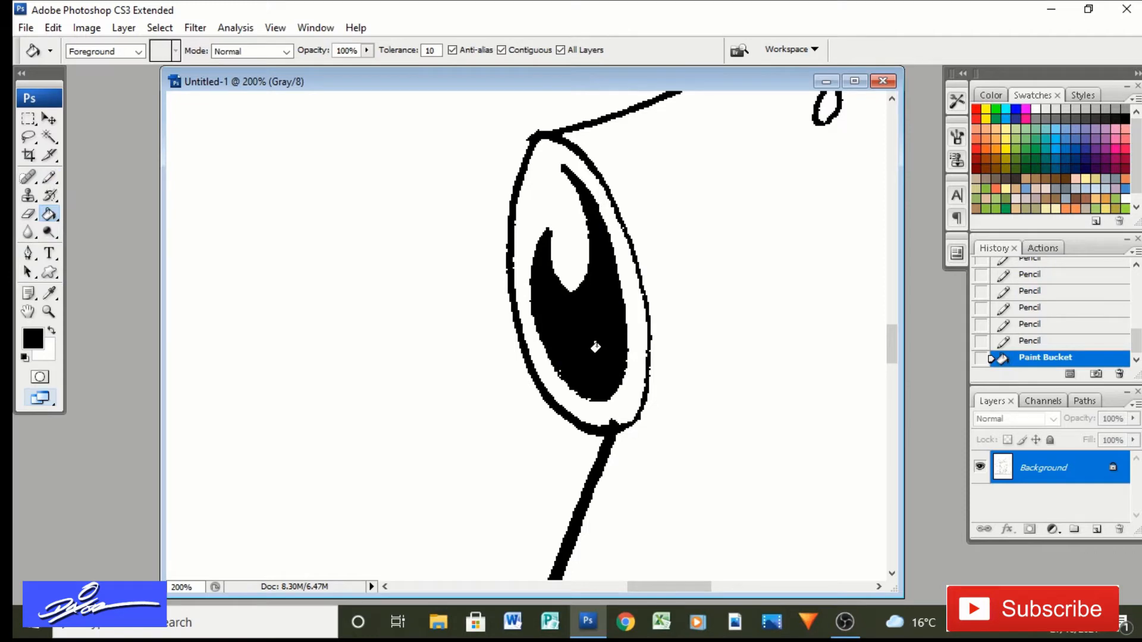
Touch up the inner snout shape of the top panel's pig with the Pencil and fill it with black
{"action": "left_click_drag", "start_coordinate": [893, 358], "coordinate": [905, 249]}
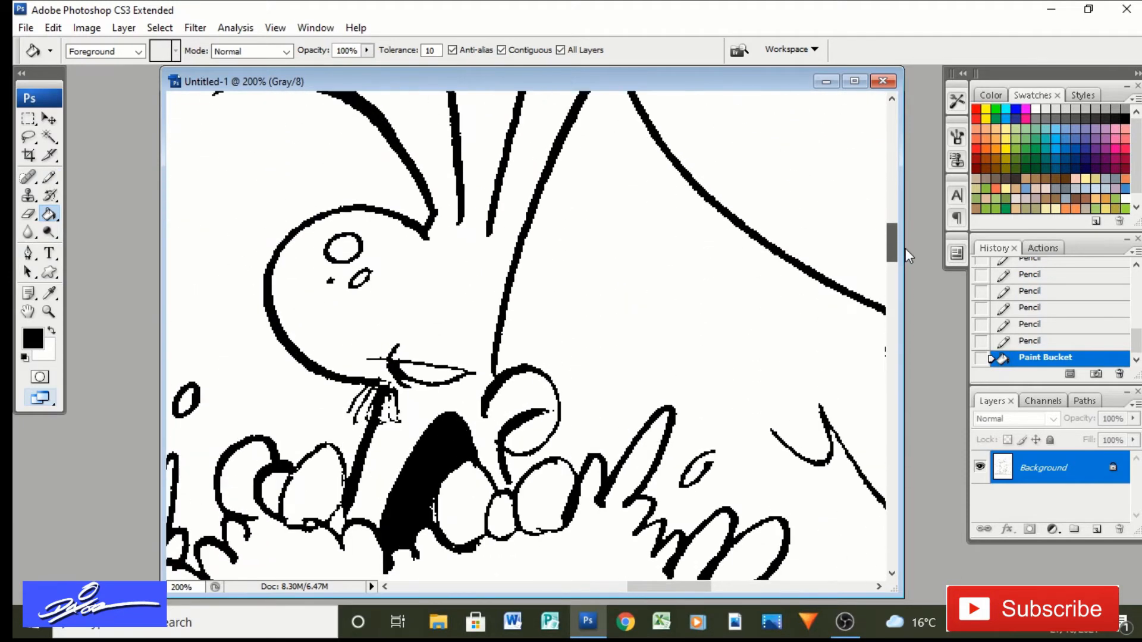
{"action": "left_click_drag", "start_coordinate": [696, 587], "coordinate": [587, 596]}
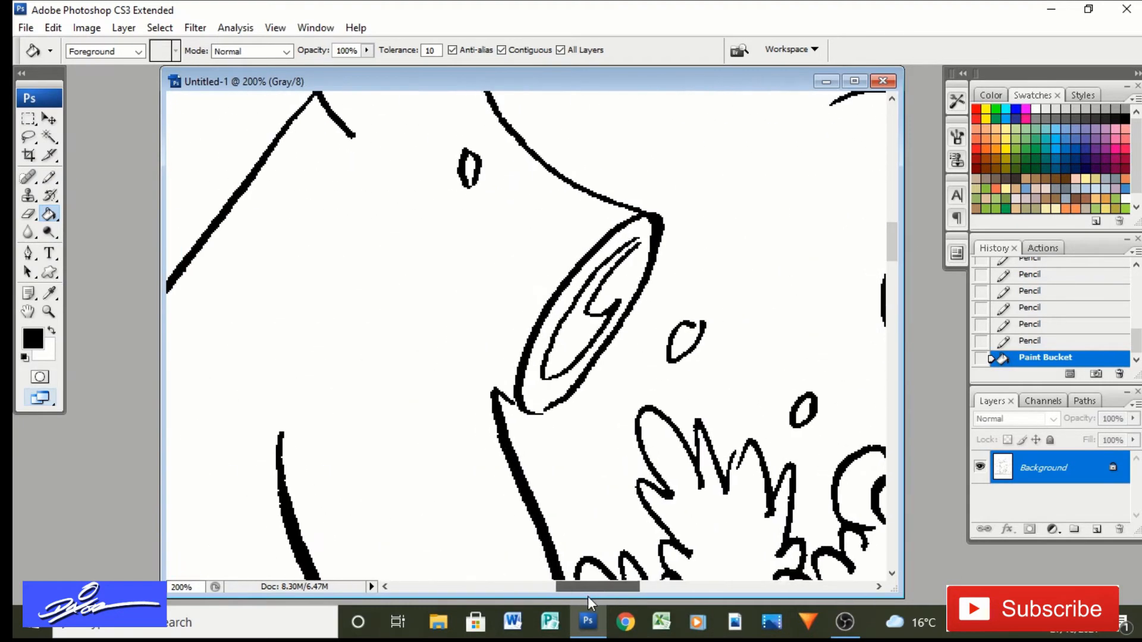
{"action": "left_click", "coordinate": [49, 178]}
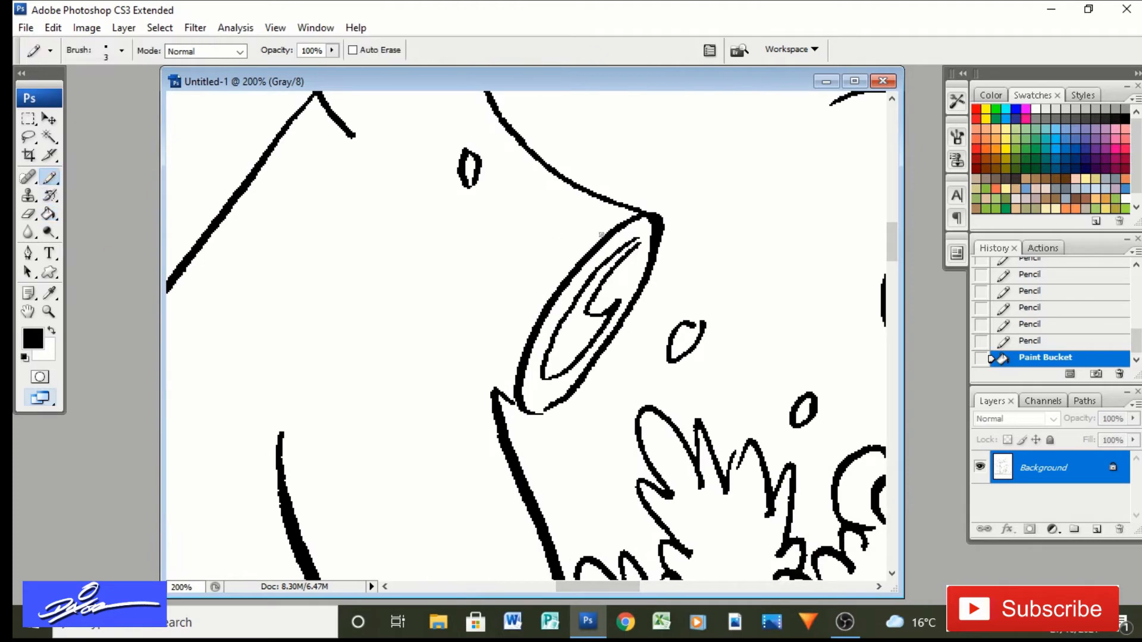
{"action": "left_click", "coordinate": [49, 214]}
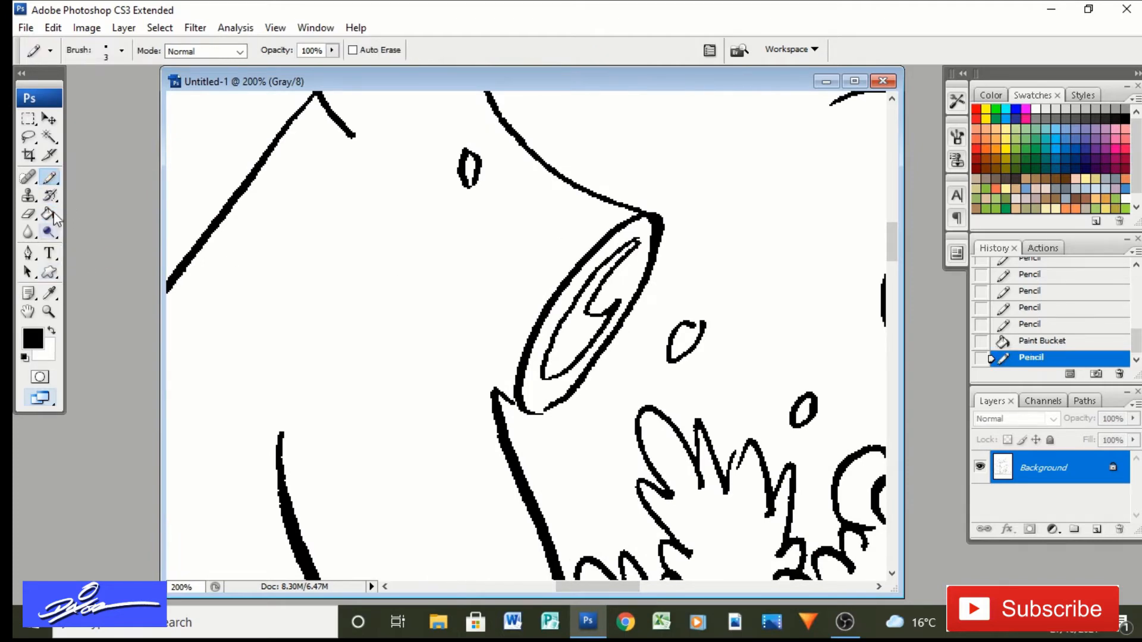
{"action": "left_click", "coordinate": [589, 329]}
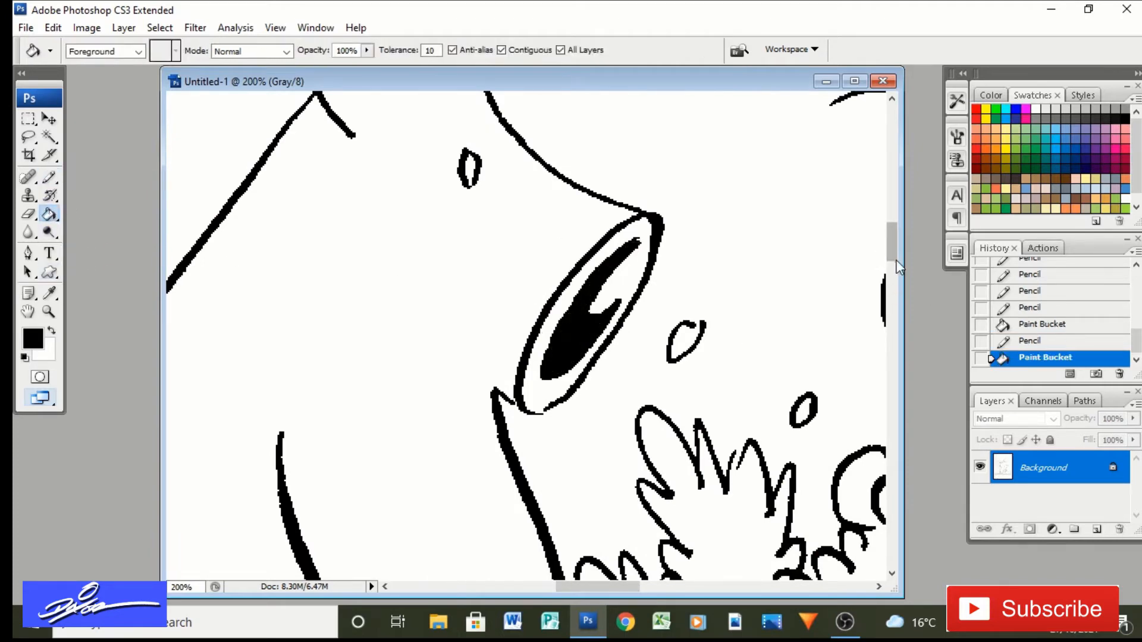
Close the gap beside the tongue of the middle panel's open-mouthed character with the Pencil and fill the mouth above it with black
{"action": "left_click_drag", "start_coordinate": [892, 256], "coordinate": [893, 379]}
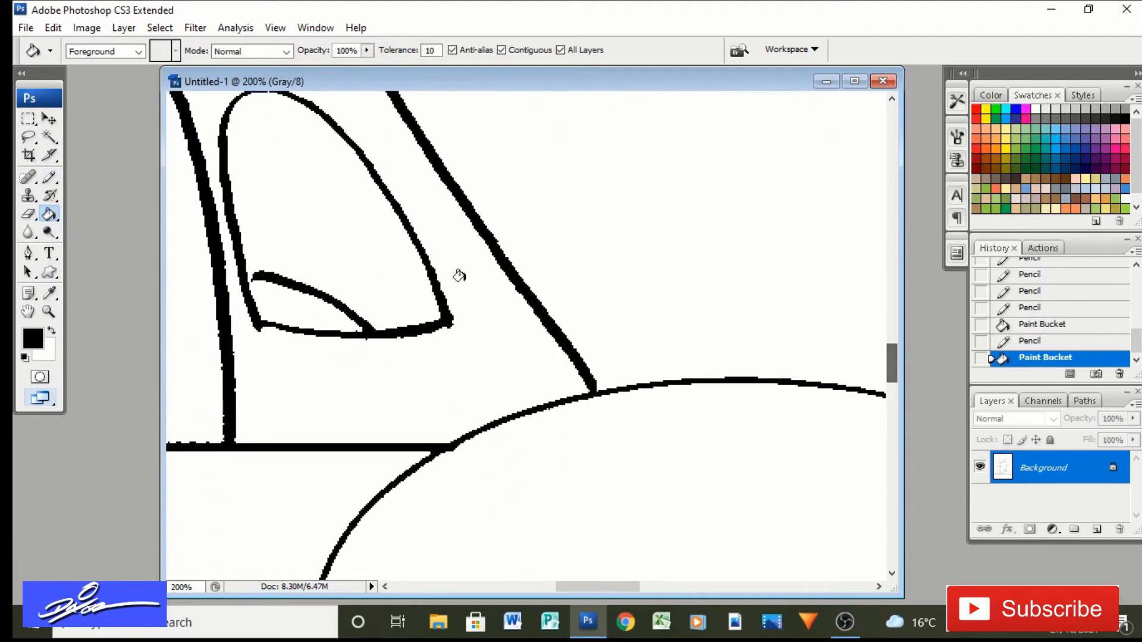
{"action": "left_click", "coordinate": [50, 178]}
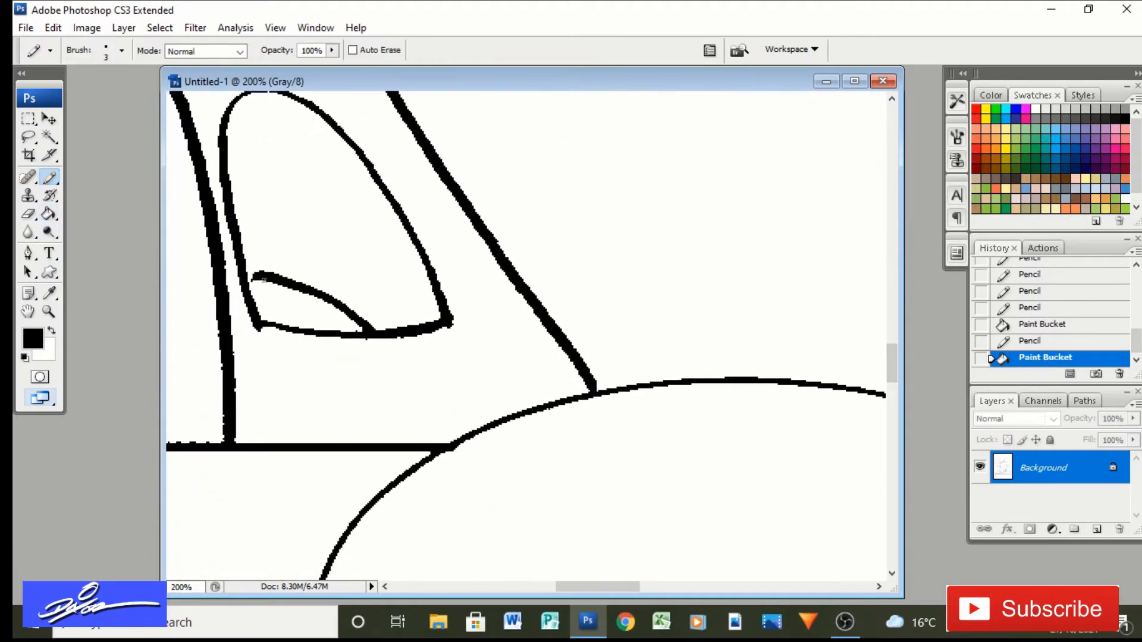
{"action": "left_click", "coordinate": [248, 278]}
{"action": "left_click", "coordinate": [49, 214]}
{"action": "left_click", "coordinate": [280, 222]}
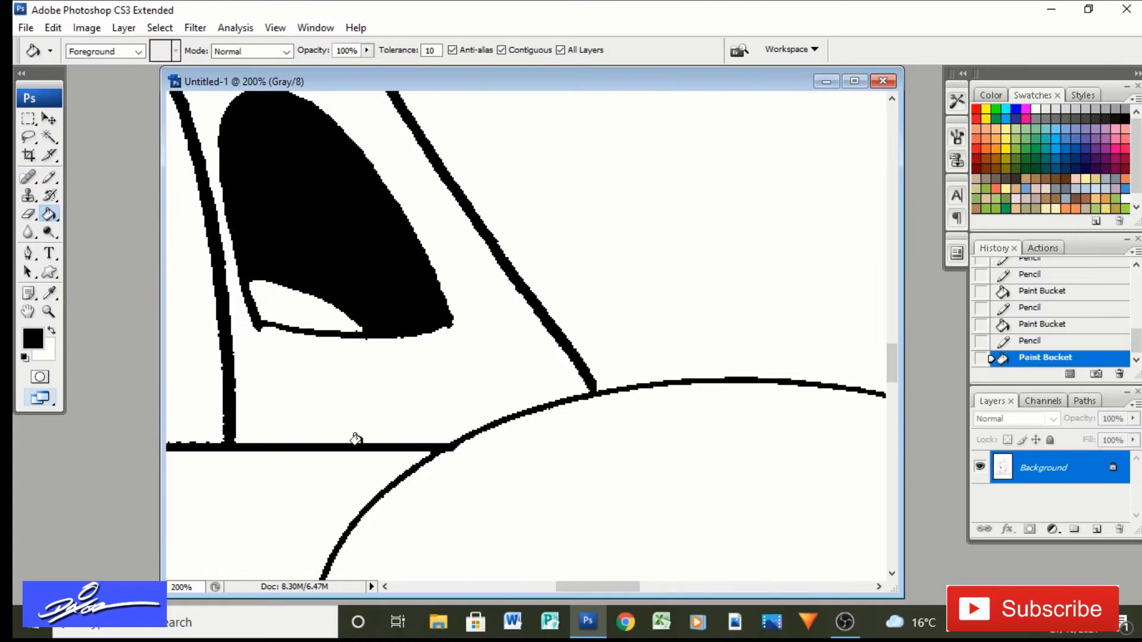
Fill the inner snout shape of the pig in the bottom panel with black
{"action": "left_click_drag", "start_coordinate": [585, 592], "coordinate": [701, 606]}
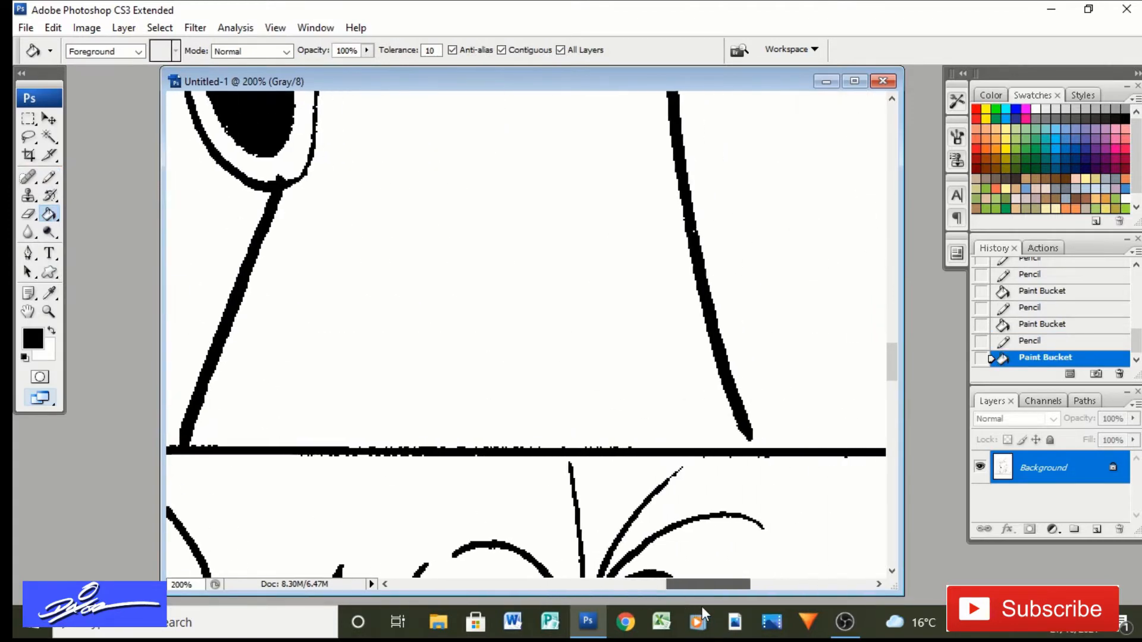
{"action": "left_click_drag", "start_coordinate": [889, 377], "coordinate": [890, 424]}
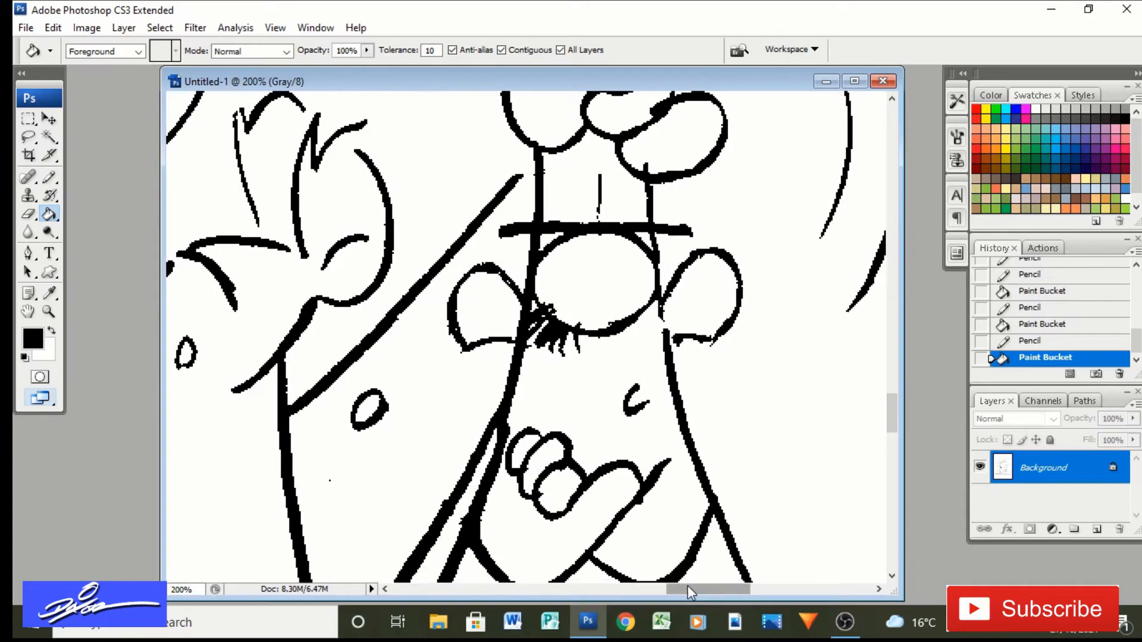
{"action": "left_click_drag", "start_coordinate": [687, 585], "coordinate": [521, 595]}
{"action": "left_click", "coordinate": [556, 514]}
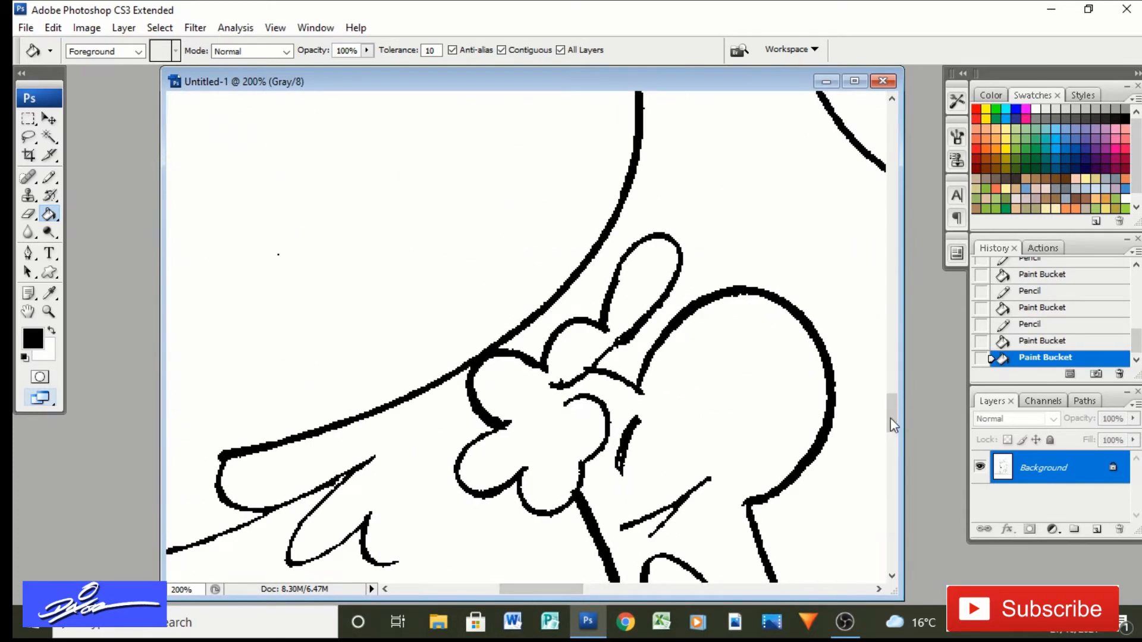
Fill the open mouth above the tongue of the bottom panel's flower-covered character with black
{"action": "left_click_drag", "start_coordinate": [891, 424], "coordinate": [891, 445]}
{"action": "left_click", "coordinate": [718, 320]}
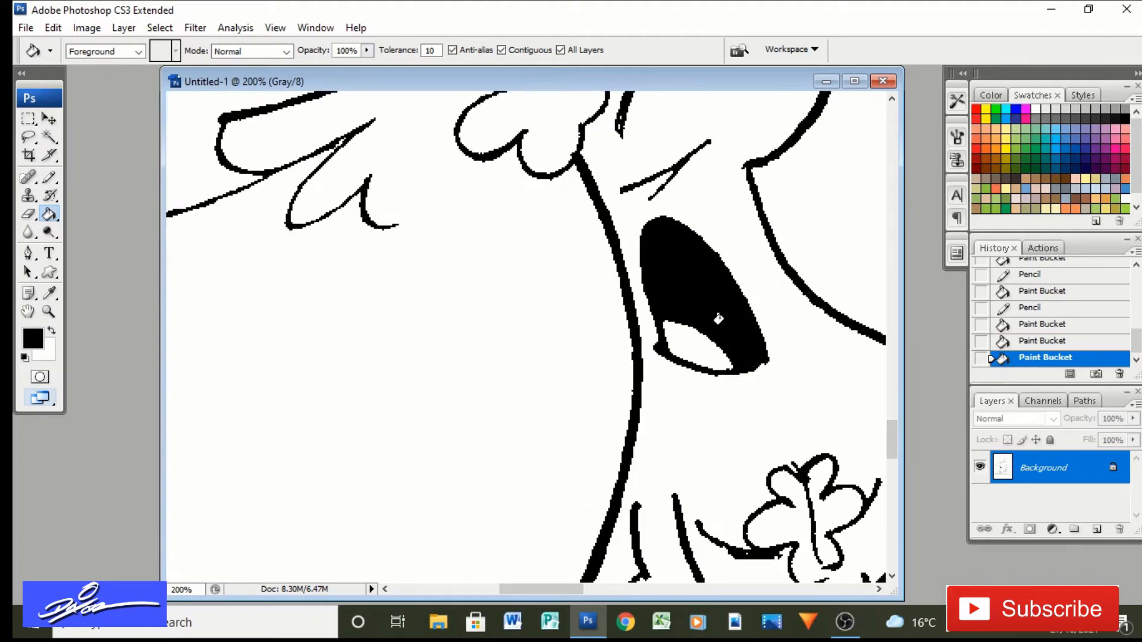
{"action": "key", "text": "ctrl+minus"}
{"action": "key", "text": "ctrl+minus"}
{"action": "key", "text": "ctrl+minus"}
{"action": "key", "text": "ctrl+minus"}
{"action": "key", "text": "ctrl+minus"}
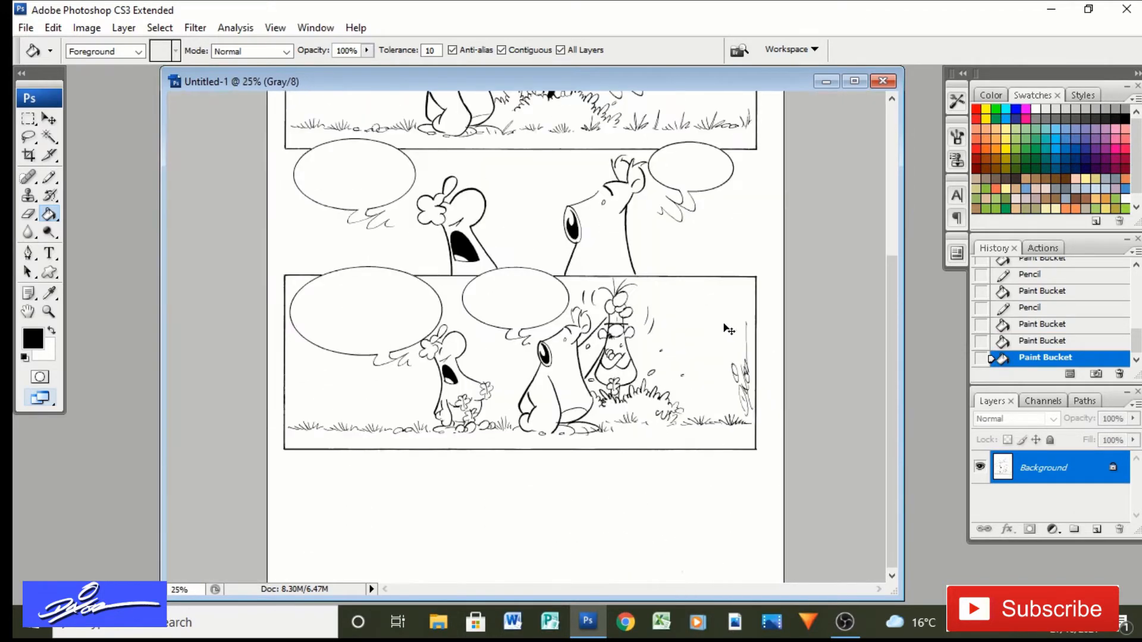
Convert the comic page to CMYK Color mode
{"action": "left_click_drag", "start_coordinate": [891, 419], "coordinate": [913, 333]}
{"action": "left_click", "coordinate": [87, 27]}
{"action": "mouse_move", "coordinate": [94, 47]}
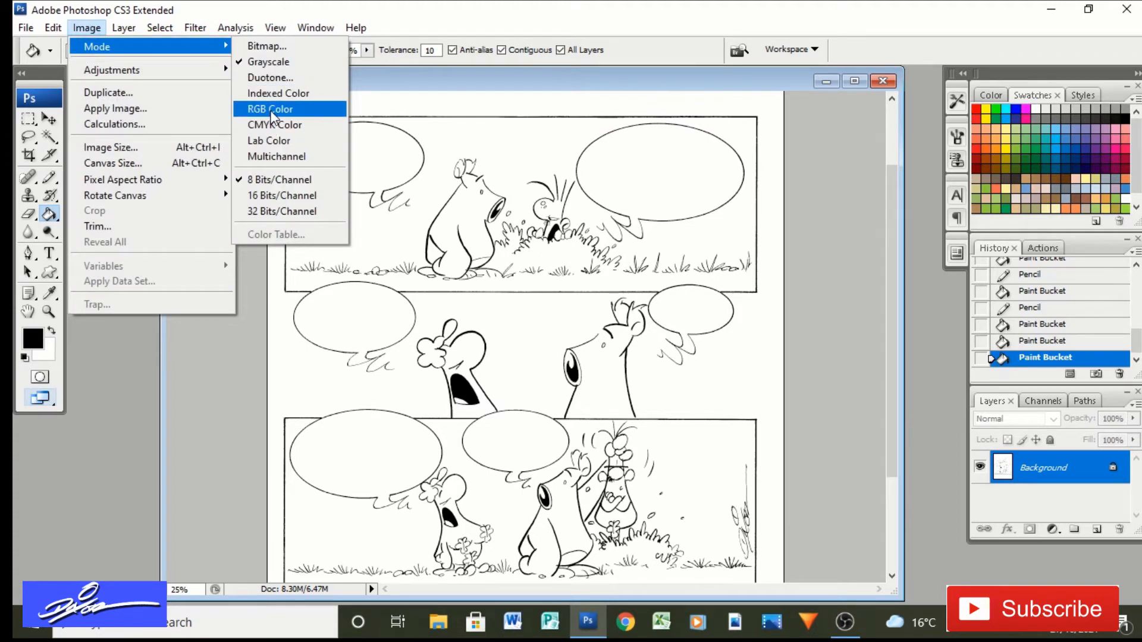
{"action": "left_click", "coordinate": [269, 129]}
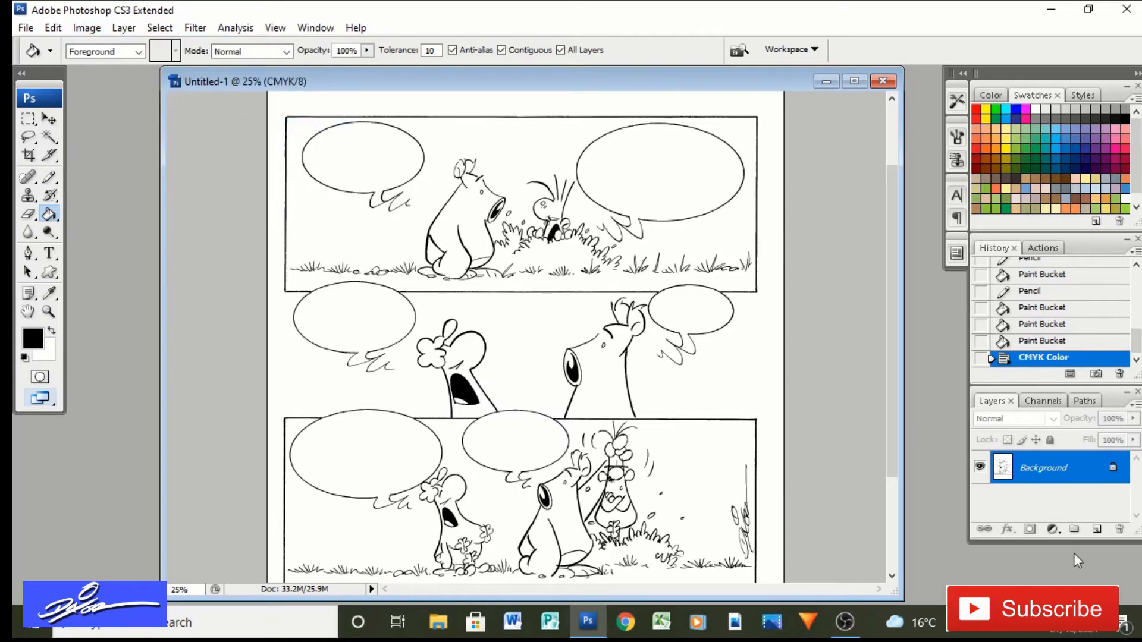
Add a new layer above the Background and set its blending mode to Multiply
{"action": "left_click", "coordinate": [1098, 530]}
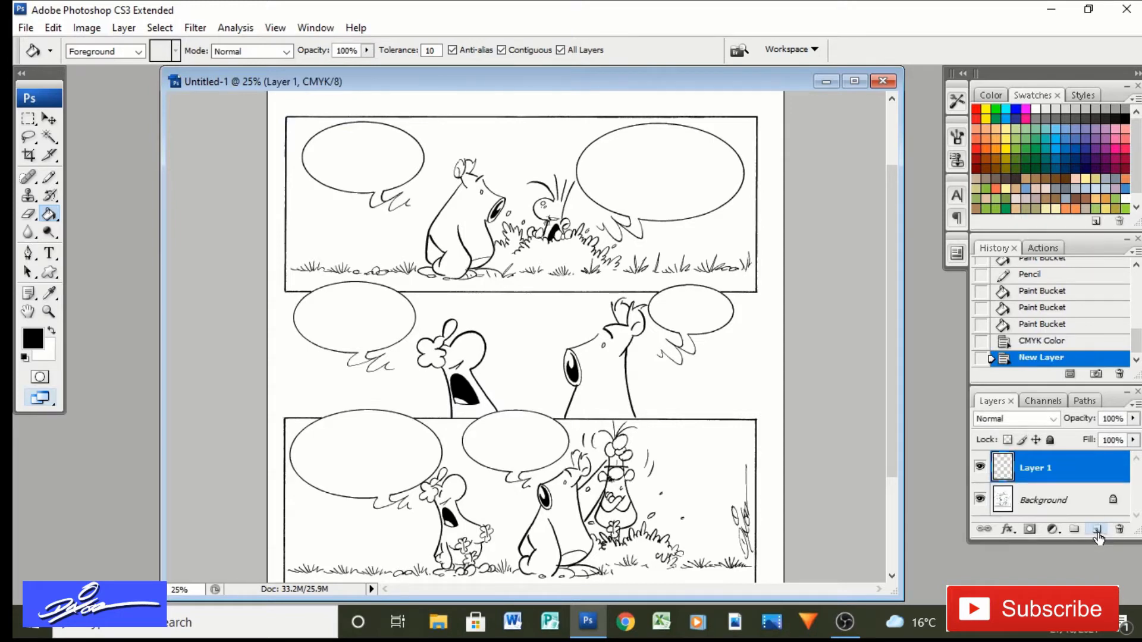
{"action": "left_click", "coordinate": [1053, 420]}
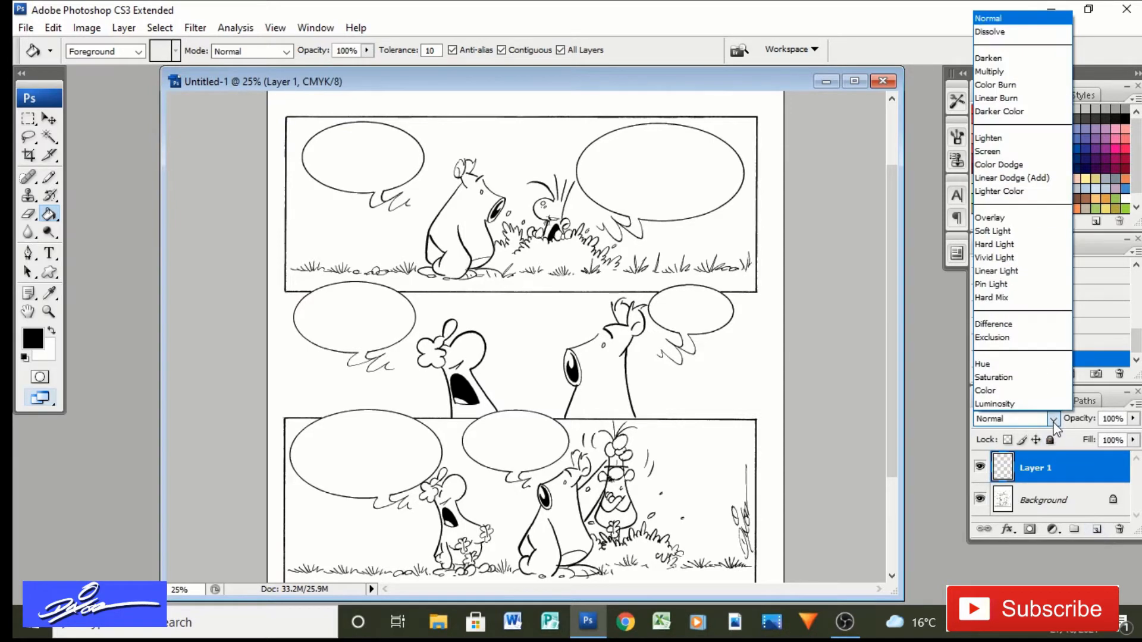
{"action": "left_click", "coordinate": [1004, 72]}
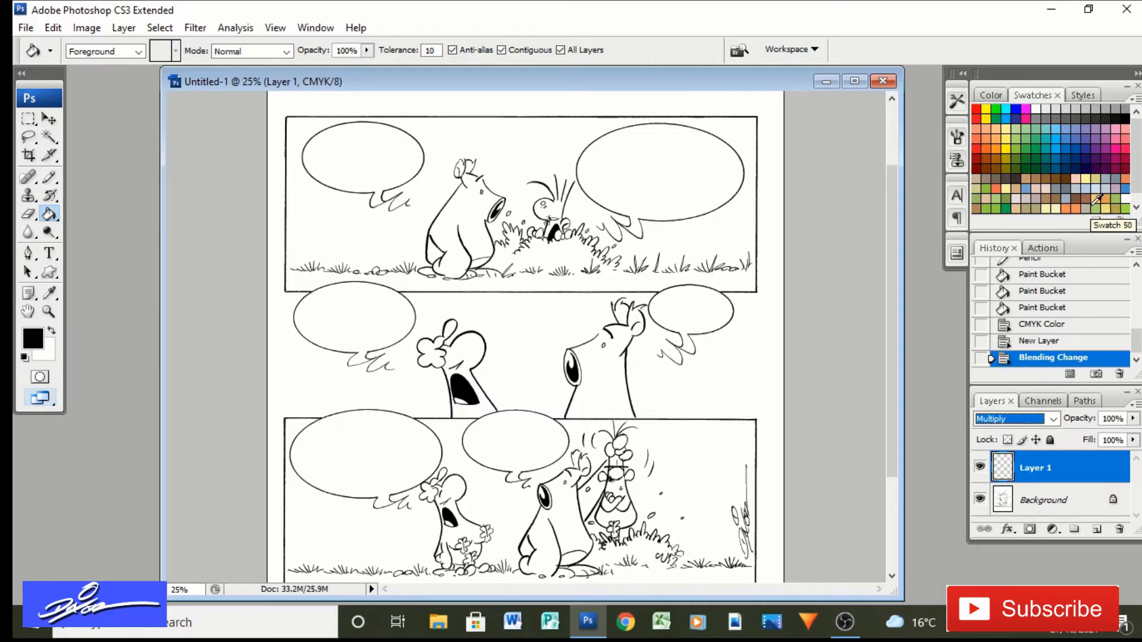
Choose light orange as the foreground colour for the small character behind the bush in the top panel
{"action": "left_click", "coordinate": [1079, 177]}
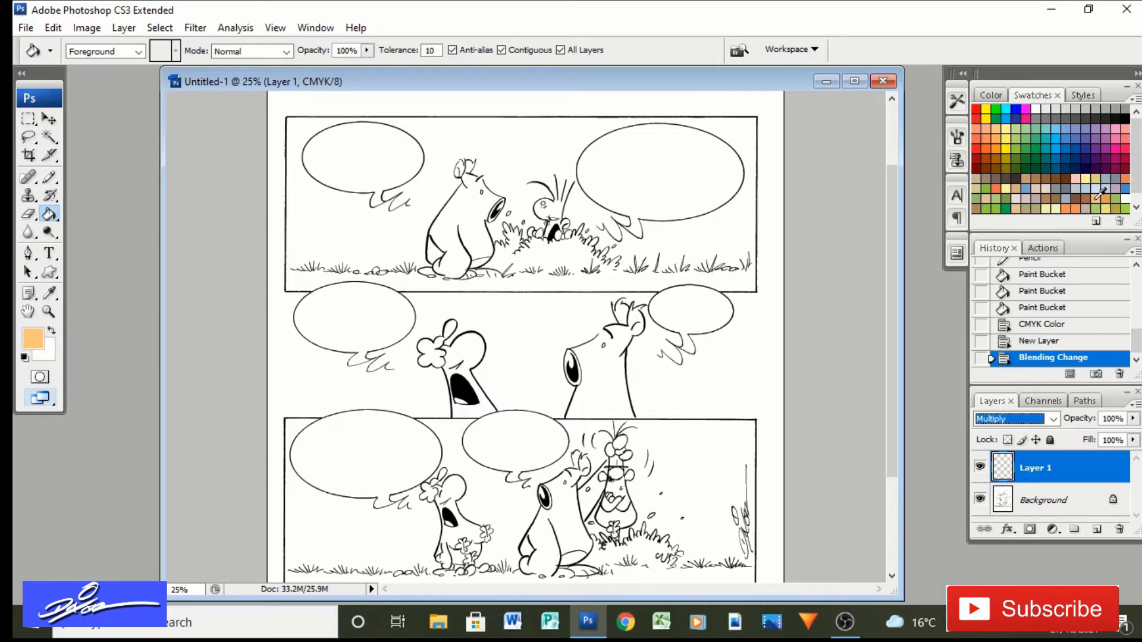
{"action": "left_click", "coordinate": [48, 311]}
{"action": "left_click", "coordinate": [533, 256]}
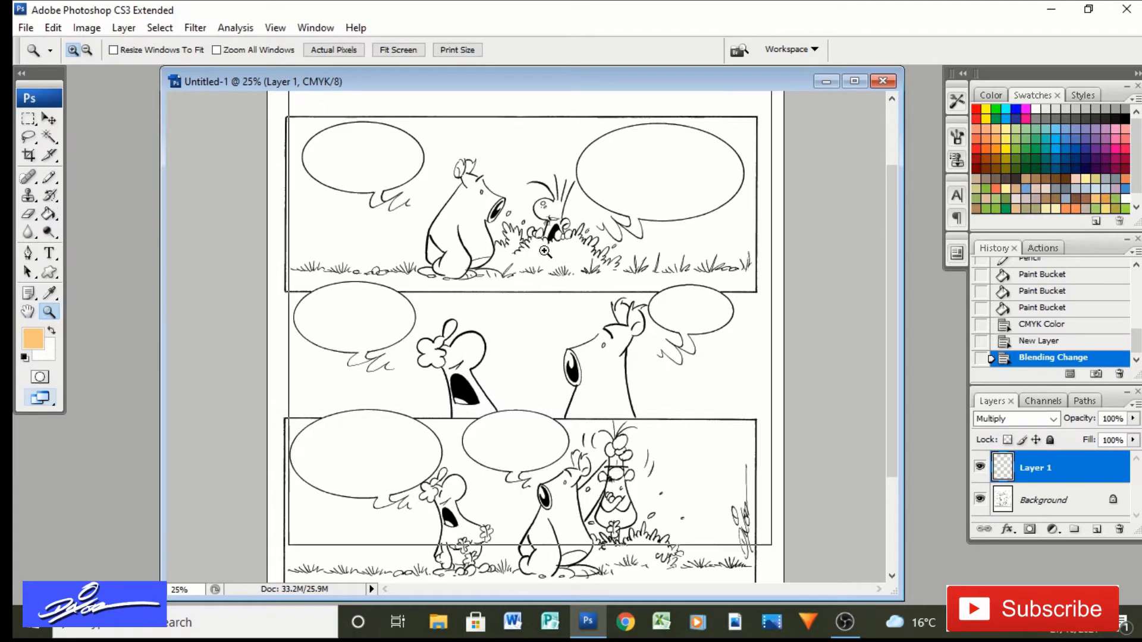
{"action": "left_click", "coordinate": [533, 256]}
{"action": "left_click", "coordinate": [540, 321]}
{"action": "left_click", "coordinate": [548, 388]}
{"action": "left_click", "coordinate": [488, 331]}
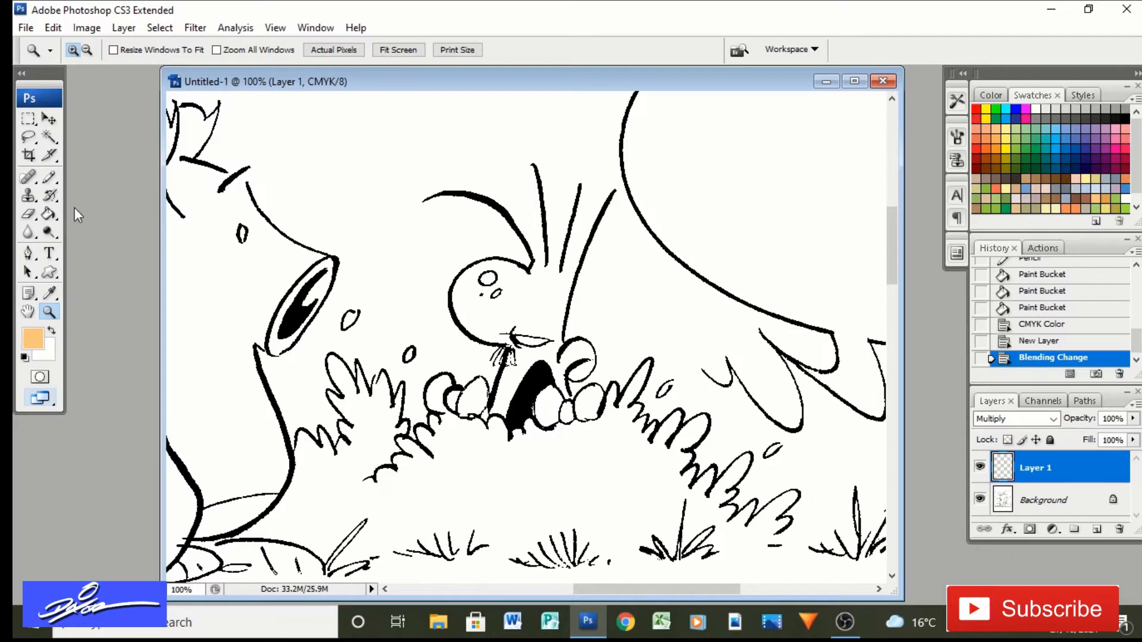
{"action": "left_click", "coordinate": [51, 179]}
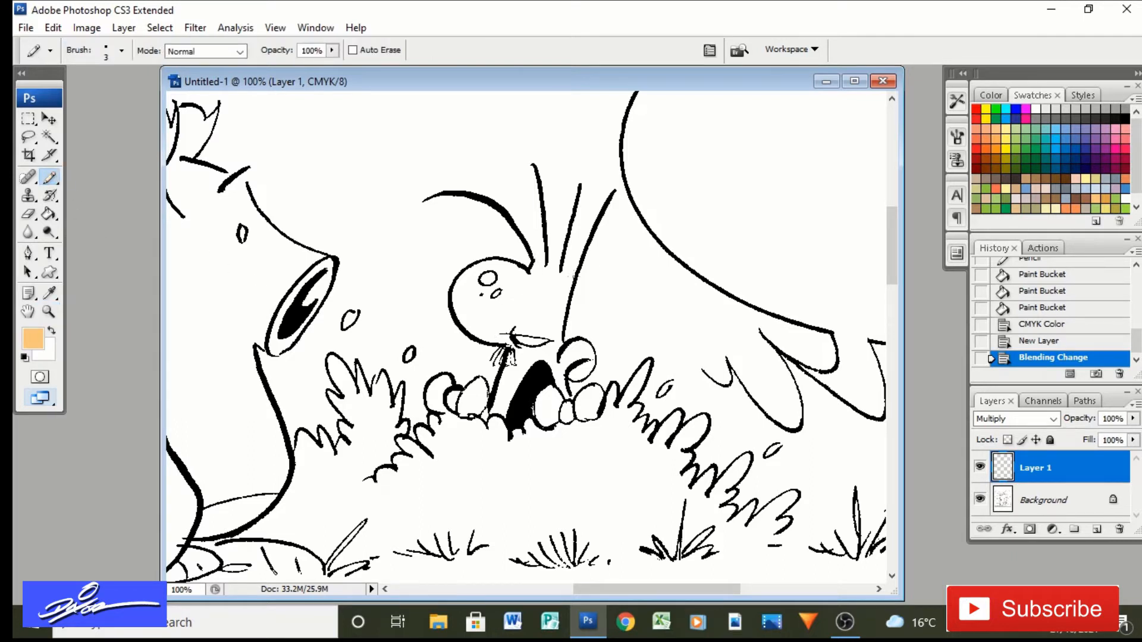
{"action": "left_click", "coordinate": [48, 214]}
{"action": "left_click", "coordinate": [515, 313]}
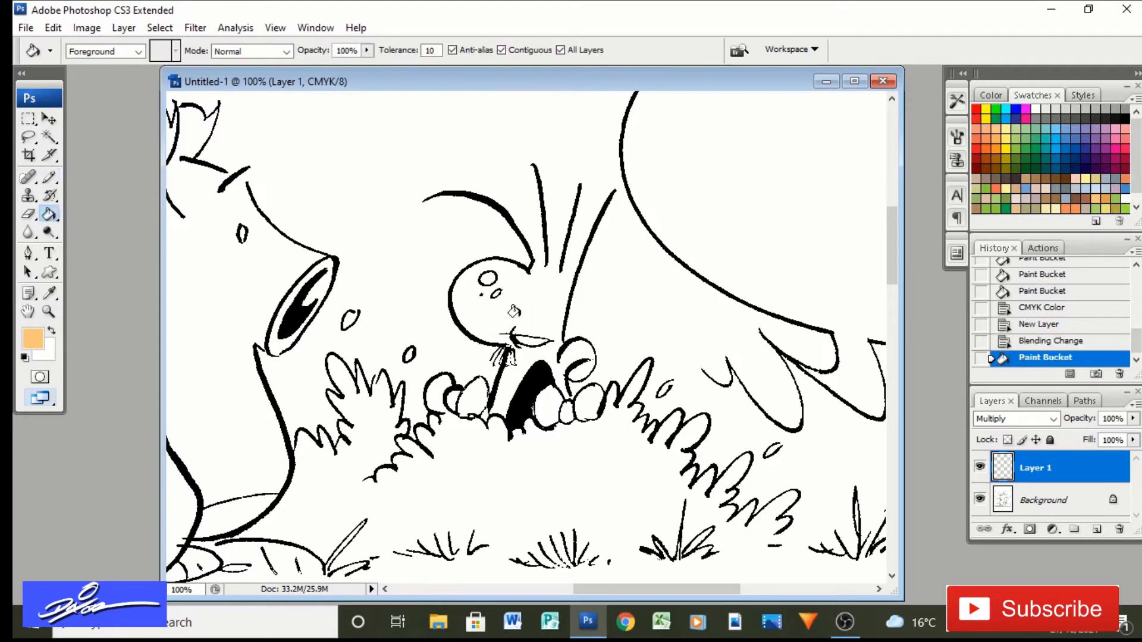
{"action": "left_click", "coordinate": [1014, 341]}
Close the outline gaps between the small character's hairs and beside its hand with light orange Pencil lines
{"action": "key", "text": "b"}
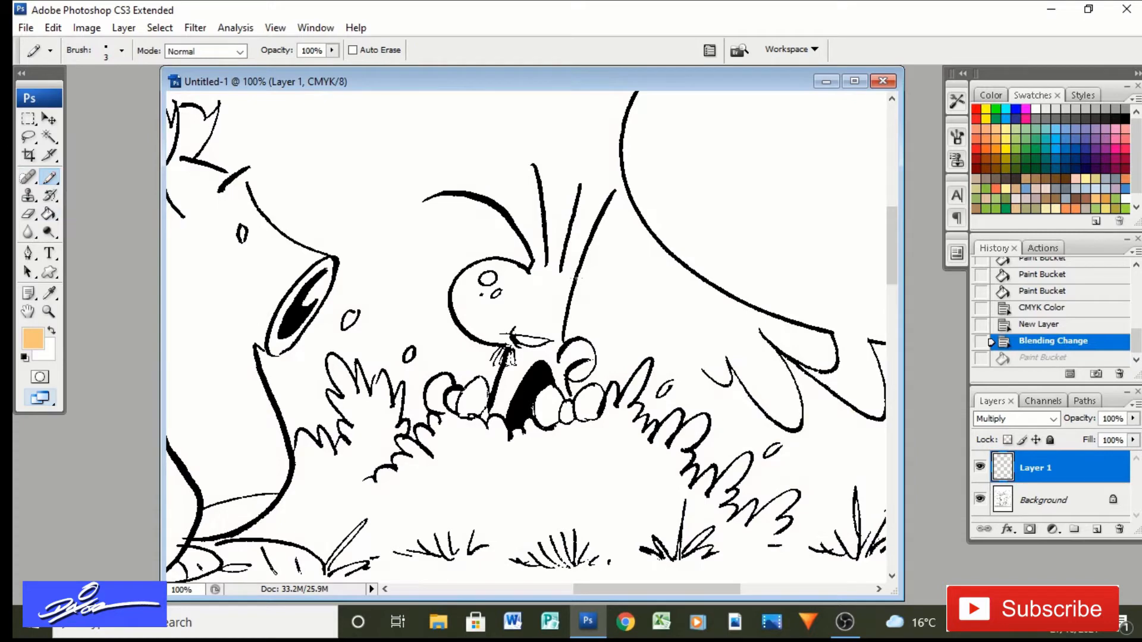
{"action": "left_click", "coordinate": [521, 307]}
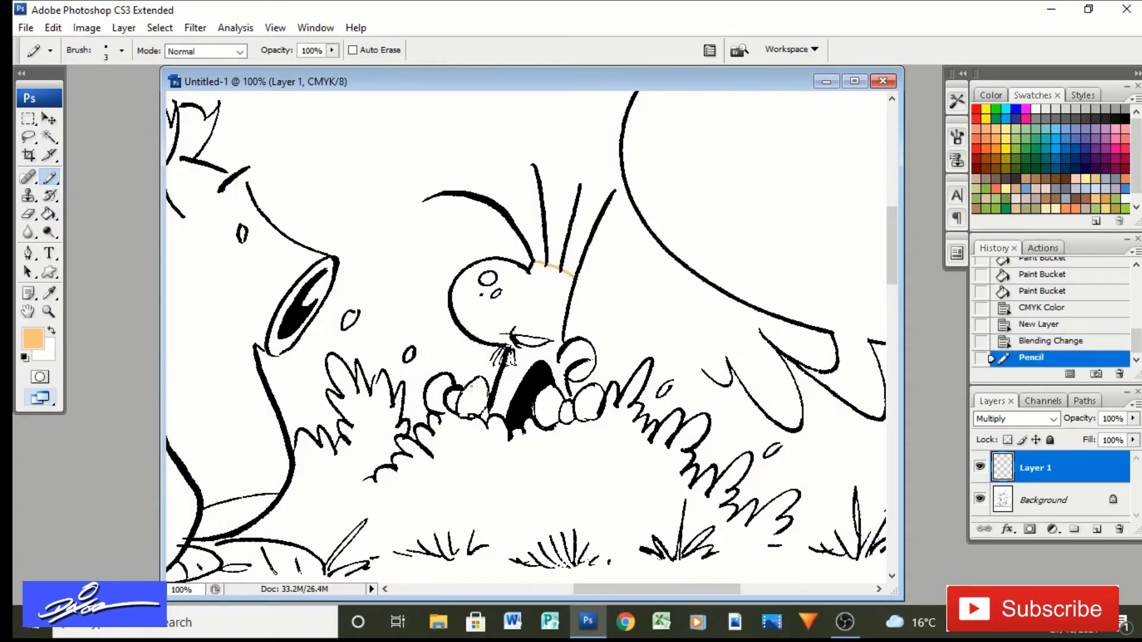
{"action": "left_click", "coordinate": [572, 276]}
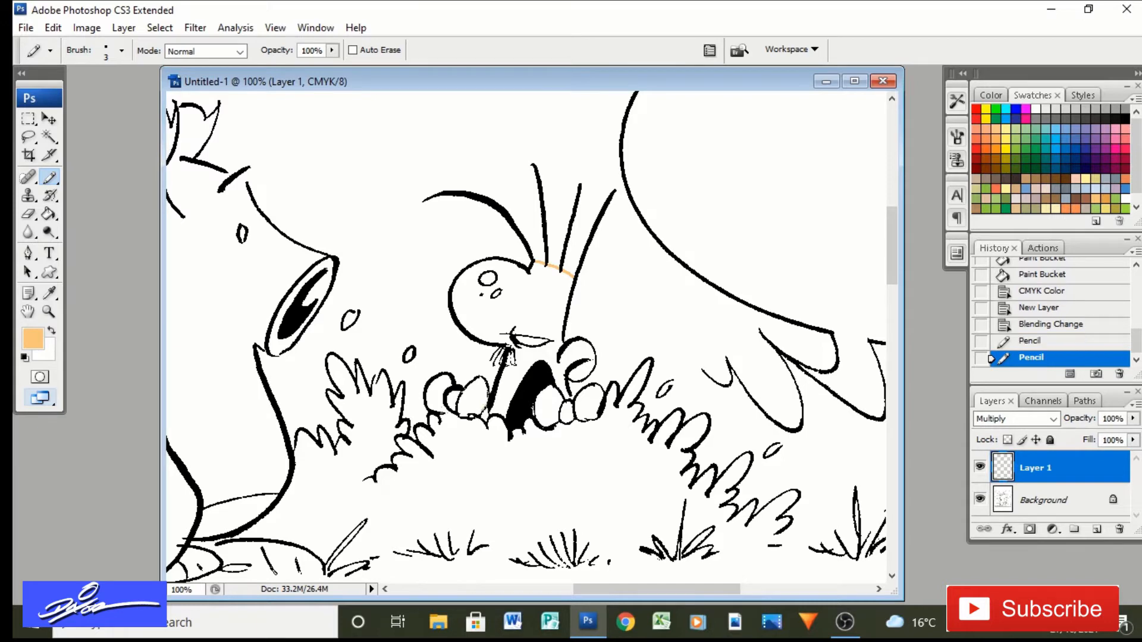
{"action": "left_click_drag", "start_coordinate": [447, 415], "coordinate": [453, 409]}
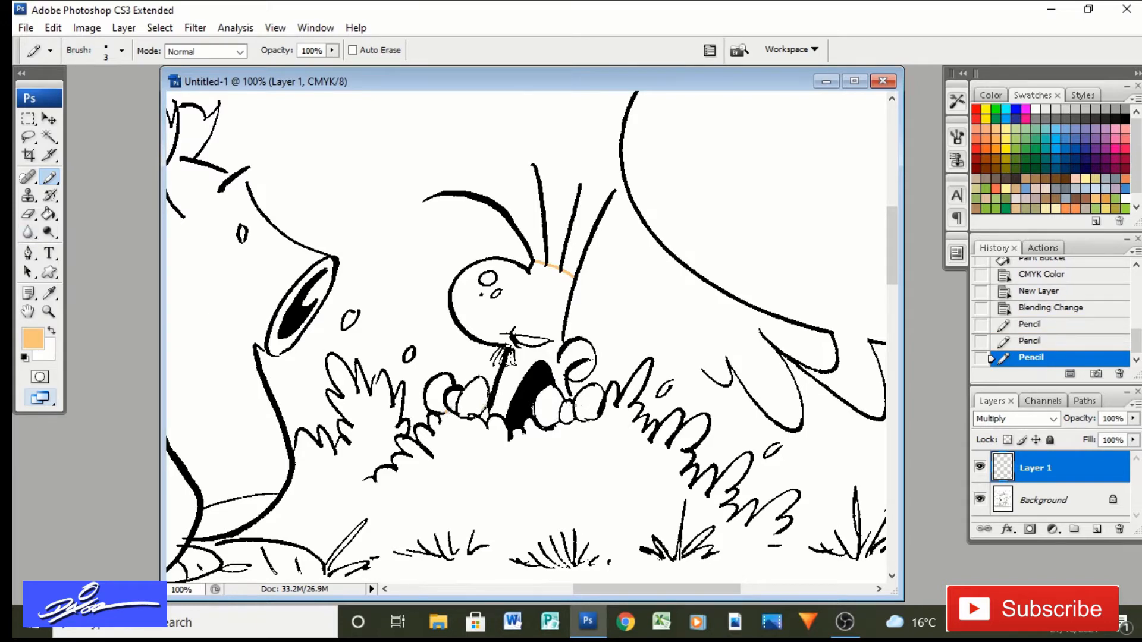
Fill the small top-panel character's head, ears, body and hands with light orange
{"action": "left_click", "coordinate": [49, 215]}
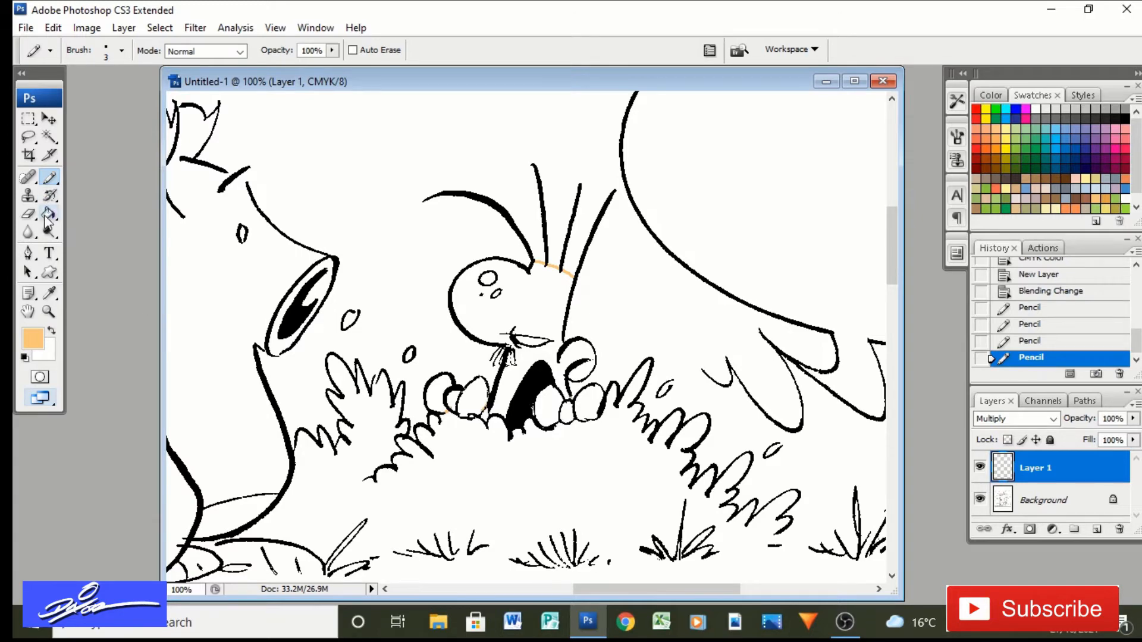
{"action": "left_click", "coordinate": [476, 398]}
{"action": "left_click", "coordinate": [455, 400]}
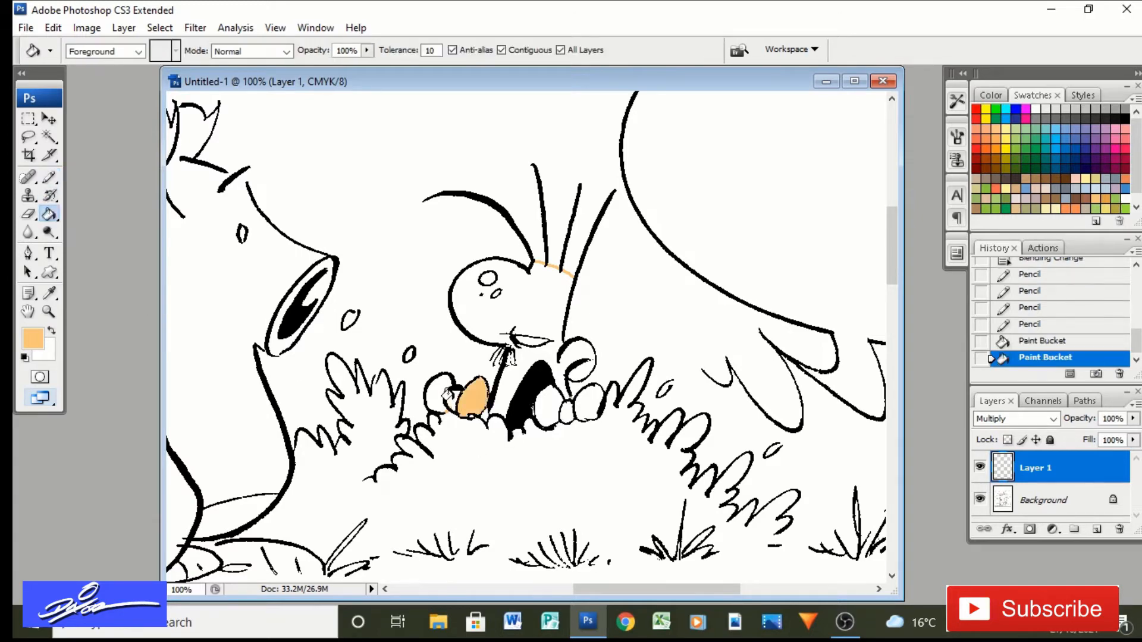
{"action": "left_click", "coordinate": [439, 392]}
{"action": "left_click", "coordinate": [502, 389]}
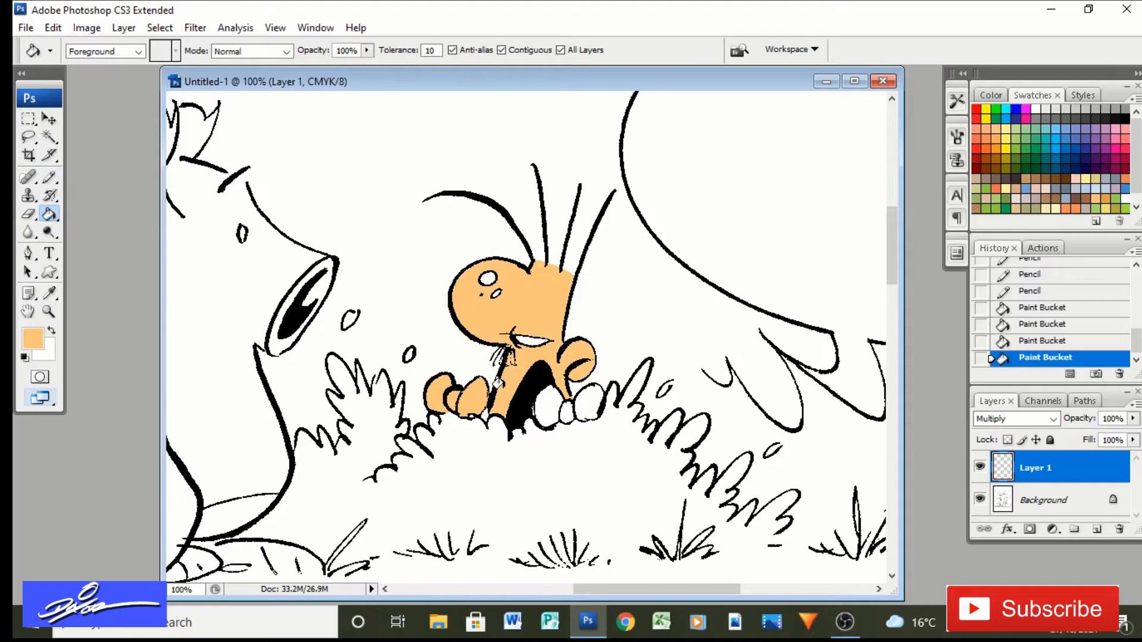
{"action": "left_click", "coordinate": [584, 401]}
{"action": "left_click", "coordinate": [567, 412]}
{"action": "left_click", "coordinate": [533, 405]}
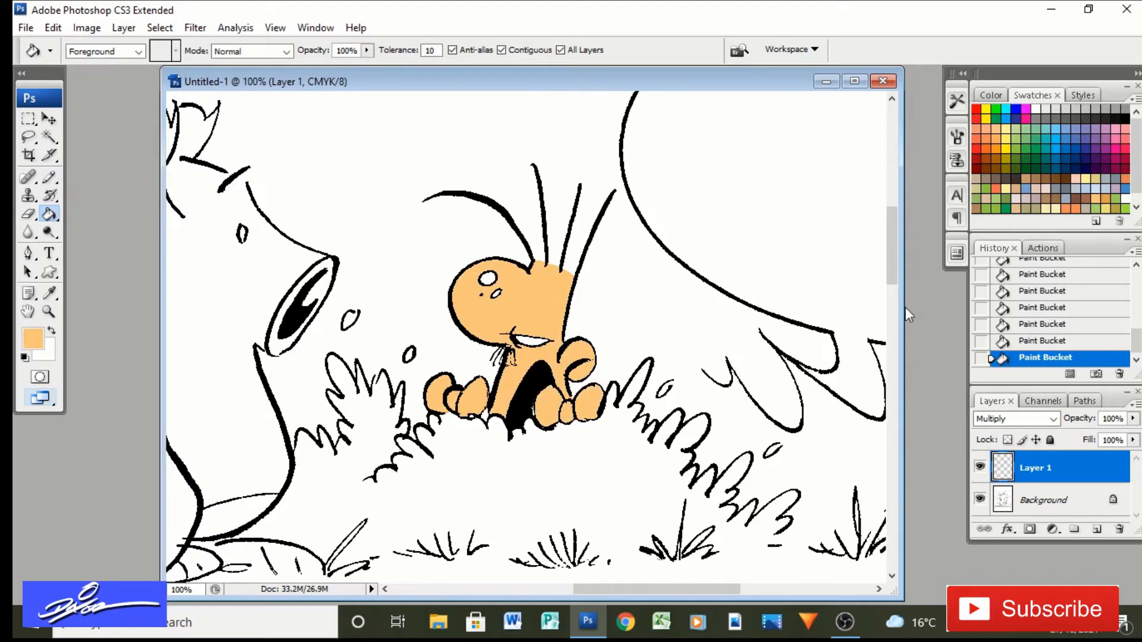
Close the outline of the curved patch at the base of the top panel's pig with the Pencil and fill it light orange
{"action": "left_click_drag", "start_coordinate": [612, 590], "coordinate": [566, 599]}
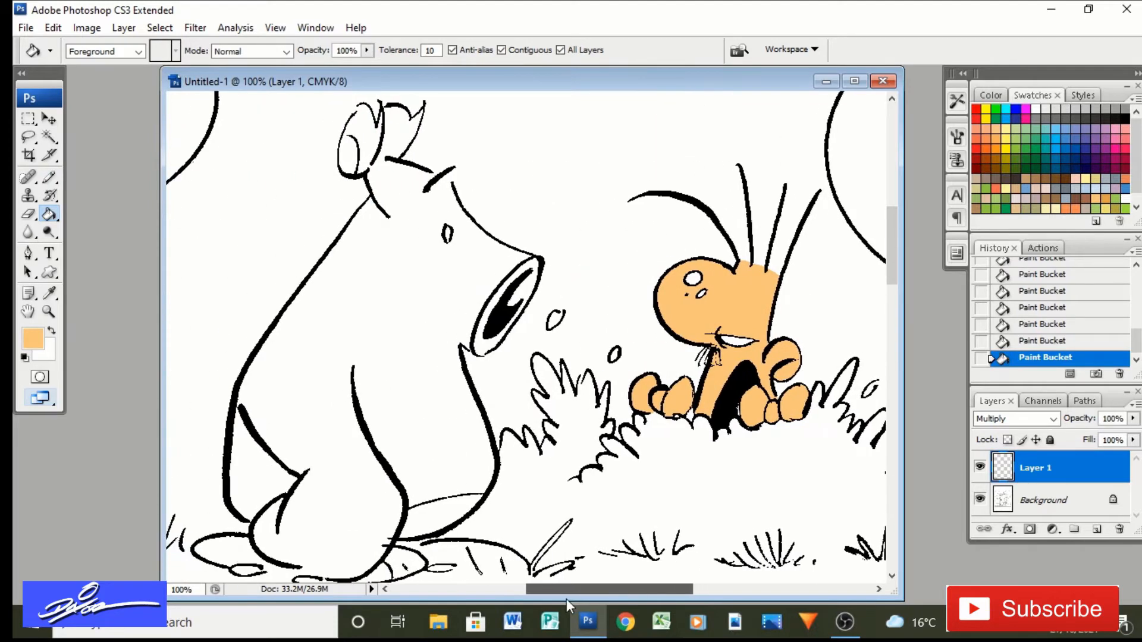
{"action": "left_click", "coordinate": [272, 517]}
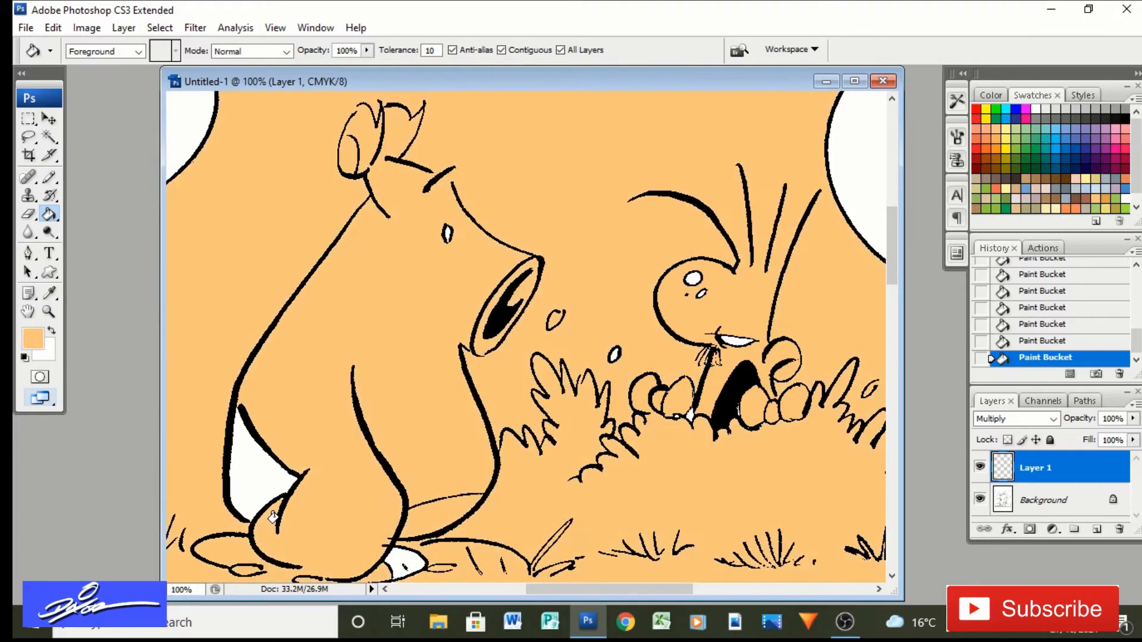
{"action": "key", "text": "ctrl+z"}
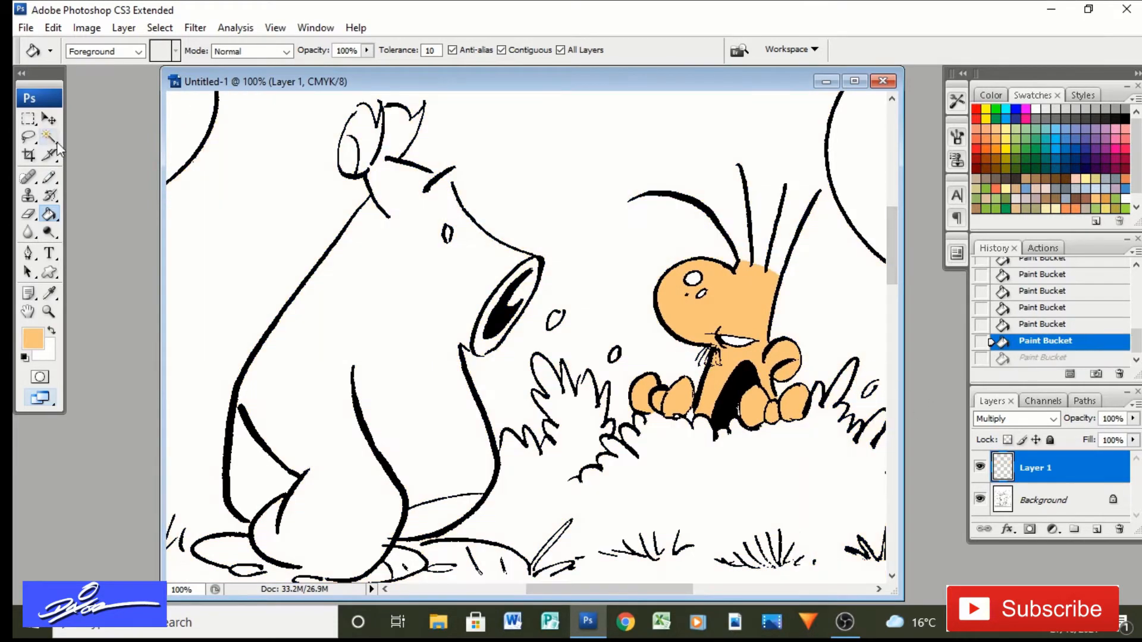
{"action": "left_click", "coordinate": [56, 180]}
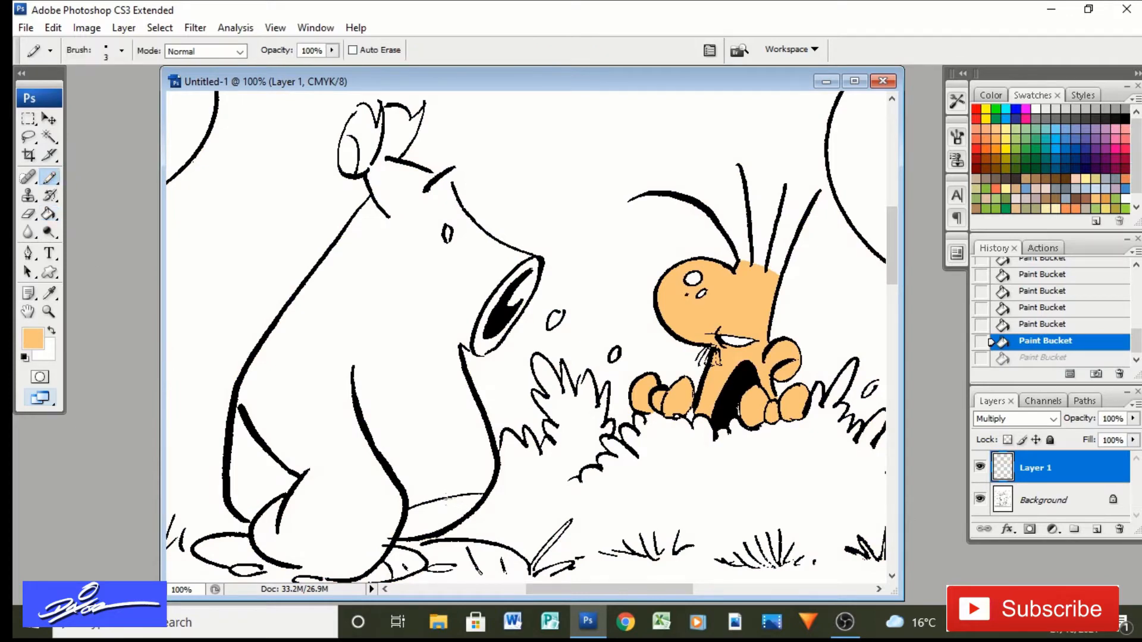
{"action": "left_click", "coordinate": [48, 214]}
{"action": "left_click", "coordinate": [433, 513]}
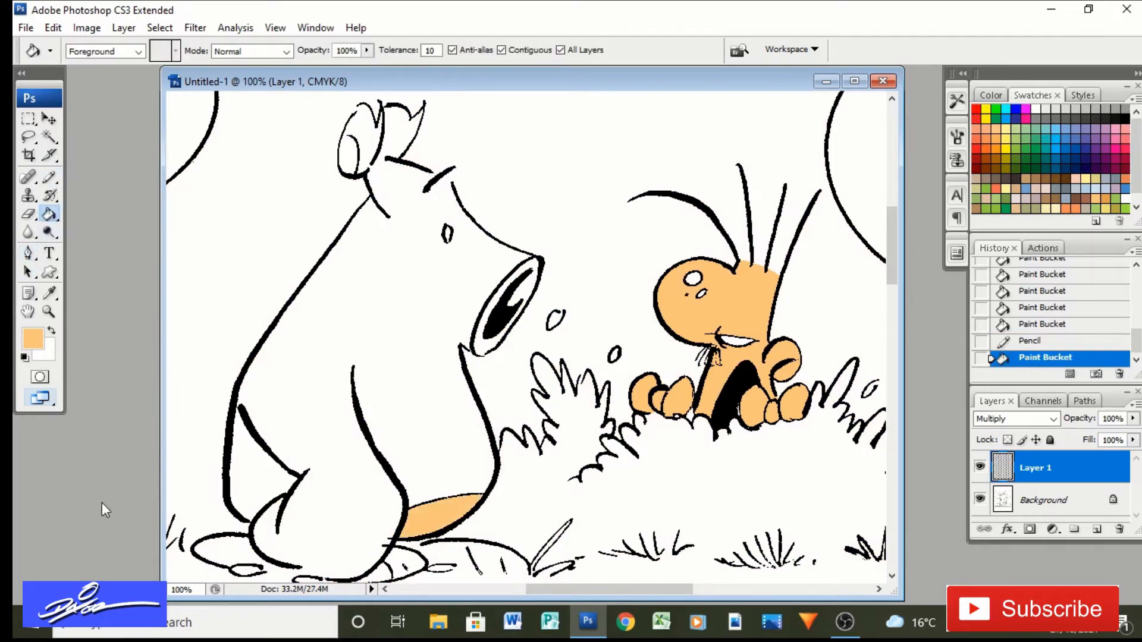
Close the outline gap of the middle panel's open-mouthed character with the Pencil and fill its head and body light orange
{"action": "left_click_drag", "start_coordinate": [894, 273], "coordinate": [886, 374]}
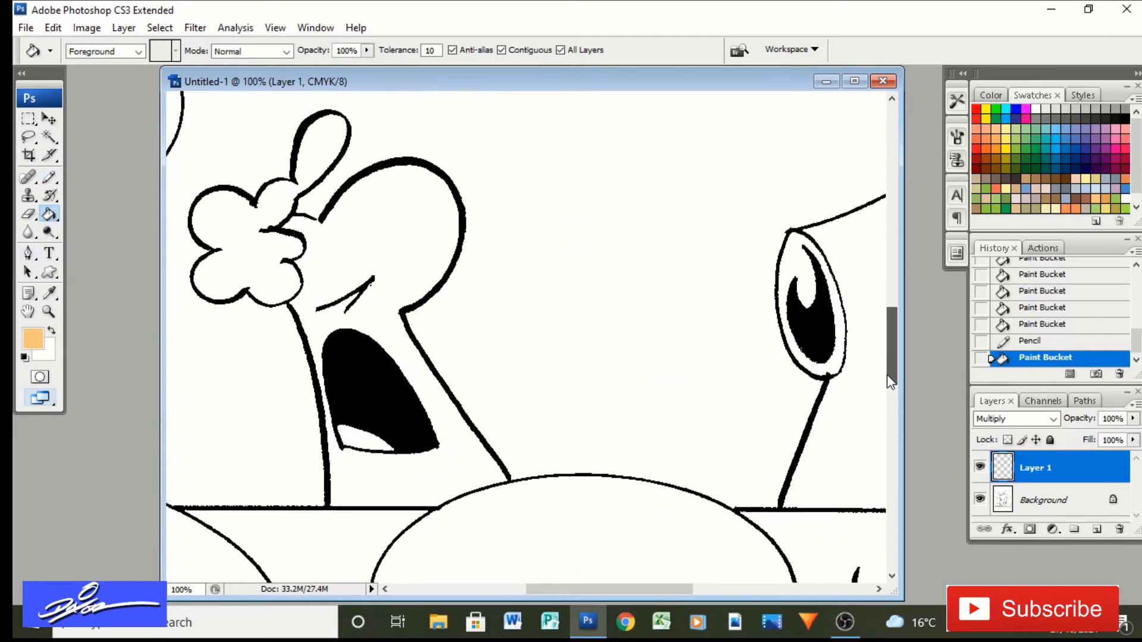
{"action": "left_click", "coordinate": [49, 177]}
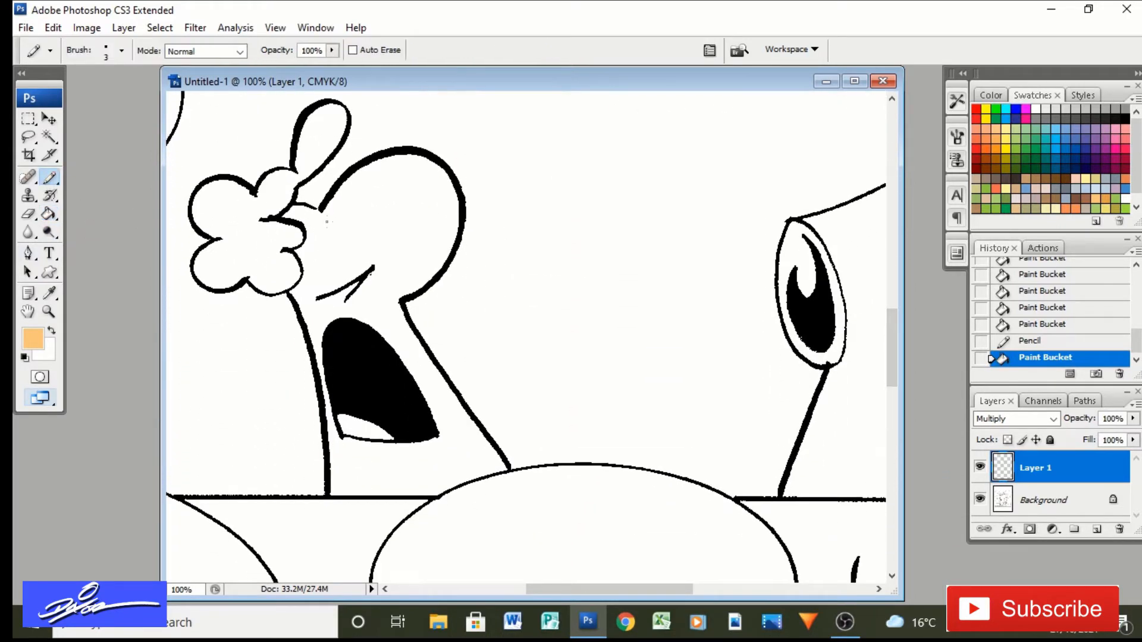
{"action": "left_click", "coordinate": [51, 215]}
{"action": "left_click", "coordinate": [378, 238]}
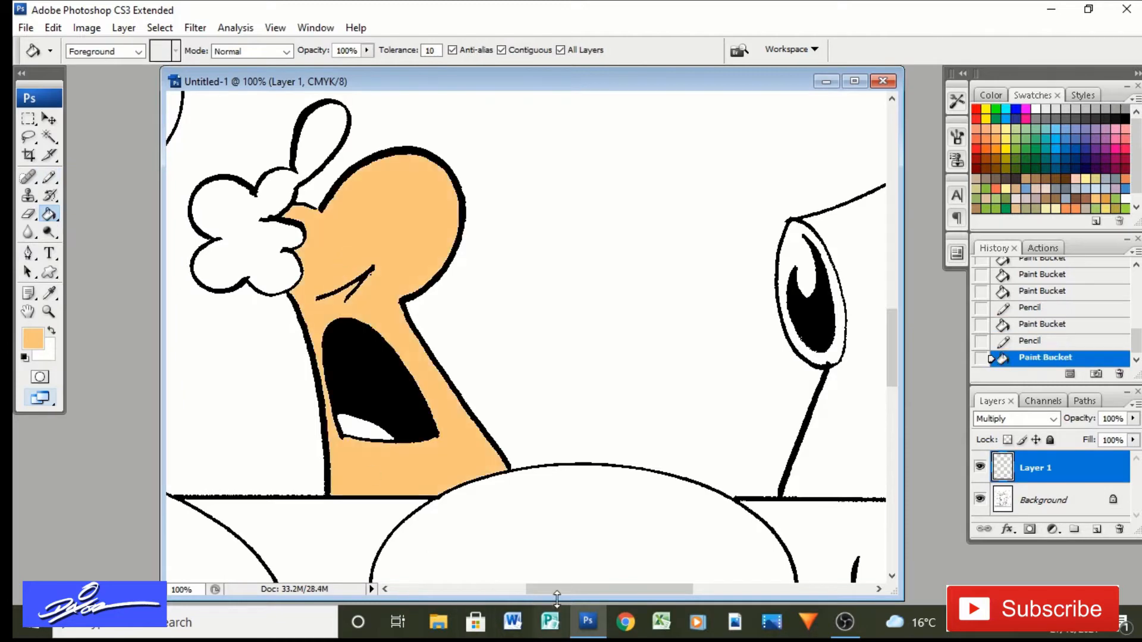
Close the ear gap of the bottom panel's arms-crossed character with the Pencil and fill the area below its arms light orange
{"action": "left_click_drag", "start_coordinate": [547, 588], "coordinate": [616, 592]}
{"action": "left_click_drag", "start_coordinate": [892, 360], "coordinate": [889, 441]}
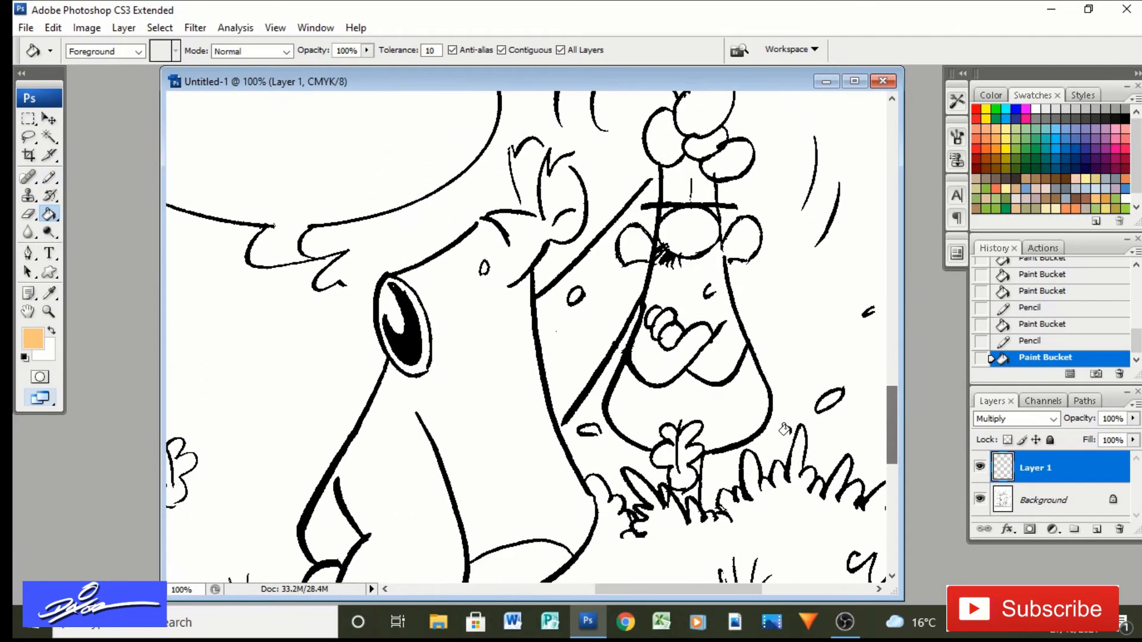
{"action": "left_click", "coordinate": [49, 177]}
{"action": "left_click", "coordinate": [748, 261]}
{"action": "left_click", "coordinate": [49, 213]}
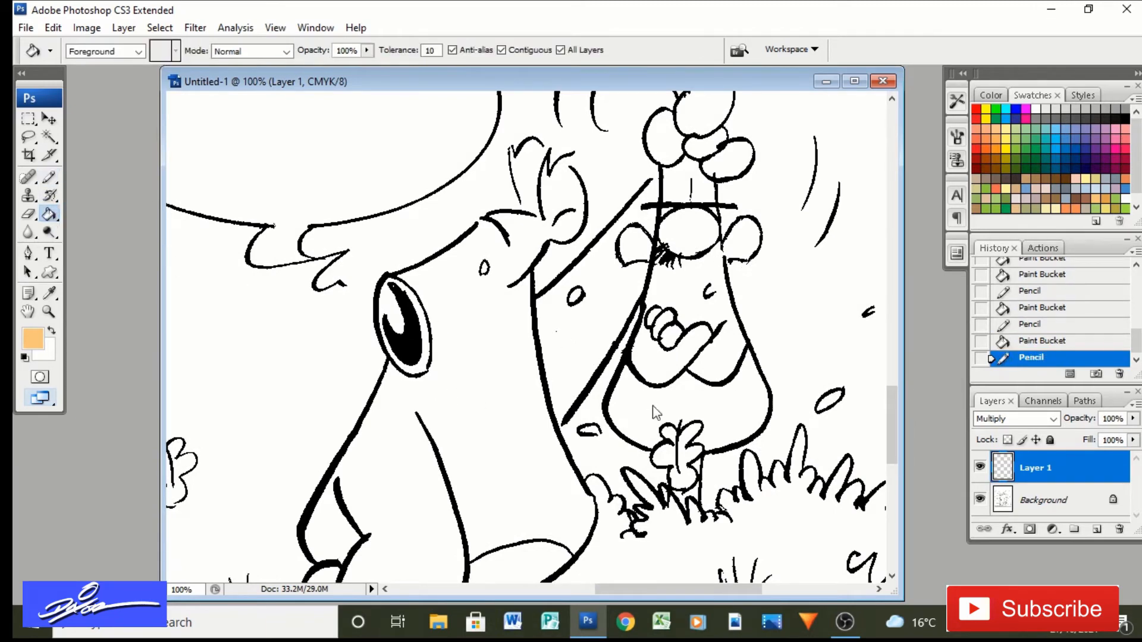
{"action": "left_click", "coordinate": [653, 408]}
Close the remaining outline gap beside the arms-crossed character's ear and fill its body, arms, fingers, nose and head light orange
{"action": "left_click", "coordinate": [695, 298]}
{"action": "key", "text": "ctrl+z"}
{"action": "left_click", "coordinate": [50, 177]}
{"action": "left_click", "coordinate": [725, 258]}
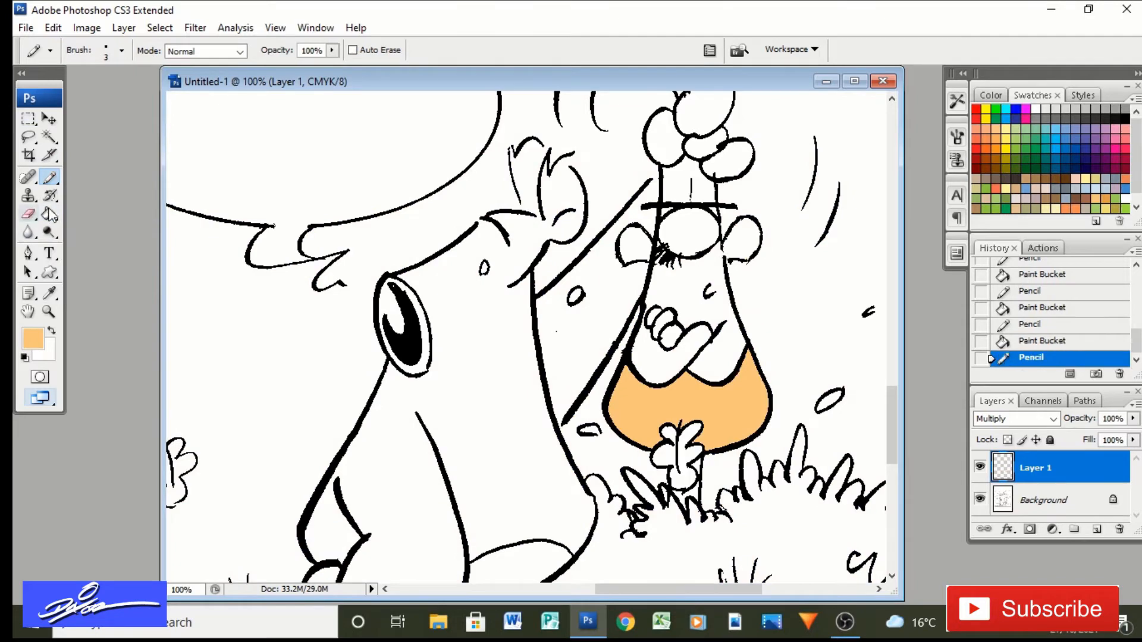
{"action": "left_click", "coordinate": [49, 214]}
{"action": "left_click", "coordinate": [696, 298]}
{"action": "left_click", "coordinate": [670, 337]}
{"action": "left_click", "coordinate": [665, 316]}
{"action": "left_click", "coordinate": [653, 318]}
{"action": "left_click", "coordinate": [687, 233]}
{"action": "left_click", "coordinate": [678, 187]}
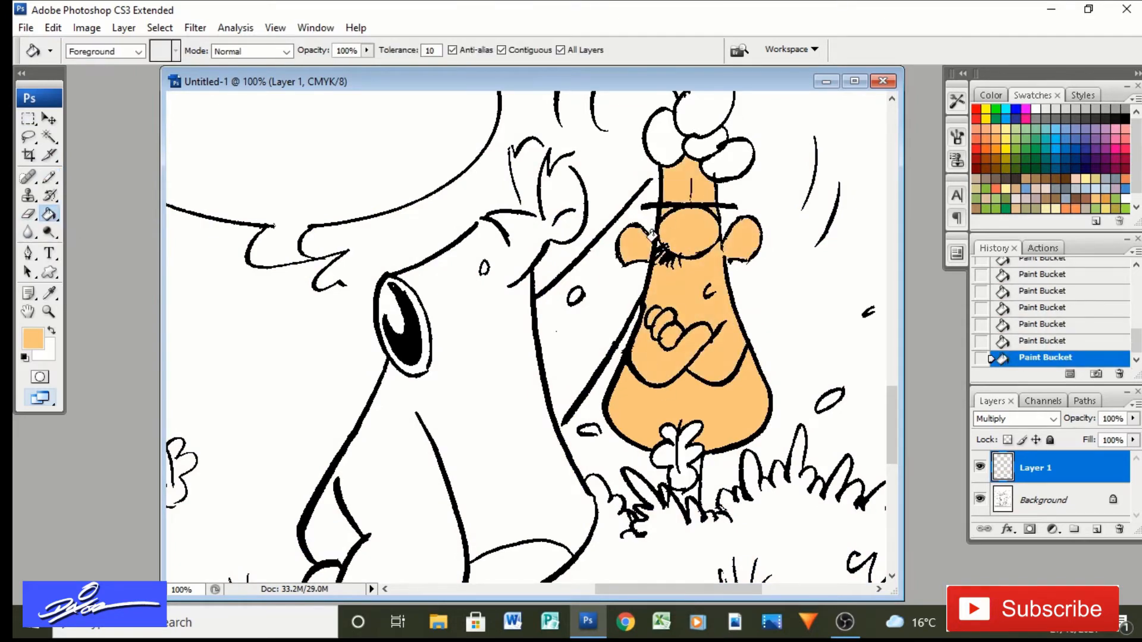
Fill the strip below the arms-crossed character's flower and the curved patch at the base of the bottom panel's pig with light orange
{"action": "left_click", "coordinate": [690, 491]}
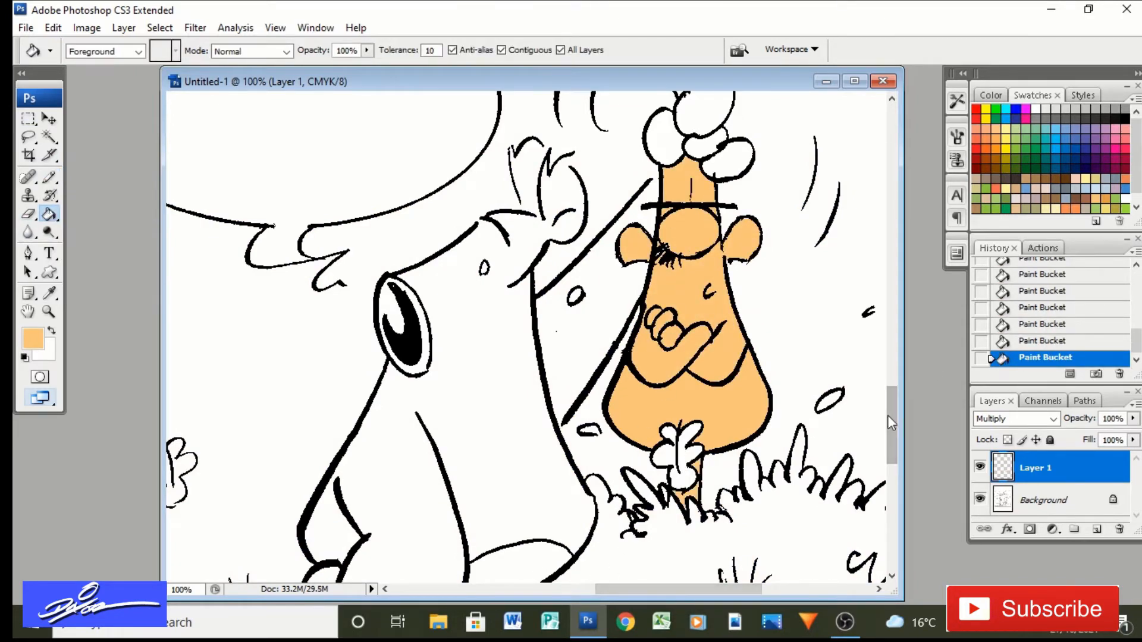
{"action": "left_click_drag", "start_coordinate": [890, 415], "coordinate": [890, 437]}
{"action": "left_click", "coordinate": [524, 437]}
Close the outline gaps around the flowers, belly and feet of the bottom panel's flower-covered character with light orange Pencil strokes
{"action": "left_click_drag", "start_coordinate": [619, 590], "coordinate": [526, 595]}
{"action": "left_click", "coordinate": [50, 177]}
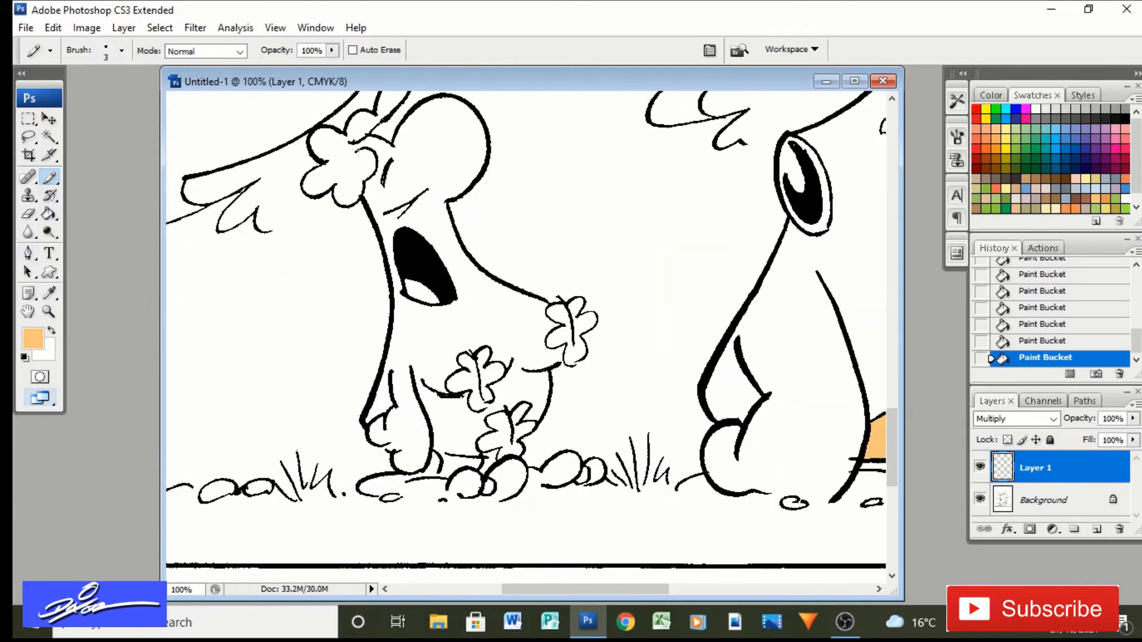
{"action": "left_click_drag", "start_coordinate": [357, 151], "coordinate": [354, 144]}
{"action": "left_click_drag", "start_coordinate": [489, 404], "coordinate": [483, 408]}
{"action": "left_click_drag", "start_coordinate": [439, 453], "coordinate": [445, 454]}
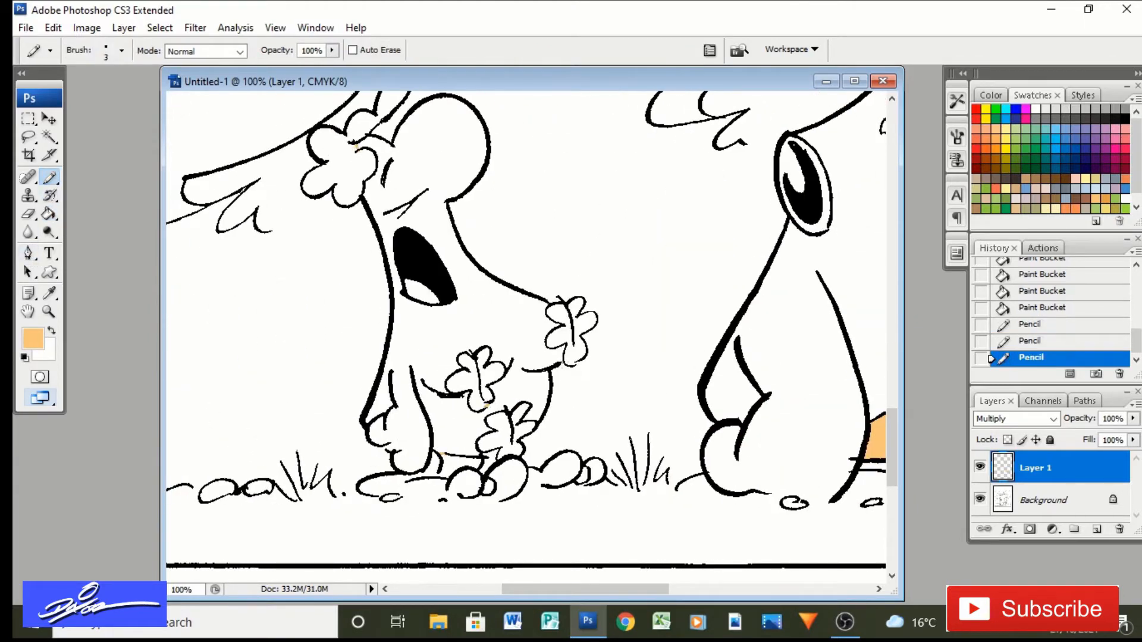
{"action": "mouse_move", "coordinate": [501, 501]}
{"action": "left_mouse_down"}
{"action": "mouse_move", "coordinate": [492, 496]}
{"action": "mouse_move", "coordinate": [587, 482]}
{"action": "left_mouse_up"}
{"action": "left_click", "coordinate": [452, 499]}
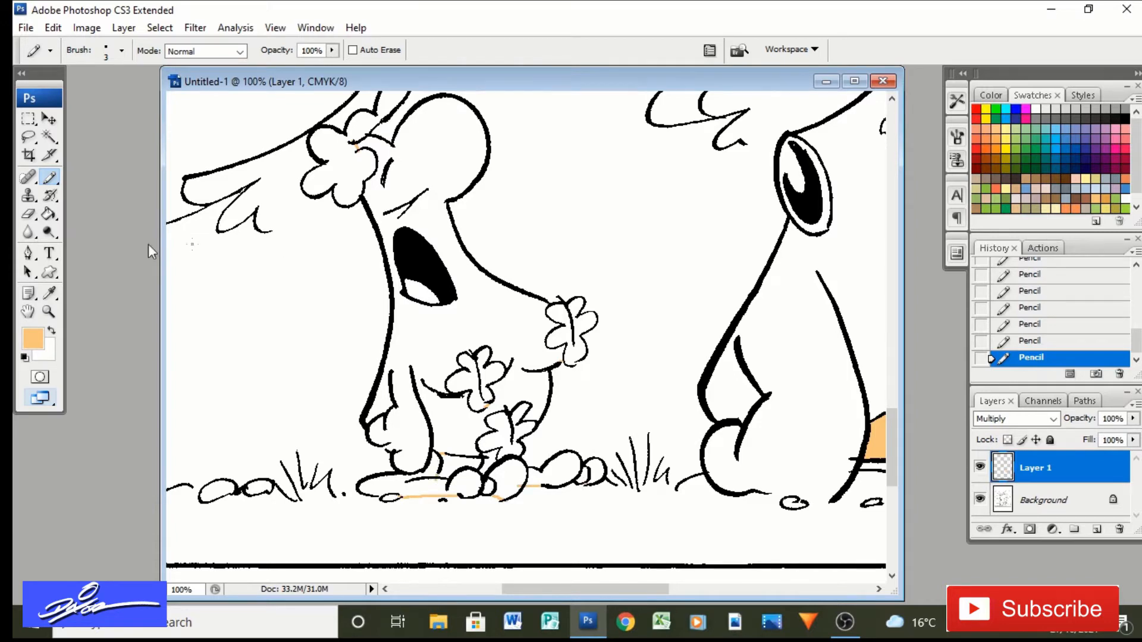
{"action": "key", "text": "g"}
{"action": "left_click", "coordinate": [426, 166]}
{"action": "key", "text": "ctrl+z"}
{"action": "key", "text": "b"}
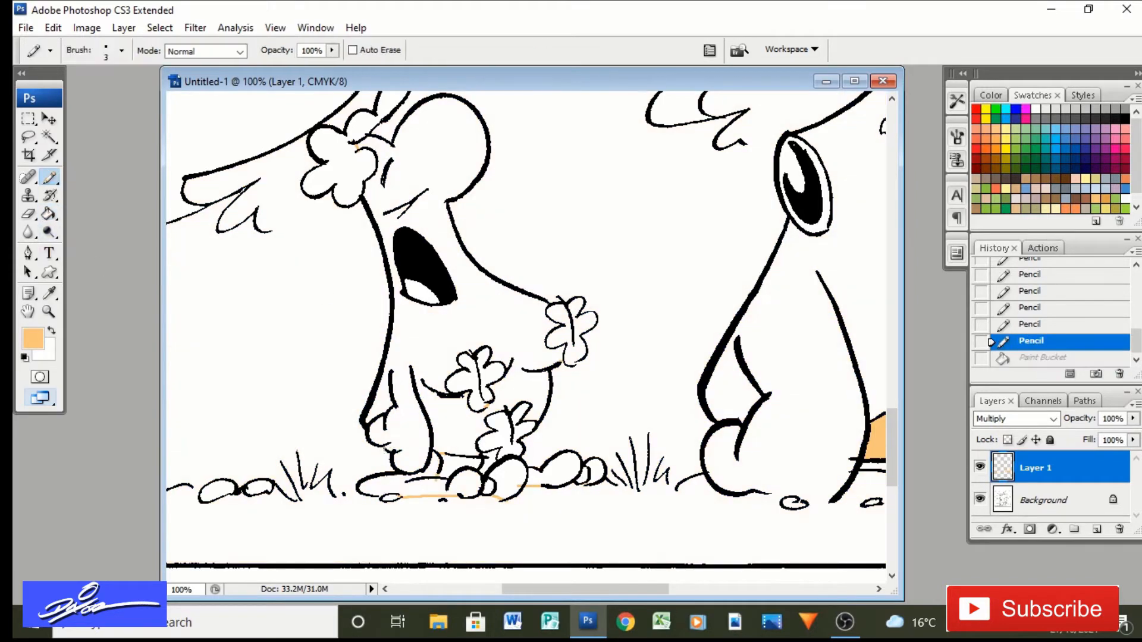
Close the last gap under the bottom panel's flower-covered character and fill its body, toes and feet with light orange
{"action": "left_click", "coordinate": [442, 453]}
{"action": "key", "text": "g"}
{"action": "left_click", "coordinate": [440, 426]}
{"action": "left_click", "coordinate": [501, 476]}
{"action": "left_click", "coordinate": [487, 463]}
{"action": "left_click", "coordinate": [463, 480]}
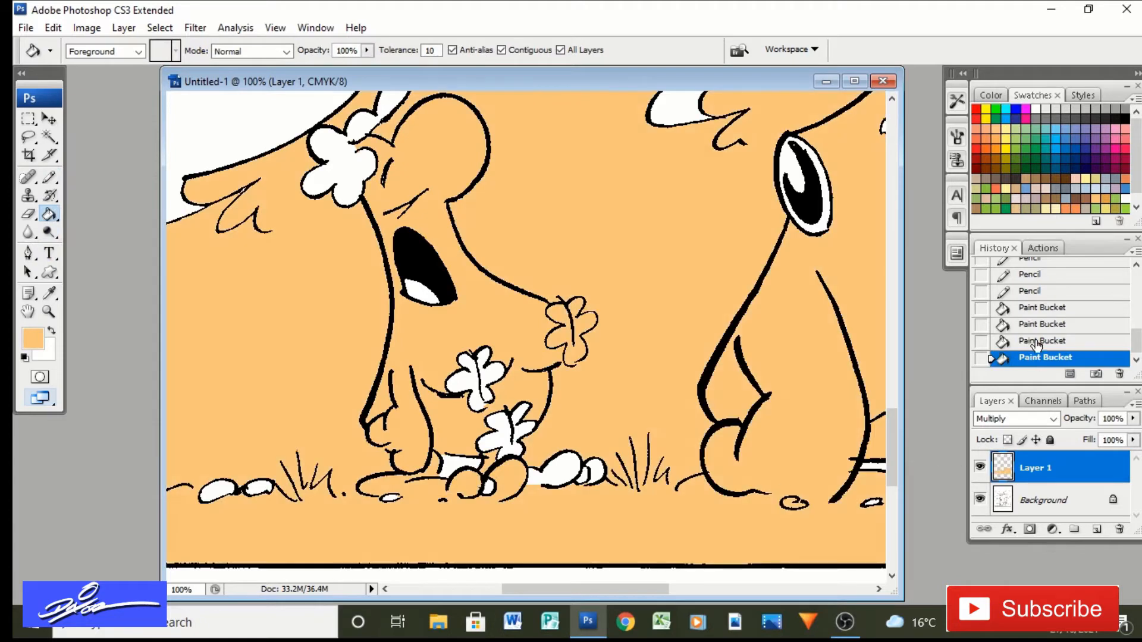
Undo the fill that flooded the background, close the gap beneath the flower-covered character's foot, and fill that foot light orange
{"action": "left_click", "coordinate": [1036, 345]}
{"action": "left_click", "coordinate": [49, 179]}
{"action": "left_click_drag", "start_coordinate": [440, 497], "coordinate": [458, 497]}
{"action": "left_click", "coordinate": [48, 214]}
{"action": "left_click", "coordinate": [437, 486]}
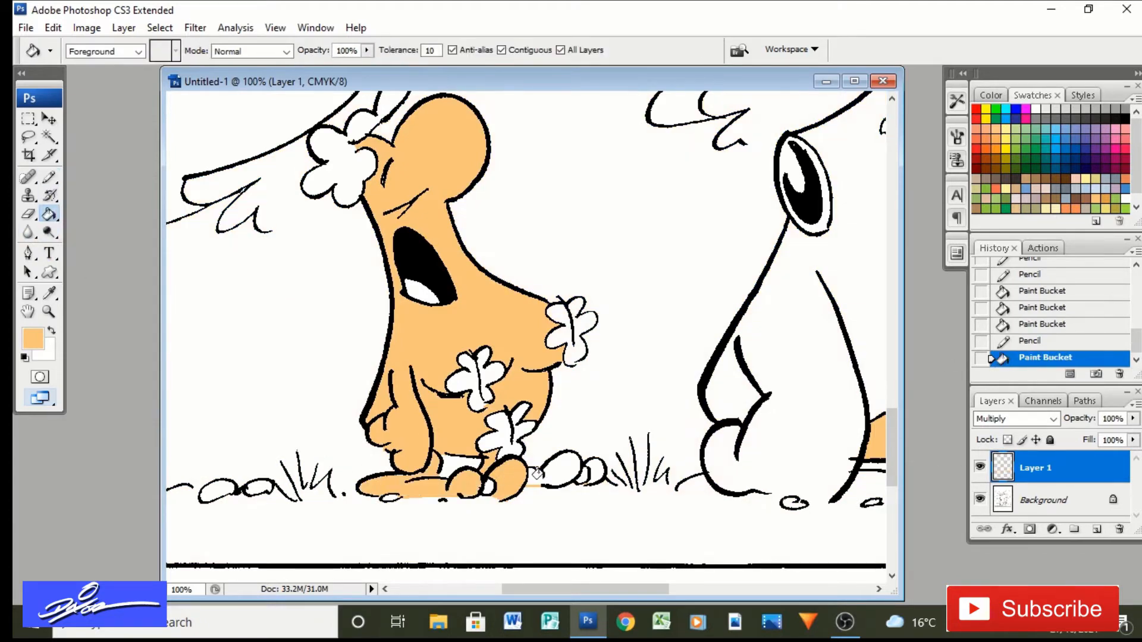
Fill the flower-covered character's other foot, its toes and the small patch between its feet with light orange
{"action": "left_click", "coordinate": [554, 473]}
{"action": "left_click", "coordinate": [584, 476]}
{"action": "left_click", "coordinate": [596, 471]}
{"action": "left_click", "coordinate": [487, 486]}
{"action": "key", "text": "ctrl+minus"}
{"action": "key", "text": "ctrl+minus"}
{"action": "key", "text": "ctrl+minus"}
{"action": "key", "text": "ctrl+minus"}
{"action": "key", "text": "ctrl+minus"}
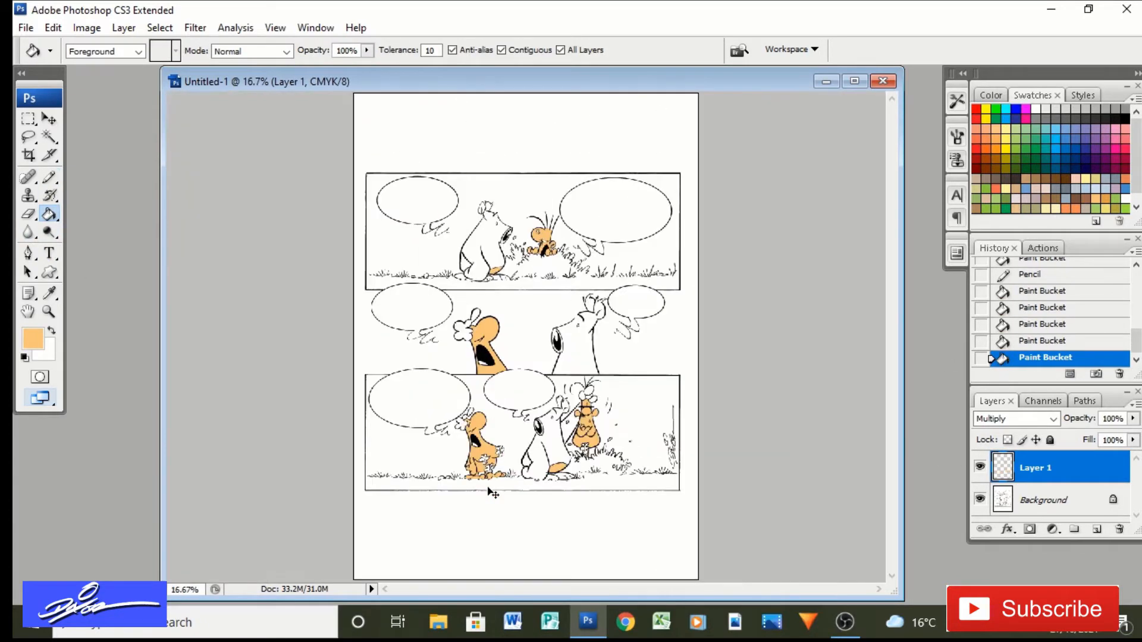
{"action": "key", "text": "ctrl+minus"}
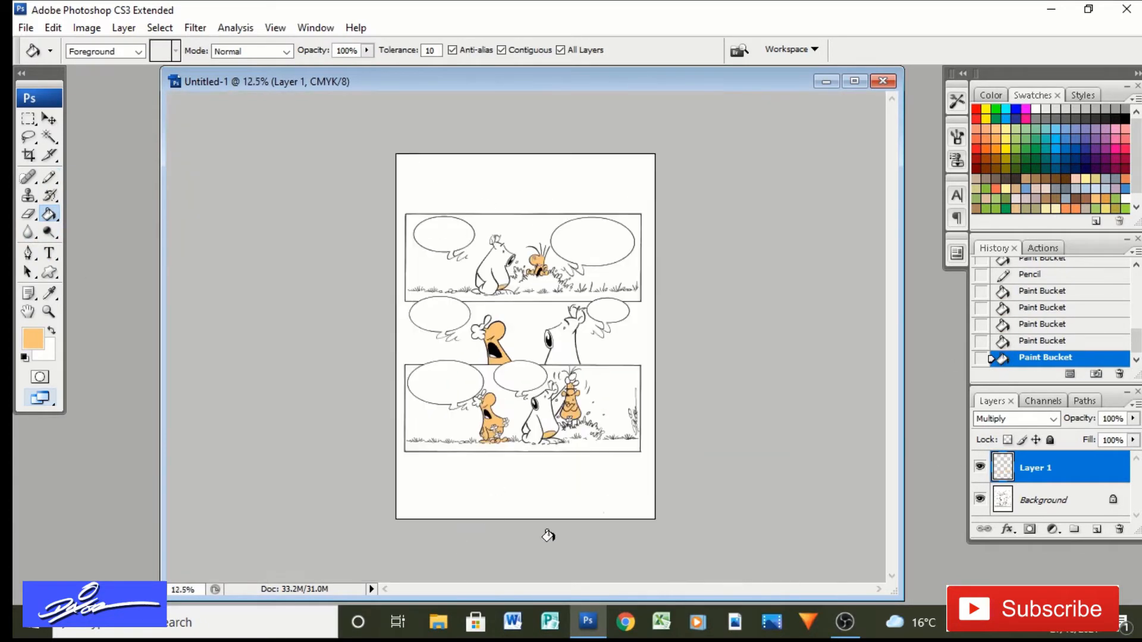
Pick a darker orange and close the outline gaps on the forehead and ears of the top panel's pig with the Pencil
{"action": "left_click", "coordinate": [1111, 192]}
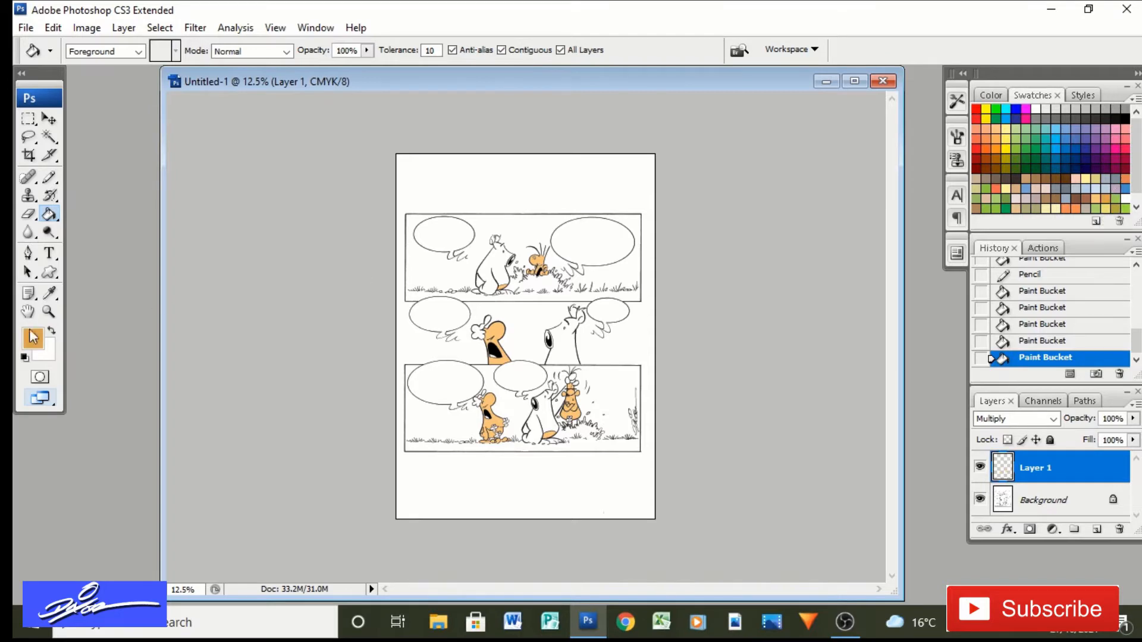
{"action": "left_click", "coordinate": [49, 311]}
{"action": "left_click", "coordinate": [480, 291]}
{"action": "left_click", "coordinate": [474, 297]}
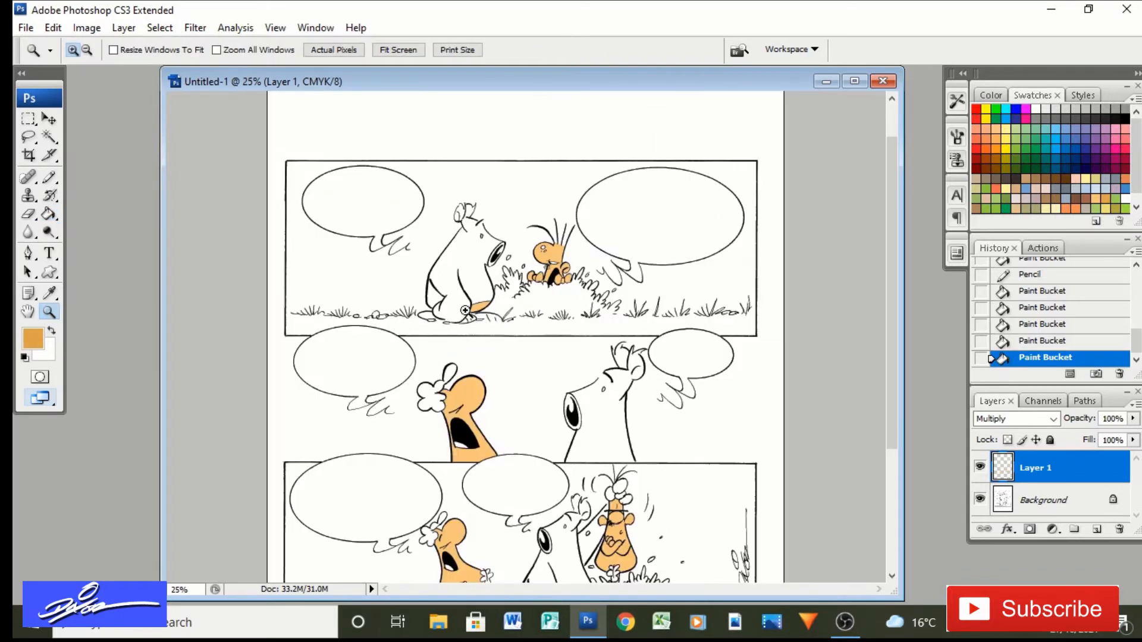
{"action": "left_click", "coordinate": [470, 304]}
{"action": "left_click", "coordinate": [459, 316]}
{"action": "left_click", "coordinate": [476, 262]}
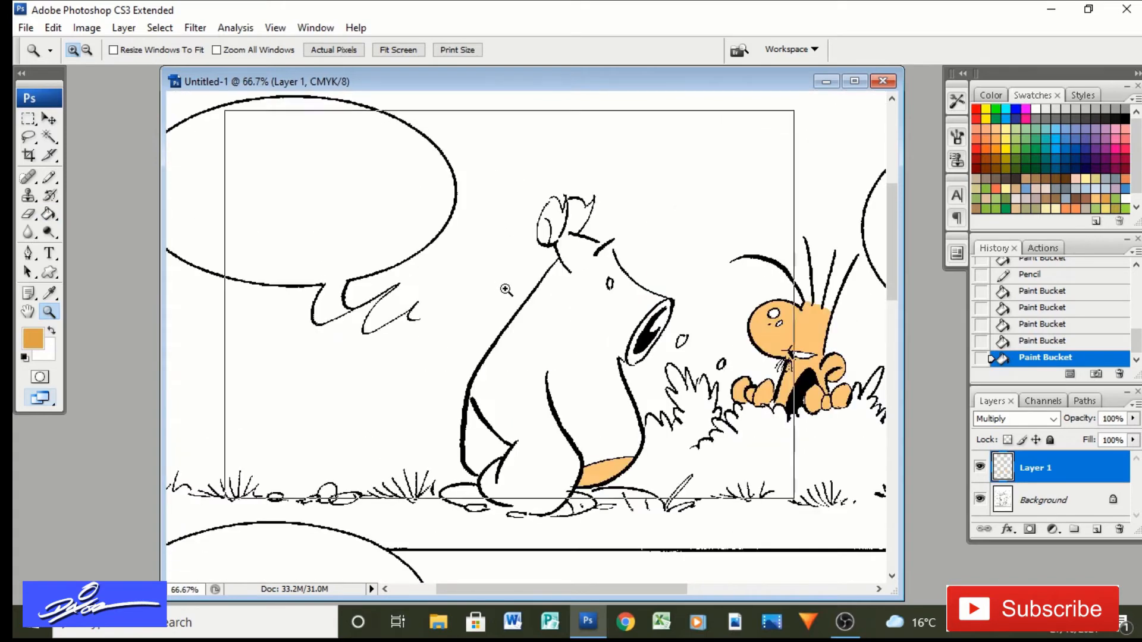
{"action": "left_click", "coordinate": [483, 237]}
{"action": "left_click", "coordinate": [49, 177]}
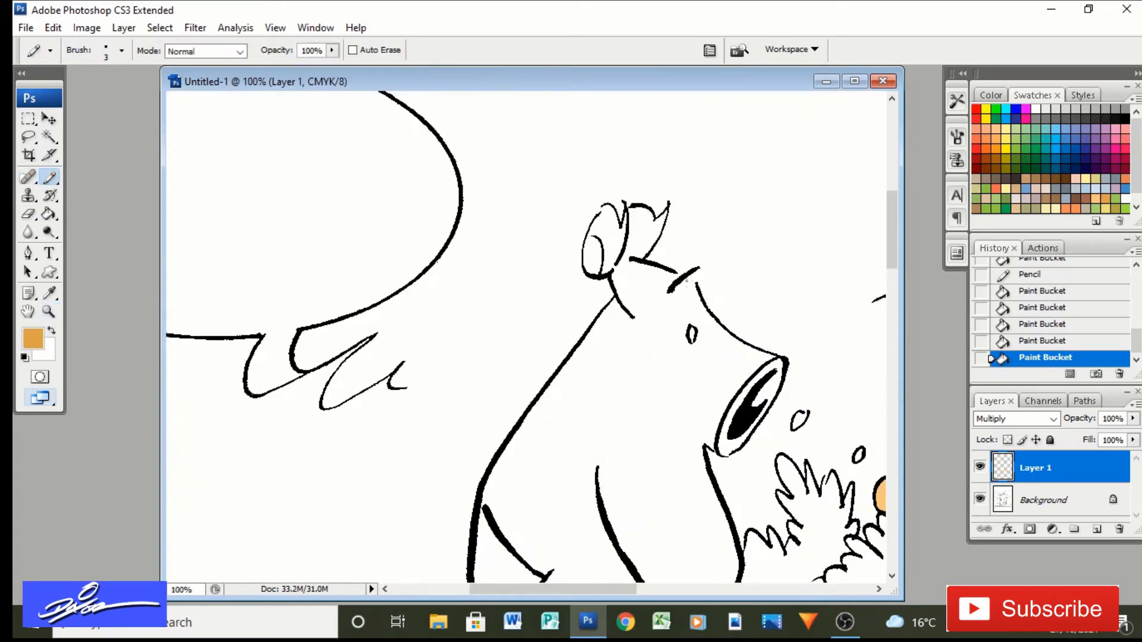
{"action": "left_click_drag", "start_coordinate": [693, 283], "coordinate": [676, 269]}
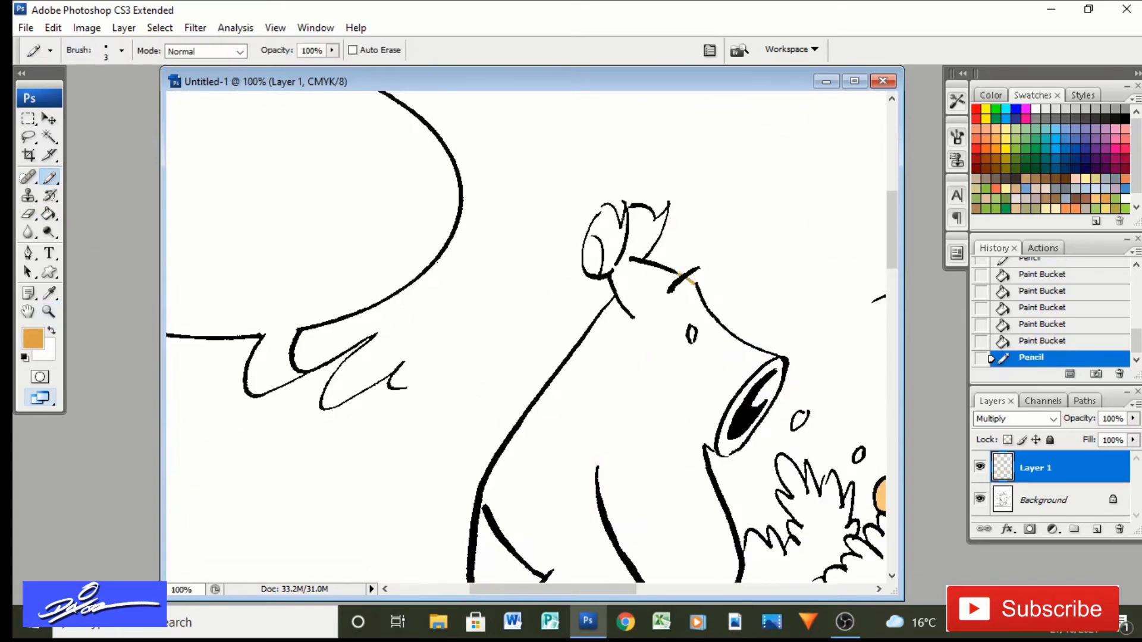
{"action": "left_click_drag", "start_coordinate": [599, 208], "coordinate": [603, 215]}
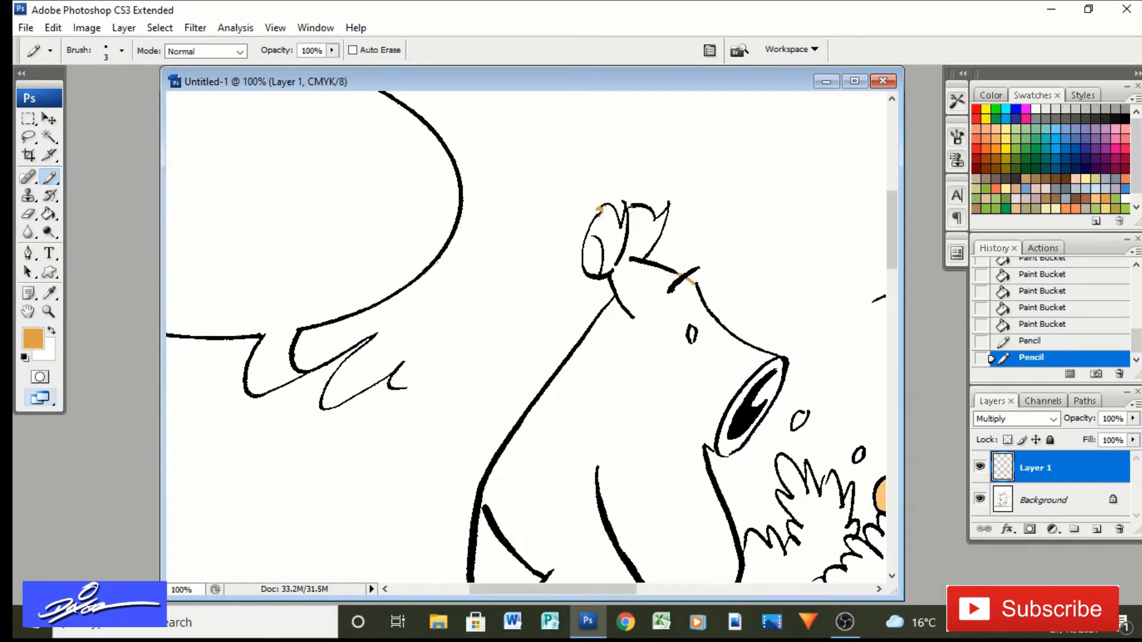
{"action": "left_click_drag", "start_coordinate": [626, 204], "coordinate": [629, 207]}
Close the outline gaps beneath the top panel pig's feet with darker orange Pencil strokes
{"action": "scroll", "coordinate": [611, 513], "scroll_direction": "down", "scroll_amount": 5}
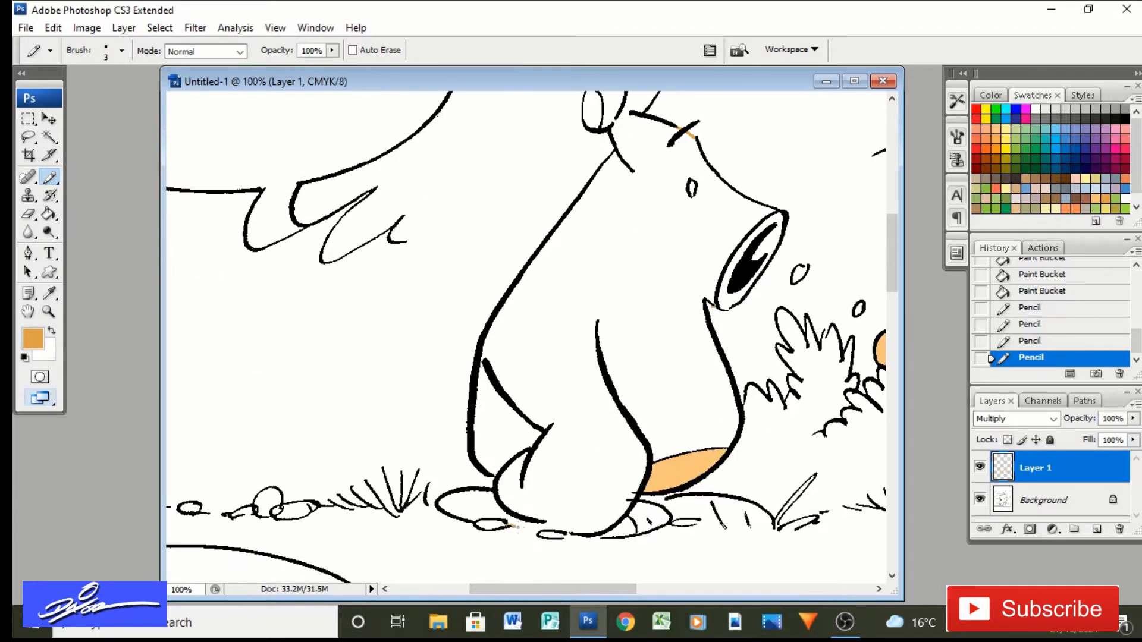
{"action": "left_click_drag", "start_coordinate": [534, 528], "coordinate": [602, 539]}
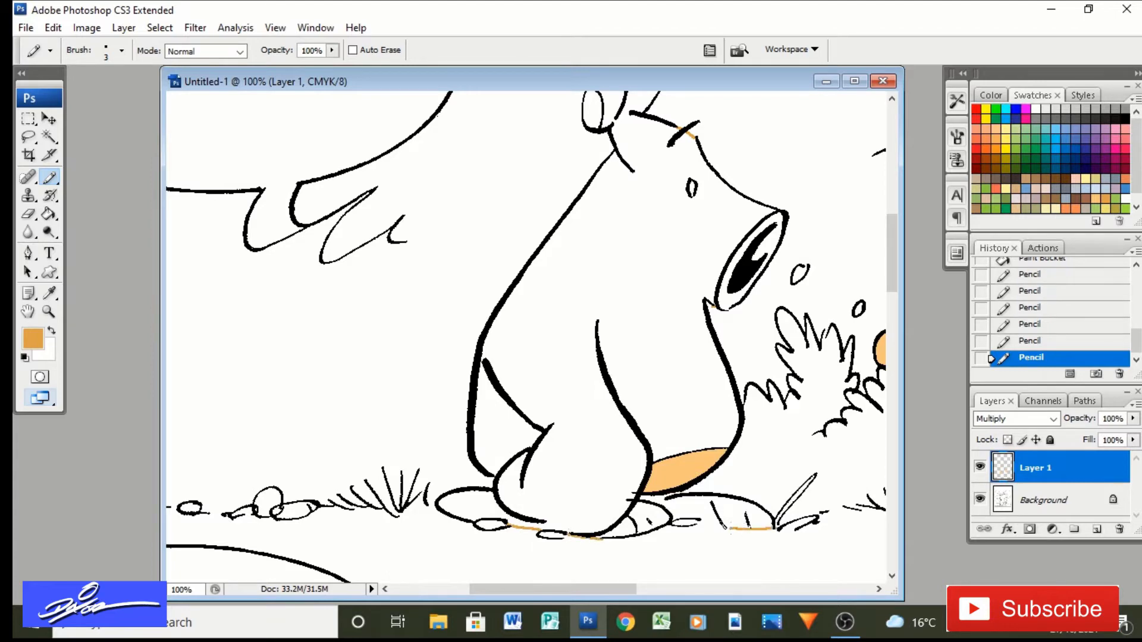
{"action": "left_click_drag", "start_coordinate": [696, 529], "coordinate": [698, 526]}
Fill the top panel pig's body, back and near foot with darker orange, undoing the fill that floods the background
{"action": "left_click", "coordinate": [49, 214]}
{"action": "left_click", "coordinate": [619, 303]}
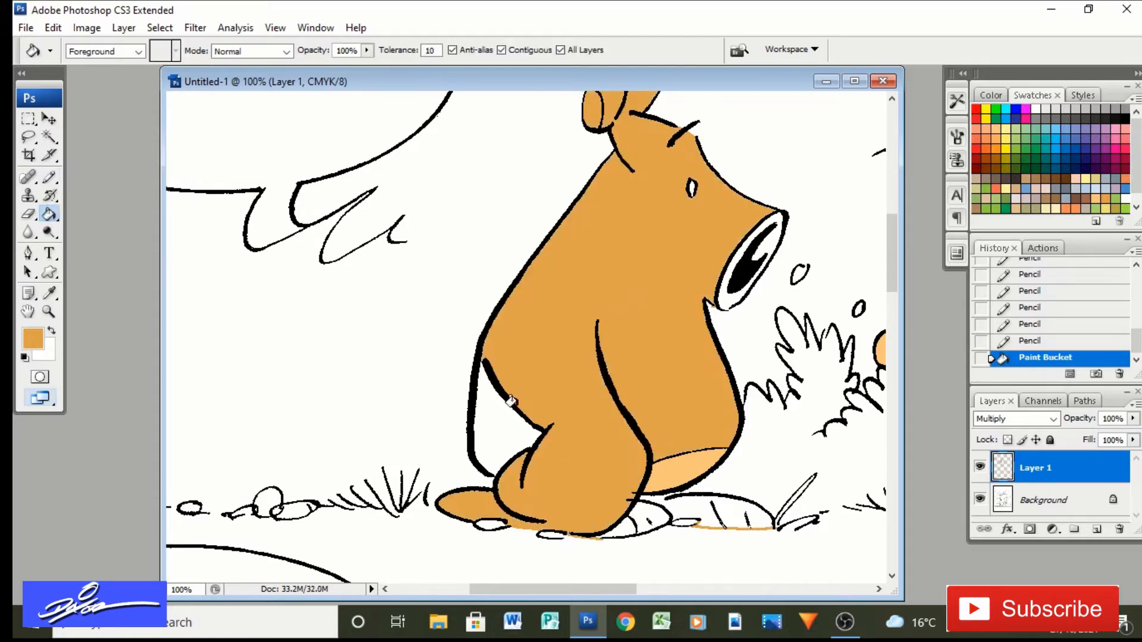
{"action": "left_click", "coordinate": [510, 402]}
{"action": "left_click", "coordinate": [635, 513]}
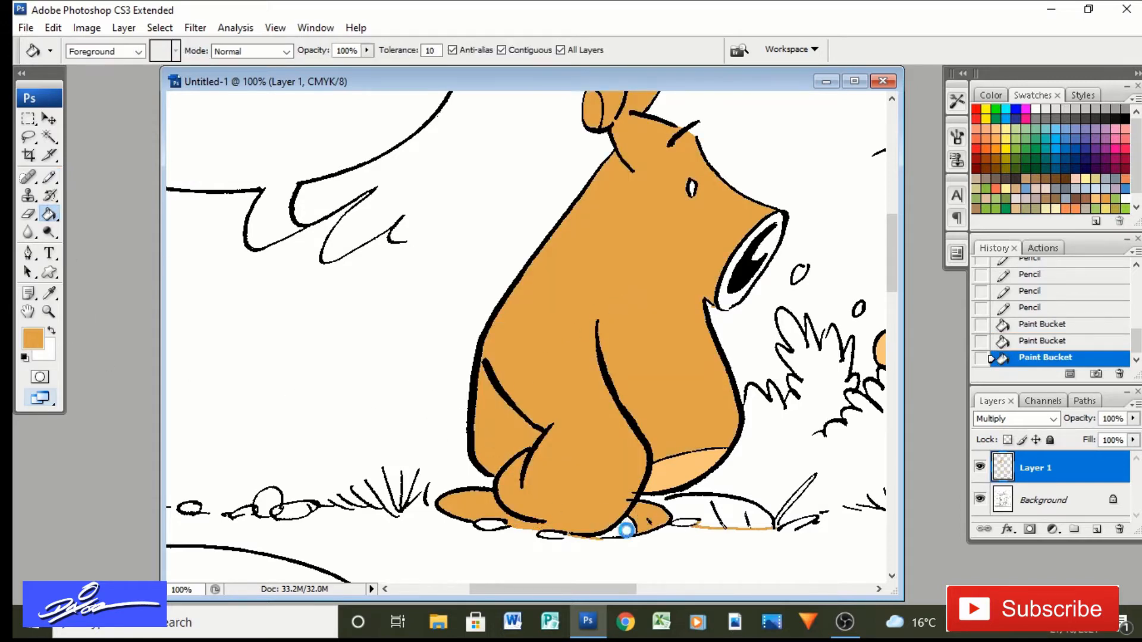
{"action": "left_click", "coordinate": [626, 529]}
{"action": "left_click", "coordinate": [502, 513]}
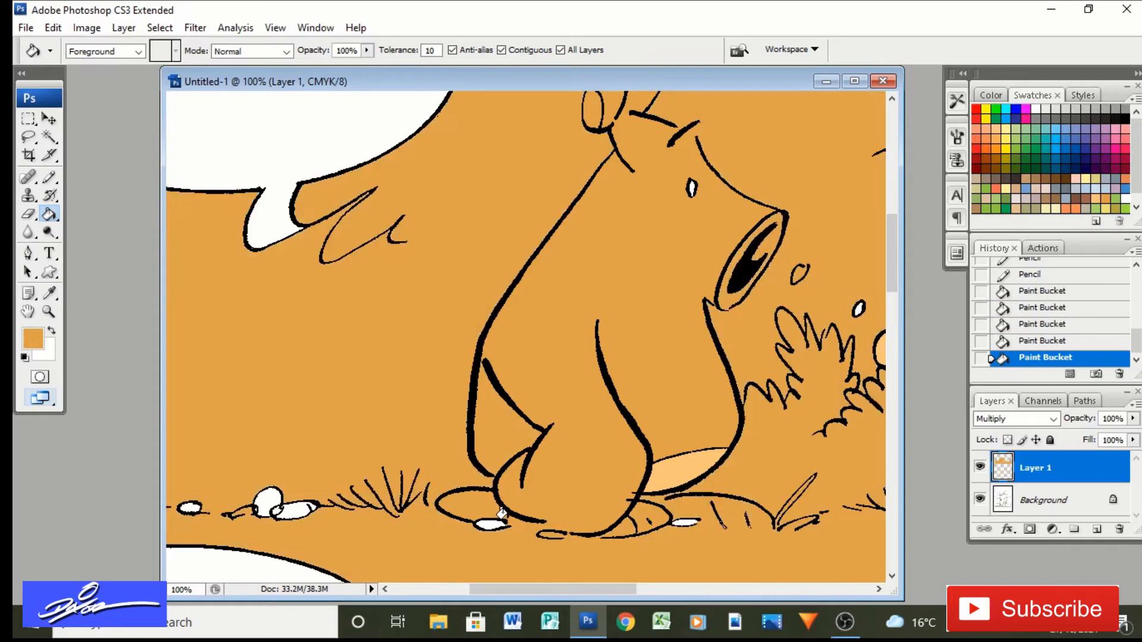
{"action": "left_click", "coordinate": [1045, 342]}
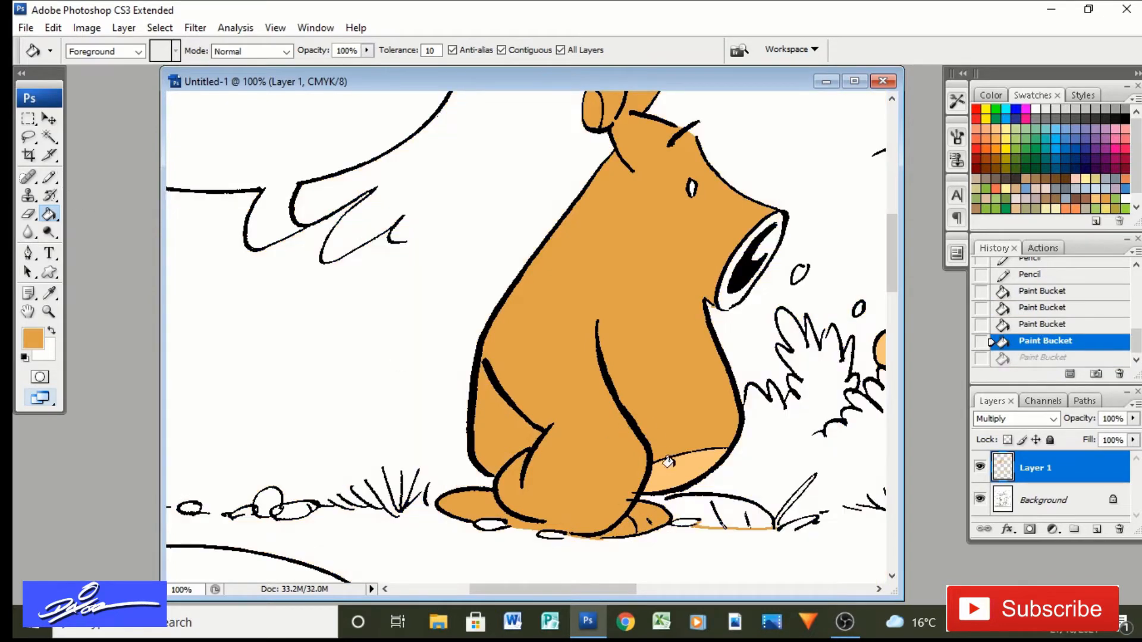
Close the remaining gap at the top panel pig's far foot with the Pencil and fill that foot darker orange
{"action": "left_click", "coordinate": [50, 177]}
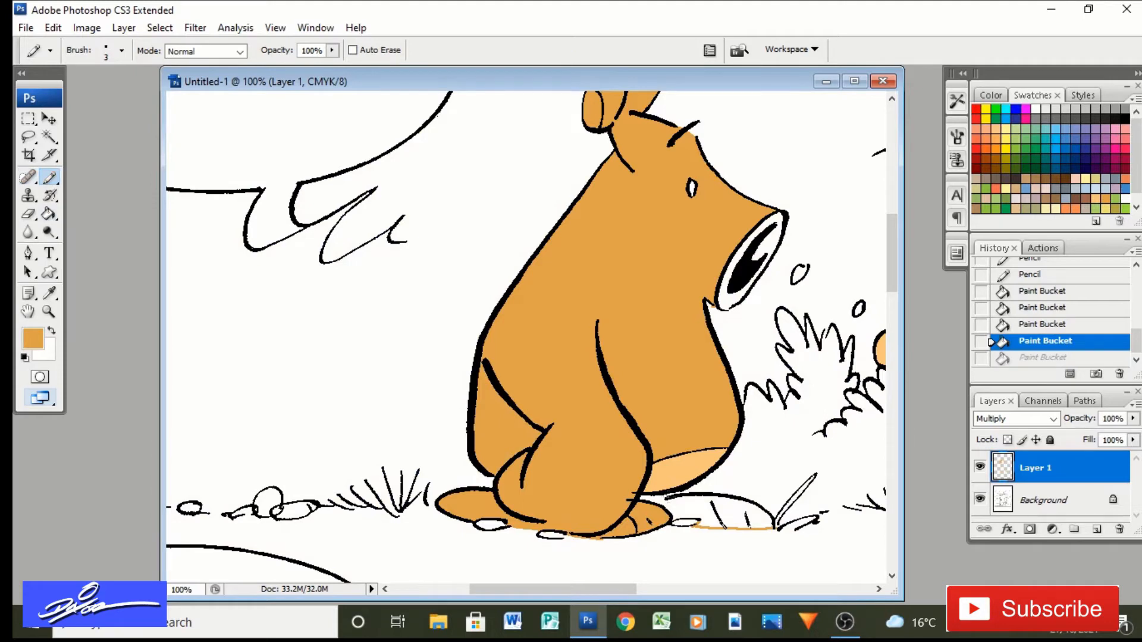
{"action": "left_click", "coordinate": [49, 214]}
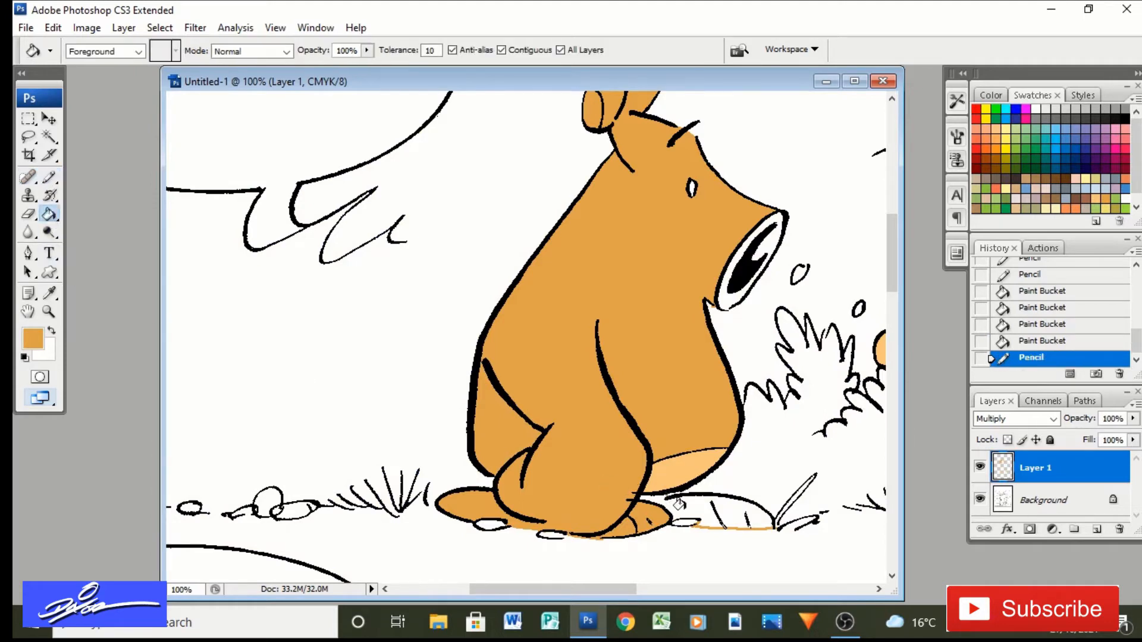
{"action": "left_click", "coordinate": [650, 504]}
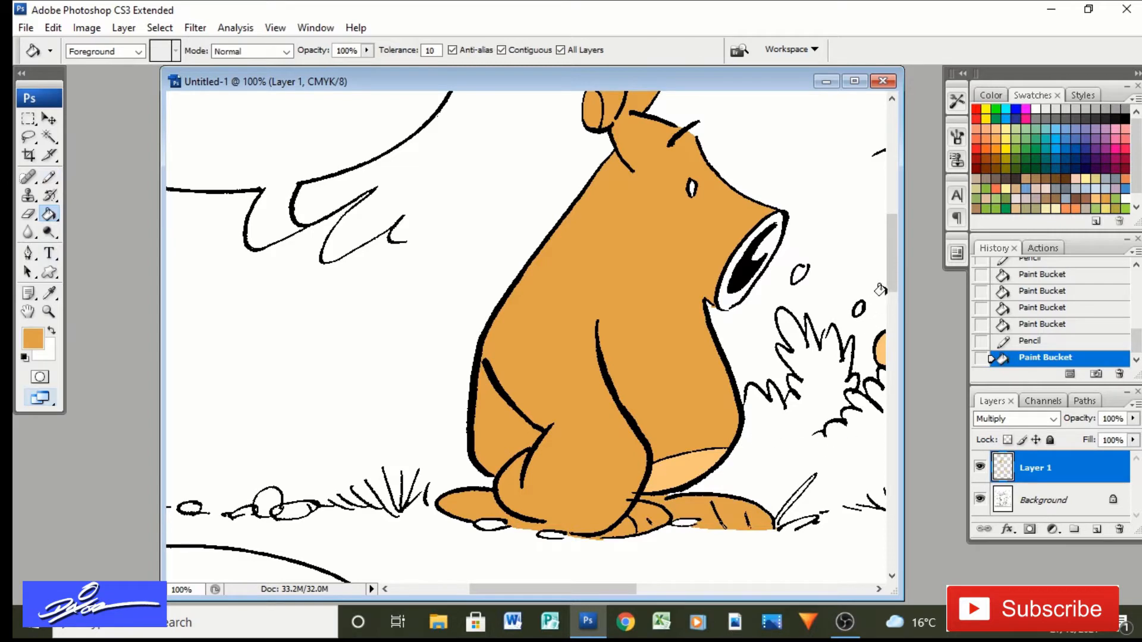
Close the outline gaps on the brow, hair tuft, ear and neck base of the middle panel's pig with darker orange Pencil strokes
{"action": "left_click_drag", "start_coordinate": [893, 284], "coordinate": [893, 380]}
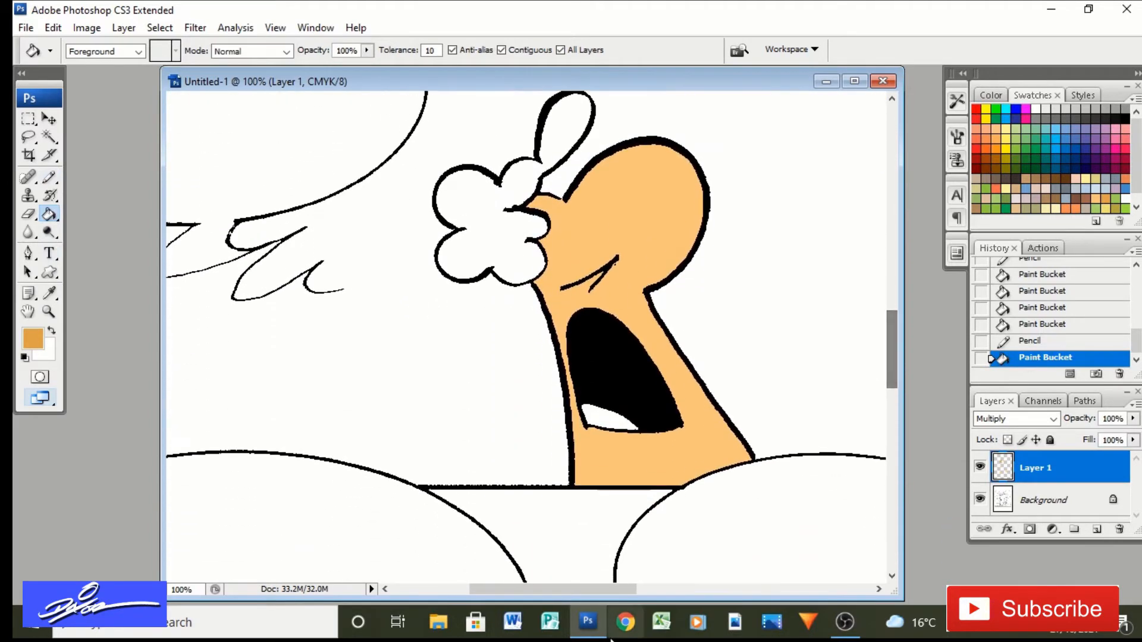
{"action": "left_click_drag", "start_coordinate": [583, 590], "coordinate": [714, 599]}
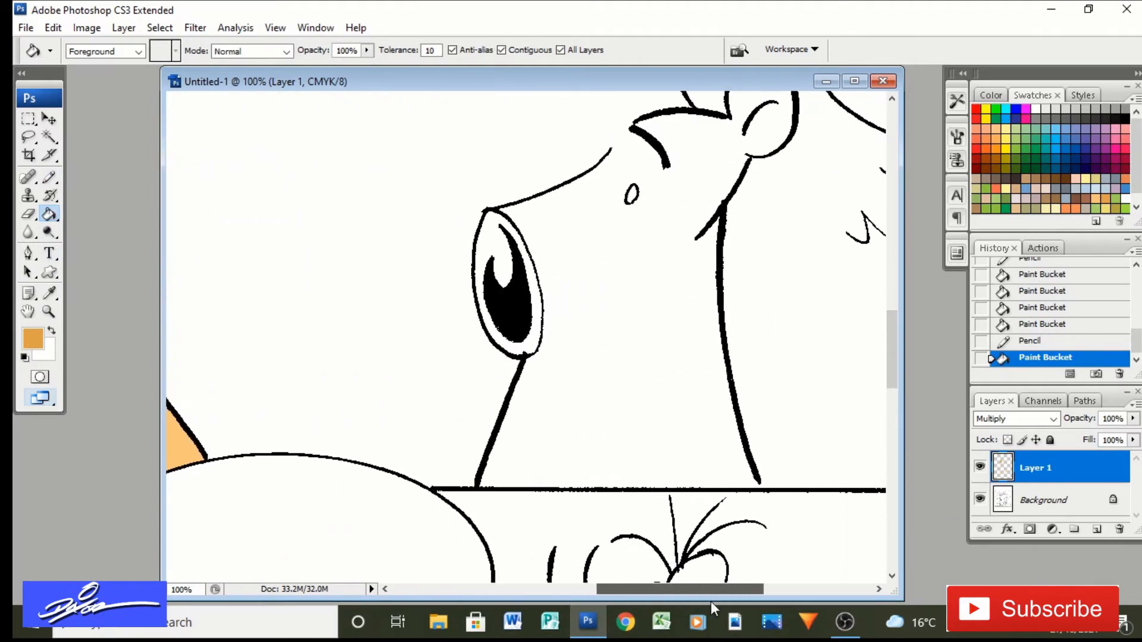
{"action": "left_click_drag", "start_coordinate": [895, 356], "coordinate": [895, 335]}
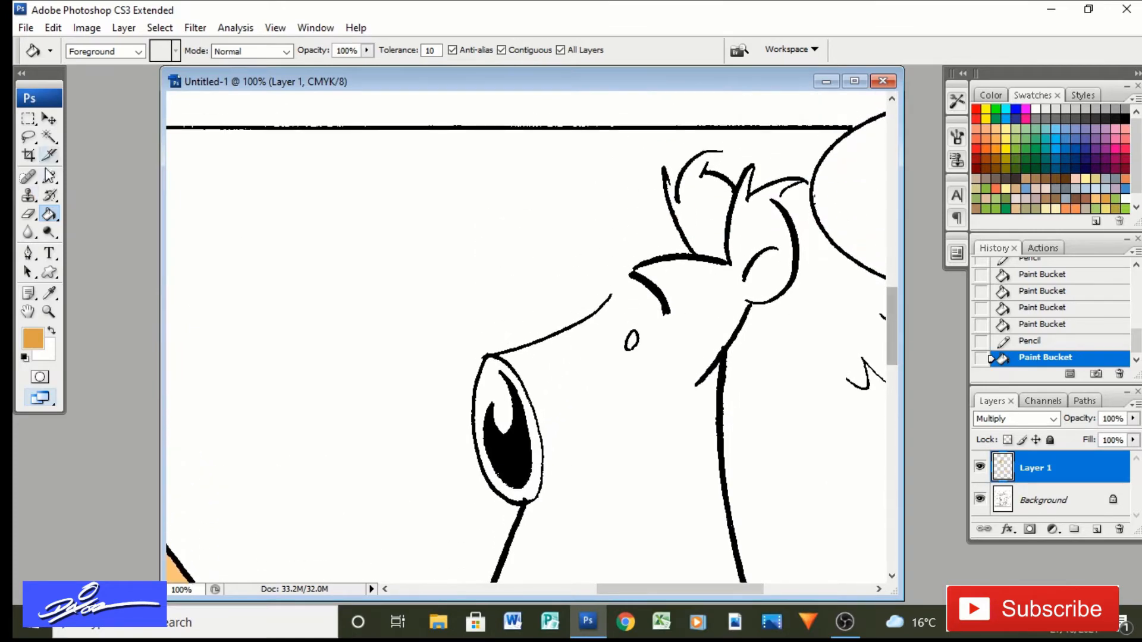
{"action": "key", "text": "b"}
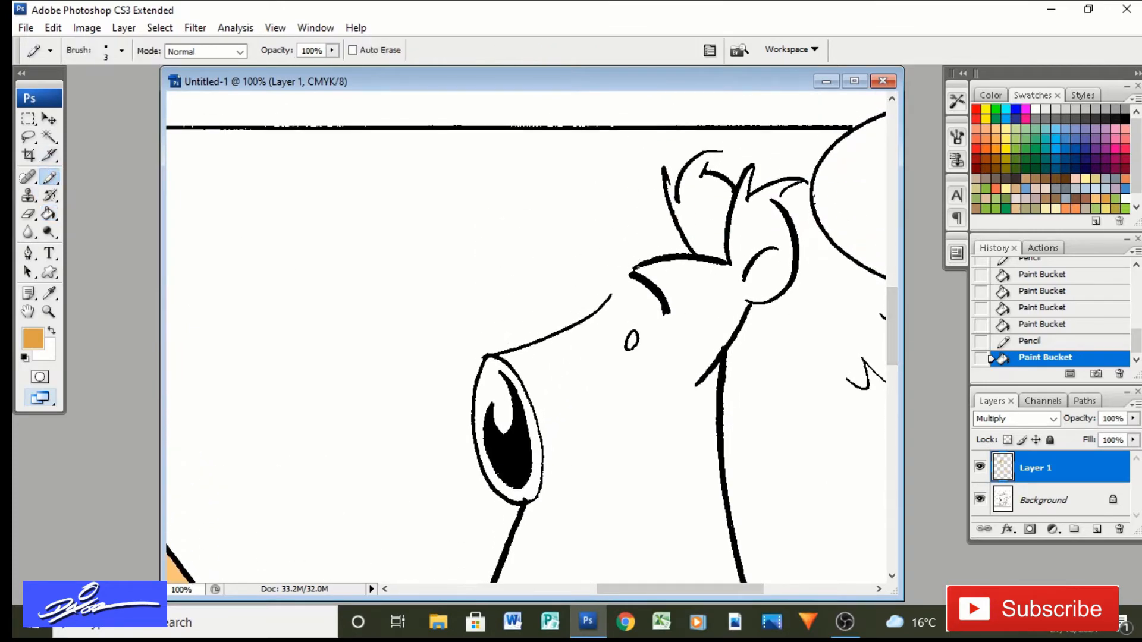
{"action": "left_click", "coordinate": [710, 222]}
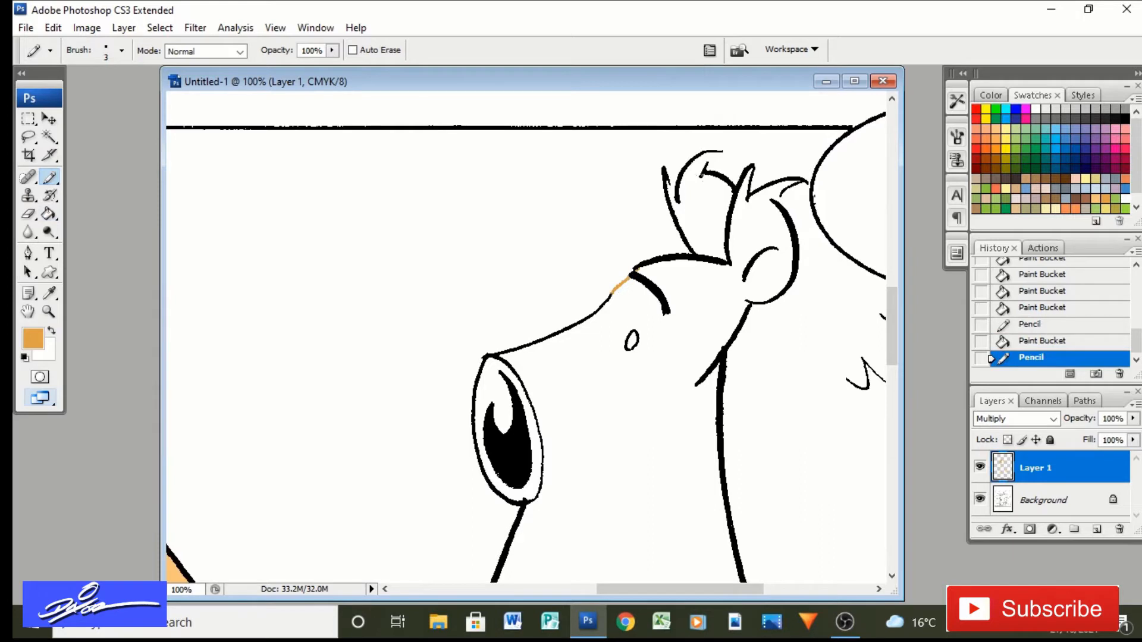
{"action": "left_click", "coordinate": [719, 155]}
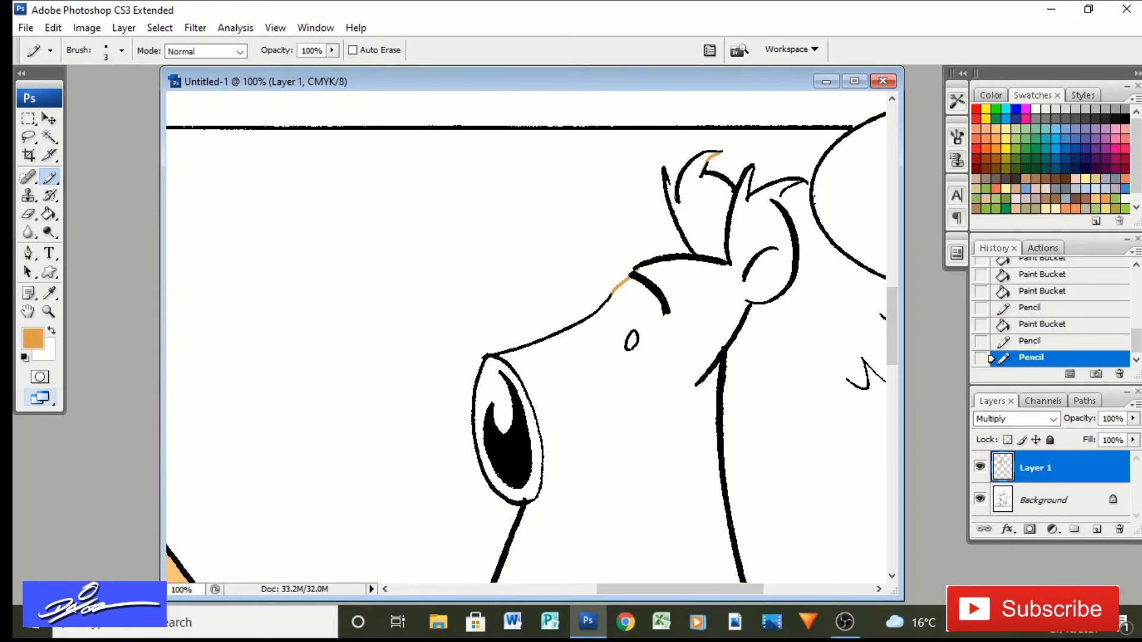
{"action": "left_click_drag", "start_coordinate": [671, 188], "coordinate": [669, 182]}
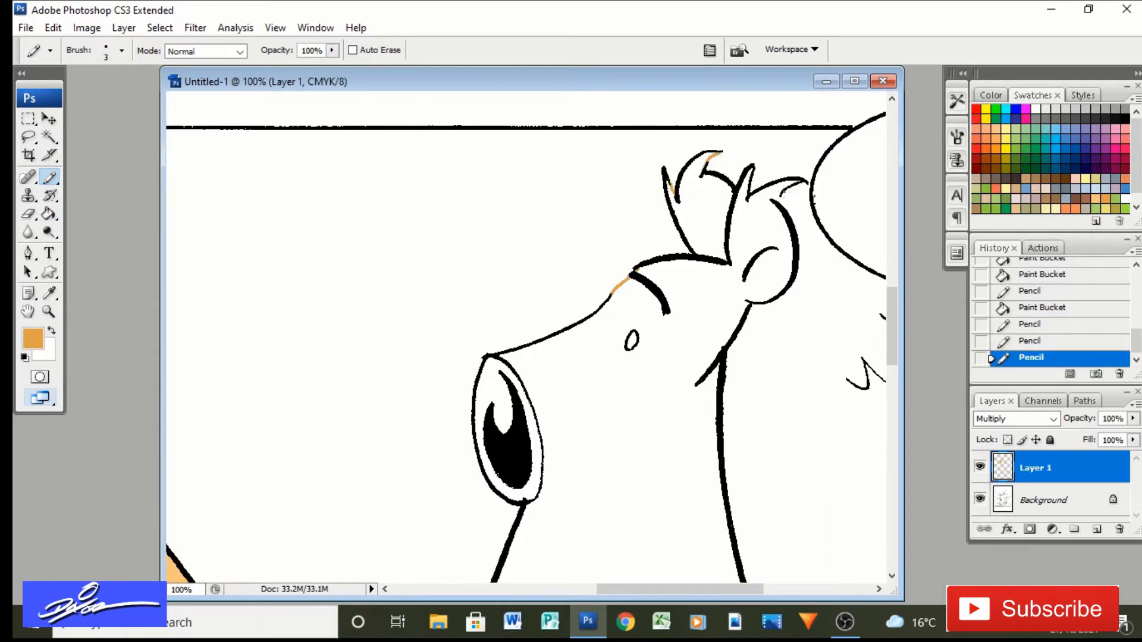
{"action": "left_click", "coordinate": [775, 202]}
{"action": "scroll", "coordinate": [531, 336], "scroll_direction": "down", "scroll_amount": 3}
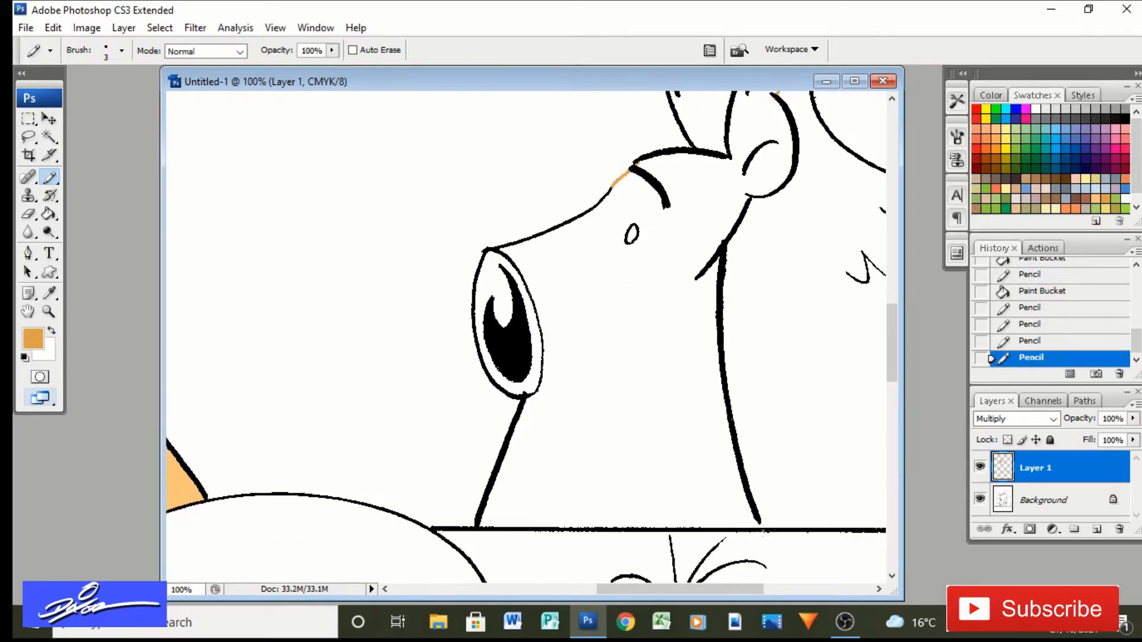
Fill the middle panel pig's head, neck, ear and hair tuft with darker orange
{"action": "left_click", "coordinate": [49, 213]}
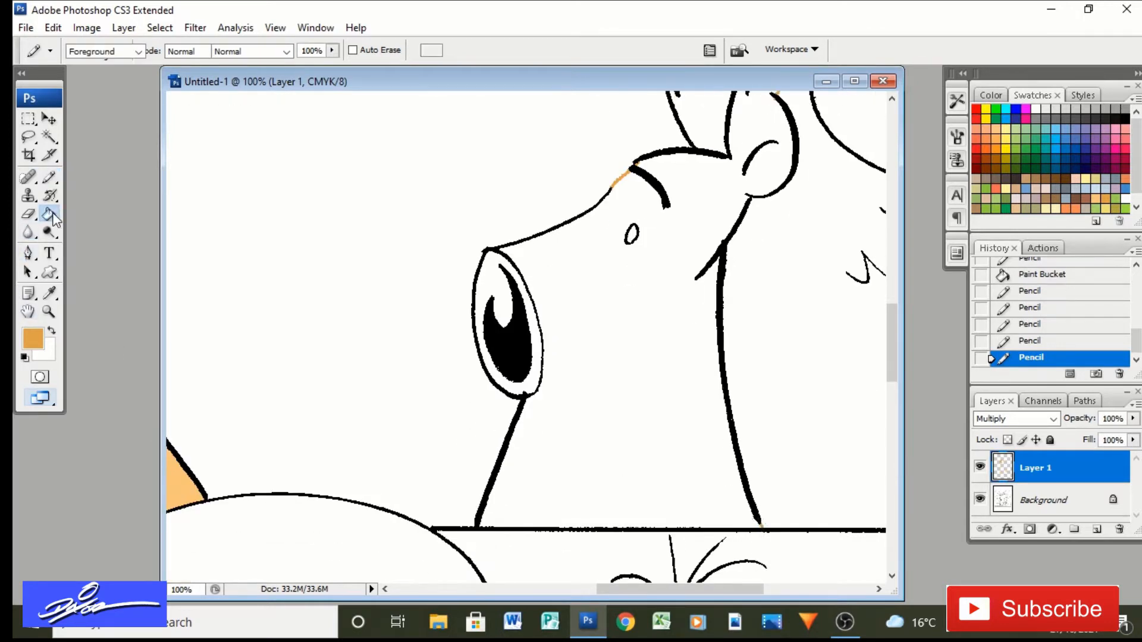
{"action": "left_click", "coordinate": [599, 393]}
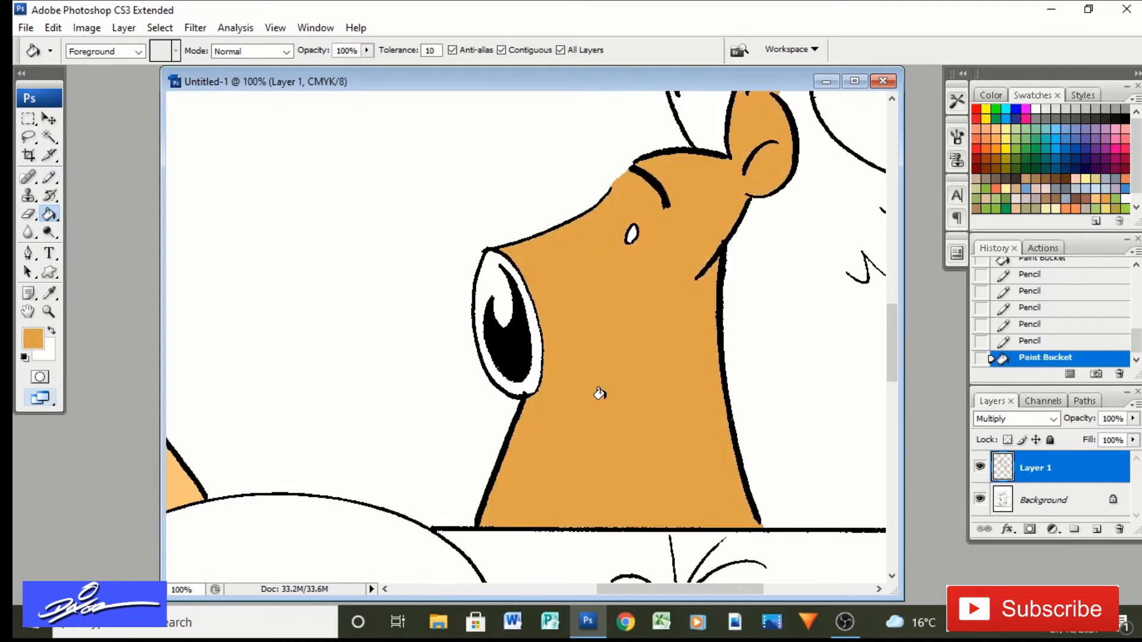
{"action": "left_click", "coordinate": [708, 122]}
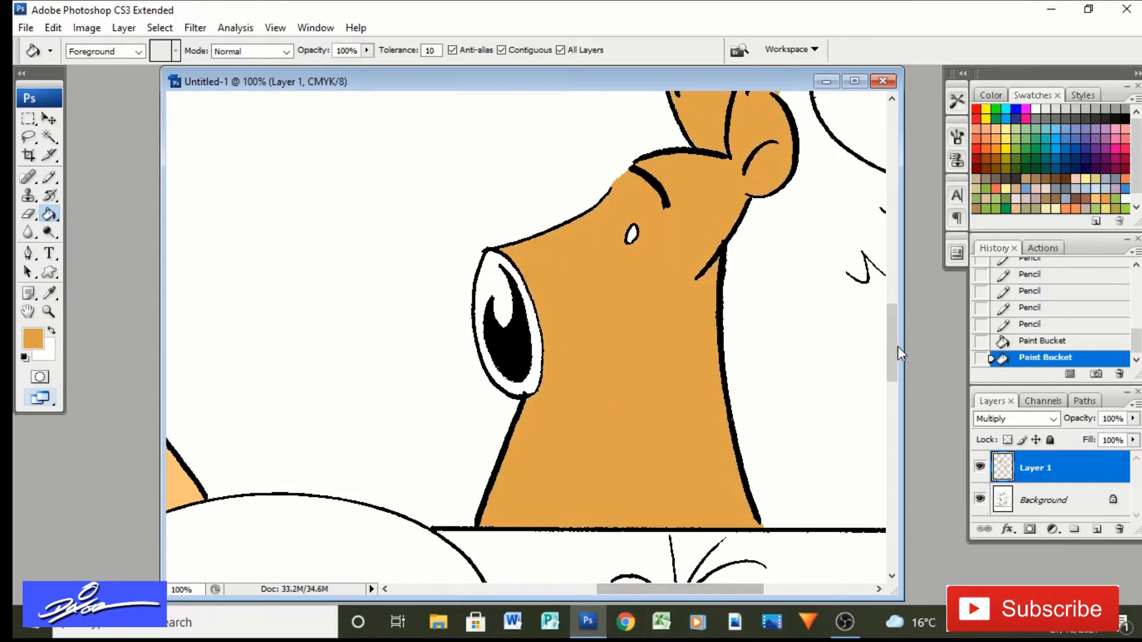
Close the outline gaps at the bottom panel pig's raised arm, hair tuft and ear with darker orange Pencil strokes
{"action": "left_click_drag", "start_coordinate": [896, 347], "coordinate": [894, 420]}
{"action": "left_click", "coordinate": [50, 178]}
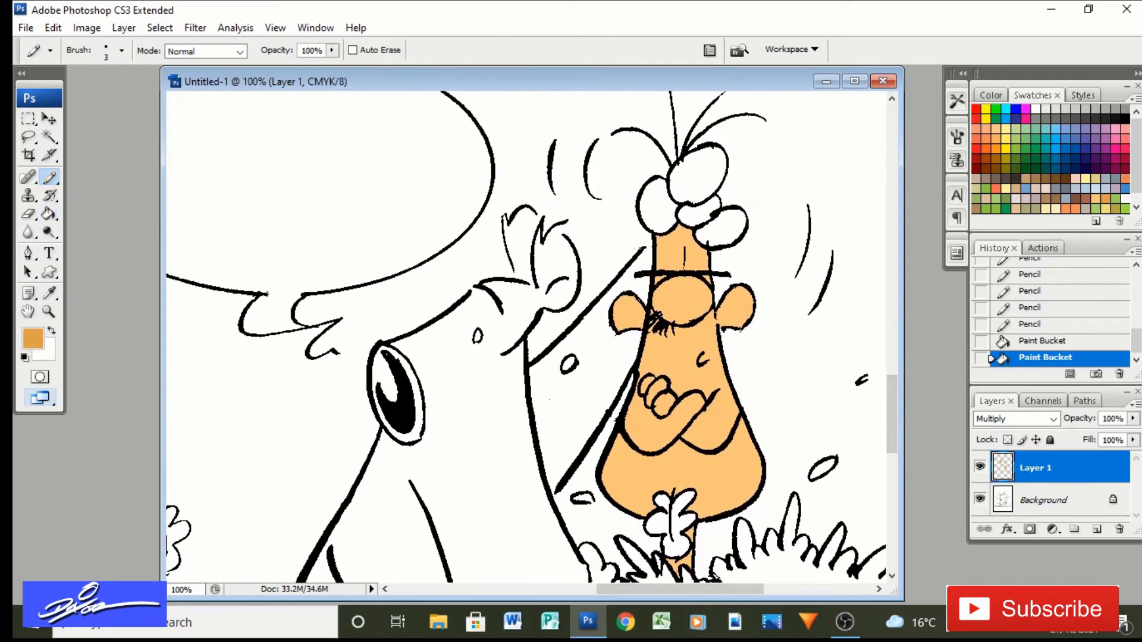
{"action": "left_click_drag", "start_coordinate": [652, 232], "coordinate": [652, 231]}
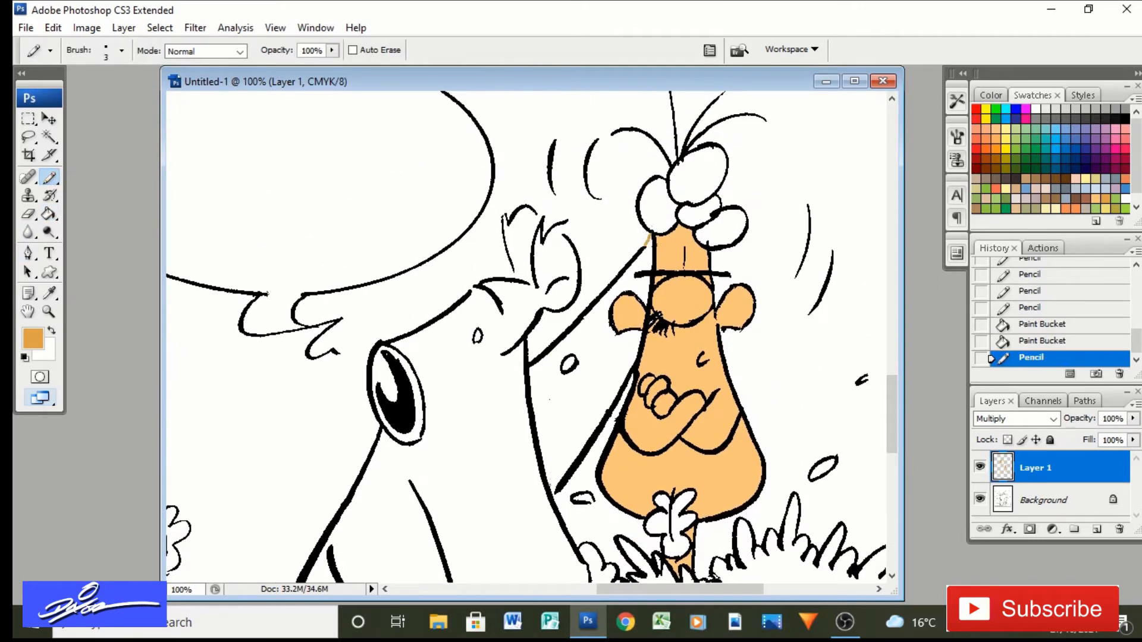
{"action": "left_click_drag", "start_coordinate": [552, 503], "coordinate": [557, 496]}
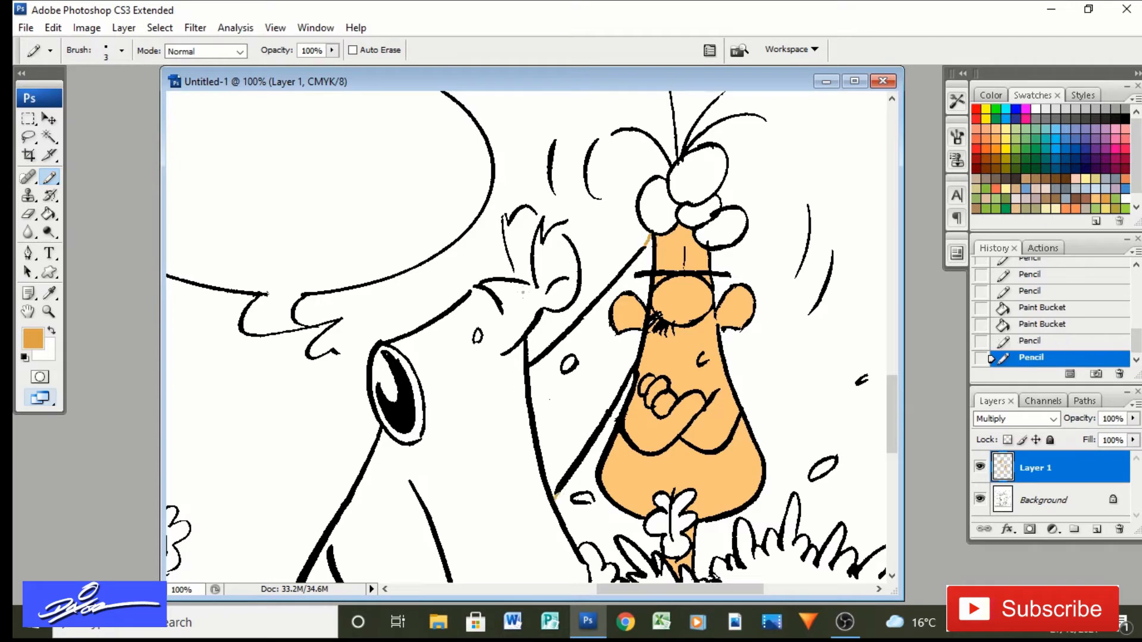
{"action": "left_click_drag", "start_coordinate": [515, 277], "coordinate": [514, 271]}
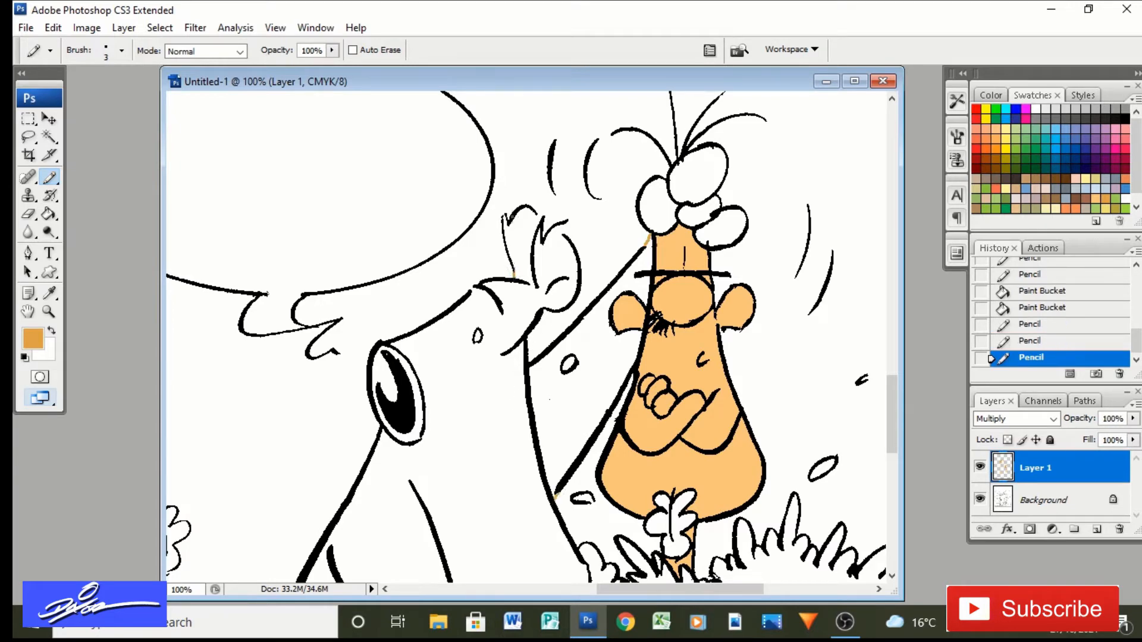
{"action": "left_click_drag", "start_coordinate": [535, 217], "coordinate": [563, 232]}
Draw a darker orange Pencil line along the ground beneath the bottom panel pig to close off its feet
{"action": "scroll", "coordinate": [526, 336], "scroll_direction": "down", "scroll_amount": 5}
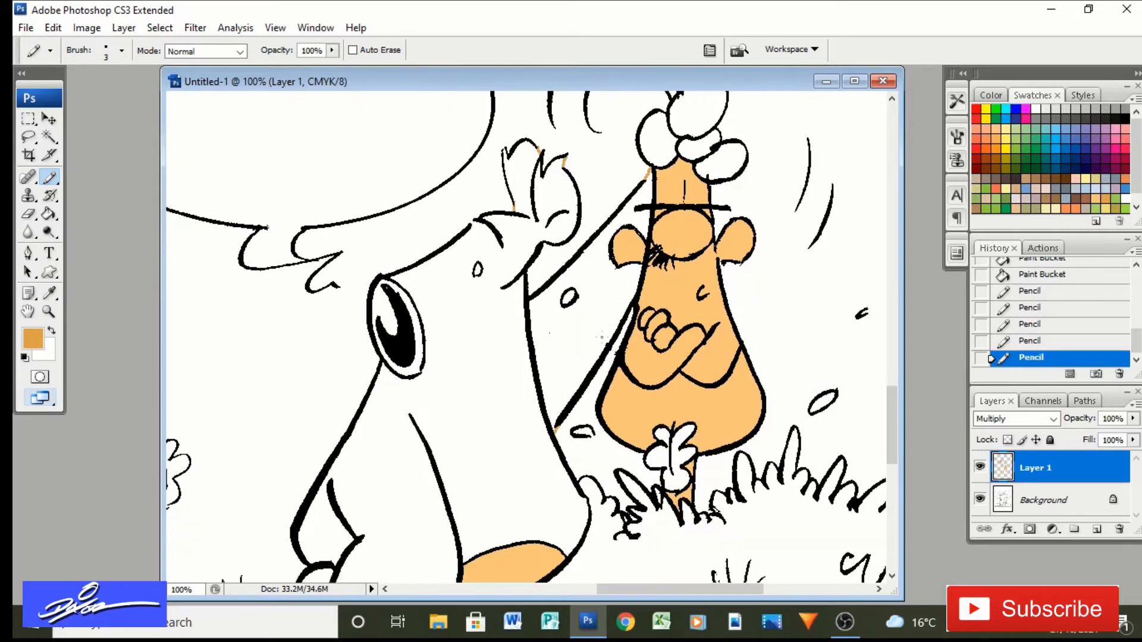
{"action": "scroll", "coordinate": [526, 336], "scroll_direction": "down", "scroll_amount": 2}
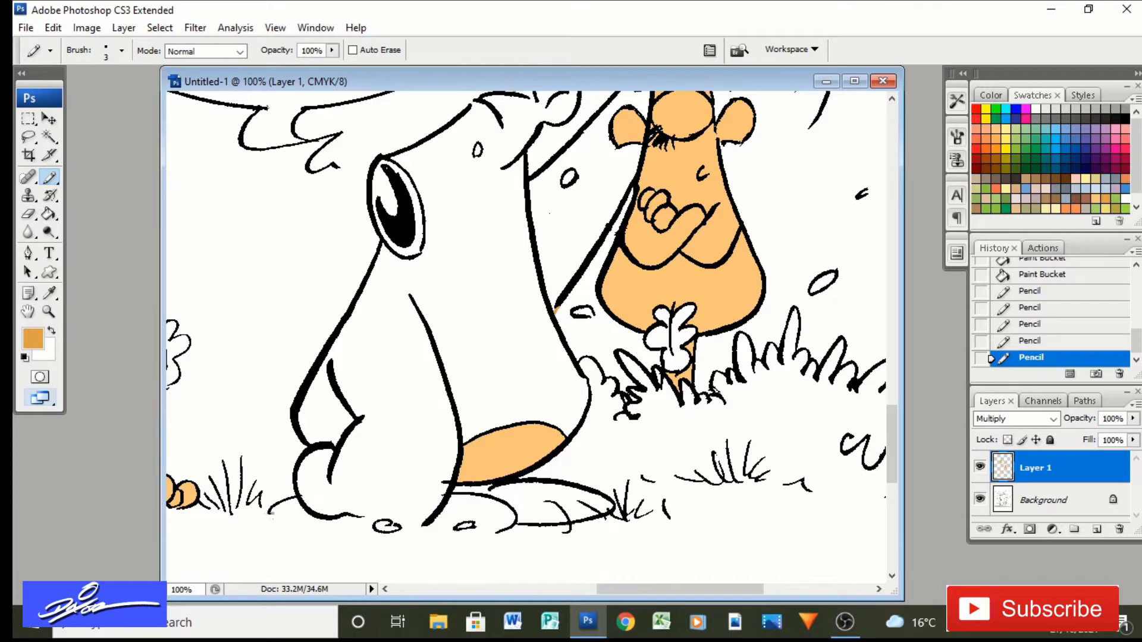
{"action": "left_click_drag", "start_coordinate": [372, 524], "coordinate": [381, 526]}
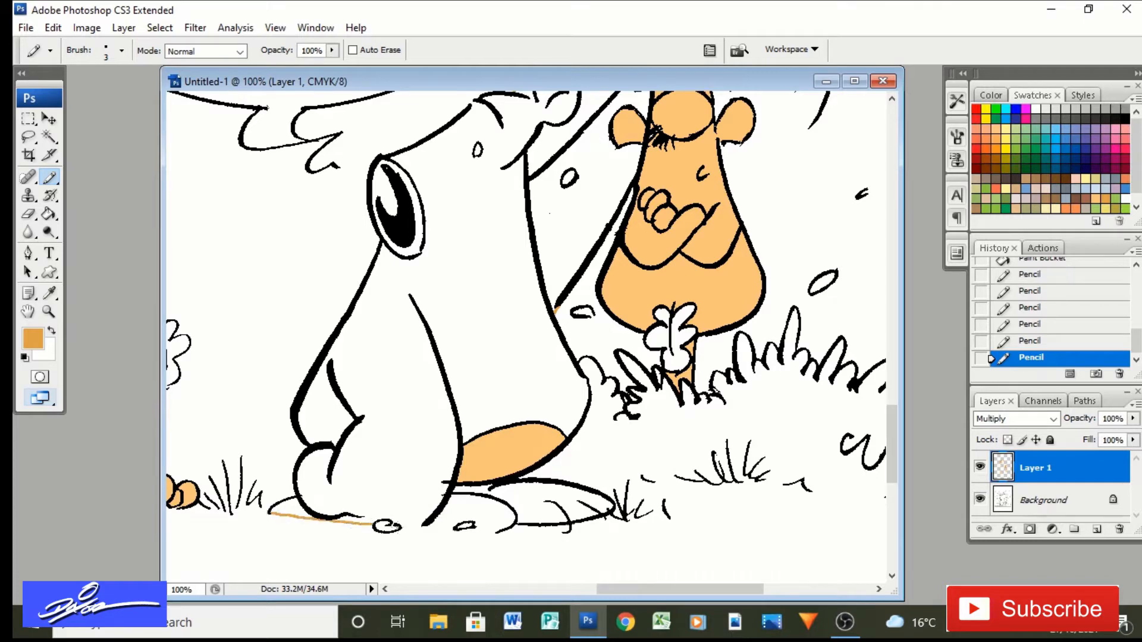
{"action": "left_click", "coordinate": [395, 526]}
{"action": "left_click", "coordinate": [49, 214]}
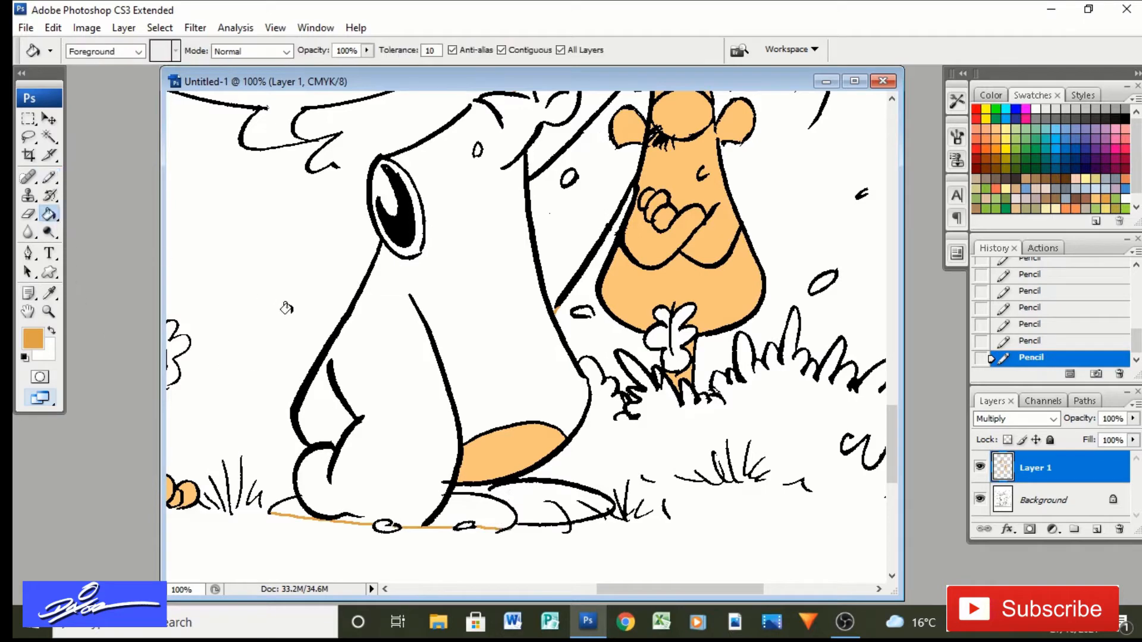
{"action": "left_click", "coordinate": [384, 346]}
{"action": "left_click", "coordinate": [1026, 345]}
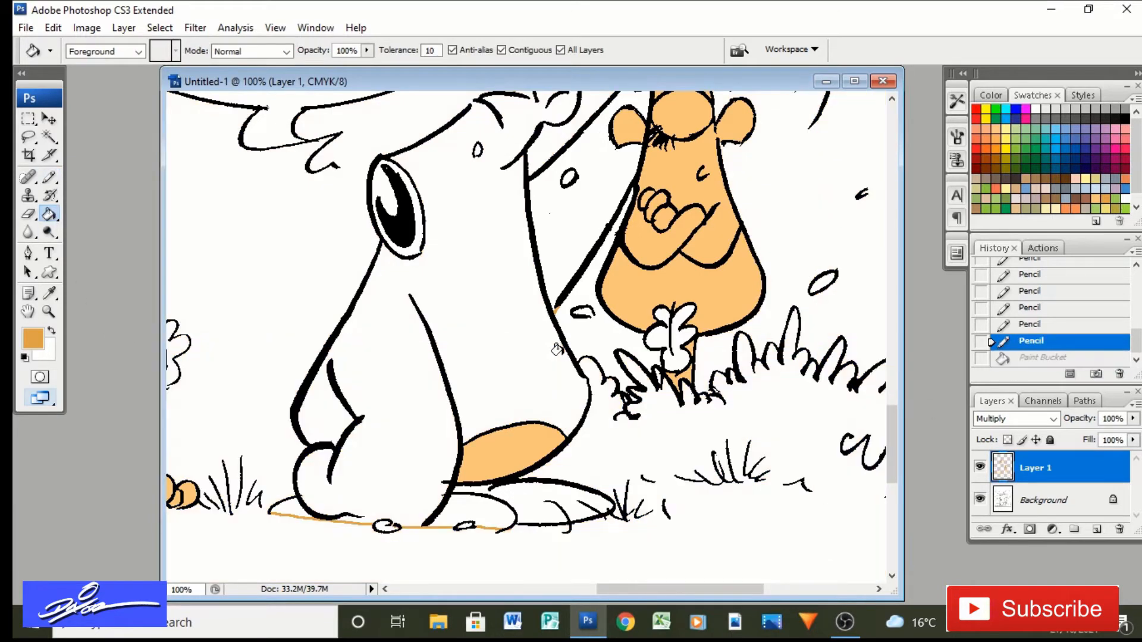
Close the remaining gap at the bottom panel pig's brow with the Pencil and fill its body and raised arm darker orange
{"action": "scroll", "coordinate": [557, 349], "scroll_direction": "up", "scroll_amount": 5}
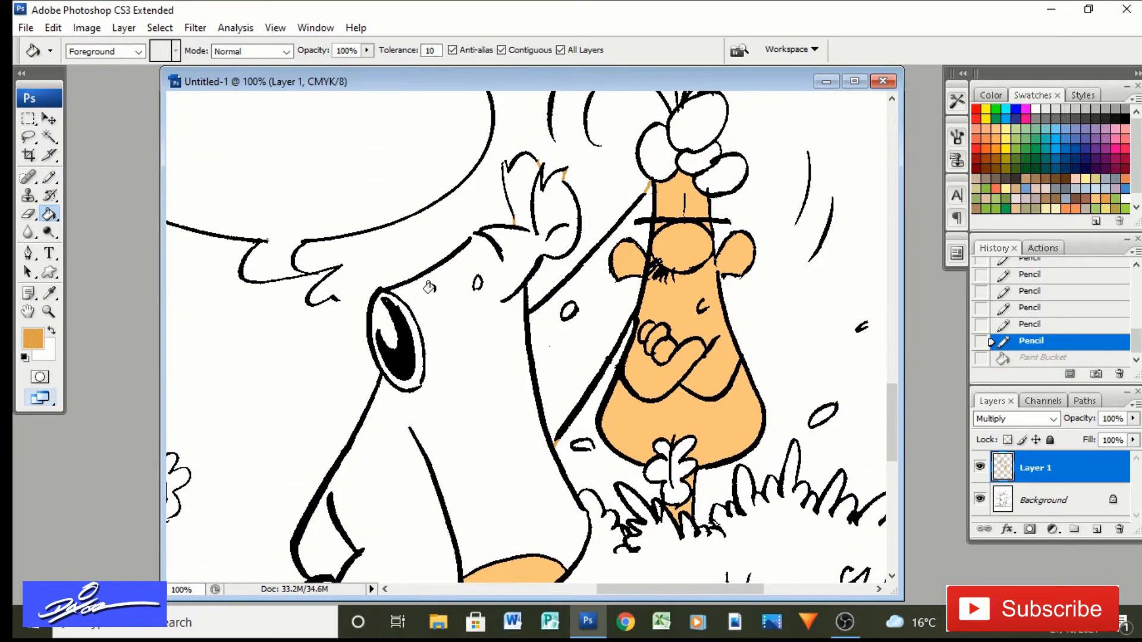
{"action": "left_click", "coordinate": [50, 177]}
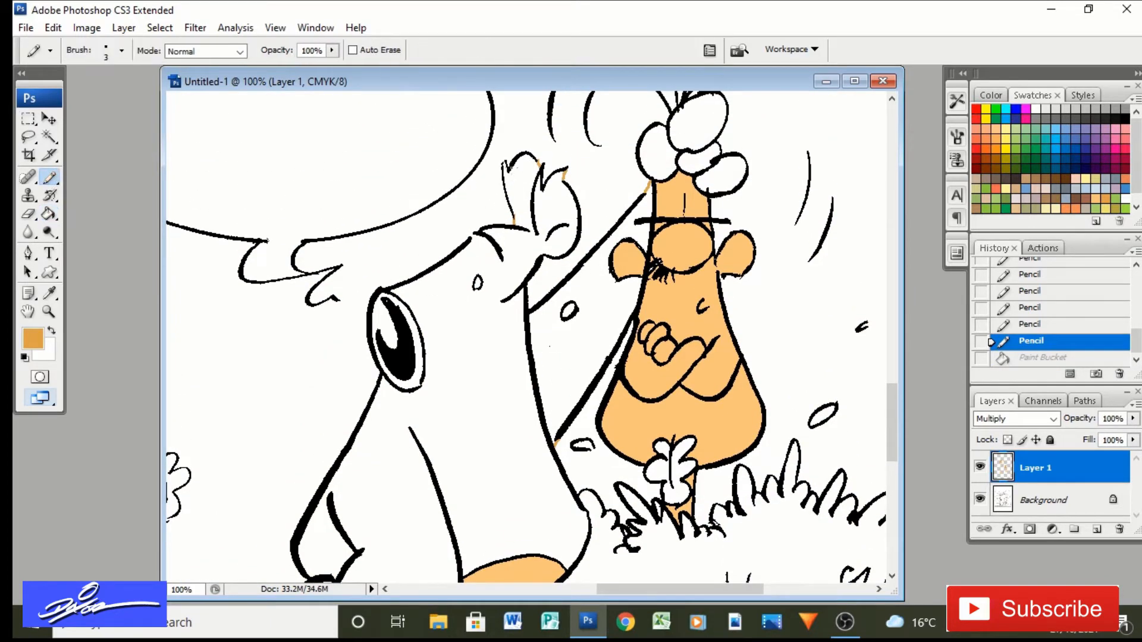
{"action": "left_click", "coordinate": [473, 236]}
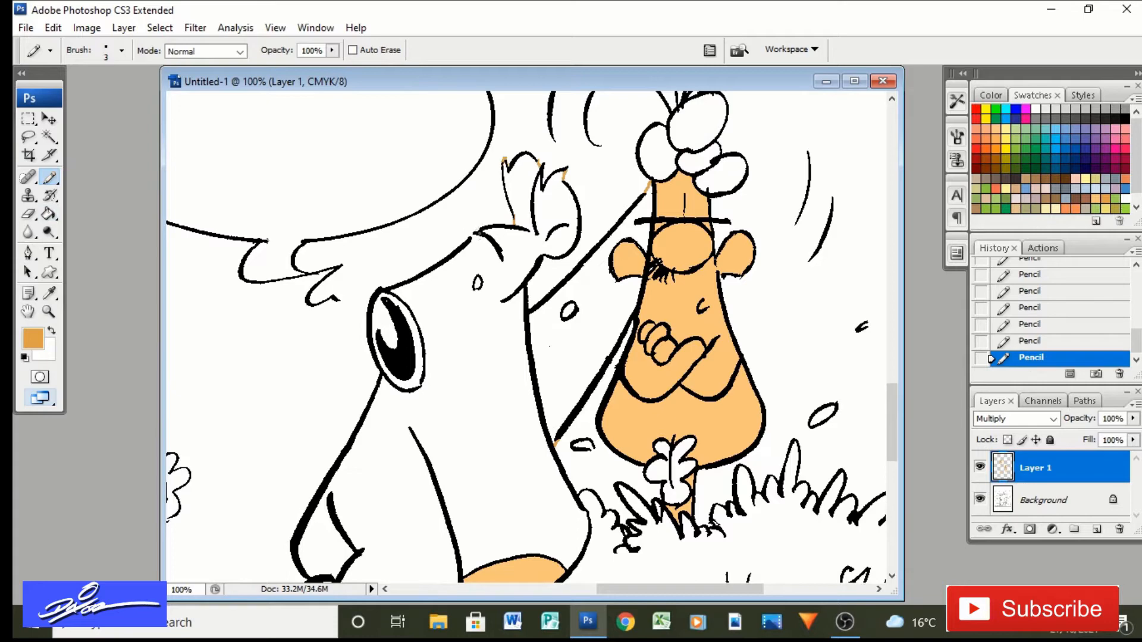
{"action": "left_click", "coordinate": [49, 214]}
{"action": "left_click", "coordinate": [474, 369]}
{"action": "left_click", "coordinate": [552, 357]}
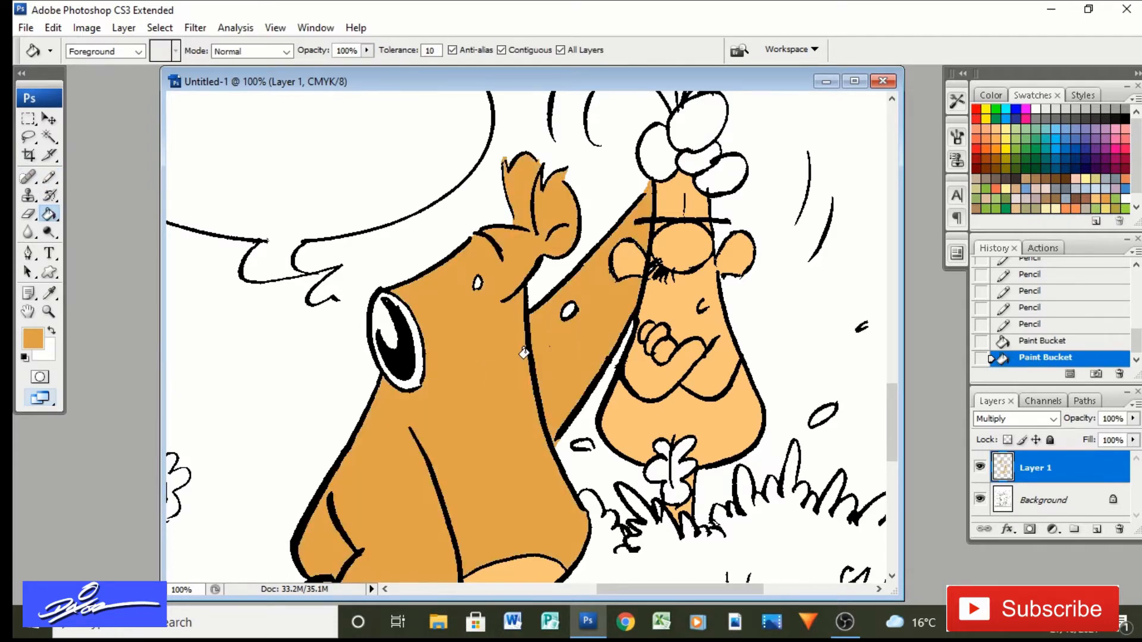
Fill the fingers of the bottom panel pig's raised hand with darker orange
{"action": "left_click", "coordinate": [721, 173]}
{"action": "left_click", "coordinate": [697, 160]}
{"action": "left_click", "coordinate": [693, 117]}
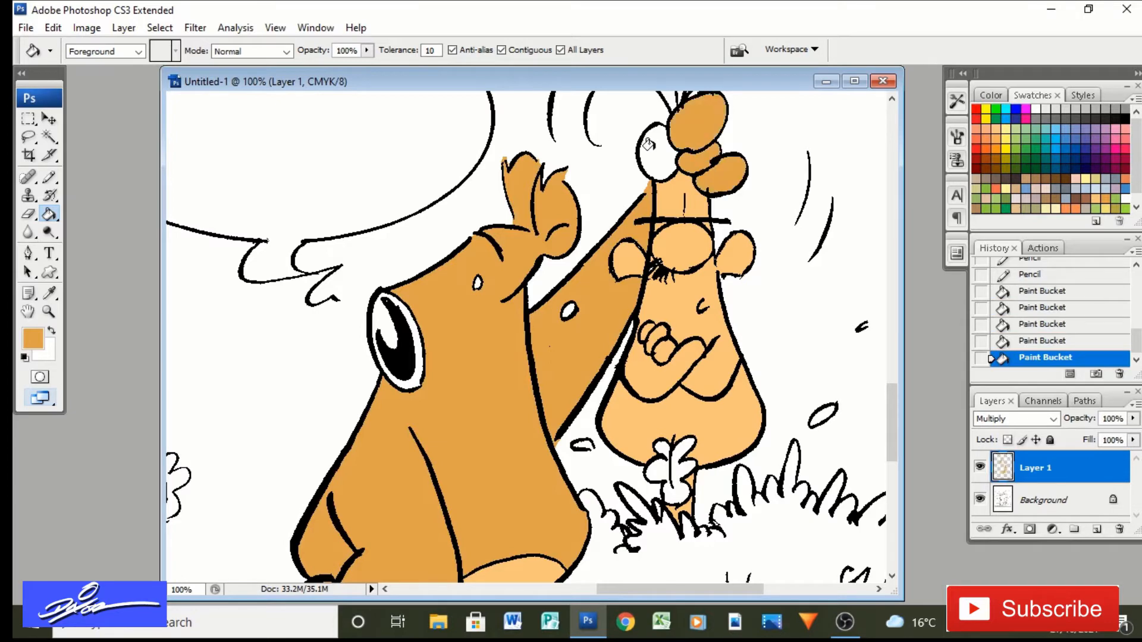
{"action": "left_click", "coordinate": [655, 152]}
Fill the bottom panel pig's feet with darker orange
{"action": "scroll", "coordinate": [623, 305], "scroll_direction": "down", "scroll_amount": 3}
{"action": "left_click", "coordinate": [470, 521]}
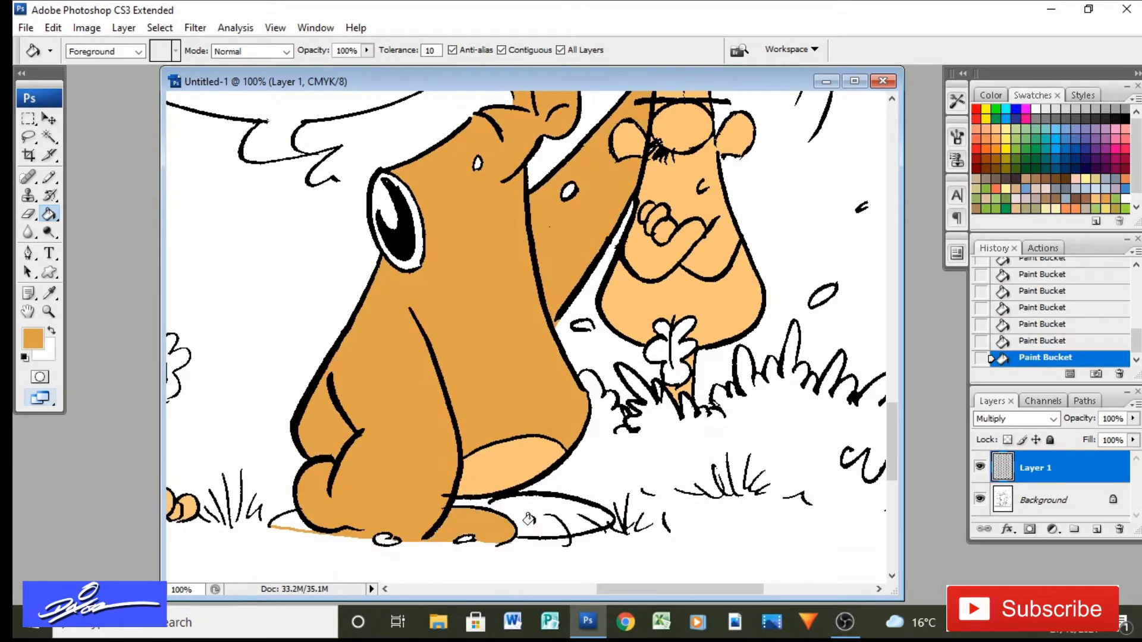
{"action": "left_click", "coordinate": [523, 518]}
{"action": "left_click", "coordinate": [290, 521]}
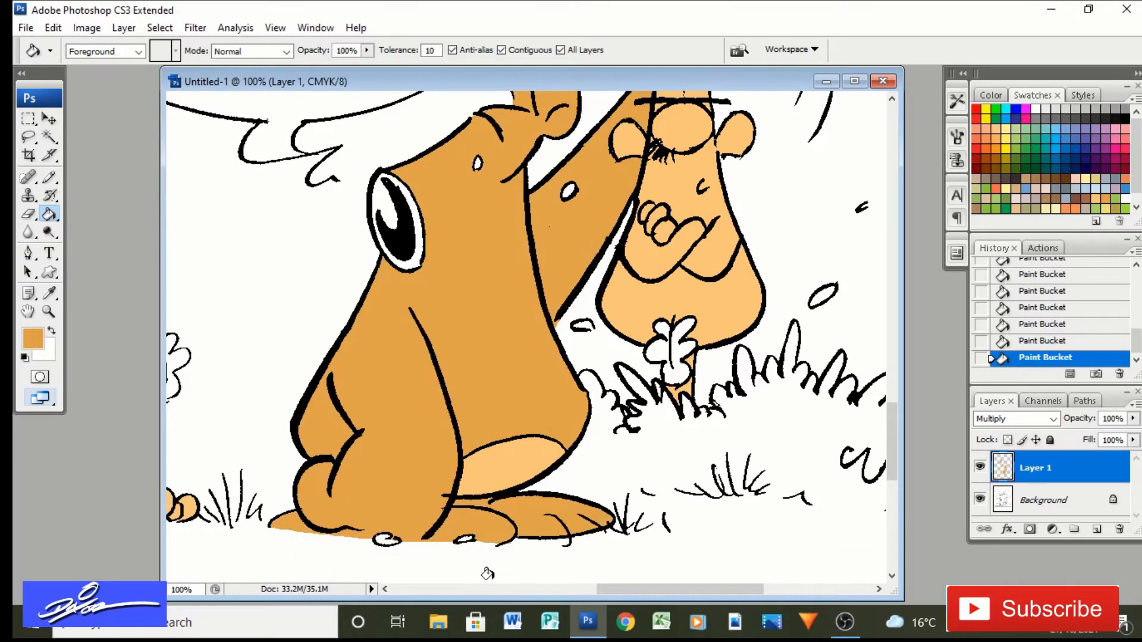
Fill the round spots on the head of the top panel's small character in the bush with reddish orange
{"action": "key", "text": "ctrl+minus"}
{"action": "key", "text": "ctrl+minus"}
{"action": "key", "text": "ctrl+minus"}
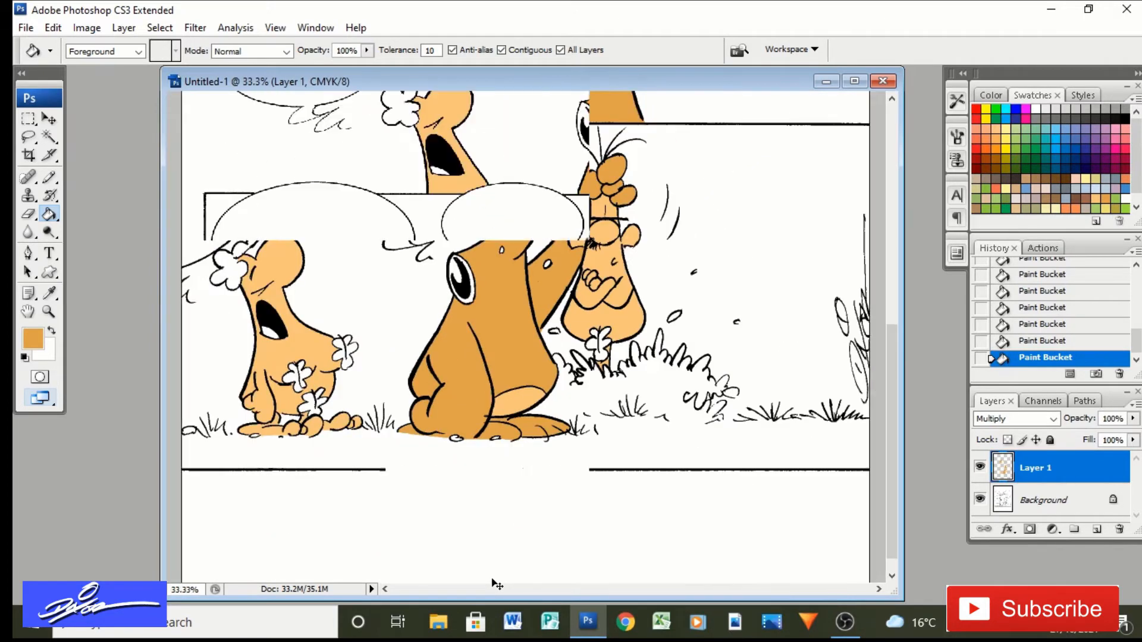
{"action": "key", "text": "ctrl+minus"}
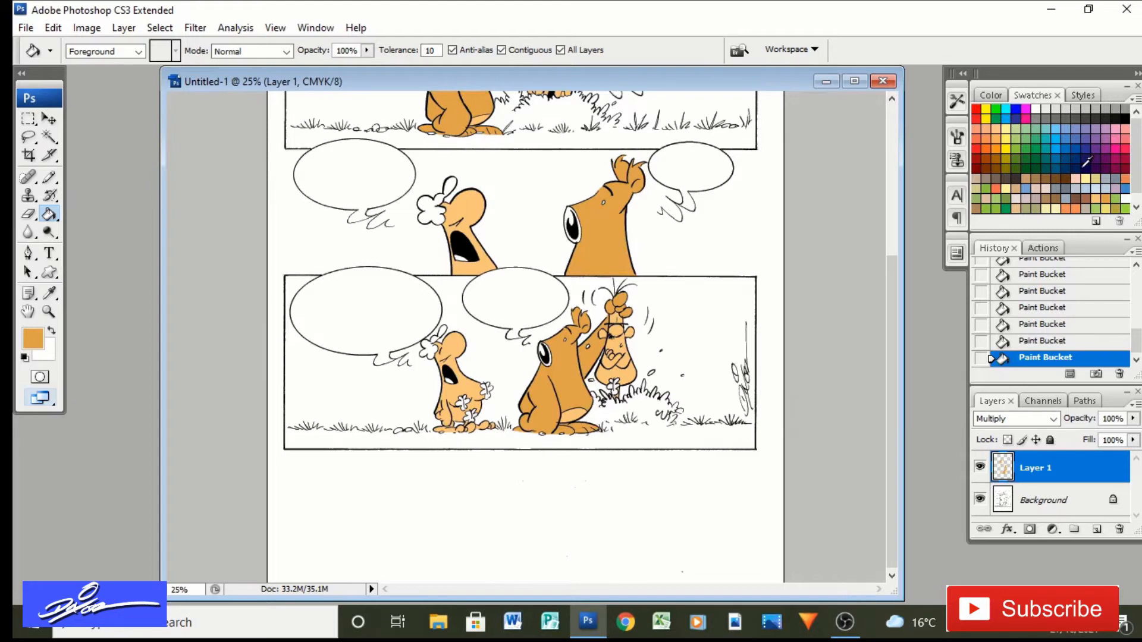
{"action": "left_click", "coordinate": [1128, 175]}
{"action": "left_click", "coordinate": [49, 311]}
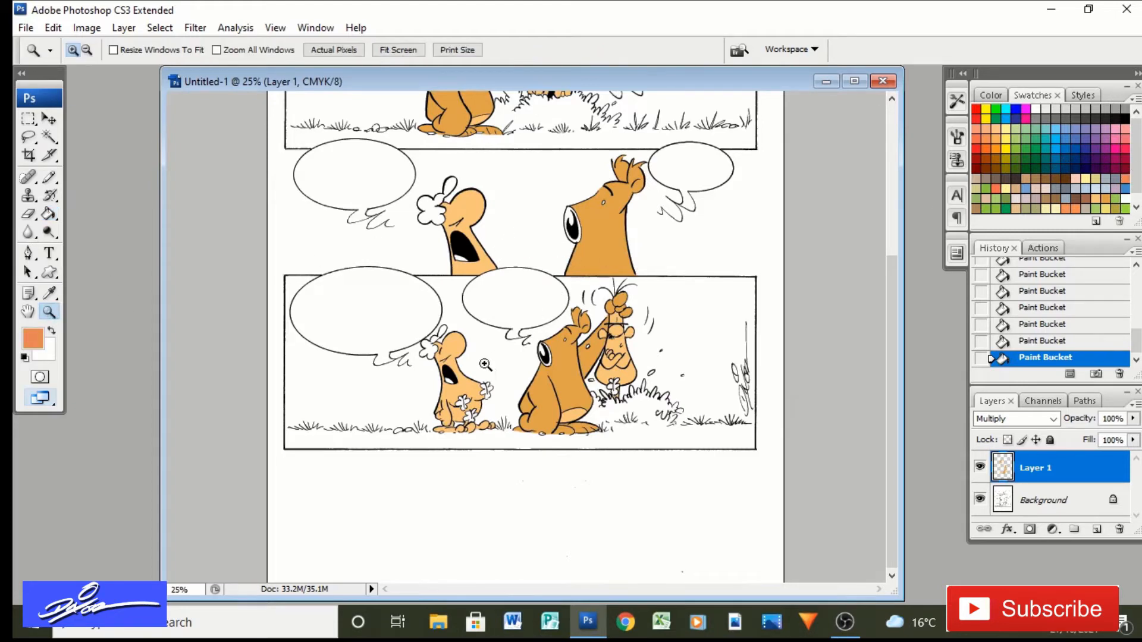
{"action": "left_click", "coordinate": [562, 221]}
{"action": "left_click", "coordinate": [566, 205]}
{"action": "left_click", "coordinate": [497, 353]}
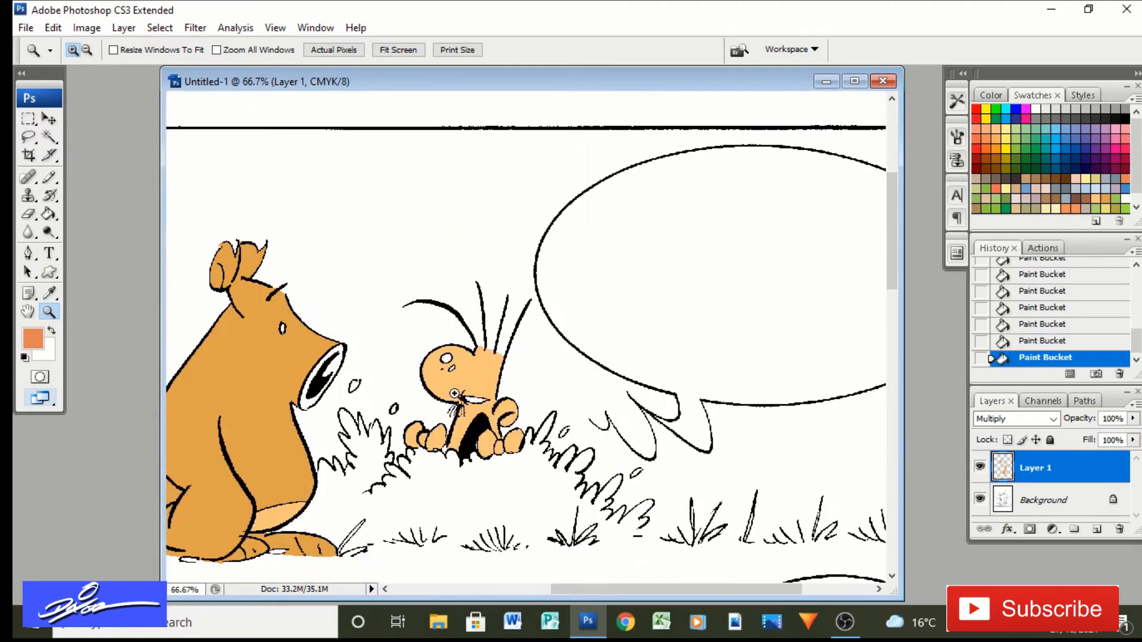
{"action": "left_click", "coordinate": [454, 393]}
{"action": "left_click", "coordinate": [49, 215]}
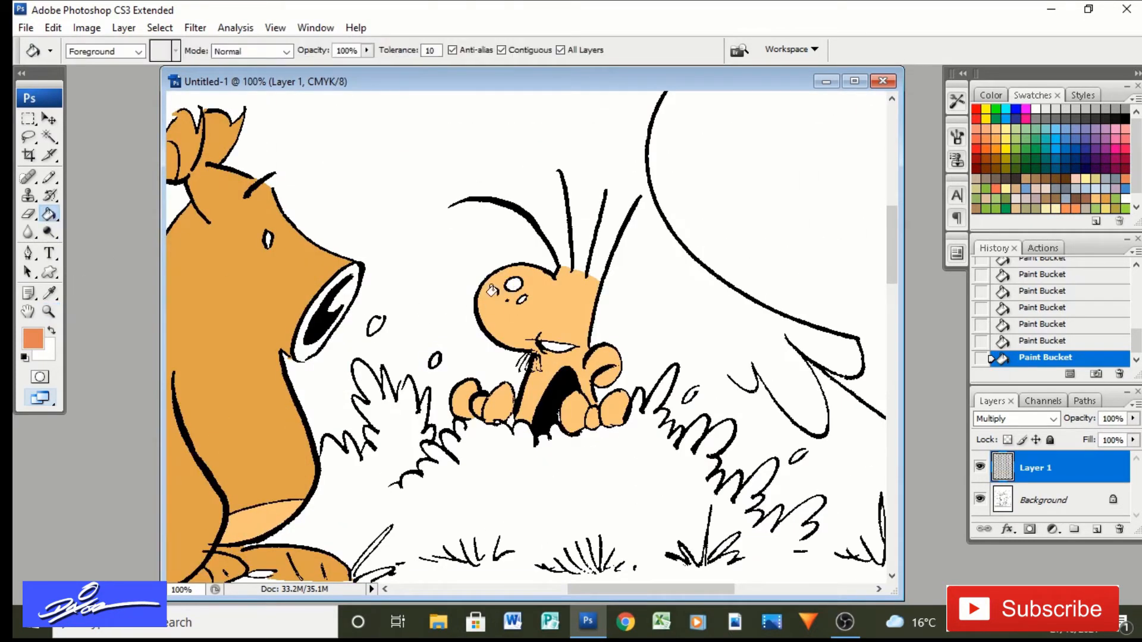
{"action": "left_click", "coordinate": [513, 284]}
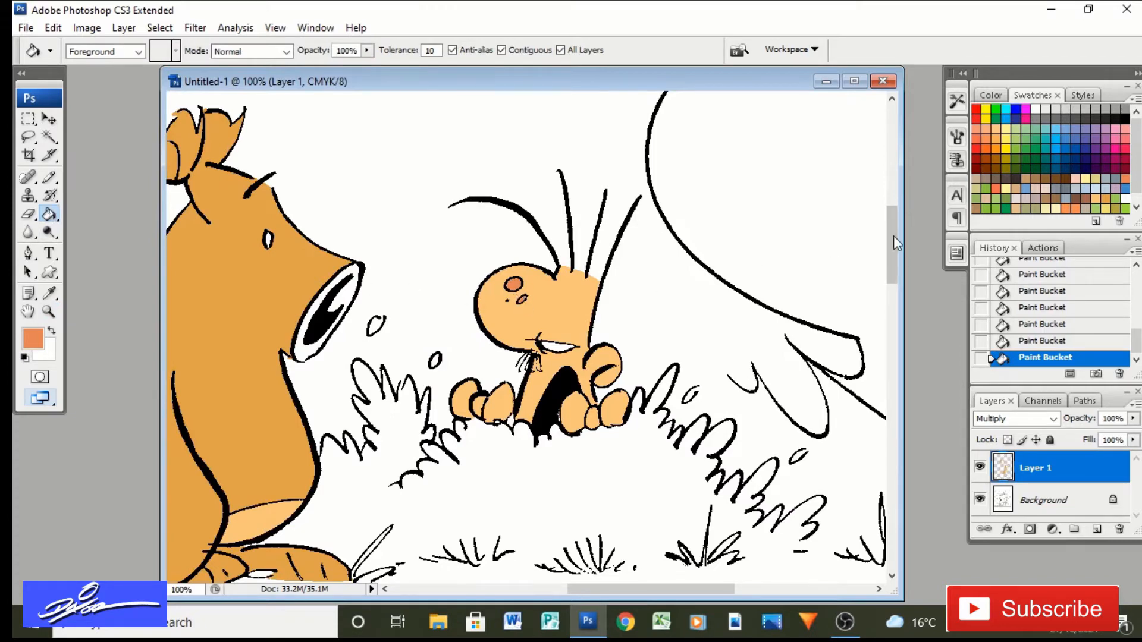
Fill the tongue of the bottom panel's shouting character with reddish orange
{"action": "left_click_drag", "start_coordinate": [893, 238], "coordinate": [891, 443]}
{"action": "left_click", "coordinate": [169, 284]}
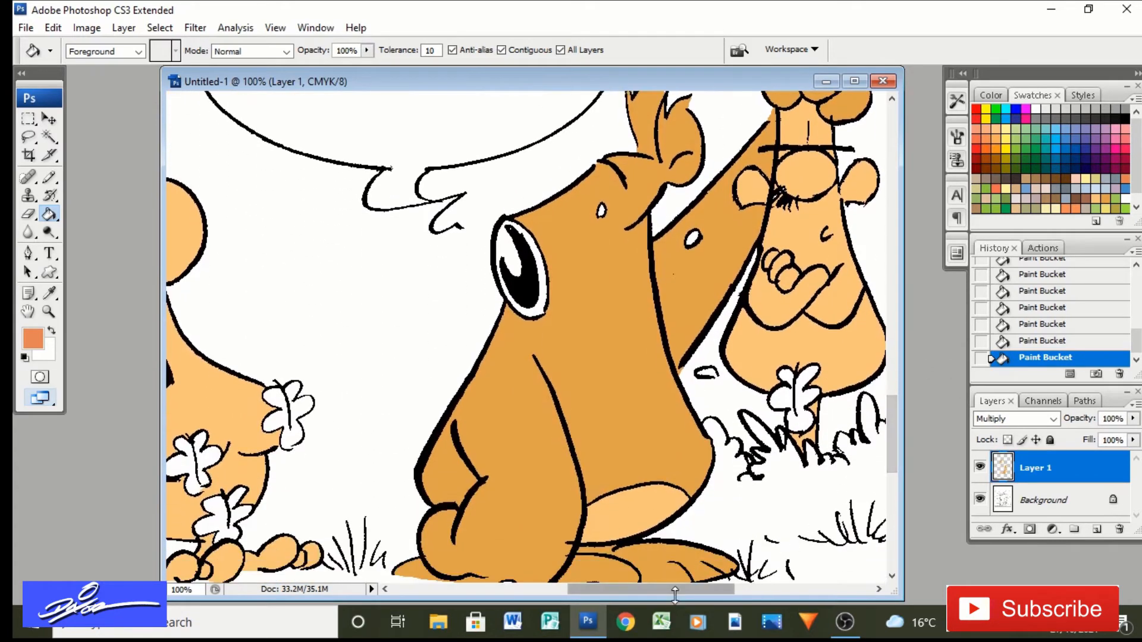
{"action": "left_click_drag", "start_coordinate": [675, 594], "coordinate": [621, 593]}
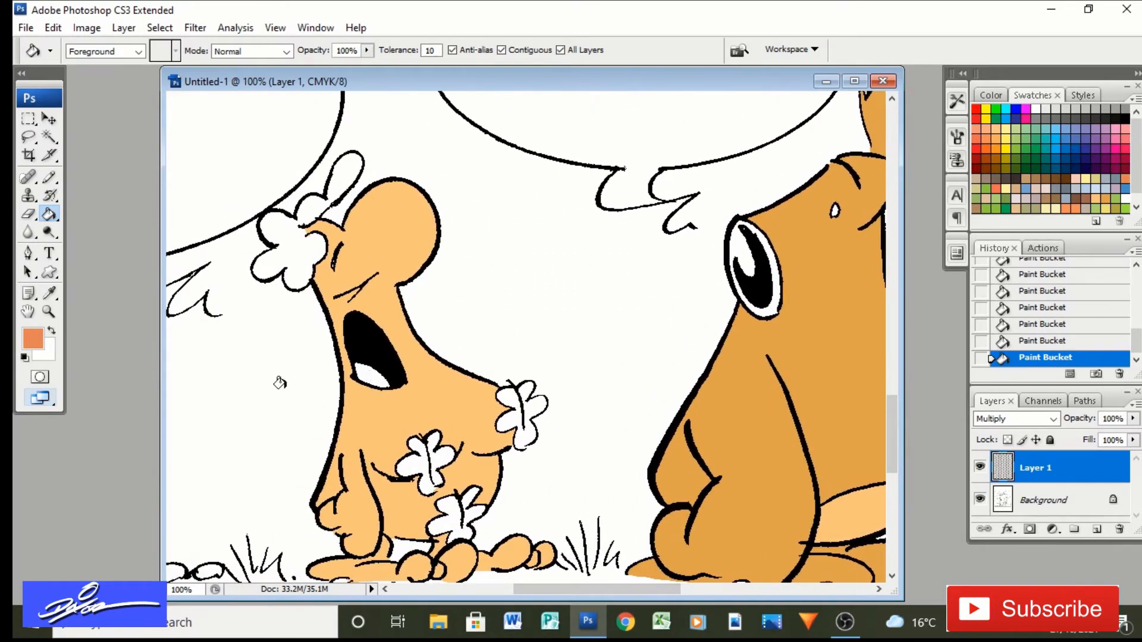
{"action": "left_click", "coordinate": [370, 376]}
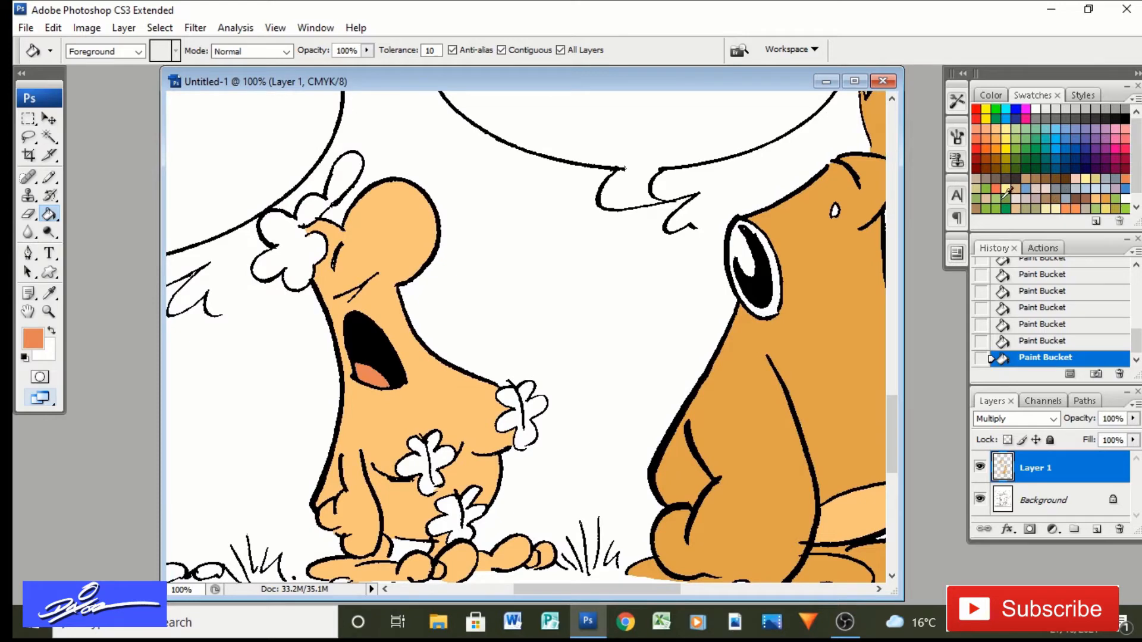
Fill the leaves covering the bottom panel's shouting and hanging characters with green, closing the open leaf outline with the Pencil
{"action": "left_click", "coordinate": [986, 188]}
{"action": "left_click", "coordinate": [445, 513]}
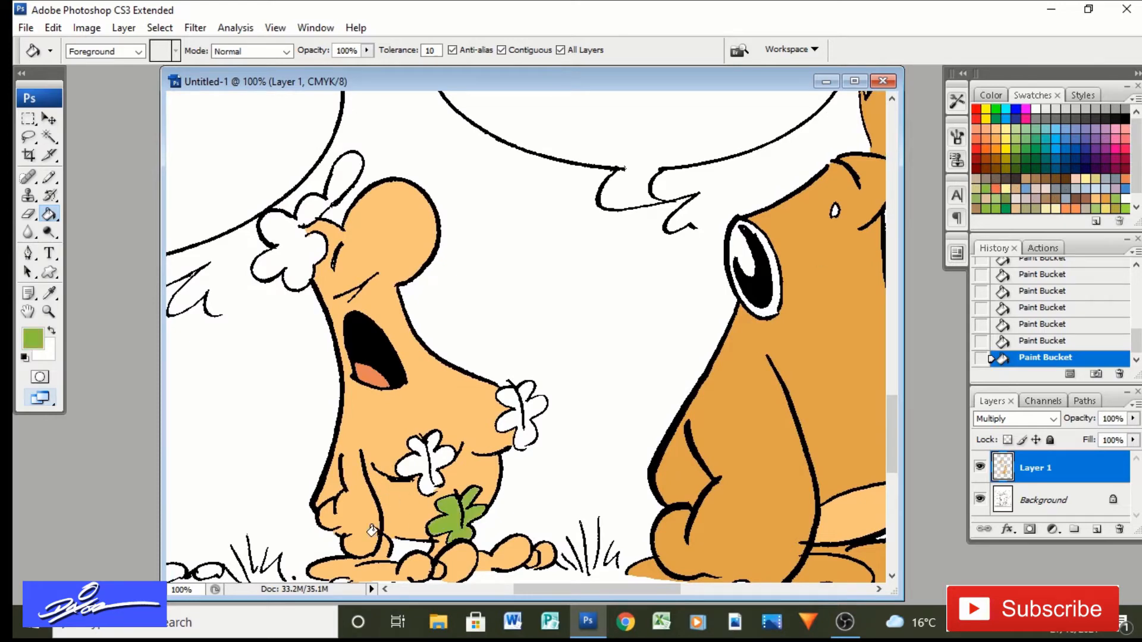
{"action": "left_click", "coordinate": [423, 464]}
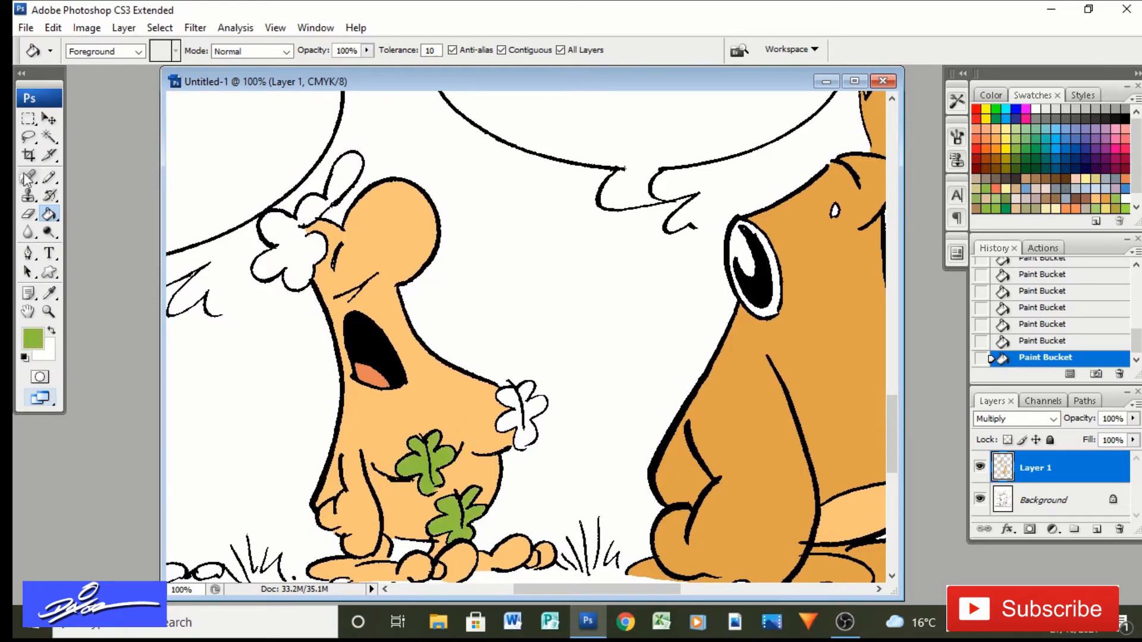
{"action": "left_click", "coordinate": [49, 177]}
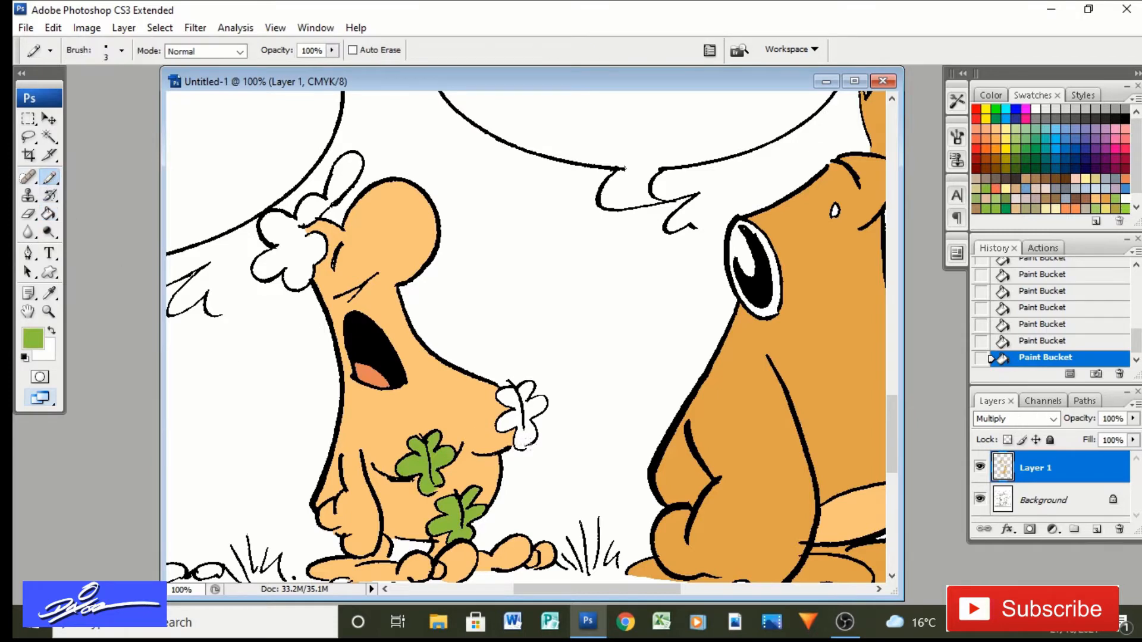
{"action": "left_click", "coordinate": [525, 445]}
{"action": "left_click", "coordinate": [49, 214]}
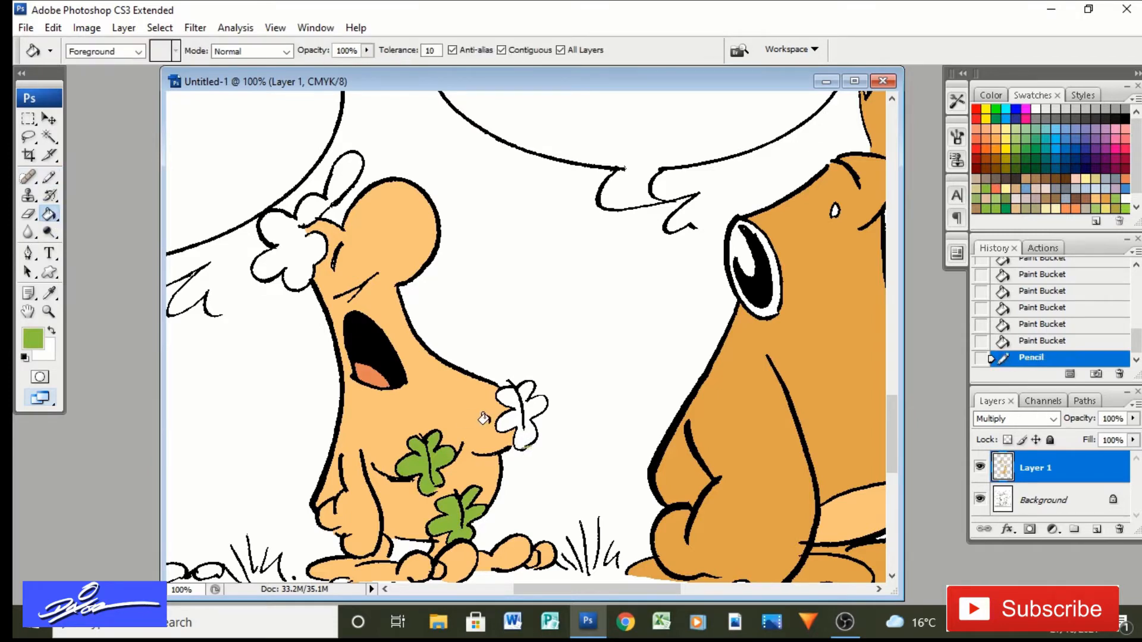
{"action": "left_click", "coordinate": [513, 418]}
{"action": "left_click_drag", "start_coordinate": [538, 586], "coordinate": [672, 593]}
{"action": "left_click", "coordinate": [456, 396]}
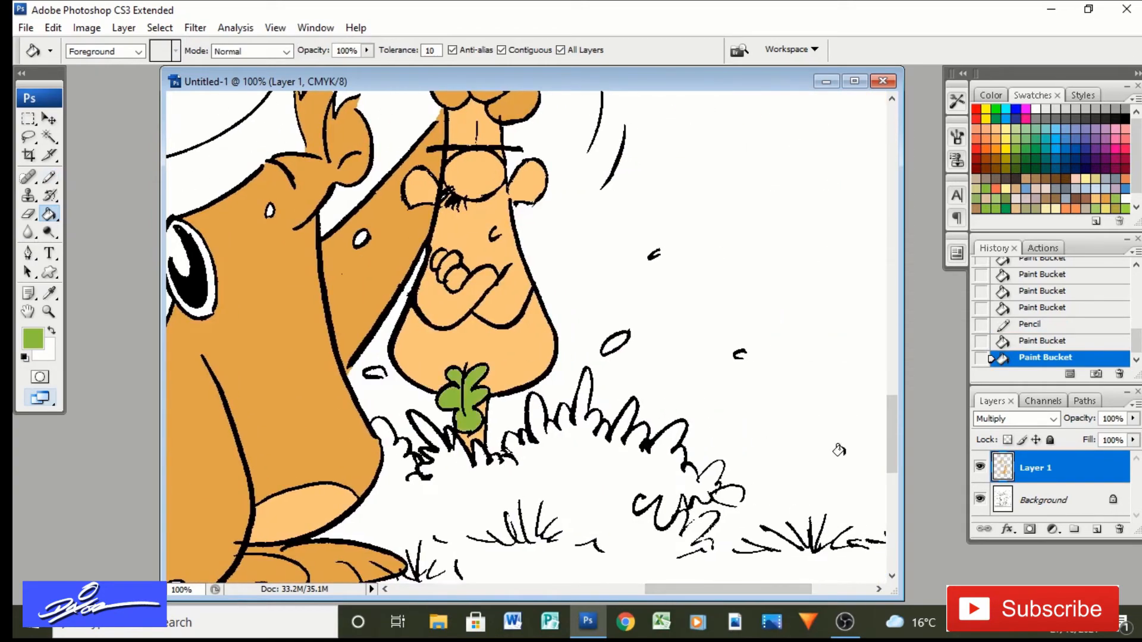
Draw a green Pencil line along the base of the top panel's bush and close the gaps in the nearby flying leaves
{"action": "mouse_move", "coordinate": [894, 457]}
{"action": "left_mouse_down"}
{"action": "mouse_move", "coordinate": [916, 355]}
{"action": "mouse_move", "coordinate": [896, 348]}
{"action": "mouse_move", "coordinate": [908, 281]}
{"action": "left_mouse_up"}
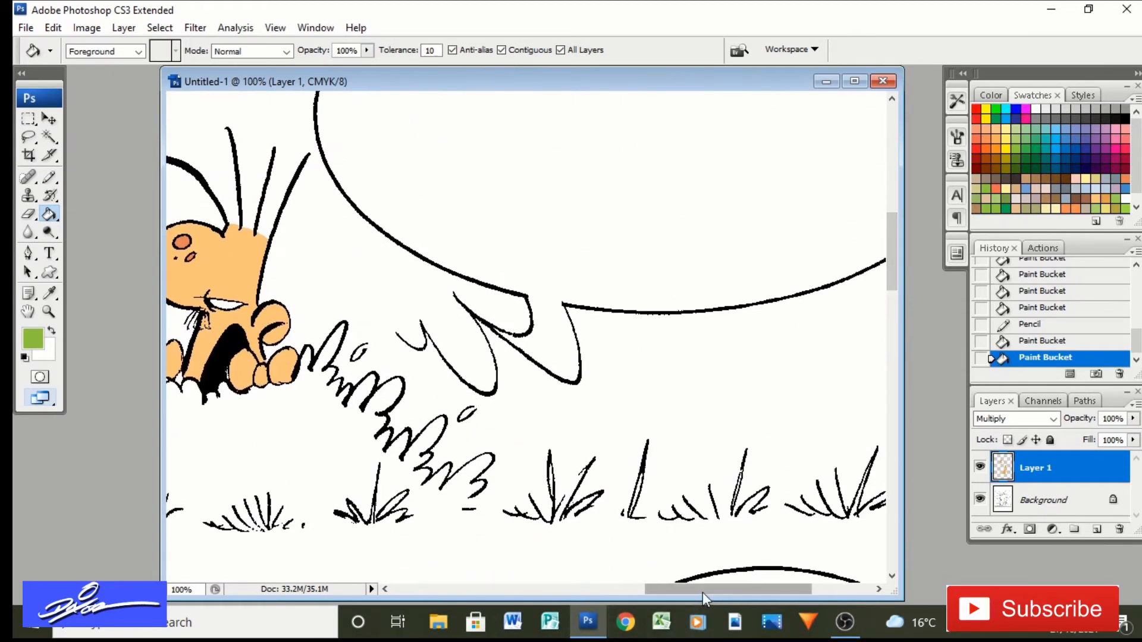
{"action": "left_click_drag", "start_coordinate": [702, 593], "coordinate": [629, 599]}
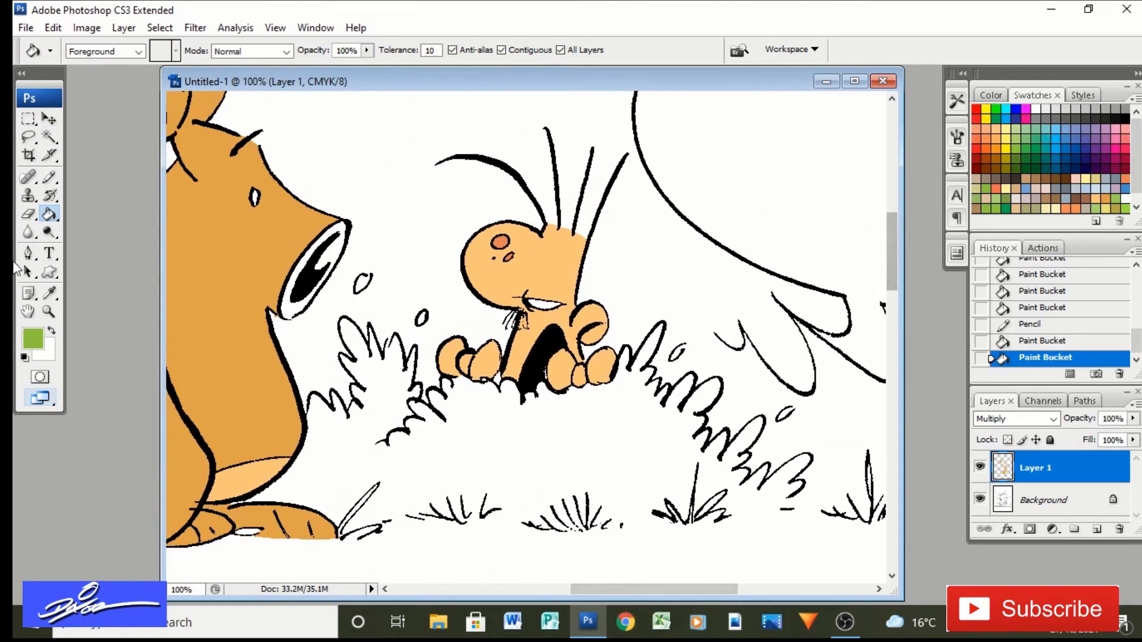
{"action": "left_click", "coordinate": [49, 177]}
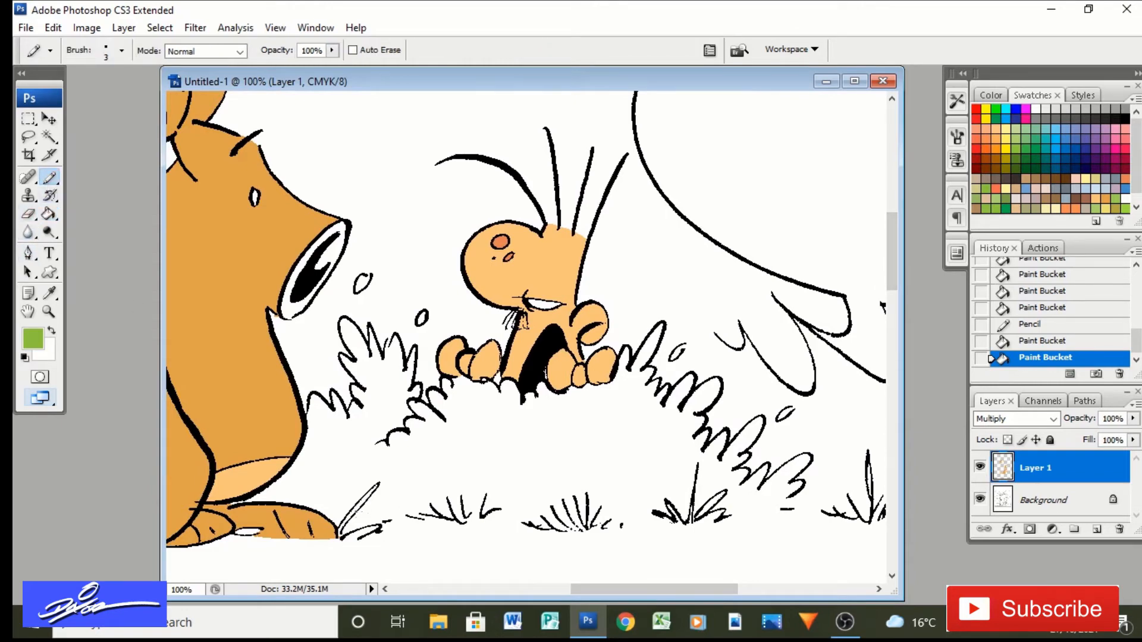
{"action": "left_click_drag", "start_coordinate": [524, 526], "coordinate": [690, 521]}
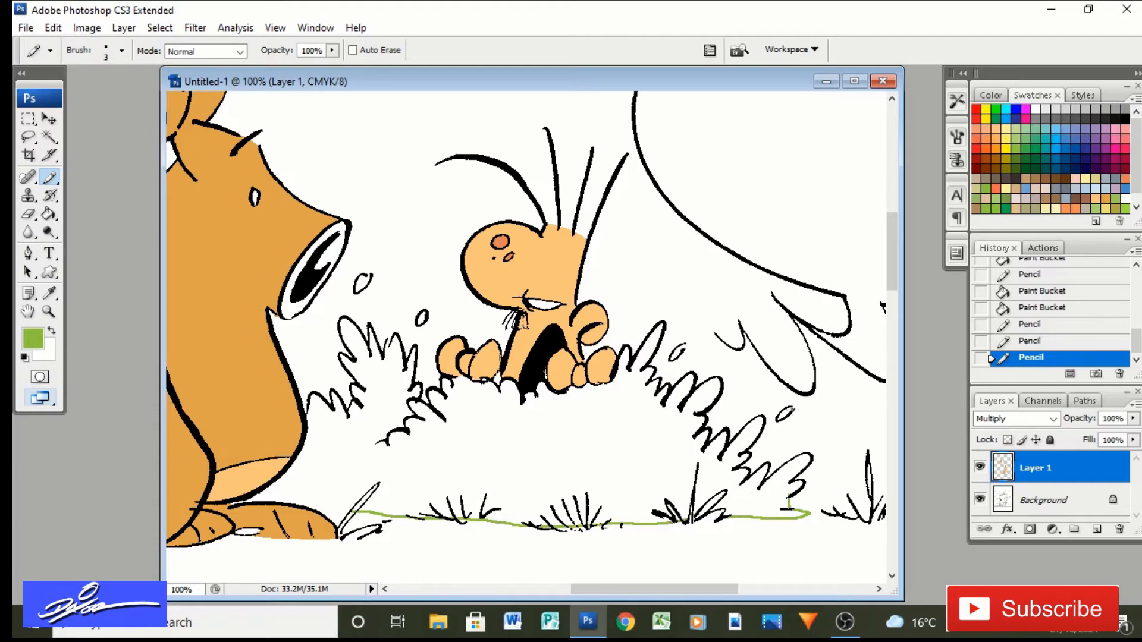
{"action": "left_click", "coordinate": [792, 409]}
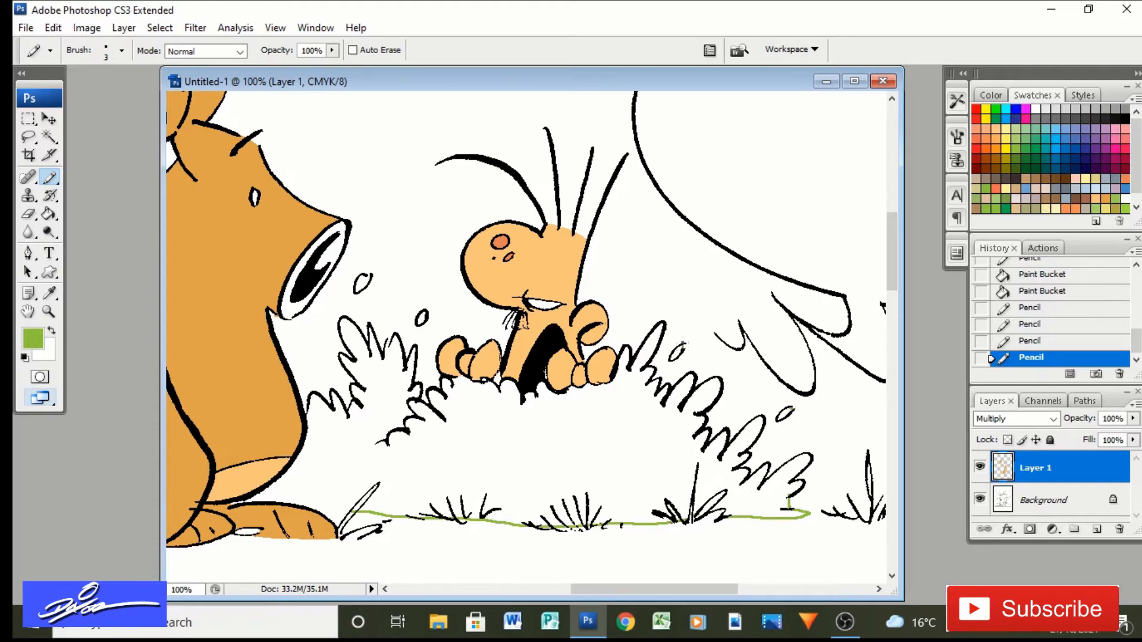
{"action": "left_click", "coordinate": [683, 343]}
{"action": "left_click", "coordinate": [48, 215]}
{"action": "left_click", "coordinate": [373, 463]}
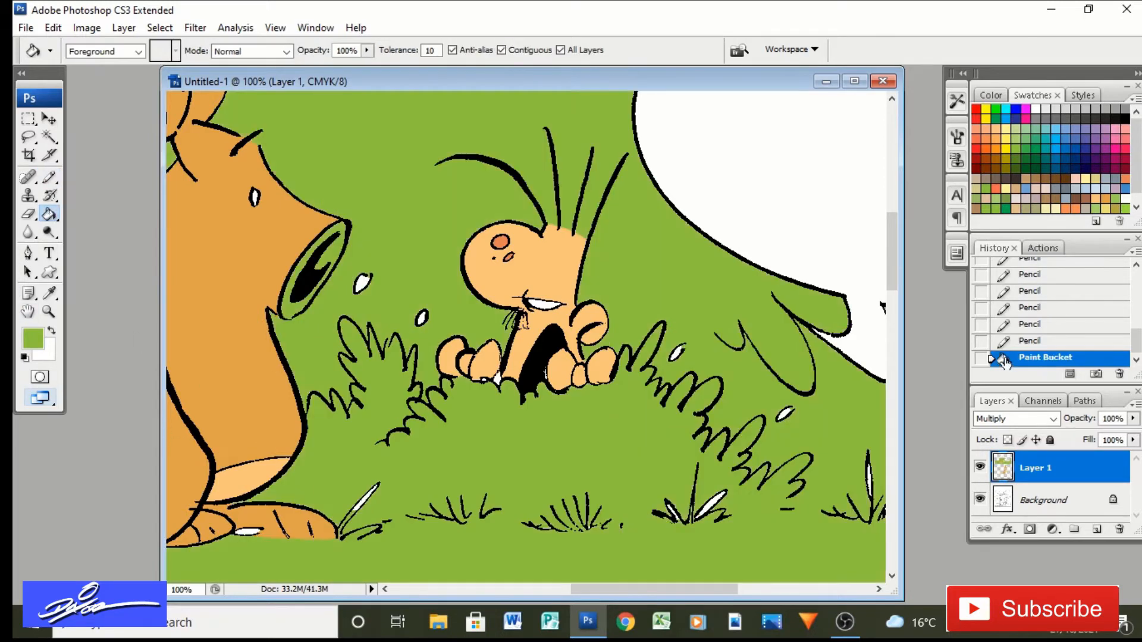
{"action": "key", "text": "ctrl+z"}
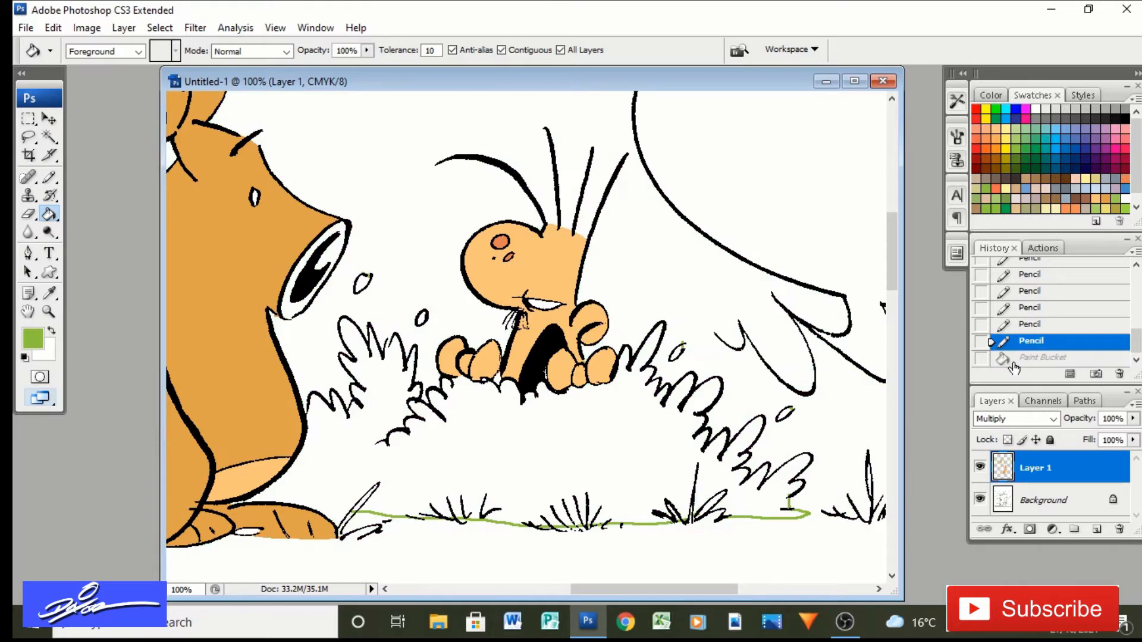
Close the tip of the grass blade beside the top panel bear's foot with the green Pencil
{"action": "left_click", "coordinate": [49, 311]}
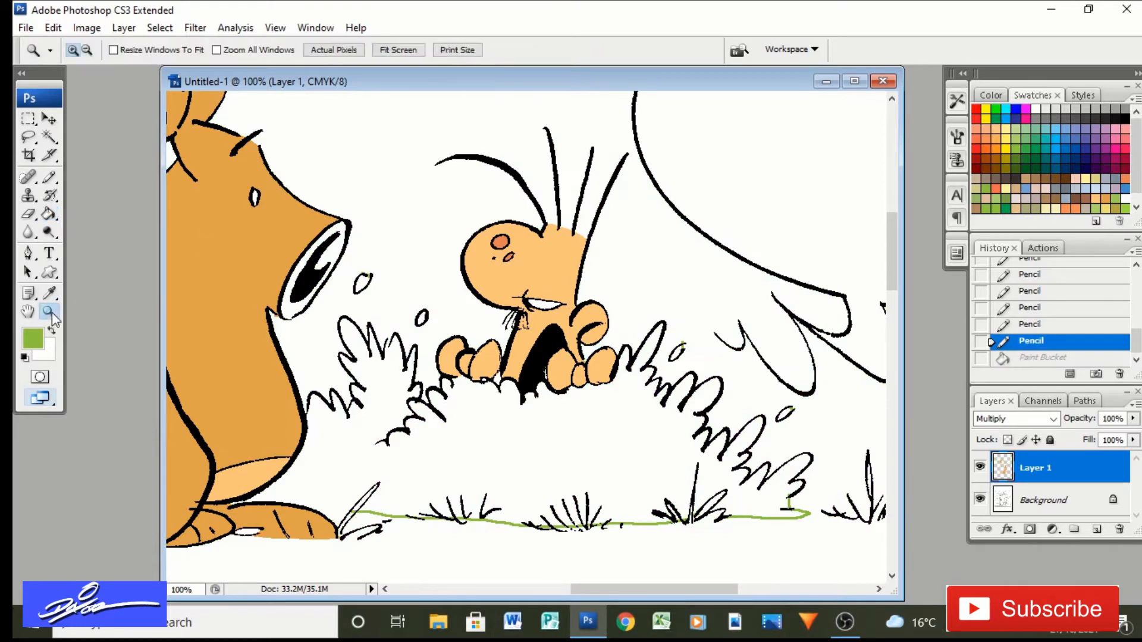
{"action": "left_click", "coordinate": [379, 513]}
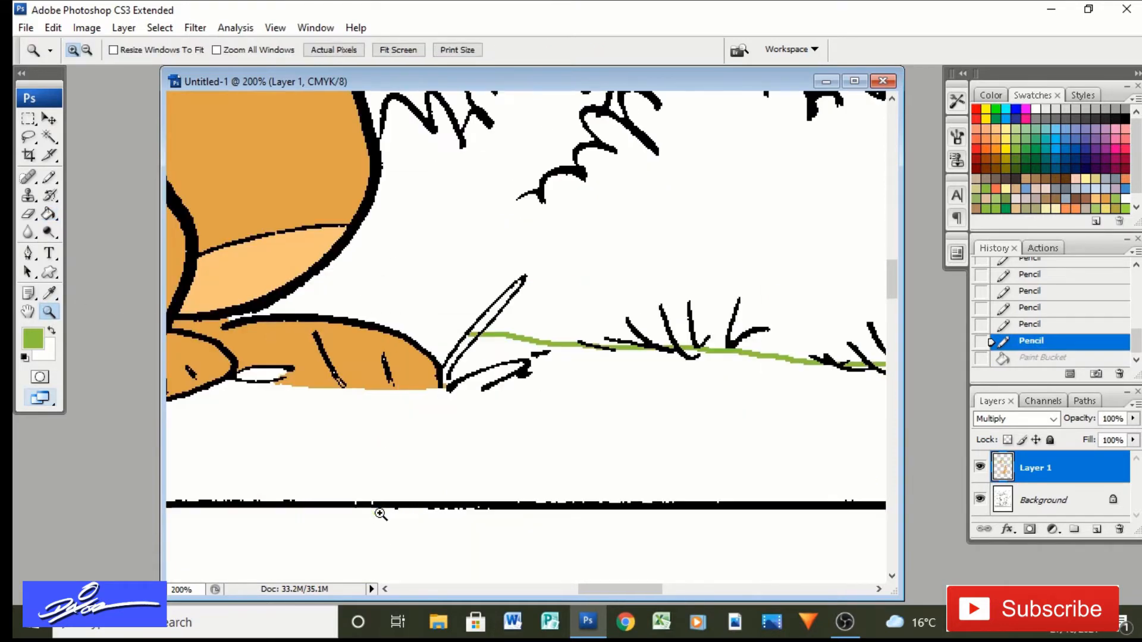
{"action": "left_click", "coordinate": [518, 345]}
{"action": "left_click", "coordinate": [49, 178]}
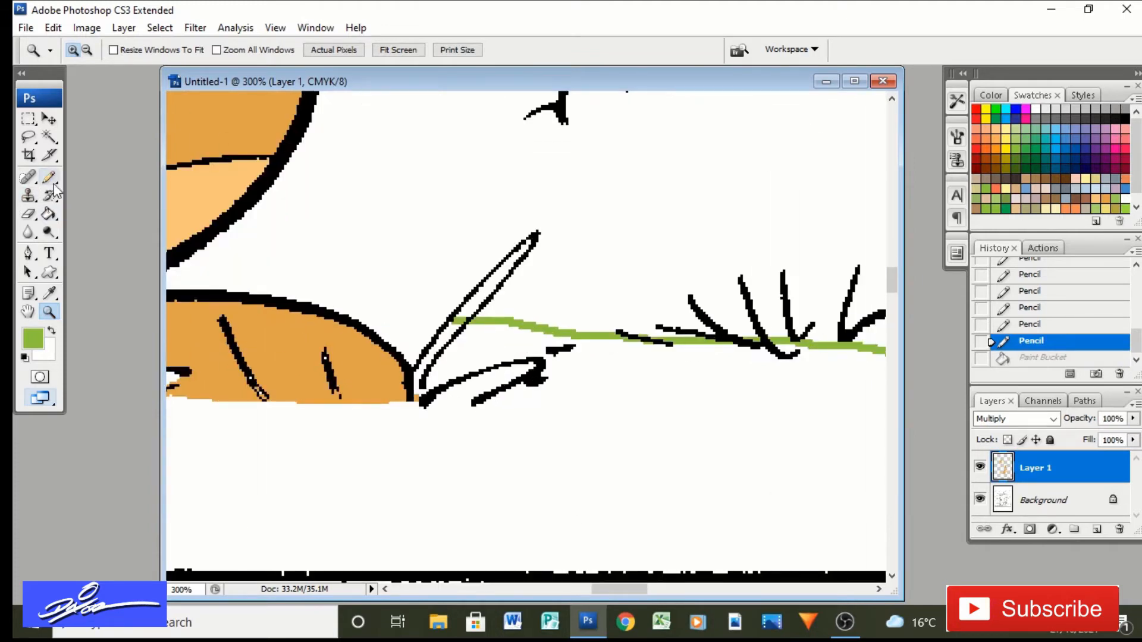
{"action": "left_click", "coordinate": [524, 237]}
{"action": "left_click", "coordinate": [49, 214]}
{"action": "left_click", "coordinate": [374, 244]}
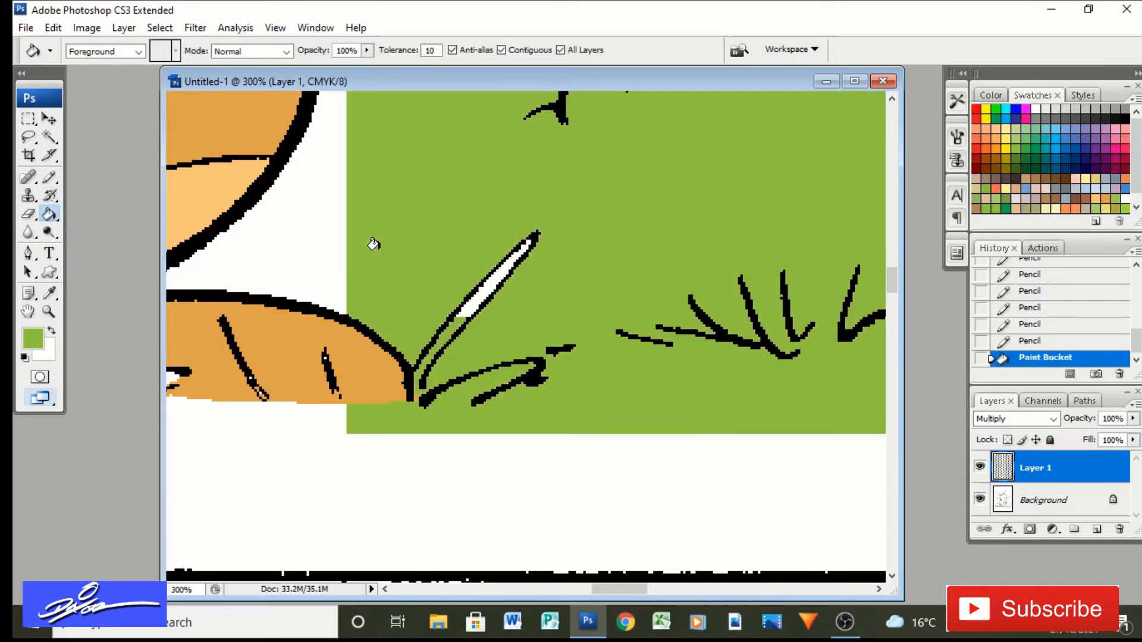
{"action": "left_click", "coordinate": [1031, 340]}
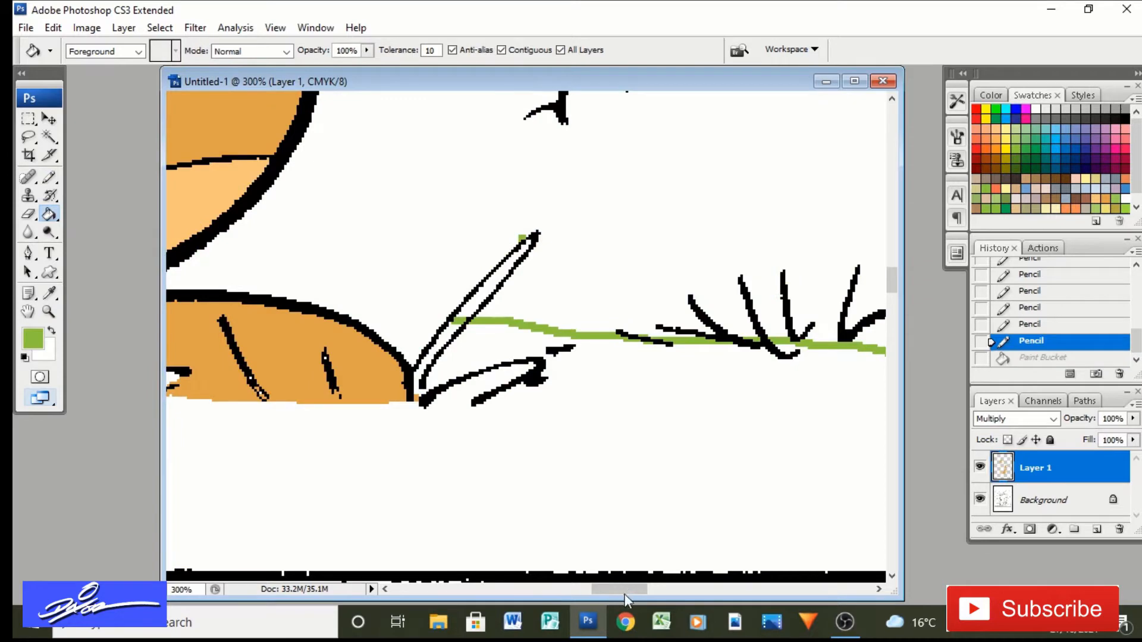
Close the gap in the top panel bush's leafy outline with the Pencil and fill the bush with green
{"action": "left_click_drag", "start_coordinate": [624, 592], "coordinate": [701, 592]}
{"action": "scroll", "coordinate": [811, 358], "scroll_direction": "up", "scroll_amount": 5}
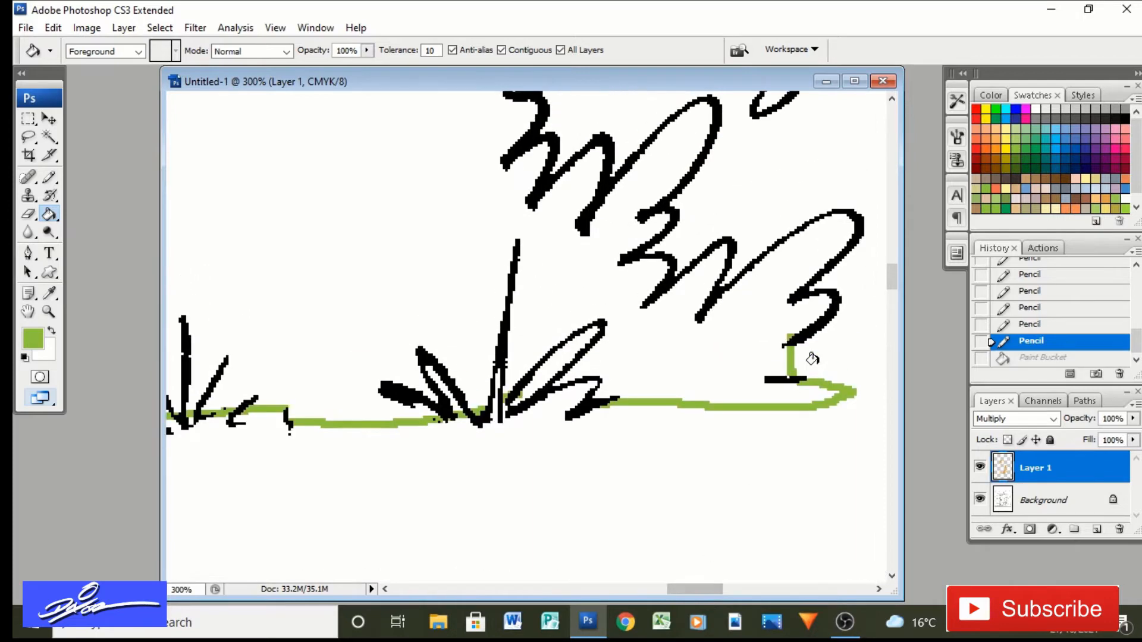
{"action": "scroll", "coordinate": [812, 358], "scroll_direction": "up", "scroll_amount": 6}
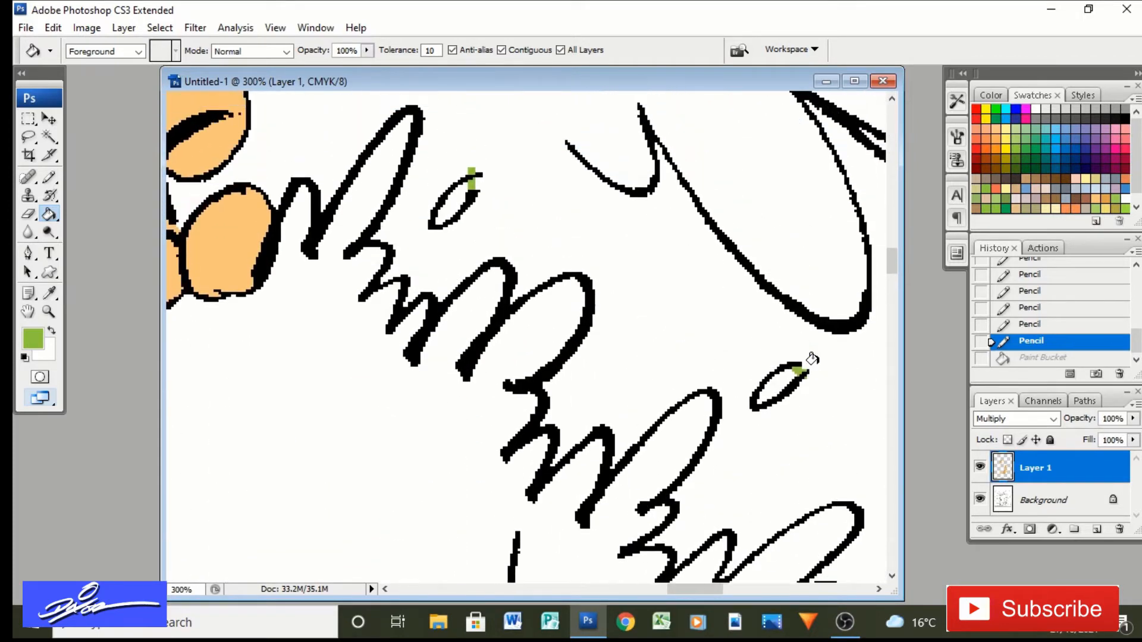
{"action": "left_click_drag", "start_coordinate": [681, 591], "coordinate": [619, 605]}
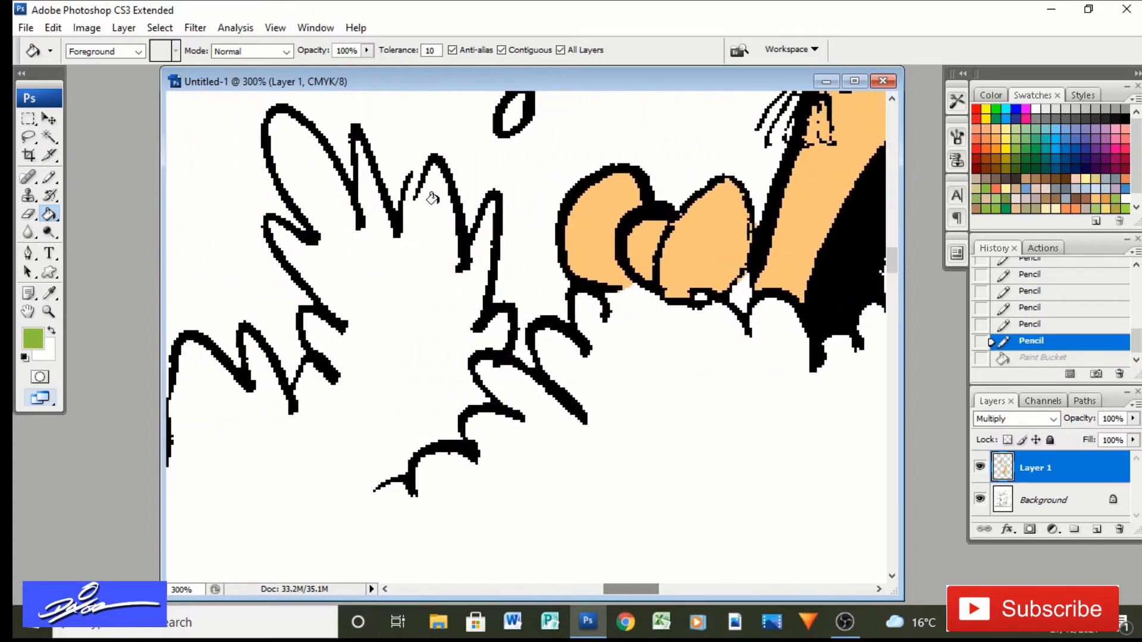
{"action": "key", "text": "b"}
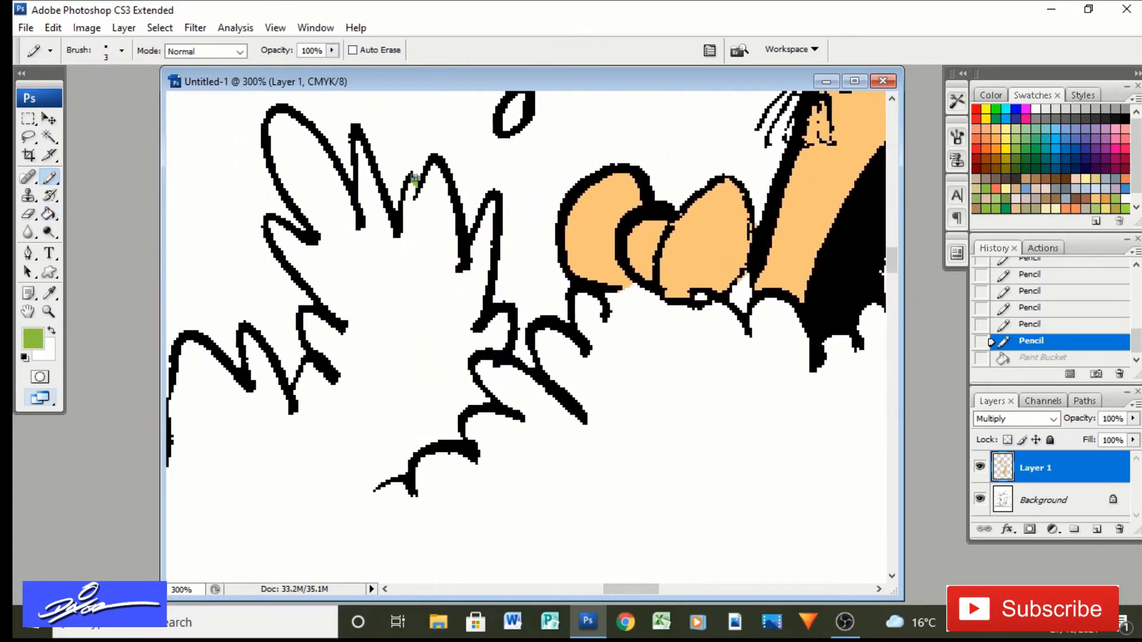
{"action": "left_click", "coordinate": [415, 178]}
{"action": "left_click", "coordinate": [50, 215]}
{"action": "left_click", "coordinate": [386, 331]}
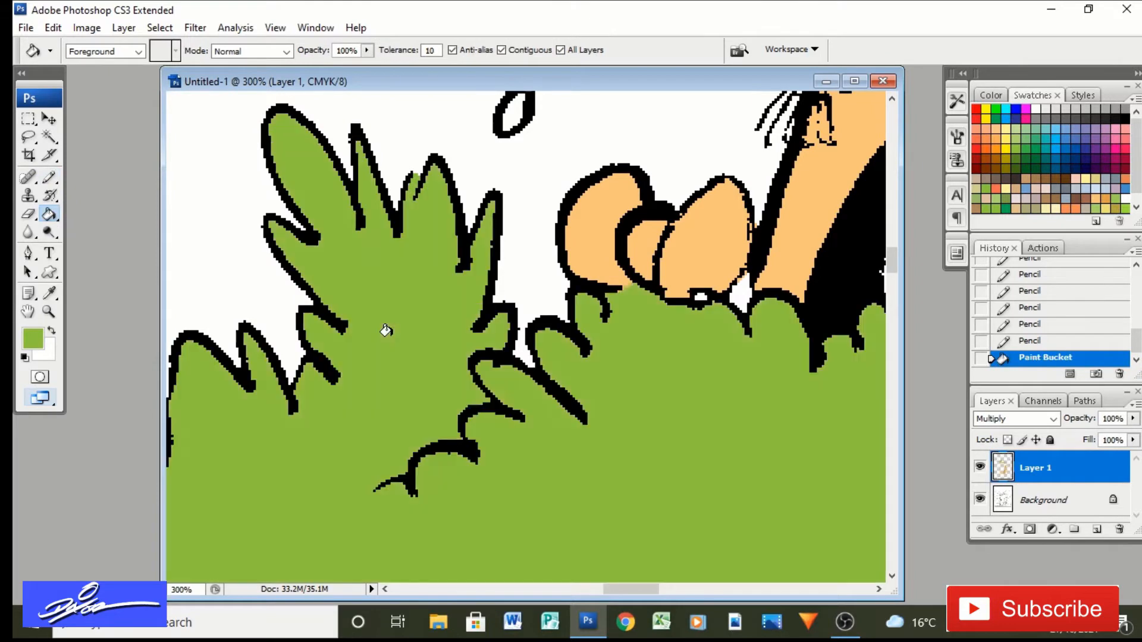
Close the open leaf outlines at the right end of the bottom panel's bush with the green Pencil
{"action": "key", "text": "ctrl+minus"}
{"action": "key", "text": "ctrl+minus"}
{"action": "key", "text": "ctrl+minus"}
{"action": "key", "text": "ctrl+minus"}
{"action": "key", "text": "ctrl+minus"}
{"action": "key", "text": "ctrl+minus"}
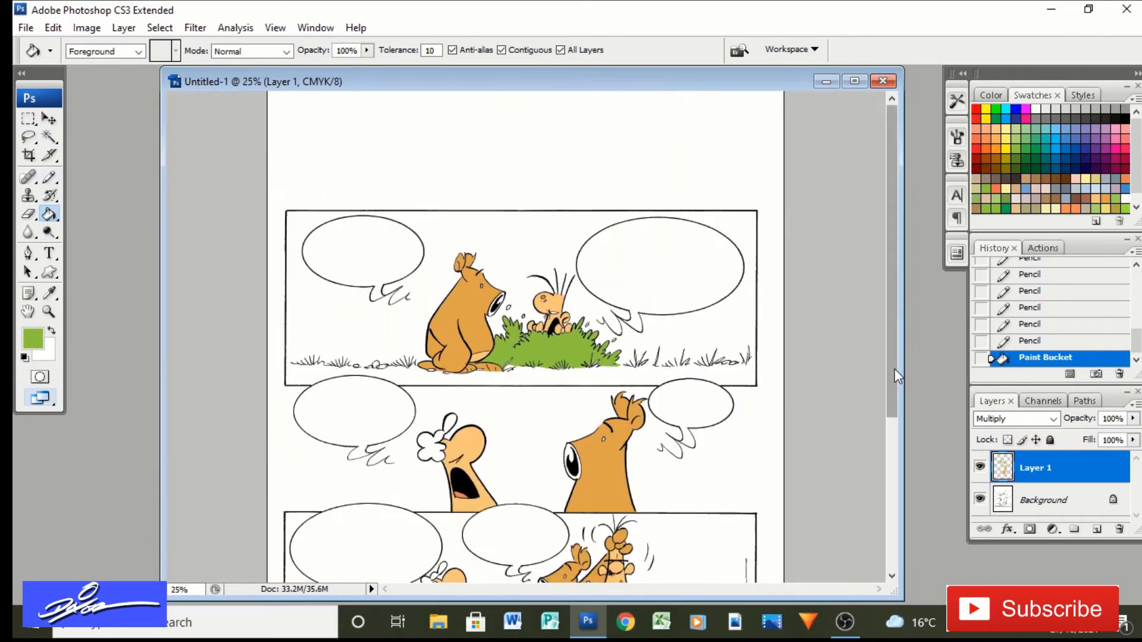
{"action": "left_click_drag", "start_coordinate": [895, 369], "coordinate": [895, 465]}
{"action": "key", "text": "z"}
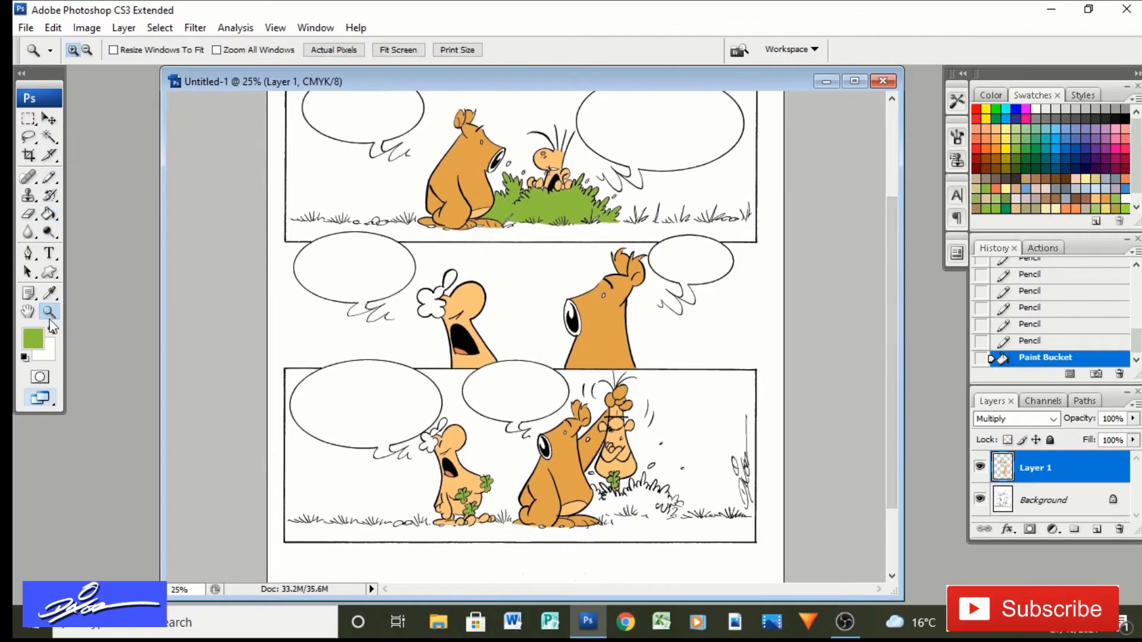
{"action": "left_click", "coordinate": [639, 499]}
{"action": "left_click", "coordinate": [491, 306]}
{"action": "left_click", "coordinate": [491, 306]}
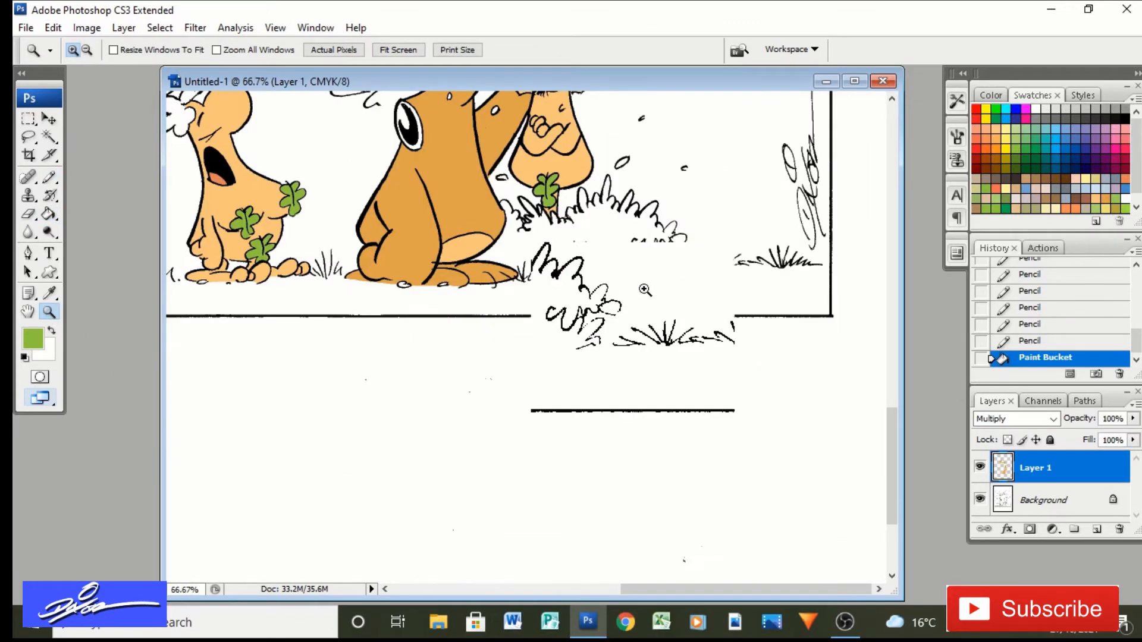
{"action": "left_click", "coordinate": [491, 306]}
{"action": "key", "text": "b"}
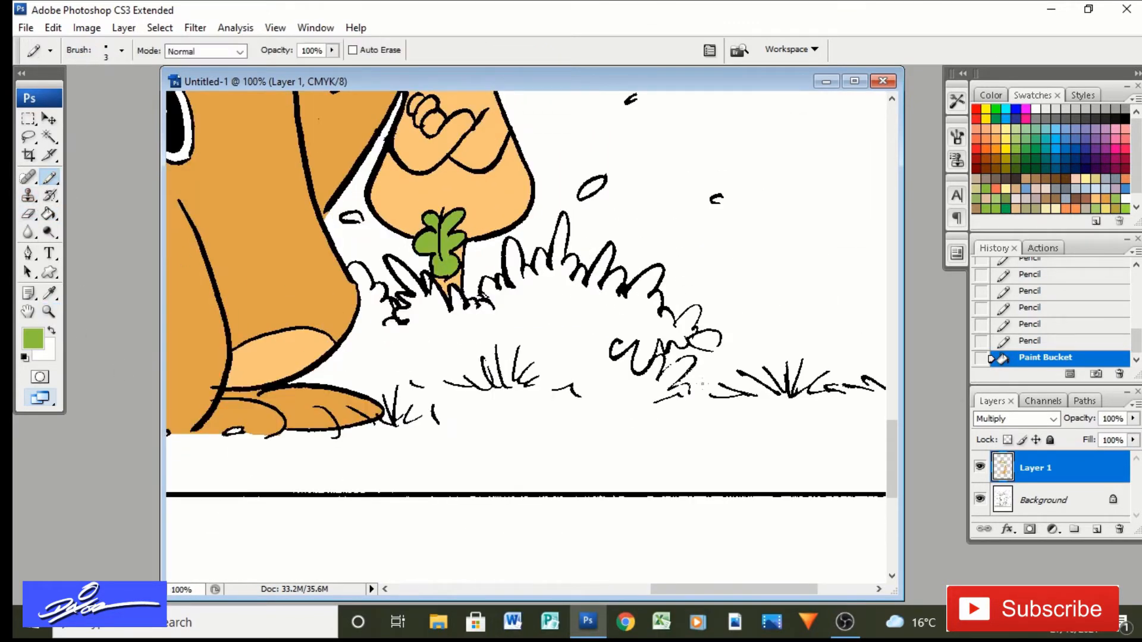
{"action": "left_click", "coordinate": [713, 351]}
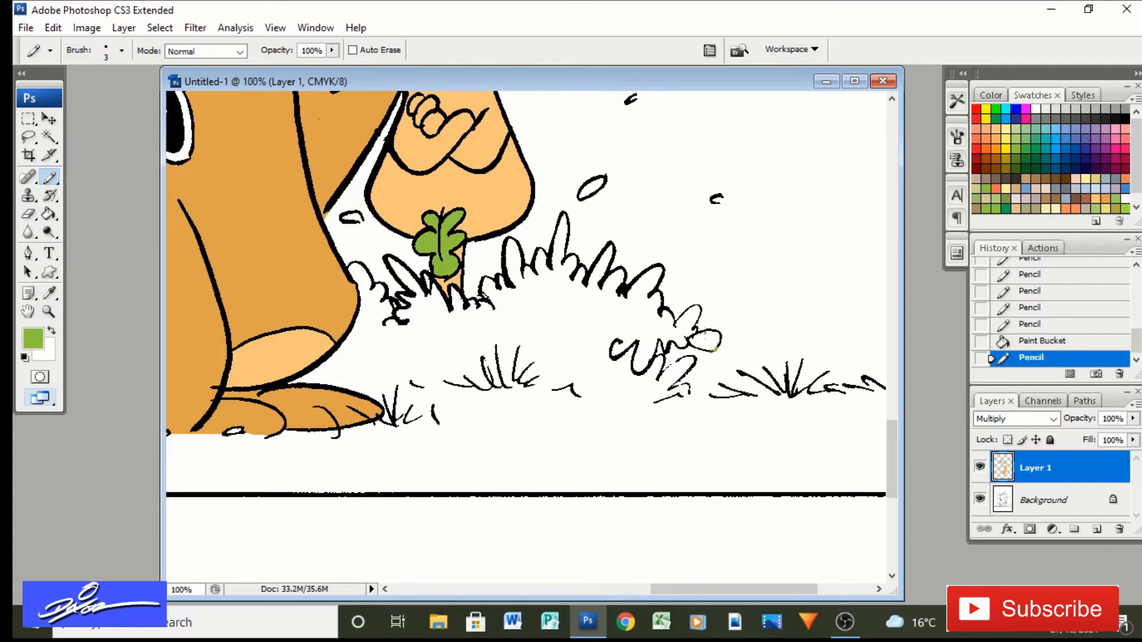
{"action": "left_click_drag", "start_coordinate": [700, 314], "coordinate": [668, 365]}
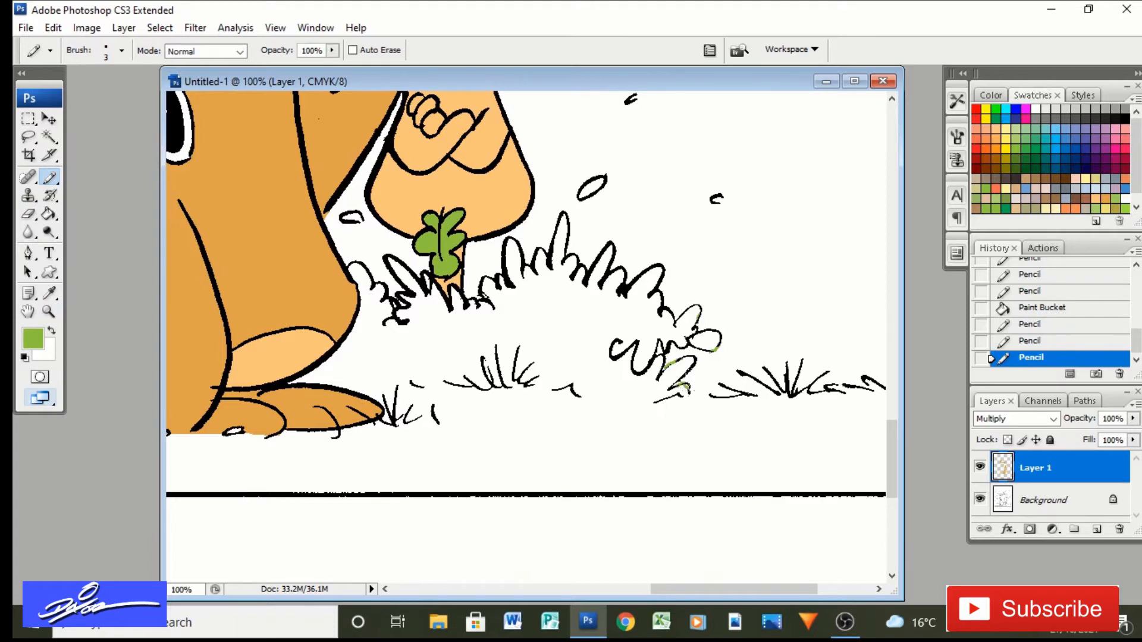
Draw a green Pencil line along the base of the bottom panel's bush to the bear's foot and fill the bush with green
{"action": "left_click_drag", "start_coordinate": [709, 396], "coordinate": [708, 395]}
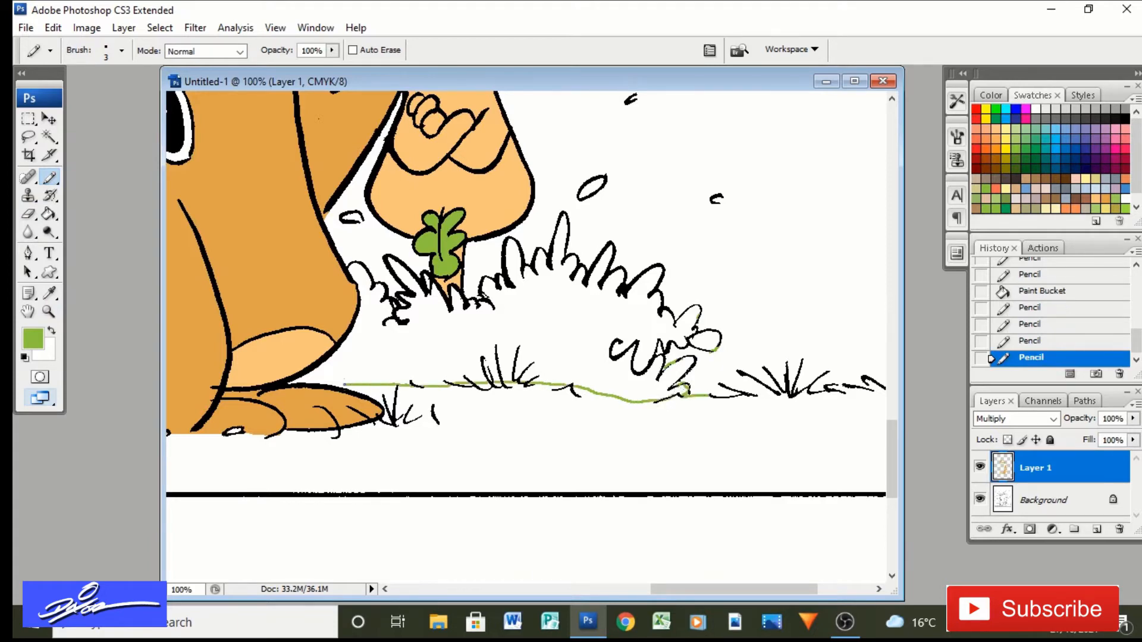
{"action": "left_click_drag", "start_coordinate": [331, 385], "coordinate": [321, 385]}
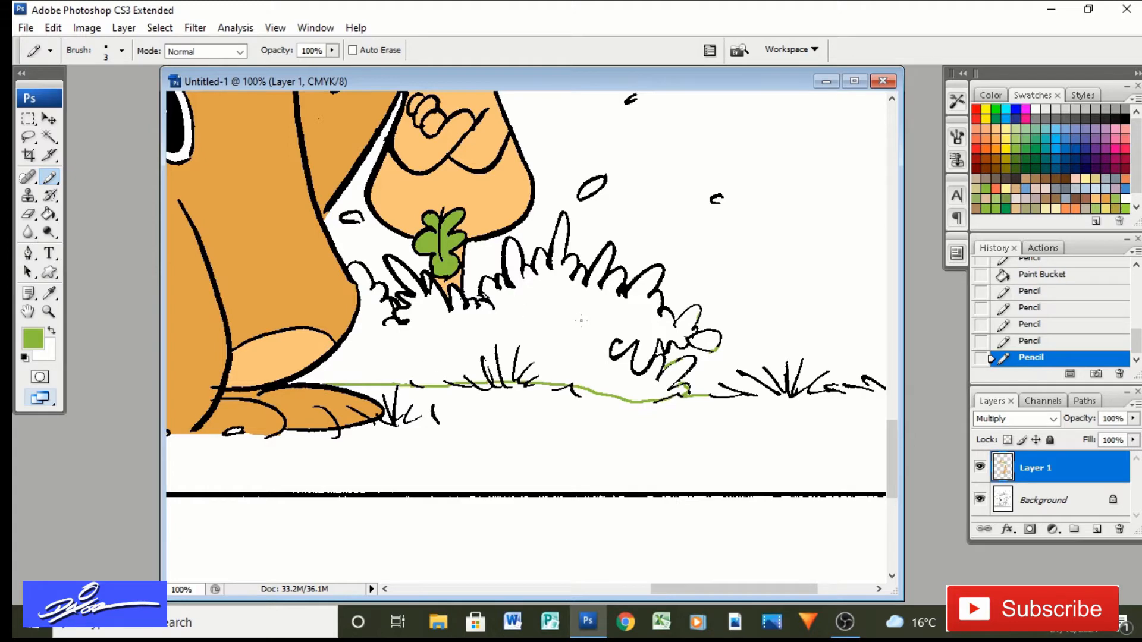
{"action": "left_click", "coordinate": [49, 214]}
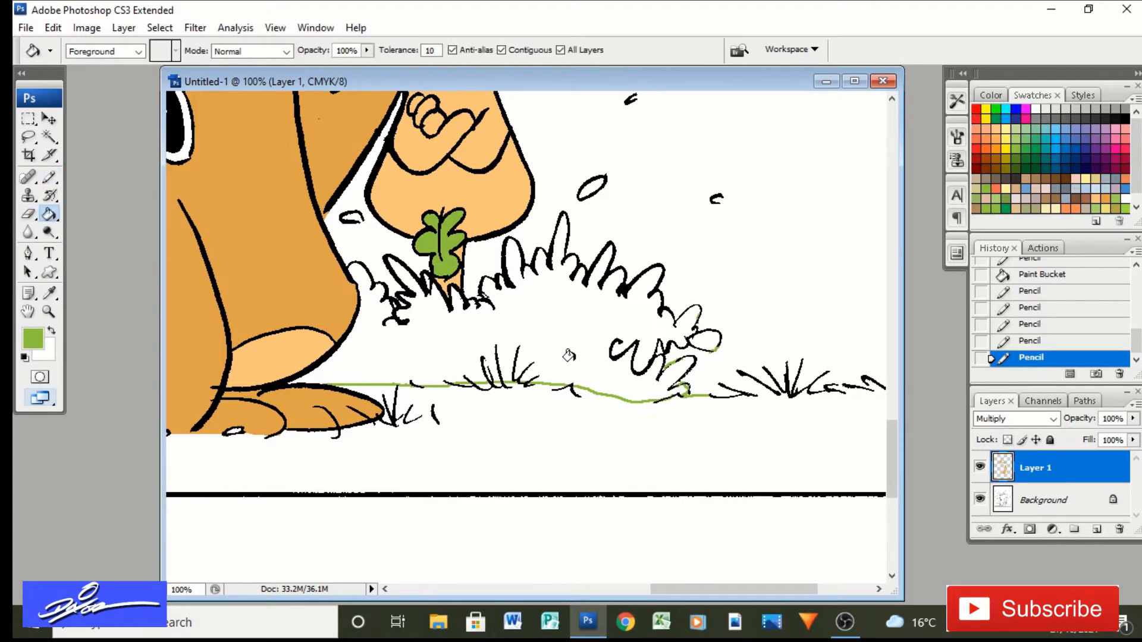
{"action": "left_click", "coordinate": [554, 341]}
Fill the bottom panel's flying leaves and the bush's remaining white edge leaf with green, closing an open leaf outline with the Pencil
{"action": "left_click", "coordinate": [592, 187]}
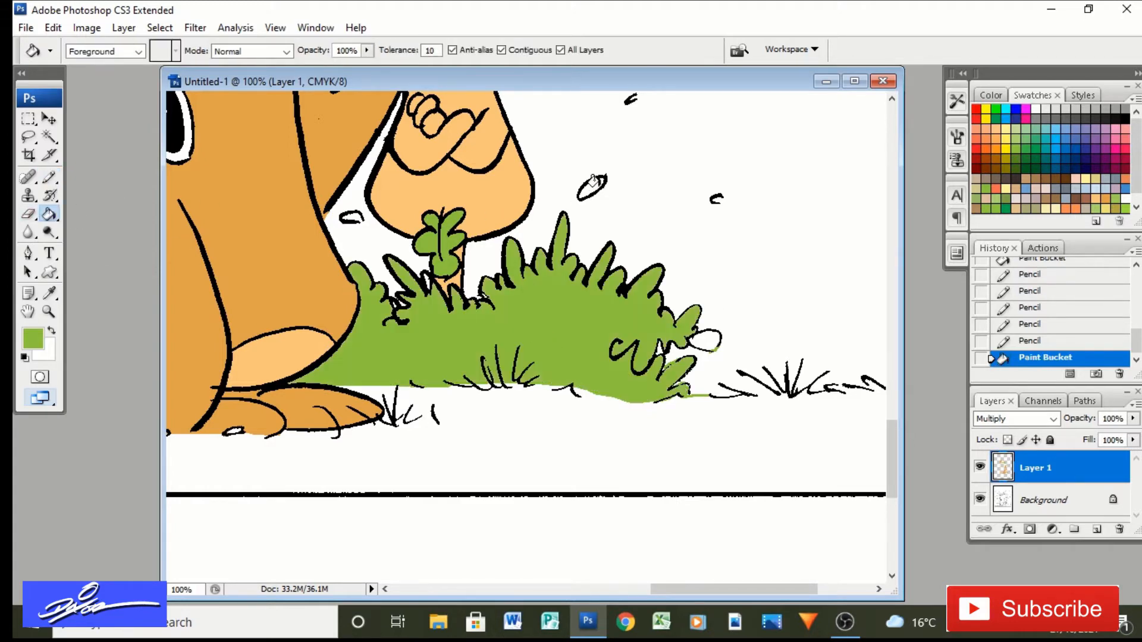
{"action": "left_click", "coordinate": [704, 339]}
{"action": "scroll", "coordinate": [571, 286], "scroll_direction": "up", "scroll_amount": 4}
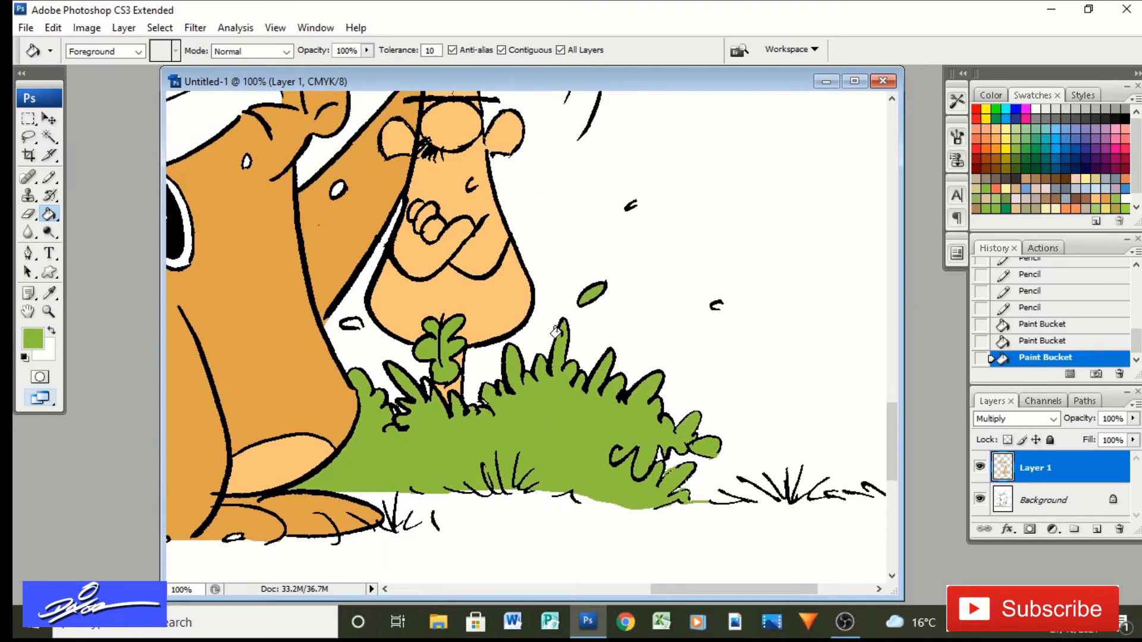
{"action": "scroll", "coordinate": [565, 237], "scroll_direction": "up", "scroll_amount": 2}
{"action": "left_click", "coordinate": [50, 178]}
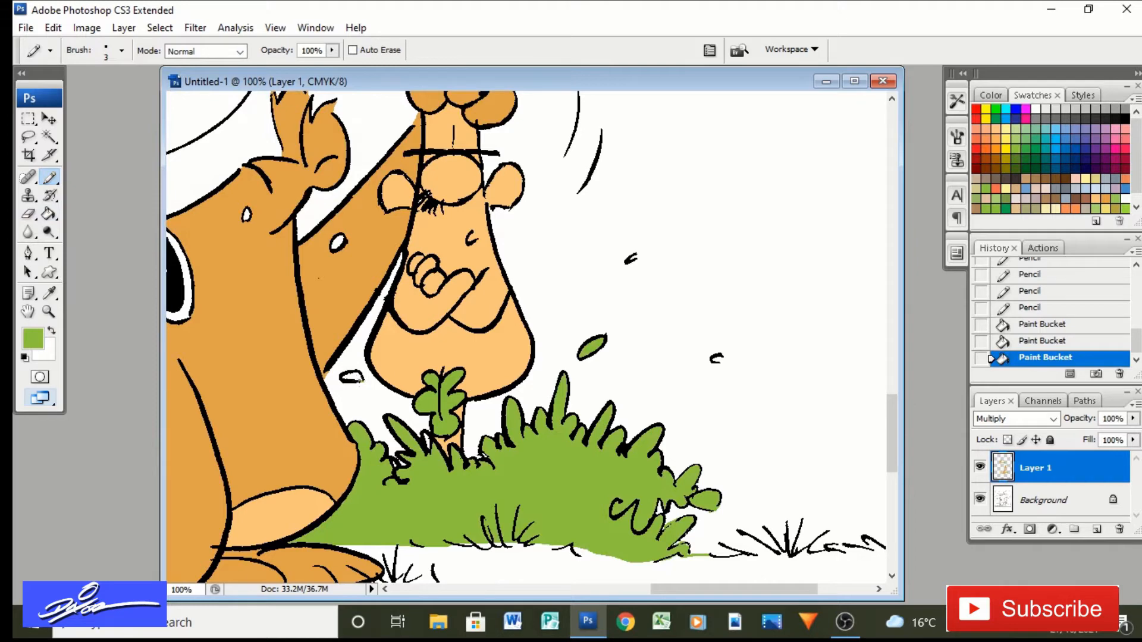
{"action": "left_click", "coordinate": [49, 215]}
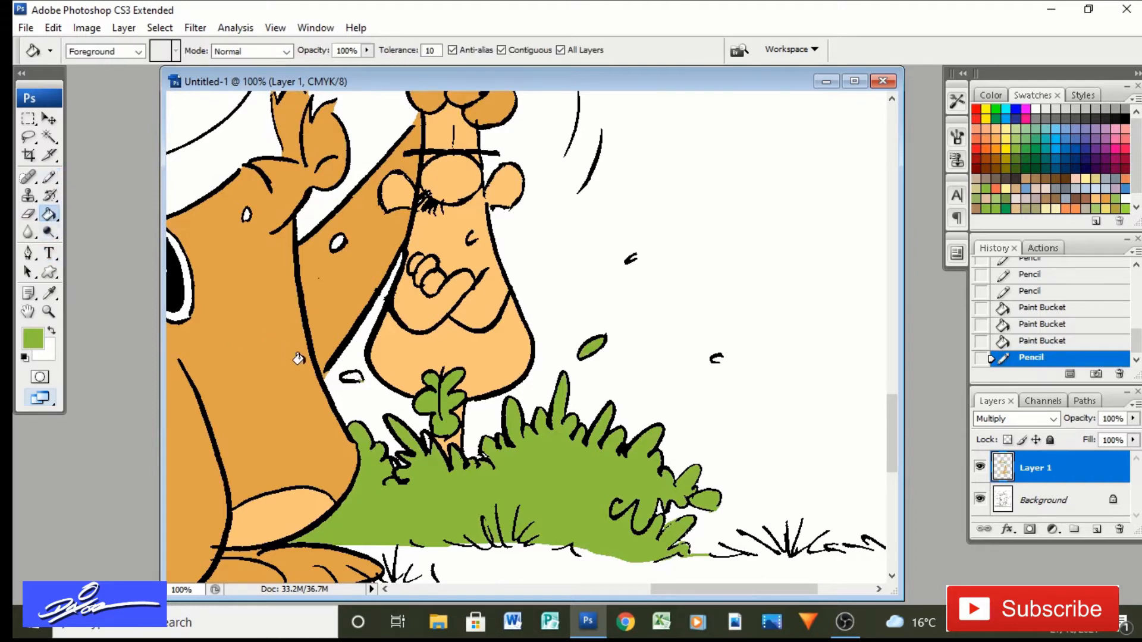
{"action": "left_click", "coordinate": [350, 375]}
{"action": "left_click", "coordinate": [337, 244]}
{"action": "scroll", "coordinate": [647, 391], "scroll_direction": "up", "scroll_amount": 6}
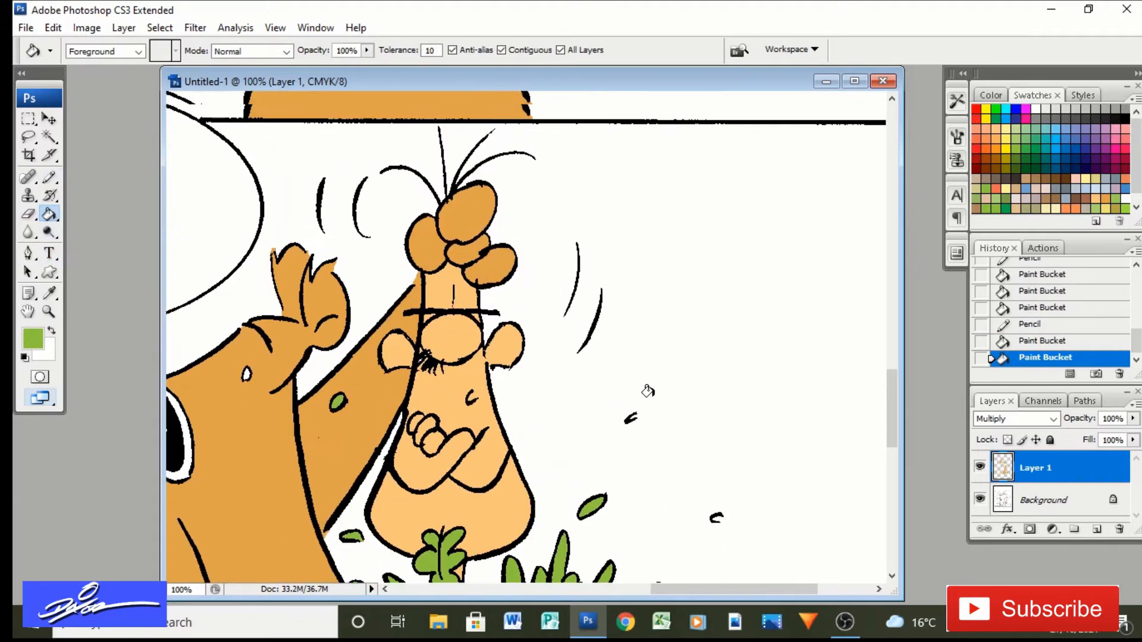
Fill the flowers on the small character's head in the bottom and middle panels with red
{"action": "key", "text": "ctrl+minus"}
{"action": "key", "text": "ctrl+minus"}
{"action": "key", "text": "ctrl+minus"}
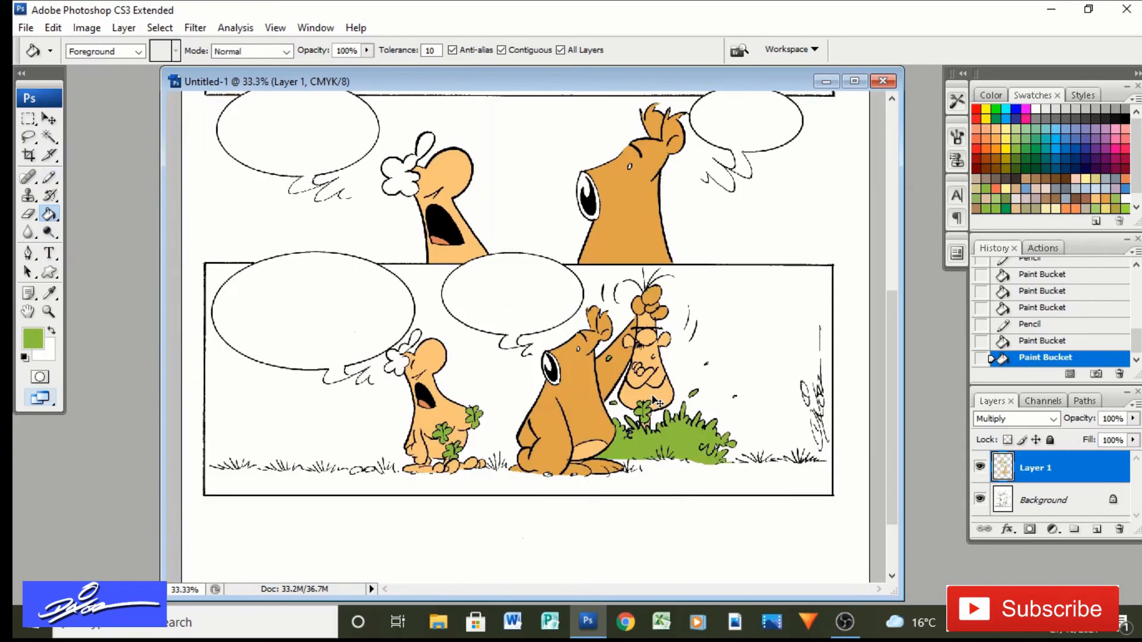
{"action": "left_click", "coordinate": [977, 109]}
{"action": "left_click", "coordinate": [49, 311]}
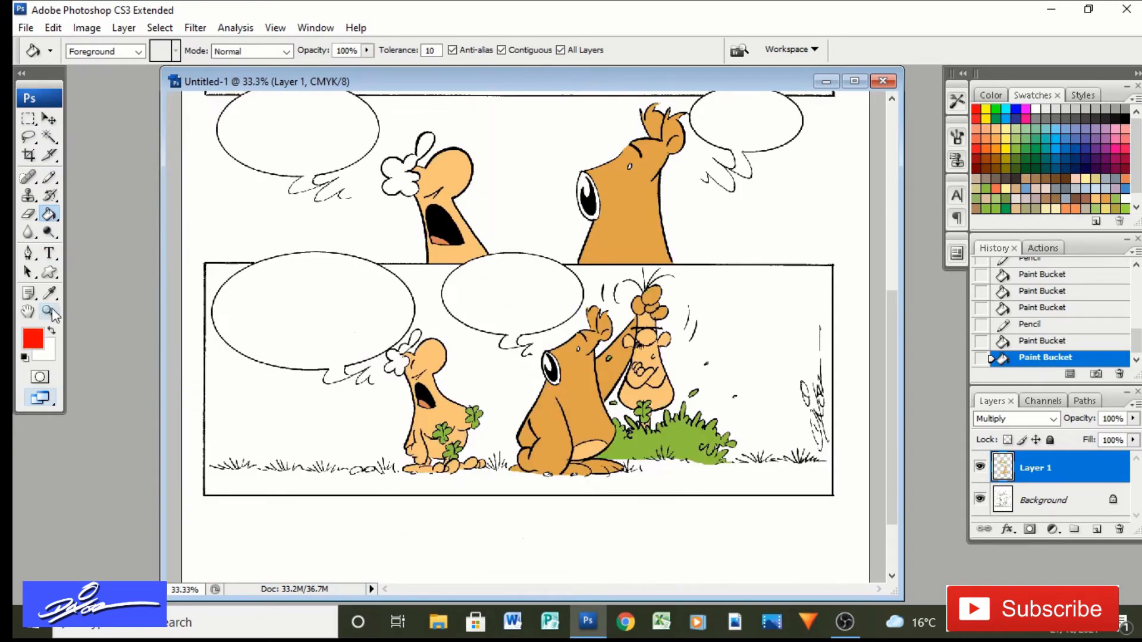
{"action": "left_click", "coordinate": [416, 376]}
{"action": "left_click", "coordinate": [415, 303]}
{"action": "left_click", "coordinate": [390, 288]}
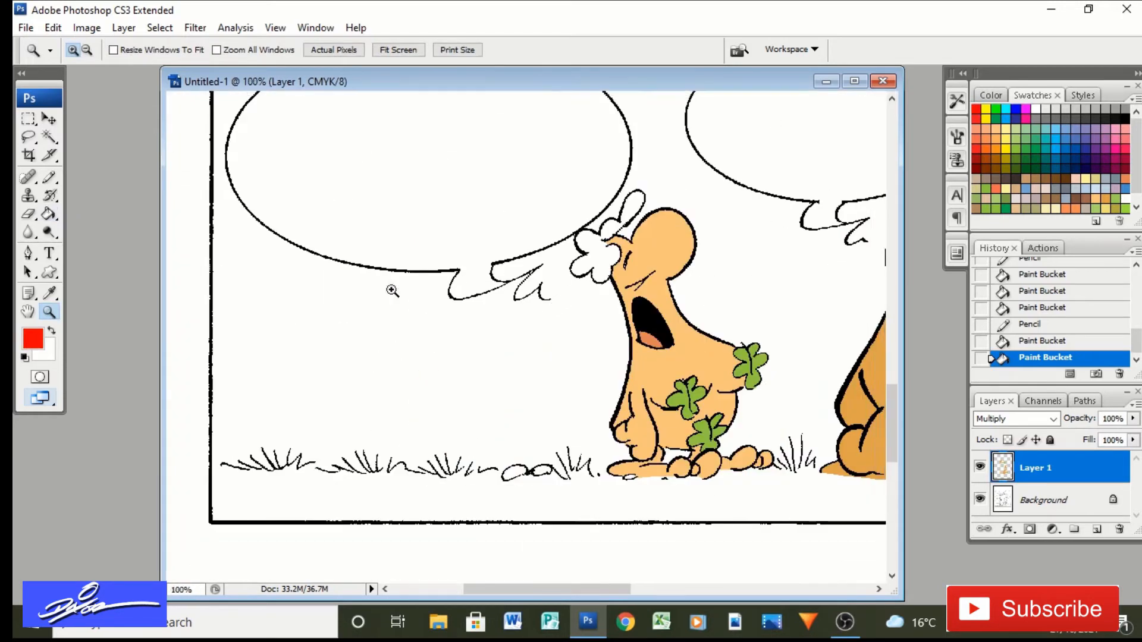
{"action": "left_click", "coordinate": [49, 213]}
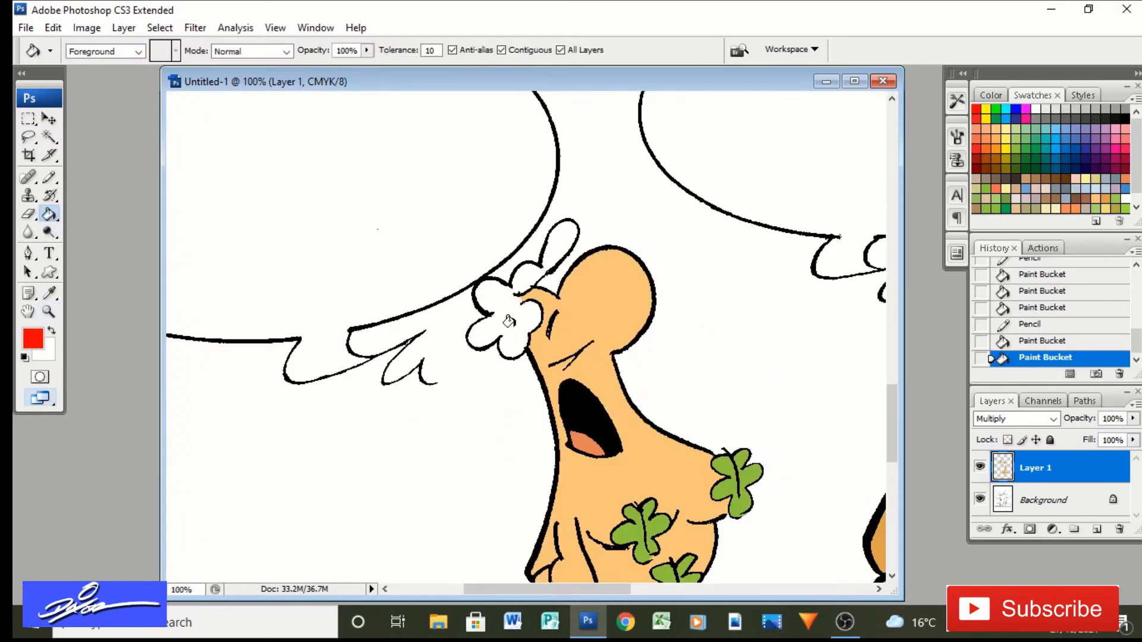
{"action": "left_click", "coordinate": [500, 324]}
{"action": "left_click_drag", "start_coordinate": [893, 455], "coordinate": [900, 255]}
{"action": "left_click", "coordinate": [511, 324]}
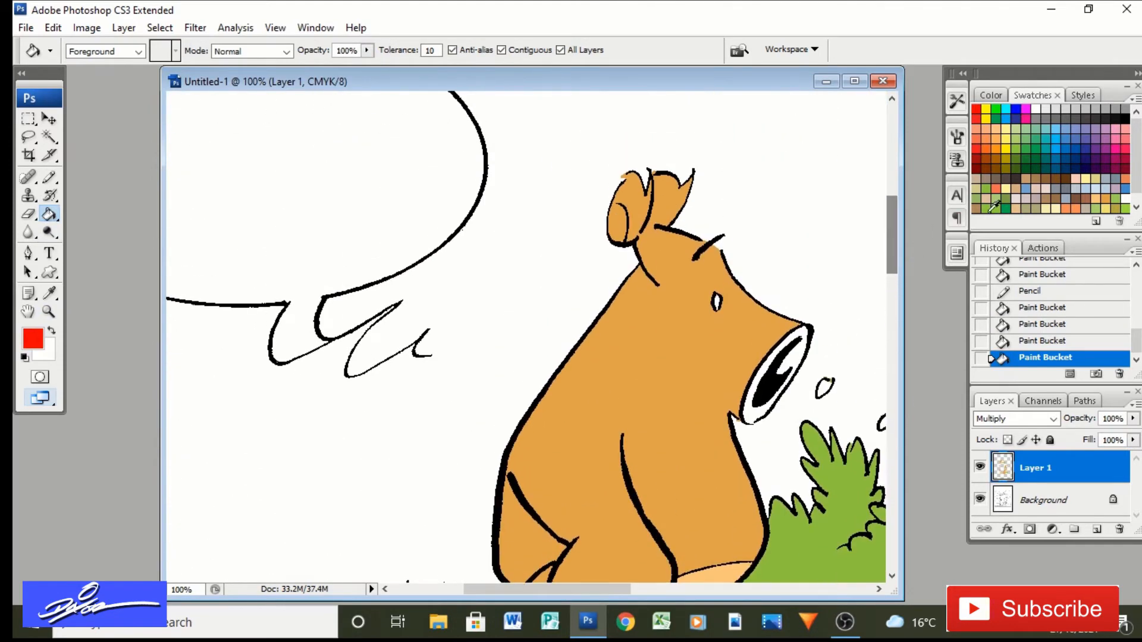
Close the gap in the top panel bear's nose outline with a blue Pencil mark and fill the nose with blue
{"action": "left_click", "coordinate": [1035, 187]}
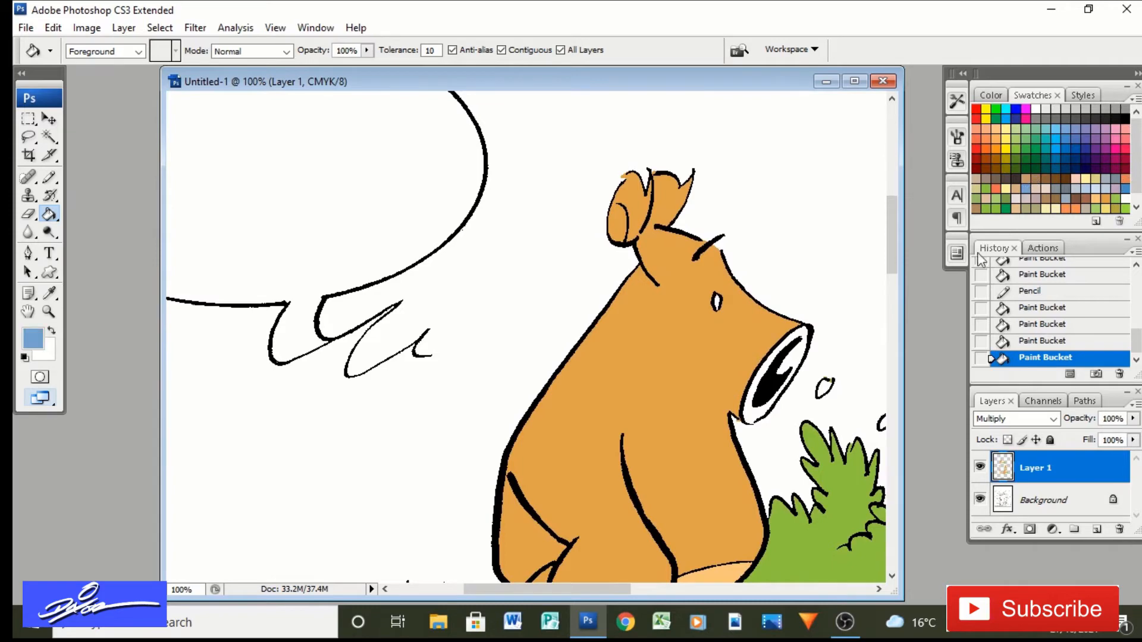
{"action": "left_click", "coordinate": [49, 177]}
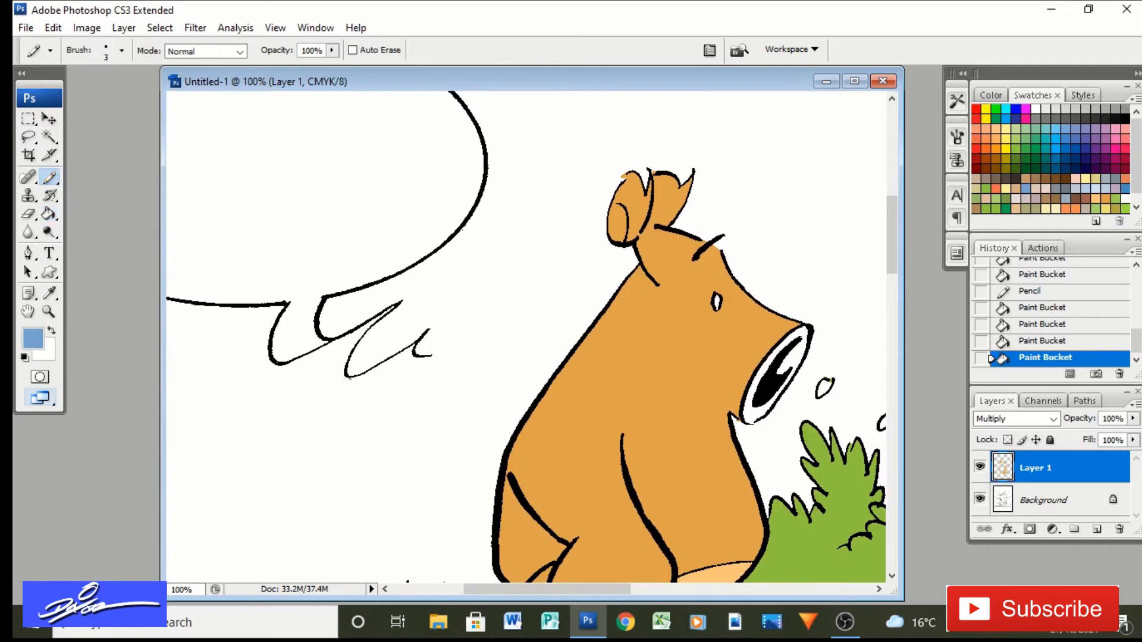
{"action": "left_click", "coordinate": [751, 425]}
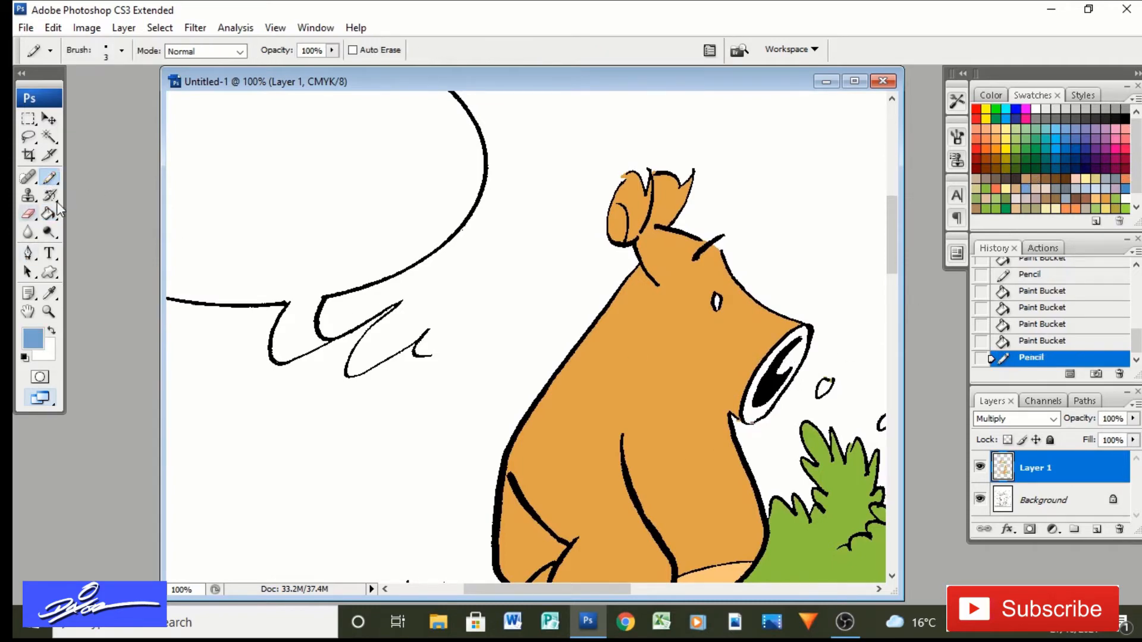
{"action": "left_click", "coordinate": [50, 213]}
{"action": "left_click", "coordinate": [748, 411]}
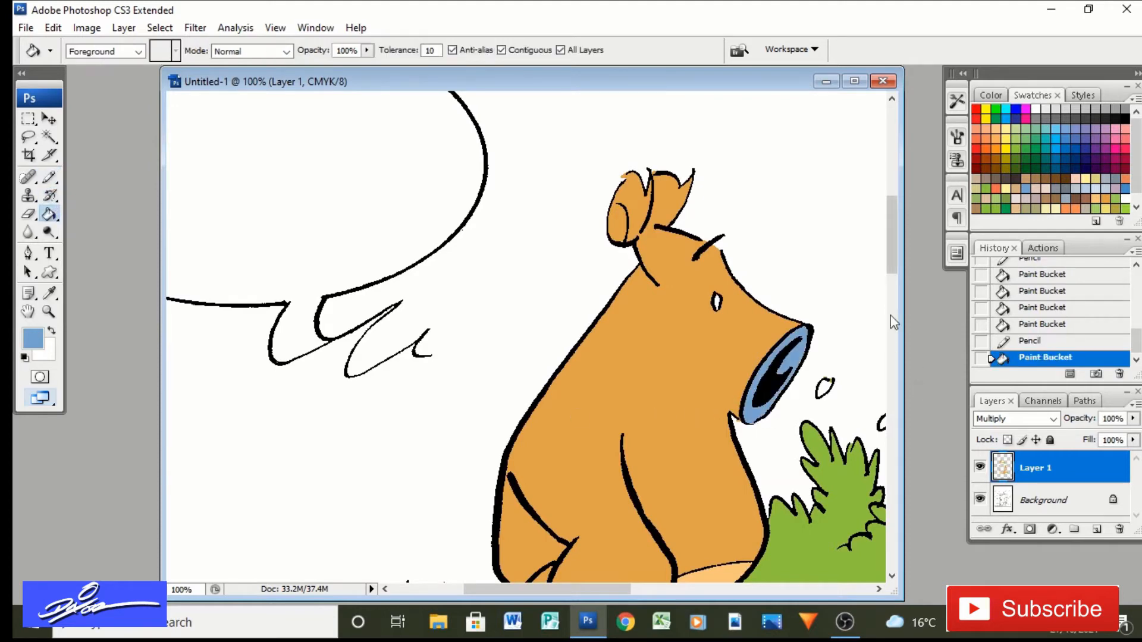
Fill the bear's nose with the same blue in the middle and bottom panels
{"action": "left_click_drag", "start_coordinate": [892, 256], "coordinate": [892, 366]}
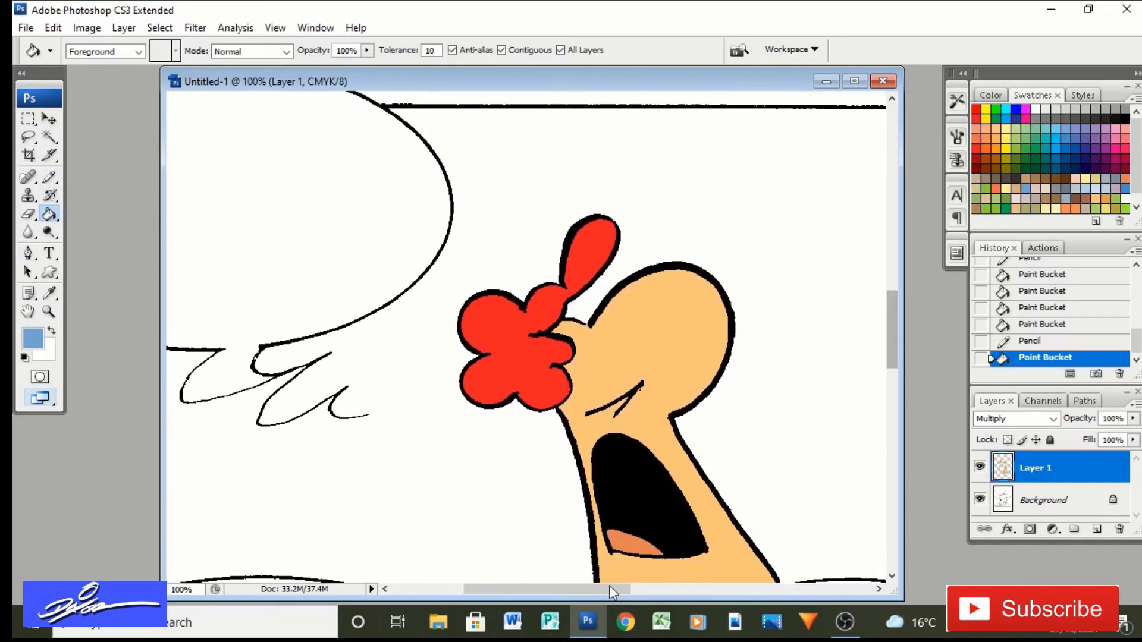
{"action": "left_click_drag", "start_coordinate": [609, 587], "coordinate": [721, 591]}
{"action": "left_click", "coordinate": [616, 469]}
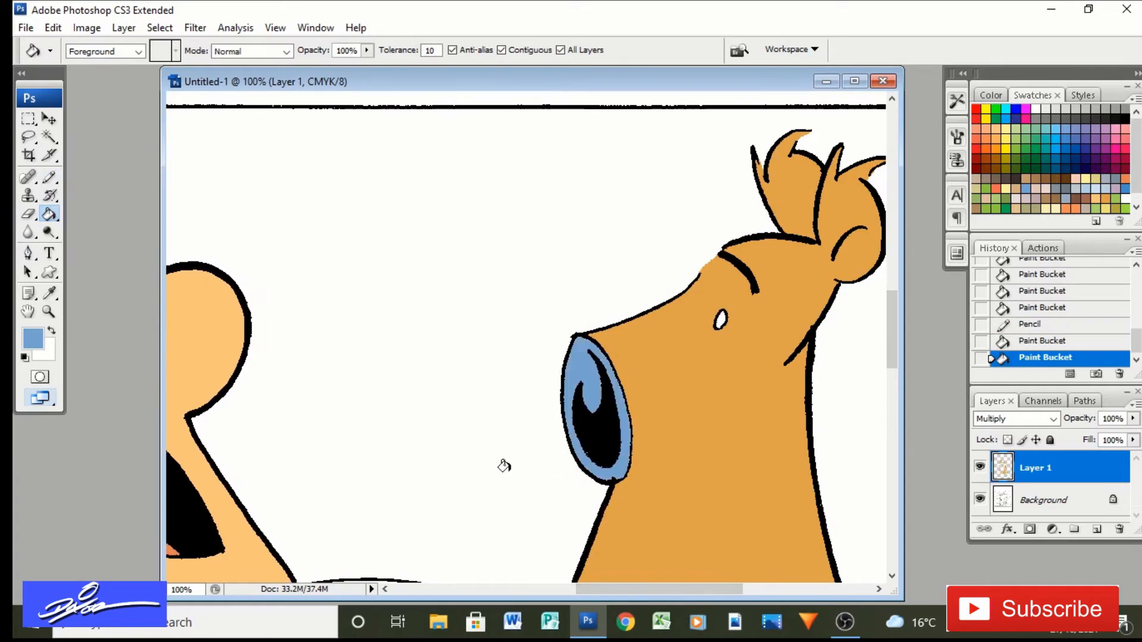
{"action": "left_click_drag", "start_coordinate": [896, 351], "coordinate": [891, 440]}
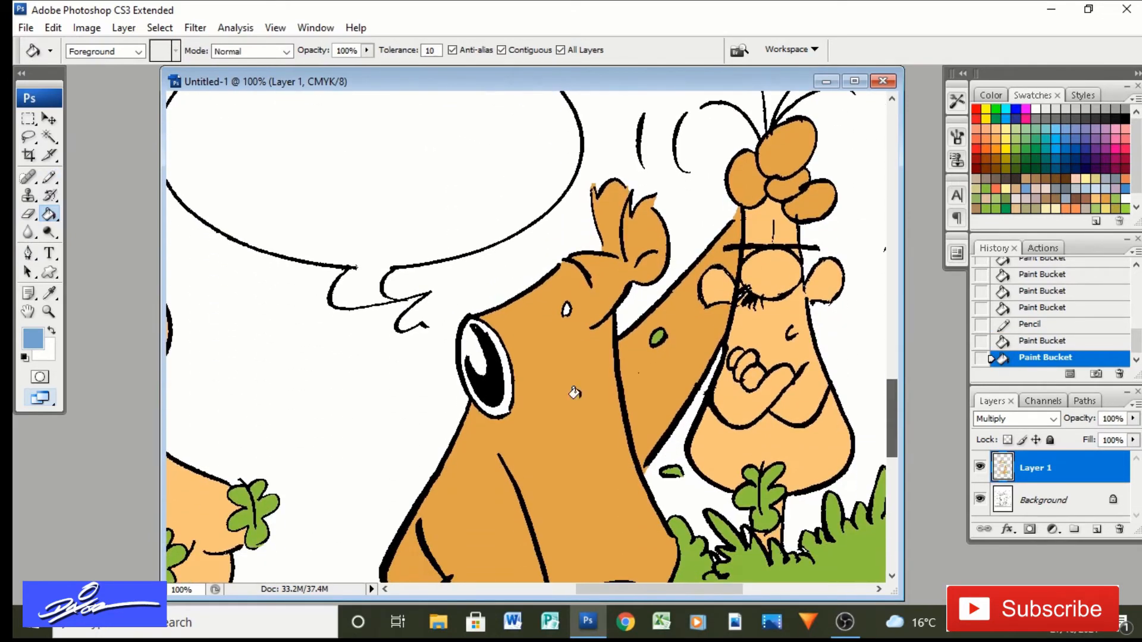
{"action": "left_click", "coordinate": [503, 394]}
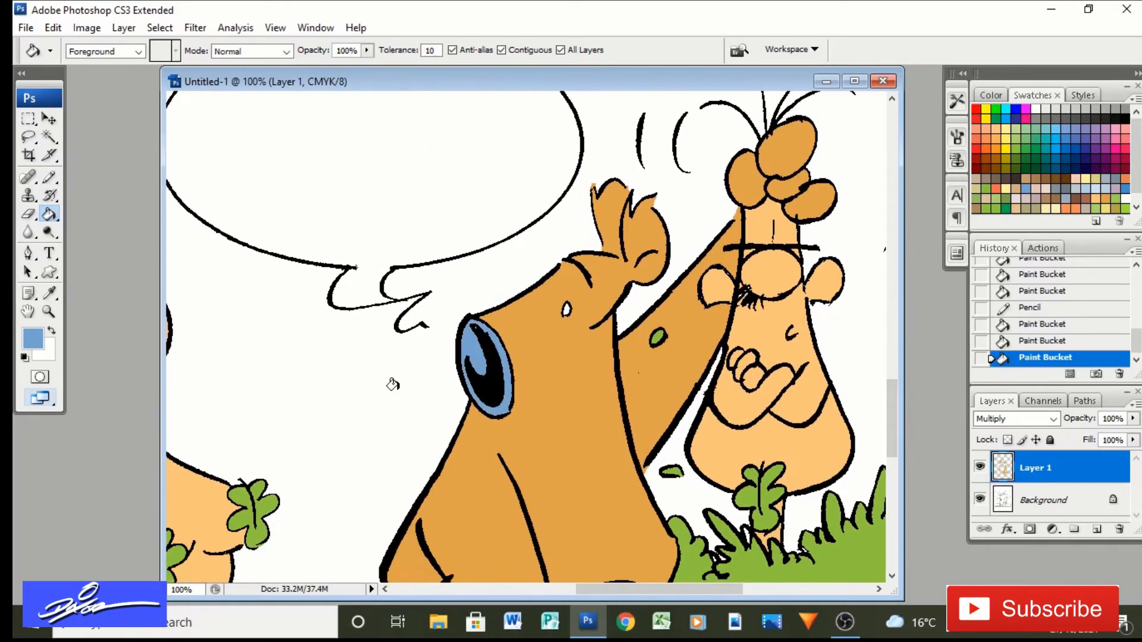
Recolour the bushes in the top and bottom panels with a darker green
{"action": "key", "text": "ctrl+minus"}
{"action": "key", "text": "ctrl+minus"}
{"action": "key", "text": "ctrl+minus"}
{"action": "key", "text": "ctrl+minus"}
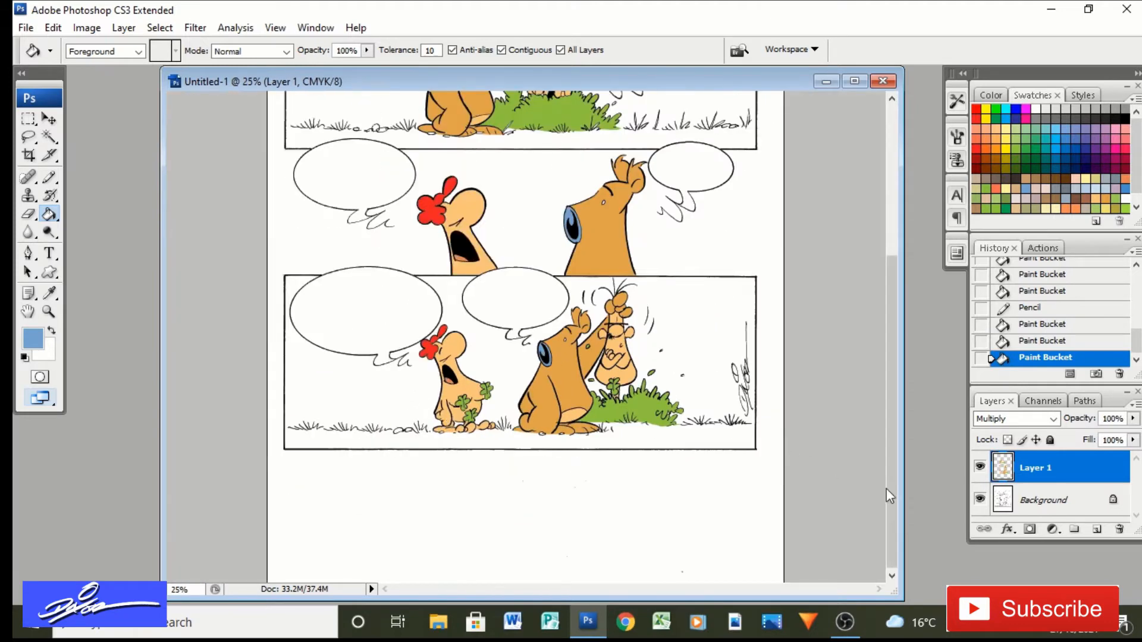
{"action": "left_click_drag", "start_coordinate": [889, 496], "coordinate": [912, 395]}
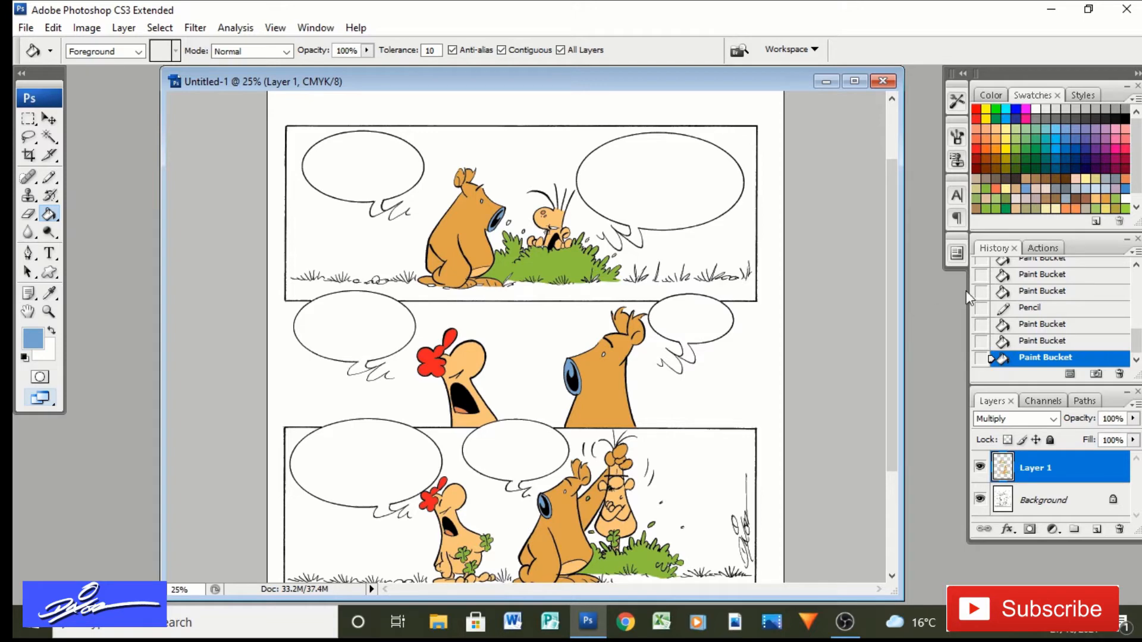
{"action": "left_click", "coordinate": [995, 208]}
{"action": "left_click", "coordinate": [551, 284]}
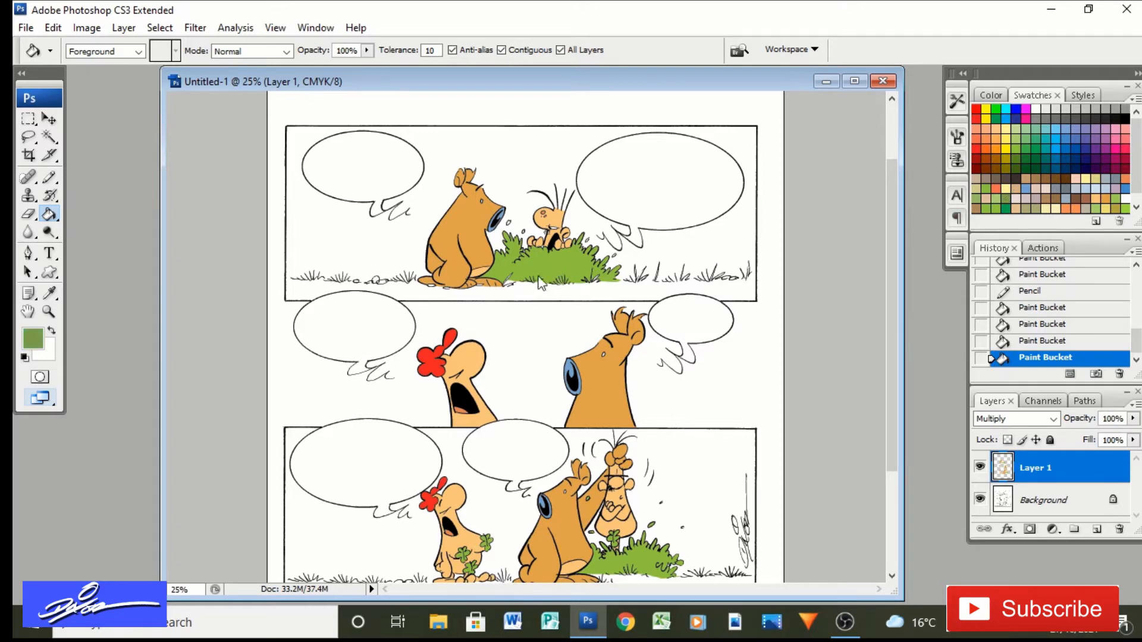
{"action": "left_click", "coordinate": [631, 560]}
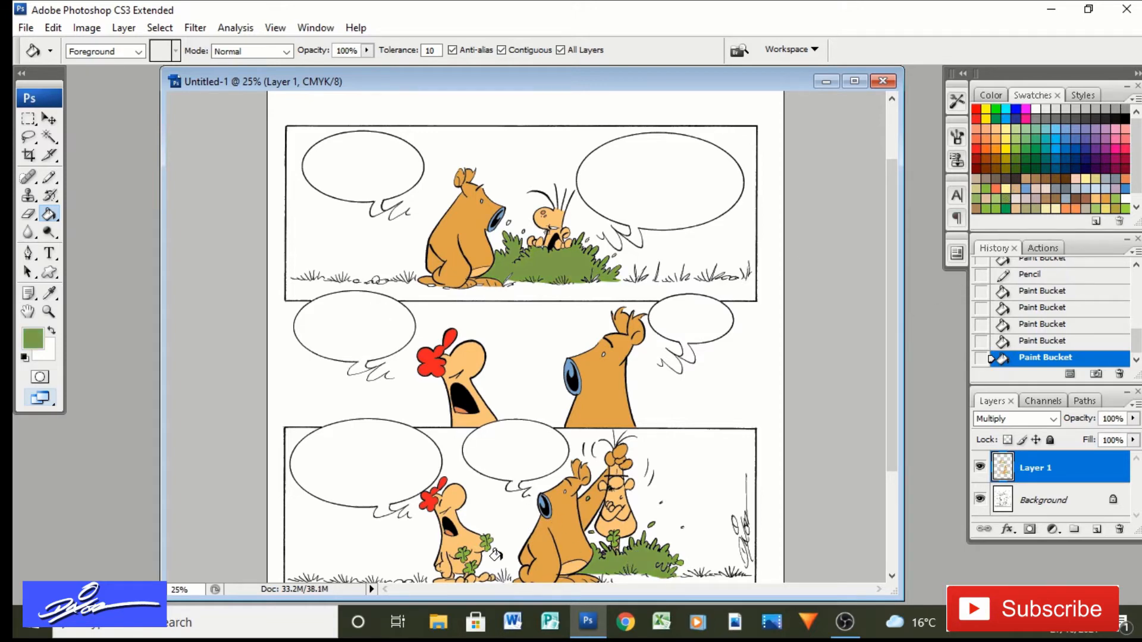
{"action": "left_click", "coordinate": [677, 560]}
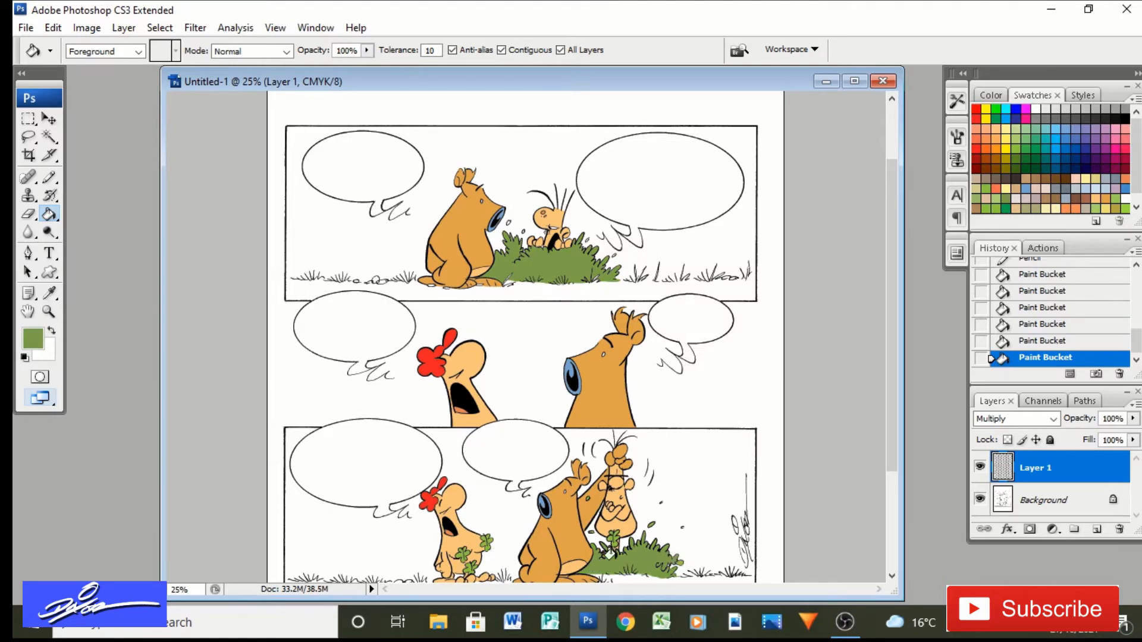
{"action": "left_click", "coordinate": [648, 523]}
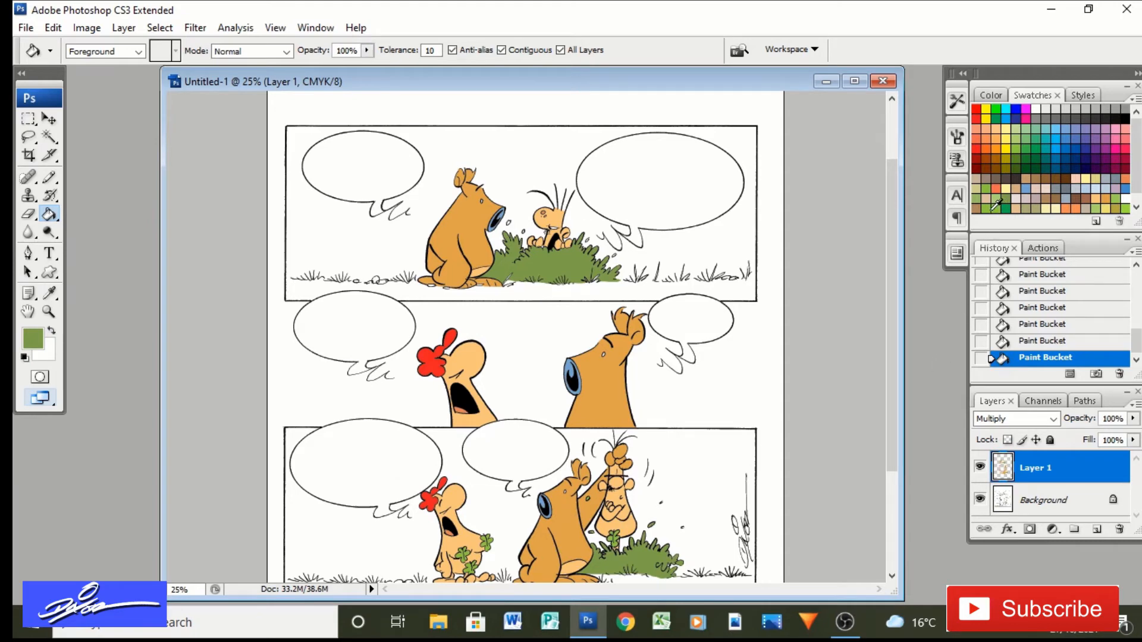
Pick the lighter green, try to fill the top panel's ground with it, and undo the fill
{"action": "left_click", "coordinate": [994, 204]}
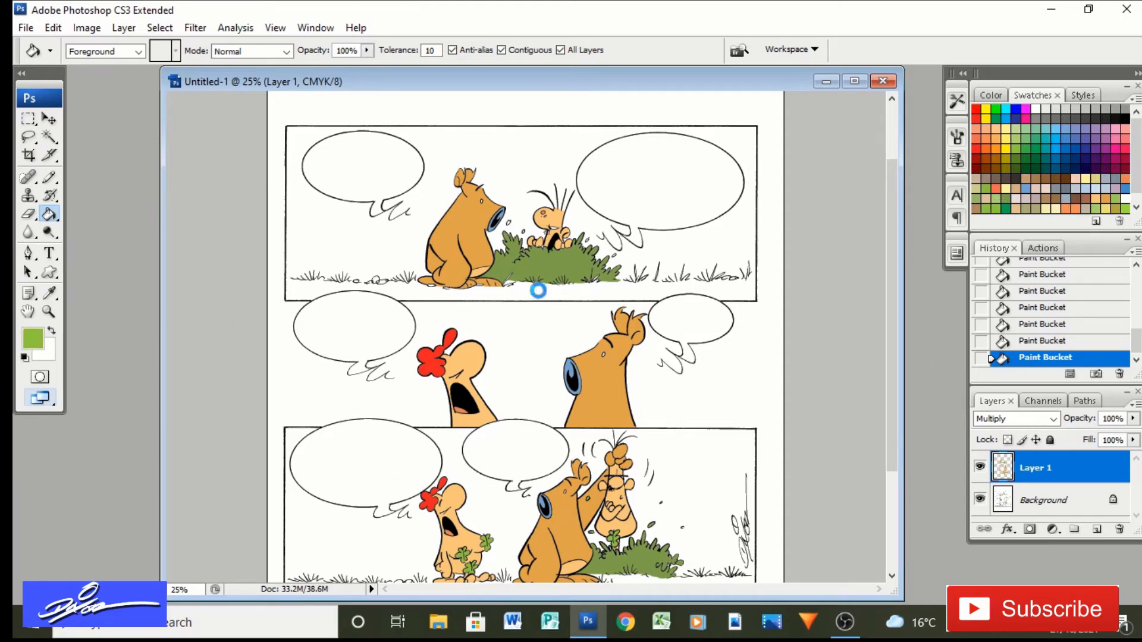
{"action": "left_click", "coordinate": [538, 291]}
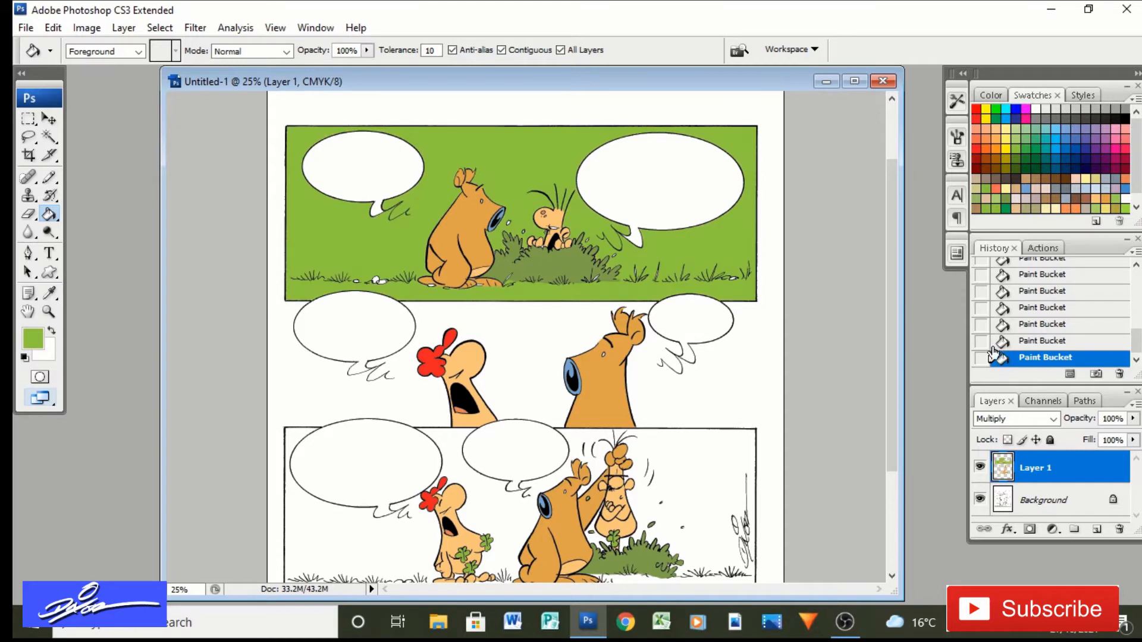
{"action": "left_click", "coordinate": [1028, 348]}
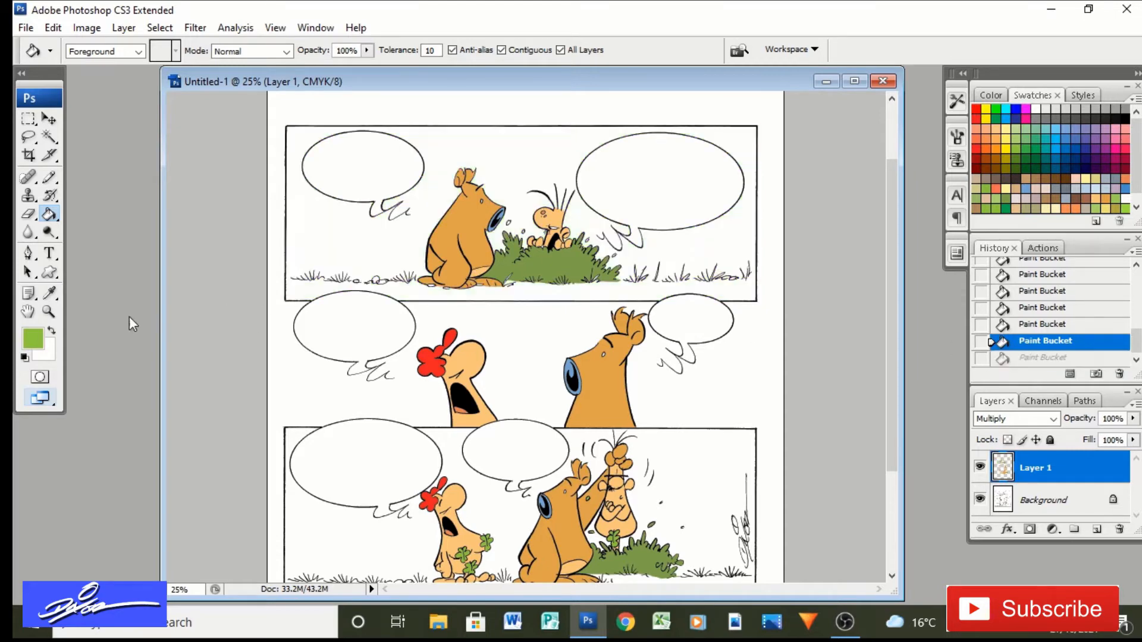
Connect the top panel's ground line with the light green Pencil from the bear's foot through grass and stones to the left border
{"action": "left_click", "coordinate": [49, 311]}
{"action": "left_click", "coordinate": [401, 297]}
{"action": "left_click", "coordinate": [401, 297]}
{"action": "left_click", "coordinate": [417, 309]}
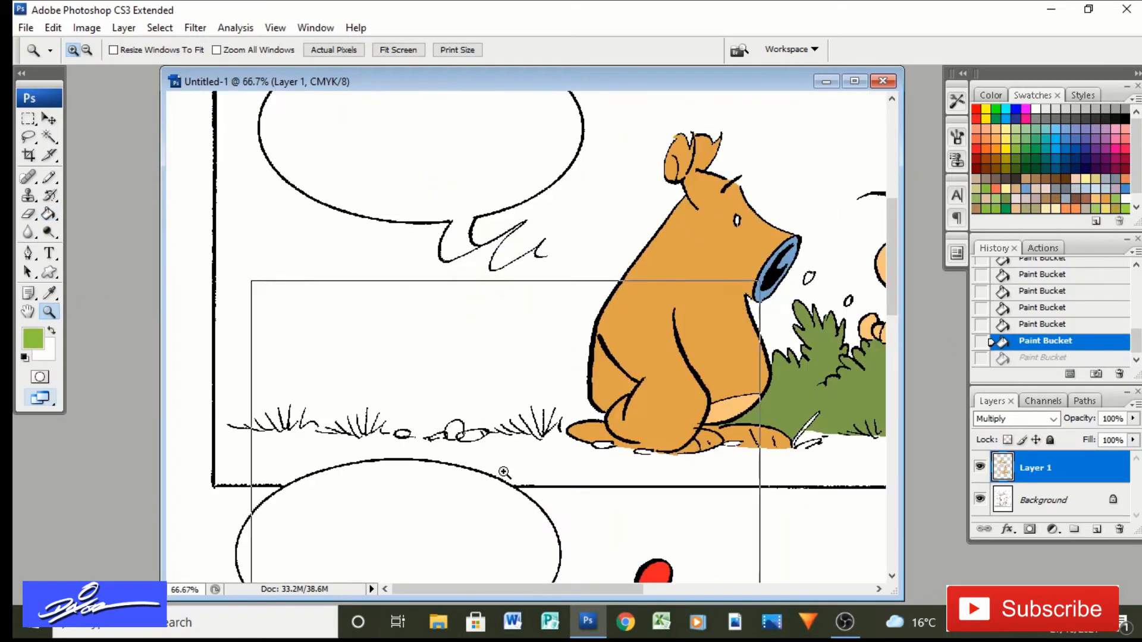
{"action": "left_click", "coordinate": [512, 444]}
{"action": "left_click", "coordinate": [49, 177]}
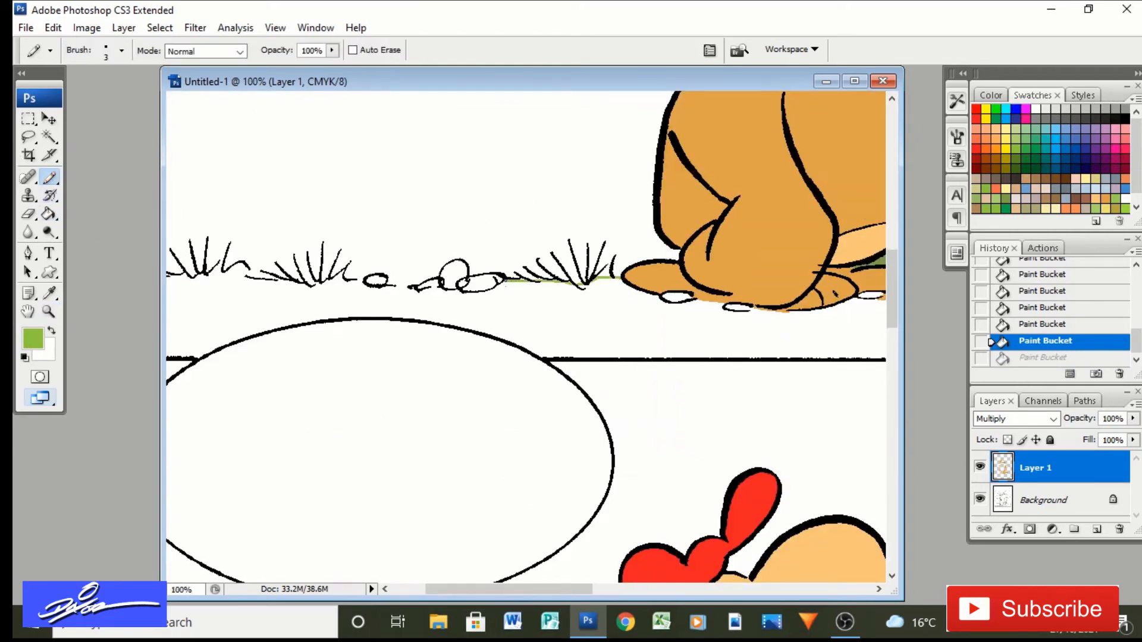
{"action": "left_click", "coordinate": [437, 286]}
{"action": "left_click", "coordinate": [401, 287]}
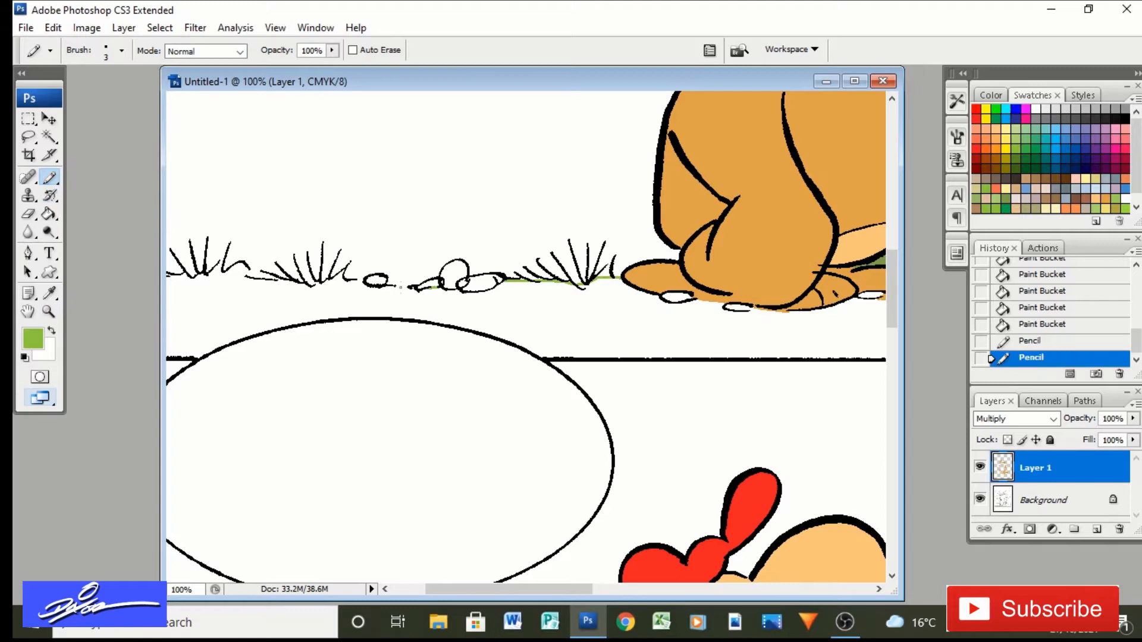
{"action": "left_click", "coordinate": [391, 285]}
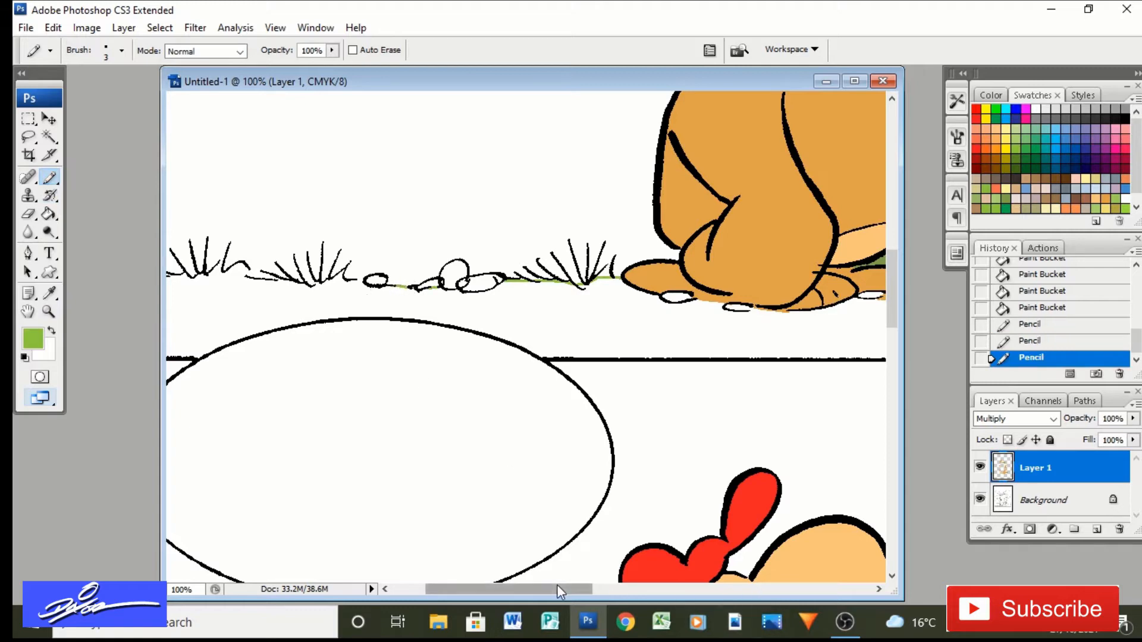
{"action": "left_click_drag", "start_coordinate": [557, 588], "coordinate": [508, 595]}
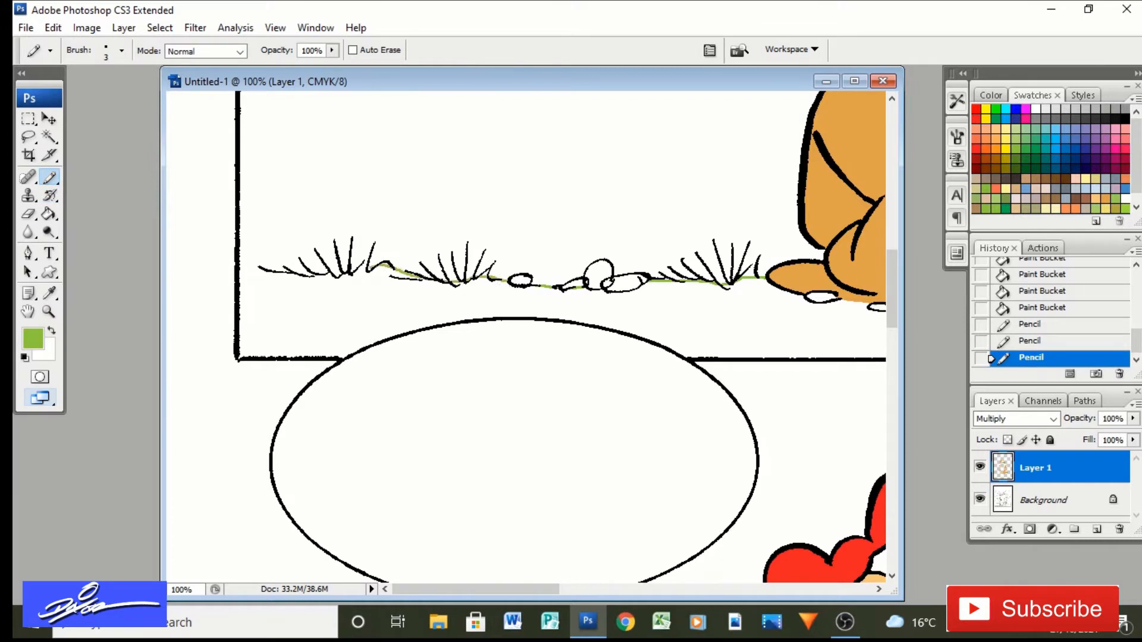
{"action": "left_click", "coordinate": [385, 384]}
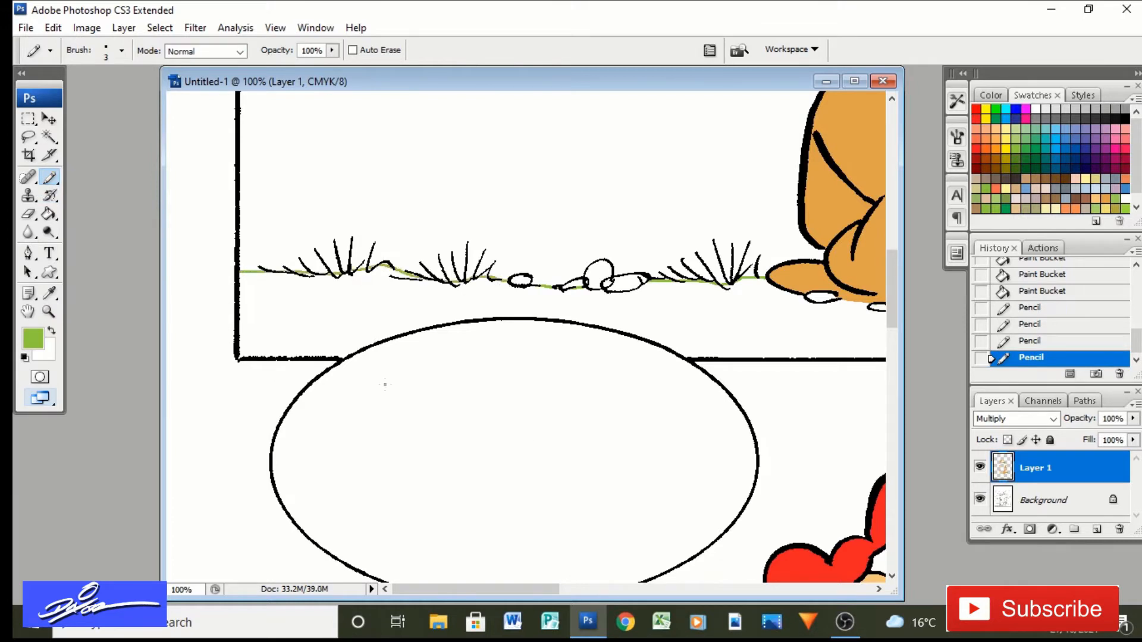
Extend the light green Pencil ground line from the top panel's bush through the grass tufts to the right border
{"action": "left_click_drag", "start_coordinate": [541, 589], "coordinate": [841, 600]}
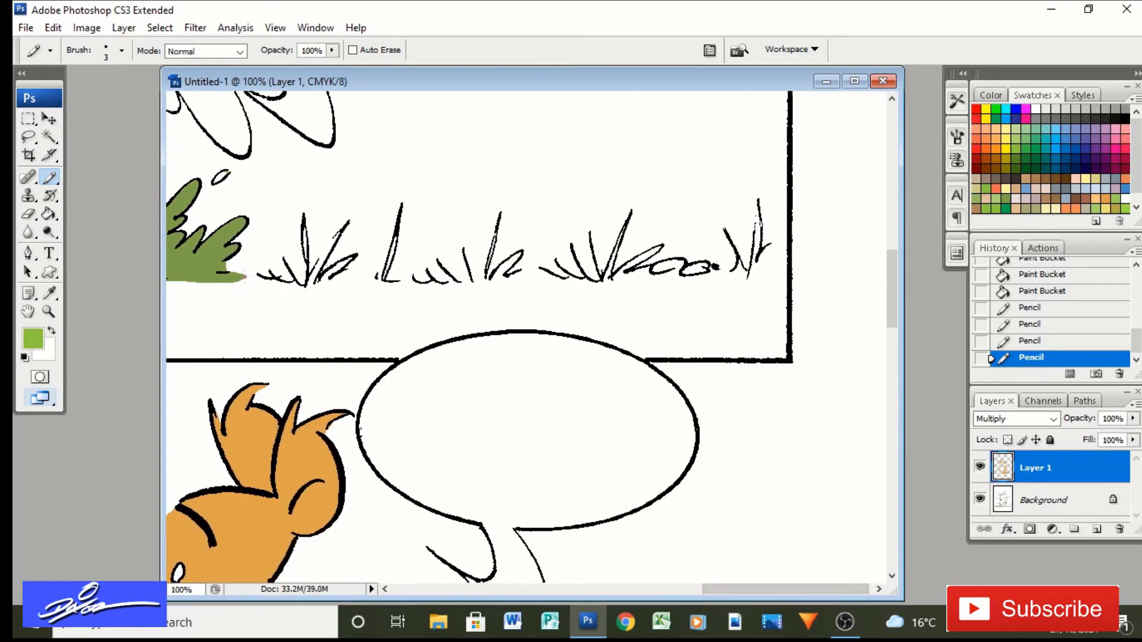
{"action": "left_click_drag", "start_coordinate": [284, 279], "coordinate": [300, 284]}
{"action": "left_click_drag", "start_coordinate": [328, 248], "coordinate": [340, 232]}
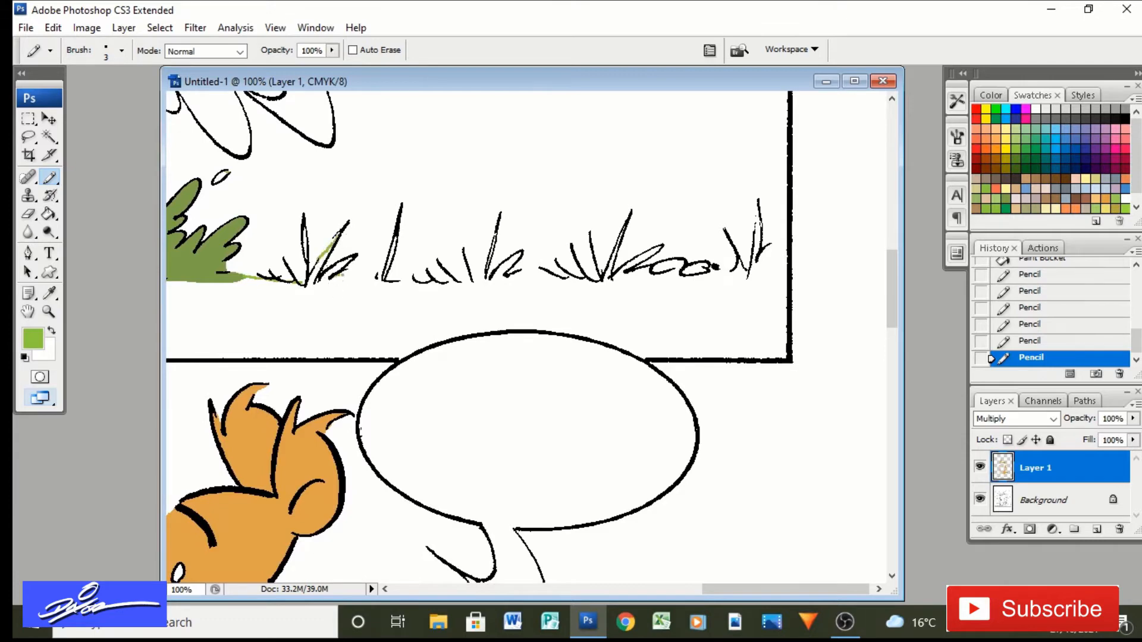
{"action": "left_click_drag", "start_coordinate": [379, 278], "coordinate": [384, 279]}
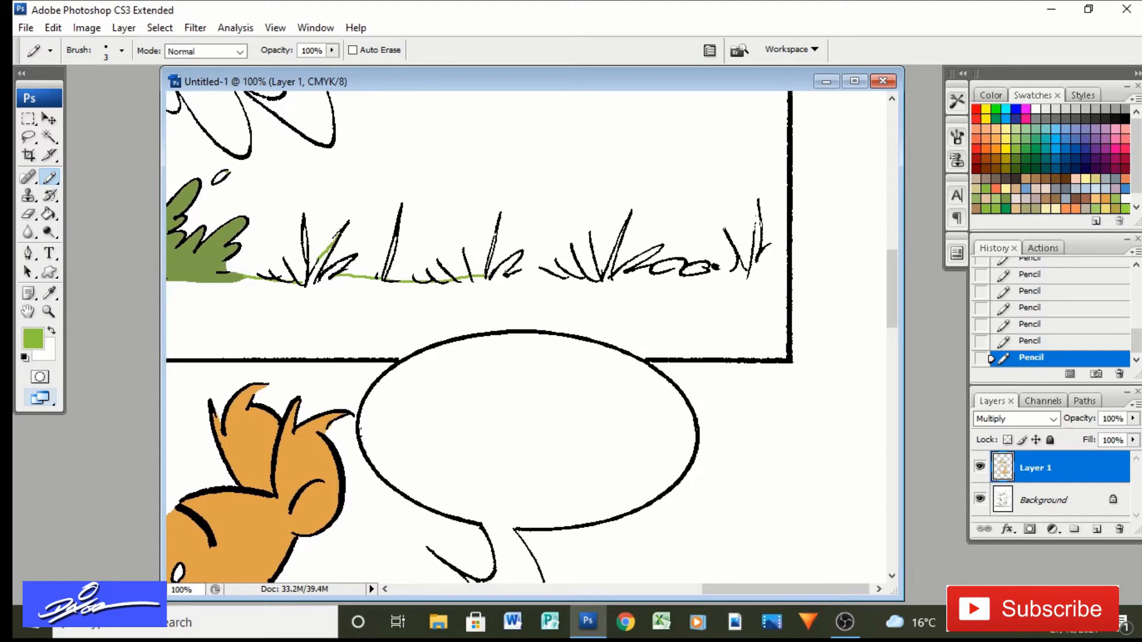
{"action": "left_click_drag", "start_coordinate": [711, 270], "coordinate": [788, 266]}
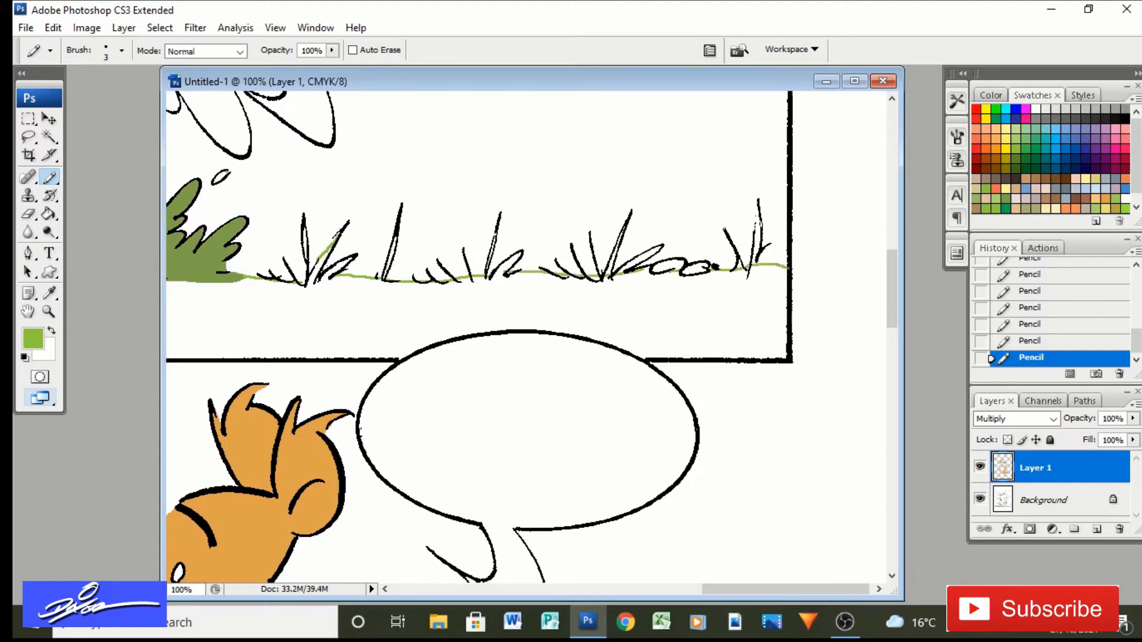
Fill the top panel's ground and the closed grass blades near the right border with light green
{"action": "left_click", "coordinate": [49, 215]}
{"action": "left_click", "coordinate": [253, 309]}
{"action": "left_click", "coordinate": [613, 264]}
{"action": "left_click", "coordinate": [634, 262]}
Close the open grass blade at the top panel's right end with the Pencil and fill the remaining white blades with light green
{"action": "key", "text": "b"}
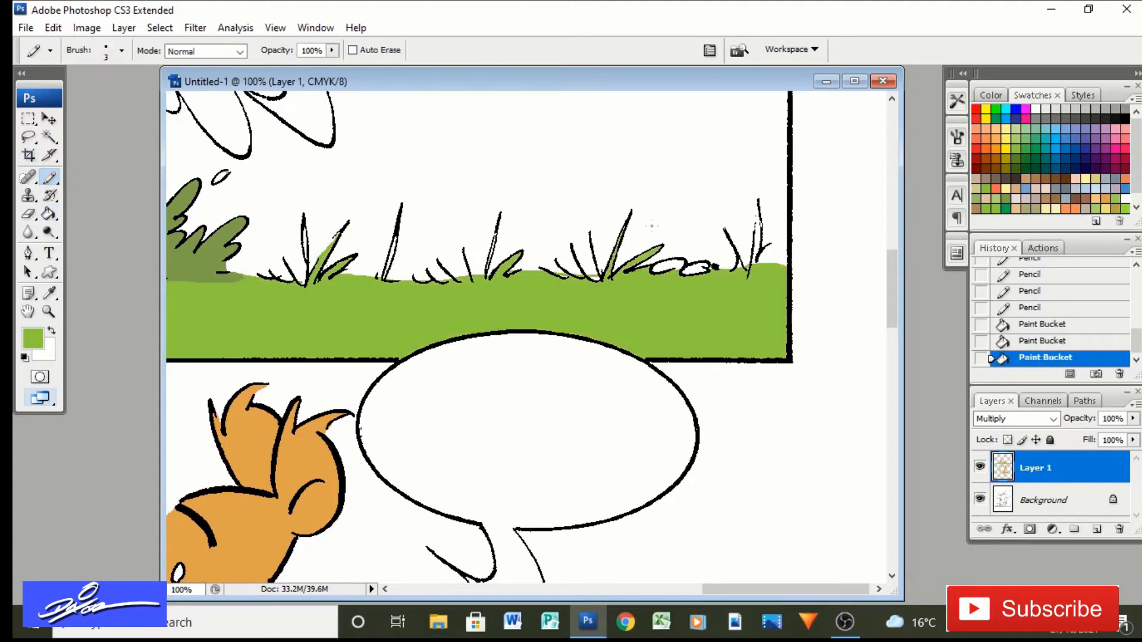
{"action": "left_click_drag", "start_coordinate": [754, 231], "coordinate": [758, 205]}
{"action": "left_click", "coordinate": [49, 214]}
{"action": "left_click", "coordinate": [756, 241]}
{"action": "left_click", "coordinate": [390, 253]}
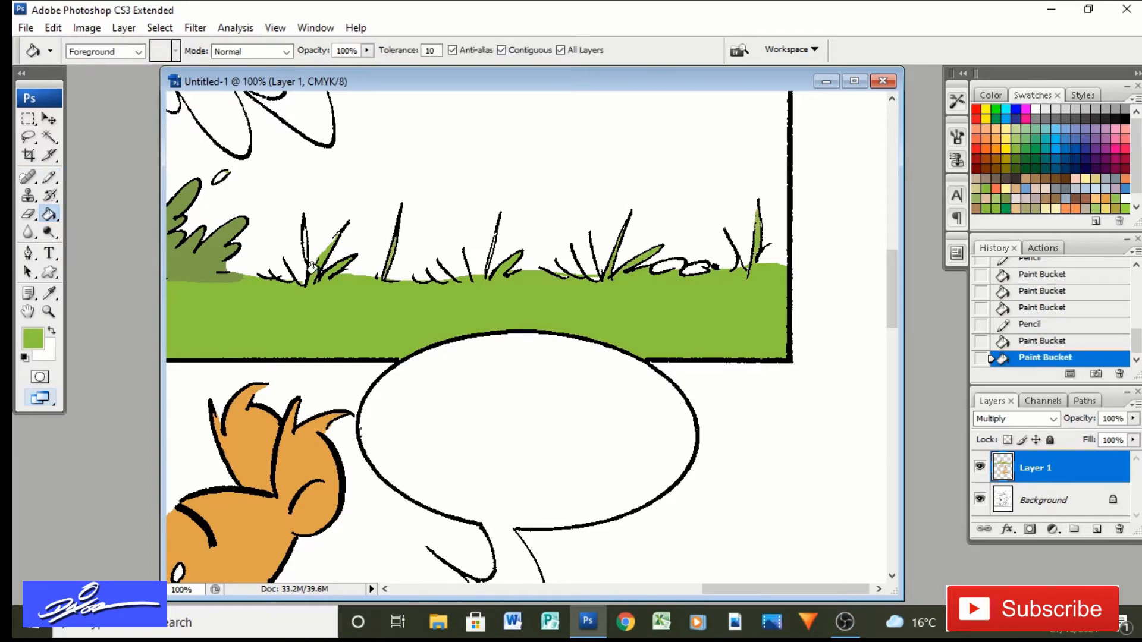
{"action": "left_click", "coordinate": [304, 246]}
{"action": "key", "text": "ctrl+minus"}
{"action": "key", "text": "ctrl+minus"}
{"action": "key", "text": "ctrl+minus"}
{"action": "key", "text": "ctrl+minus"}
{"action": "key", "text": "ctrl+minus"}
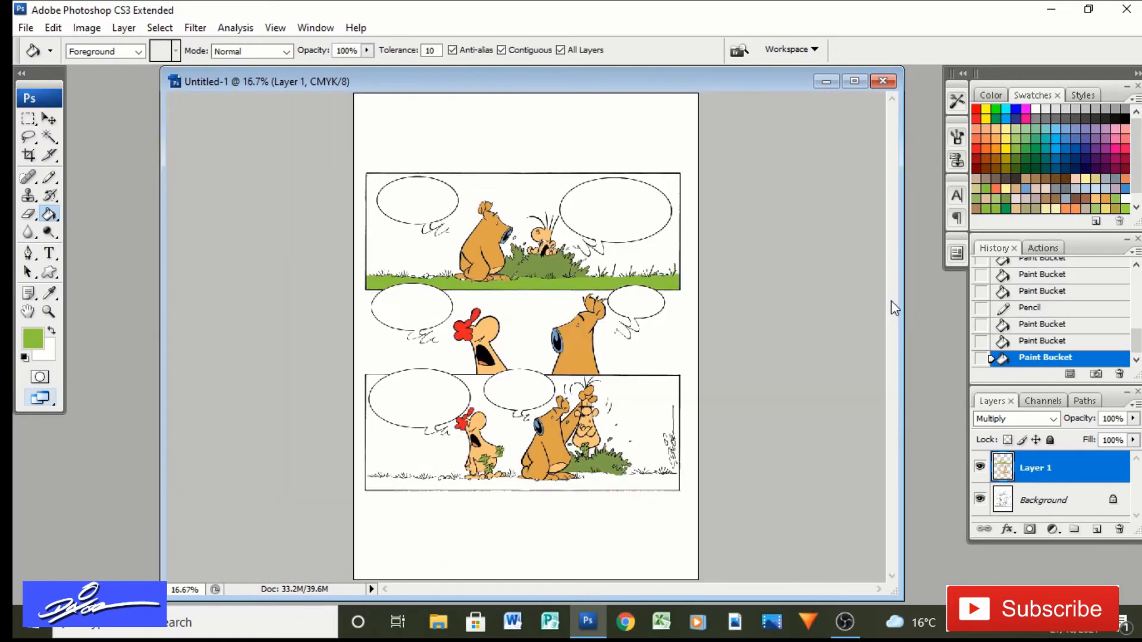
Trace the bottom panel's ground line with the light green Pencil from the left border through grass and stones to the small character's foot
{"action": "left_click", "coordinate": [48, 311]}
{"action": "left_click", "coordinate": [437, 450]}
{"action": "left_click", "coordinate": [458, 311]}
{"action": "key", "text": "b"}
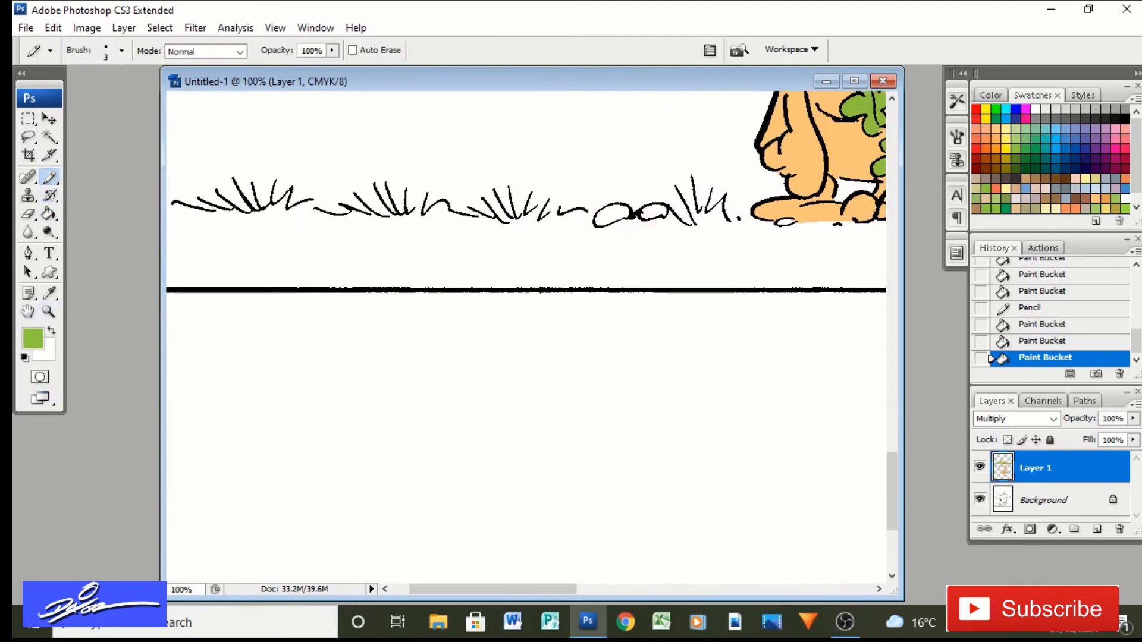
{"action": "left_click_drag", "start_coordinate": [564, 210], "coordinate": [196, 208]}
{"action": "scroll", "coordinate": [304, 311], "scroll_direction": "left", "scroll_amount": 3}
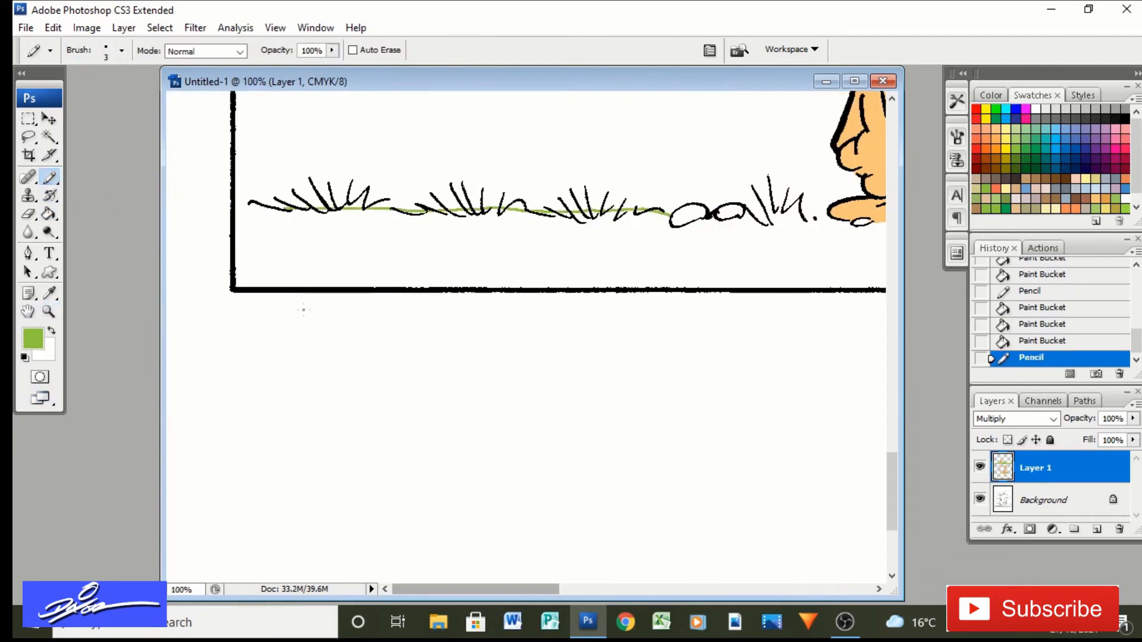
{"action": "left_click_drag", "start_coordinate": [274, 208], "coordinate": [240, 205]}
{"action": "left_click_drag", "start_coordinate": [767, 213], "coordinate": [833, 215]}
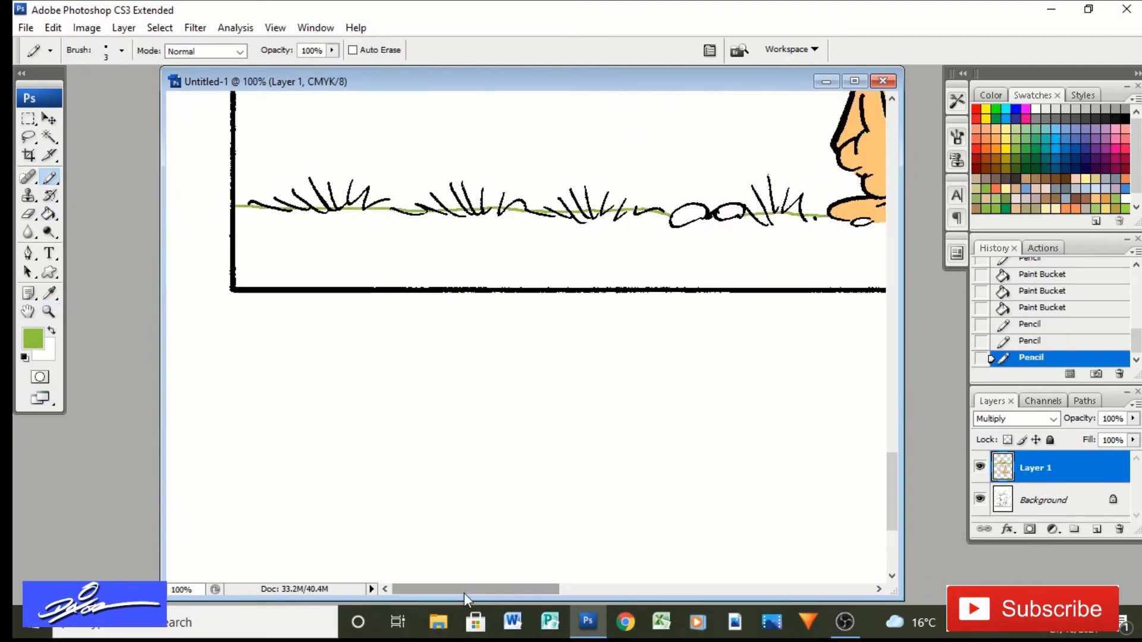
Extend the light green Pencil ground line from the bottom panel's bush through the grass tufts to the right border
{"action": "left_click_drag", "start_coordinate": [464, 594], "coordinate": [720, 588]}
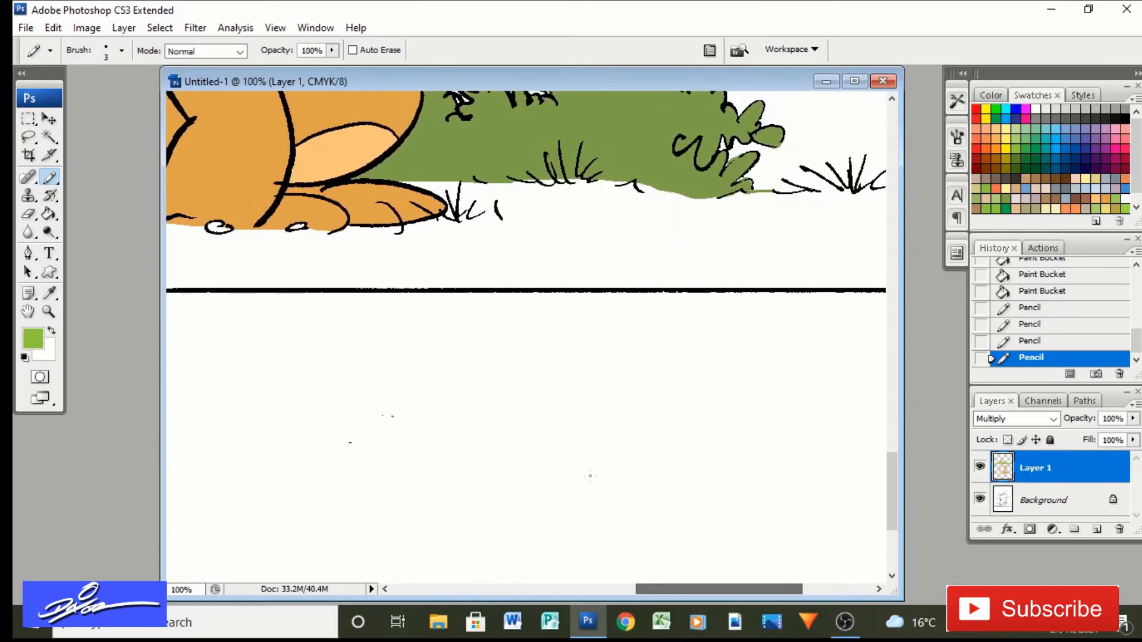
{"action": "left_click_drag", "start_coordinate": [651, 613], "coordinate": [721, 613]}
{"action": "mouse_move", "coordinate": [481, 191]}
{"action": "left_mouse_down"}
{"action": "mouse_move", "coordinate": [663, 183]}
{"action": "mouse_move", "coordinate": [770, 189]}
{"action": "left_mouse_up"}
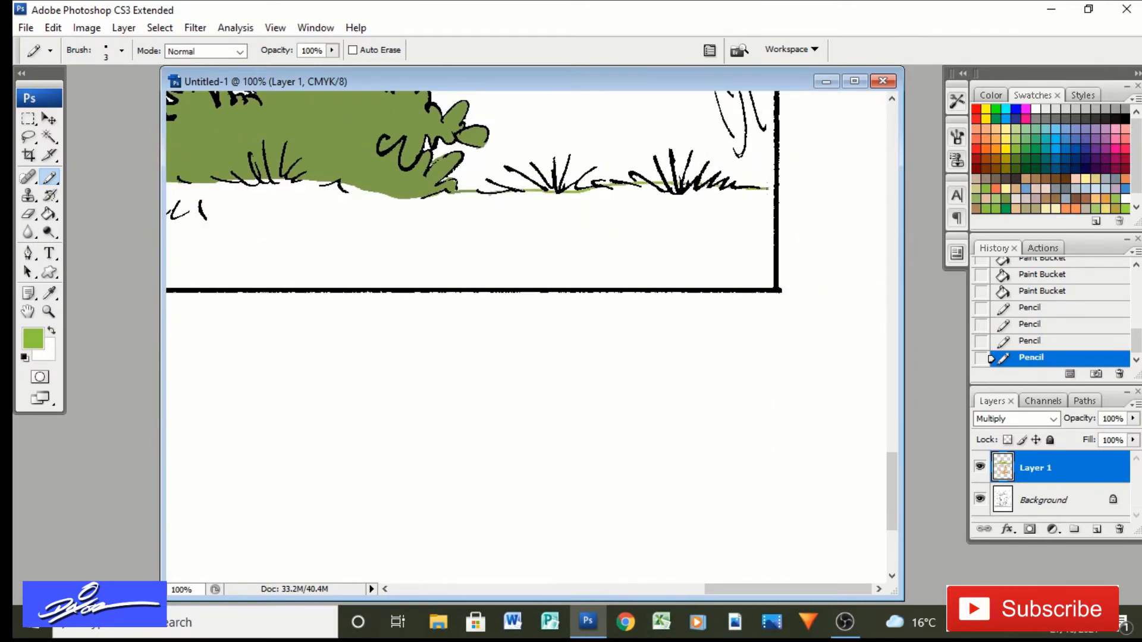
Fill the bottom panel's ground and the leftover white gaps among its grass tufts with light green
{"action": "left_click", "coordinate": [50, 214]}
{"action": "left_click", "coordinate": [352, 237]}
{"action": "left_click", "coordinate": [660, 187]}
{"action": "left_click", "coordinate": [617, 197]}
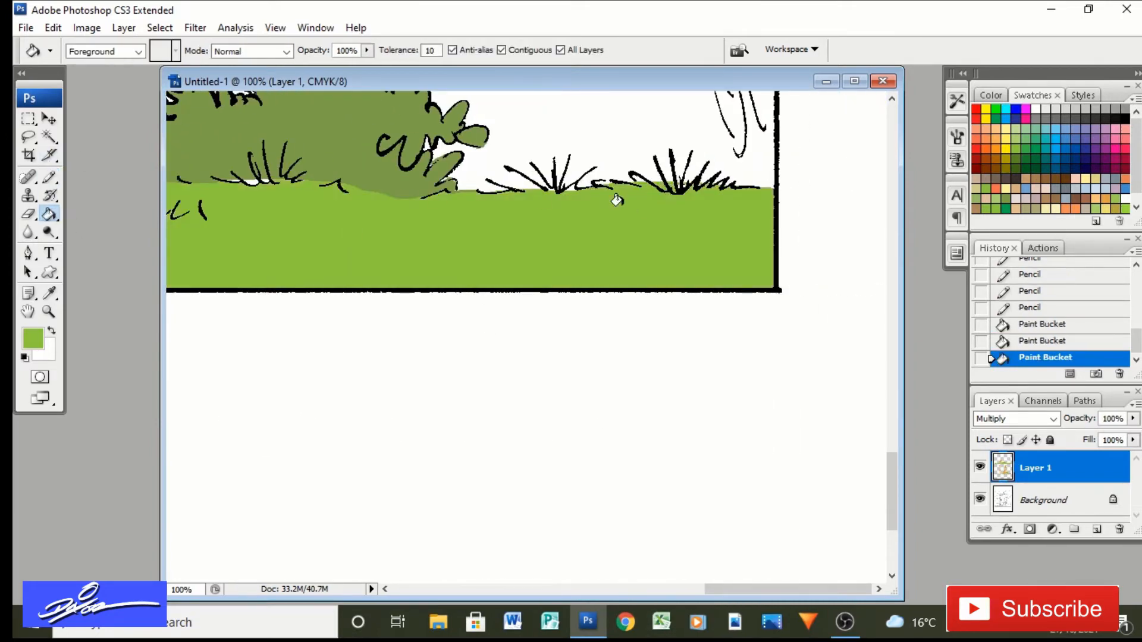
{"action": "key", "text": "ctrl+minus"}
{"action": "key", "text": "ctrl+minus"}
{"action": "key", "text": "ctrl+minus"}
{"action": "left_click", "coordinate": [624, 370]}
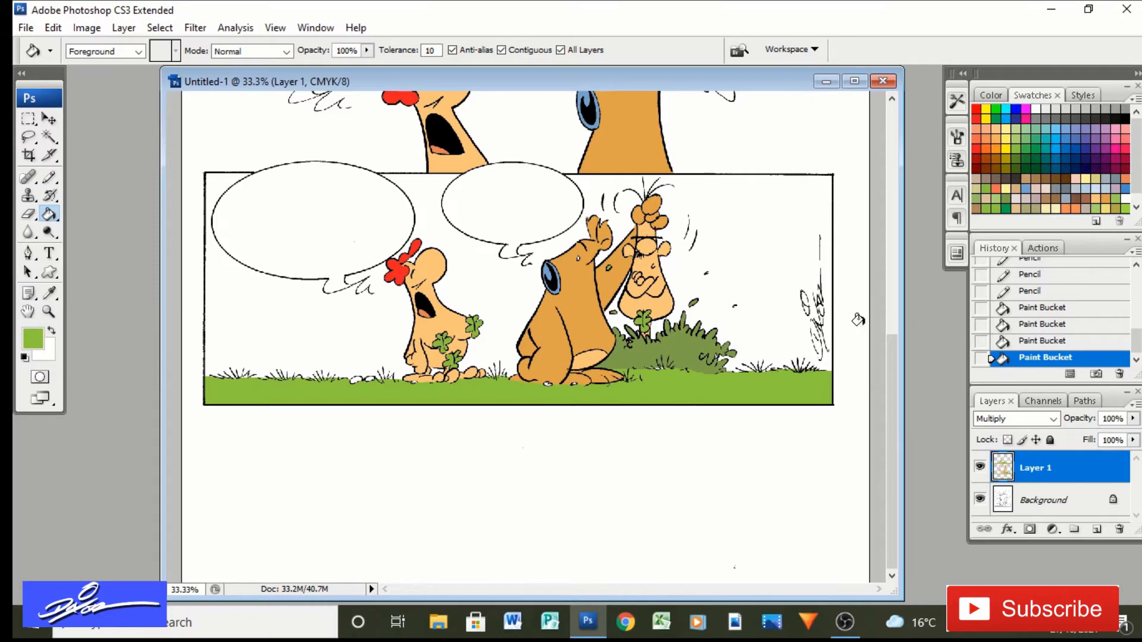
Fill the bottom panel's background behind the characters and speech balloons with pale yellow
{"action": "left_click_drag", "start_coordinate": [892, 362], "coordinate": [905, 309]}
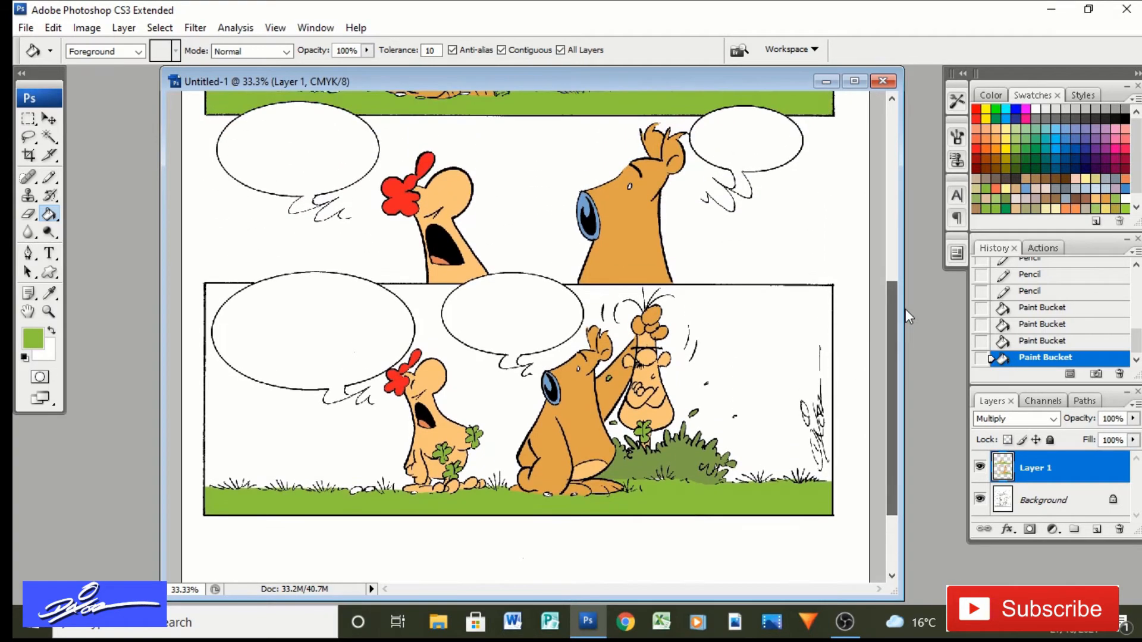
{"action": "left_click", "coordinate": [1010, 189]}
{"action": "left_click", "coordinate": [762, 348]}
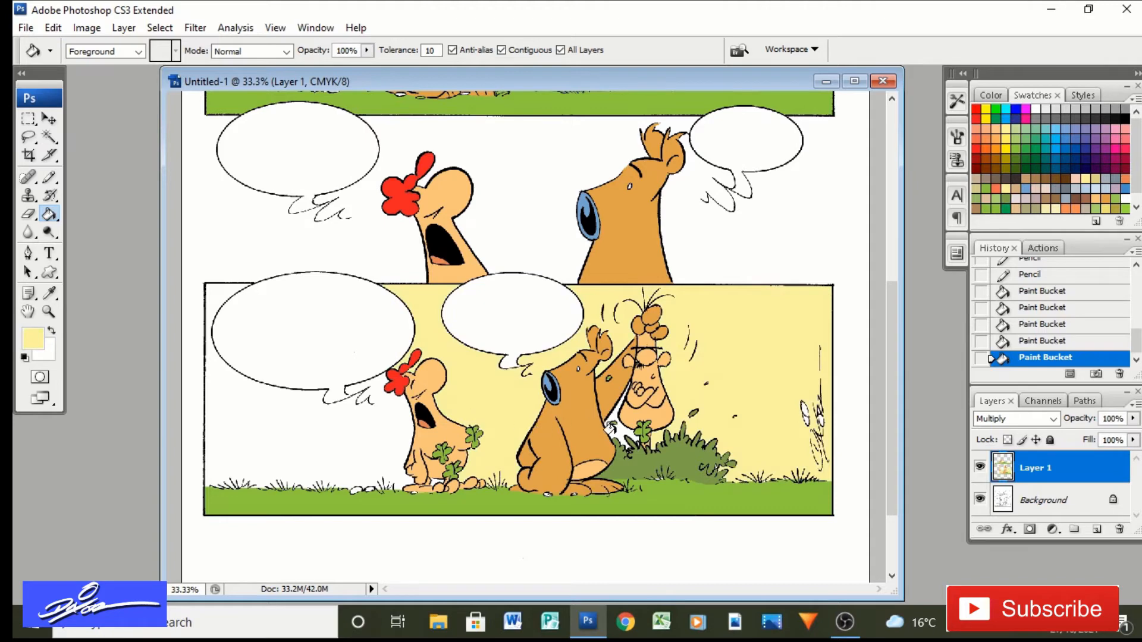
Fill the sky of the bottom and top comic panels with the pale blue swatch using the Paint Bucket
{"action": "left_click", "coordinate": [299, 429]}
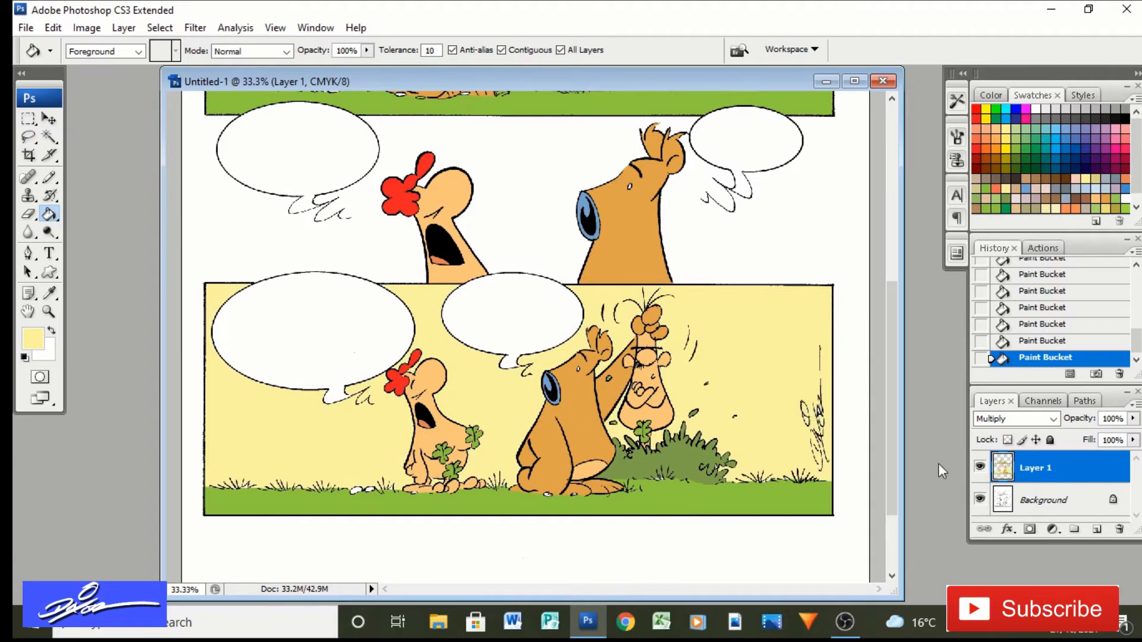
{"action": "mouse_move", "coordinate": [895, 494]}
{"action": "left_mouse_down"}
{"action": "mouse_move", "coordinate": [905, 413]}
{"action": "mouse_move", "coordinate": [903, 495]}
{"action": "left_mouse_up"}
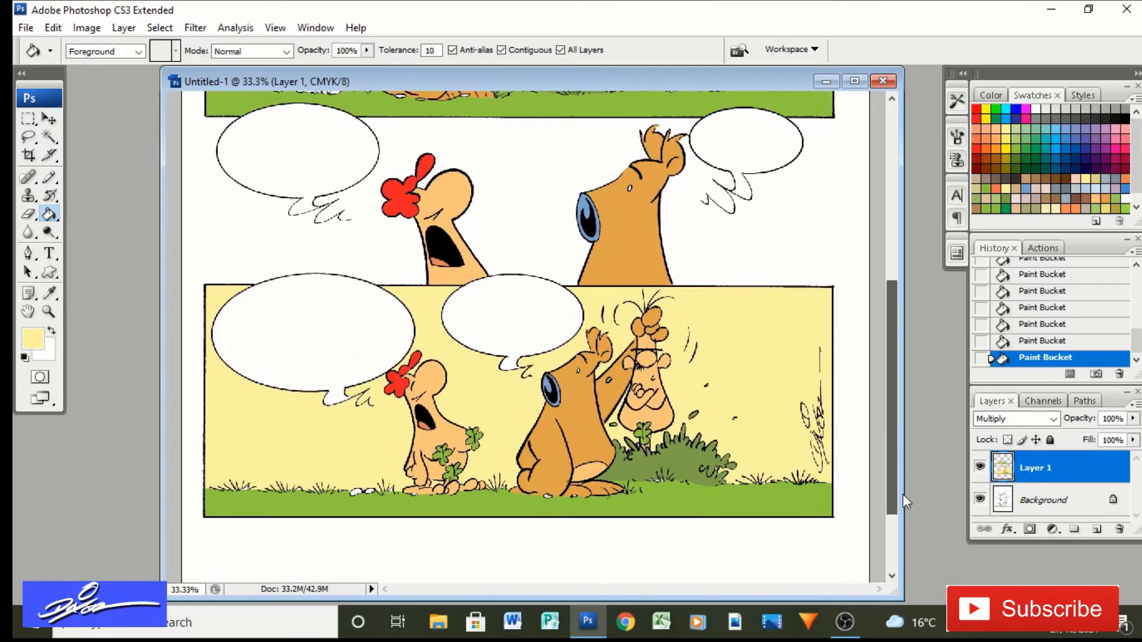
{"action": "left_click", "coordinate": [1094, 190]}
{"action": "left_click", "coordinate": [755, 359]}
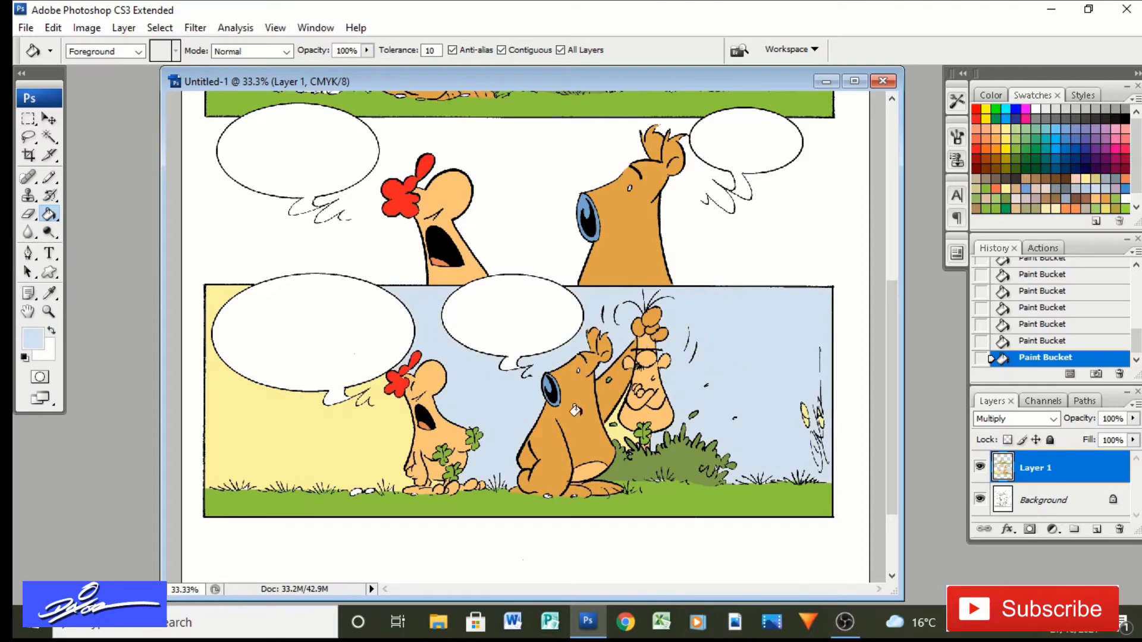
{"action": "left_click", "coordinate": [373, 466]}
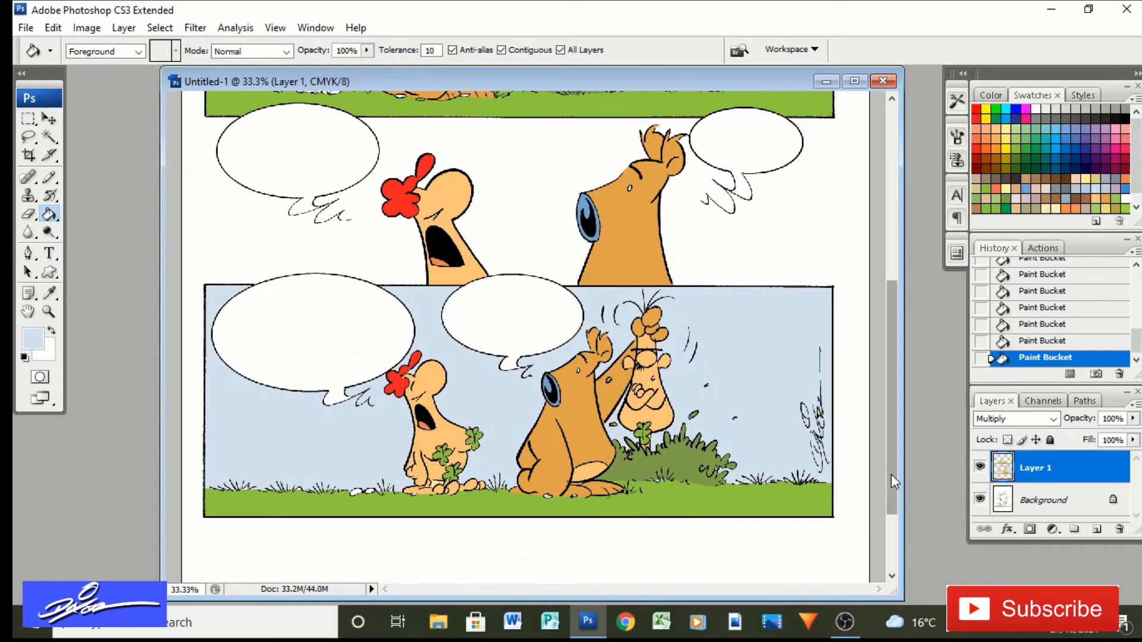
{"action": "left_click_drag", "start_coordinate": [892, 456], "coordinate": [892, 333]}
{"action": "left_click", "coordinate": [783, 328]}
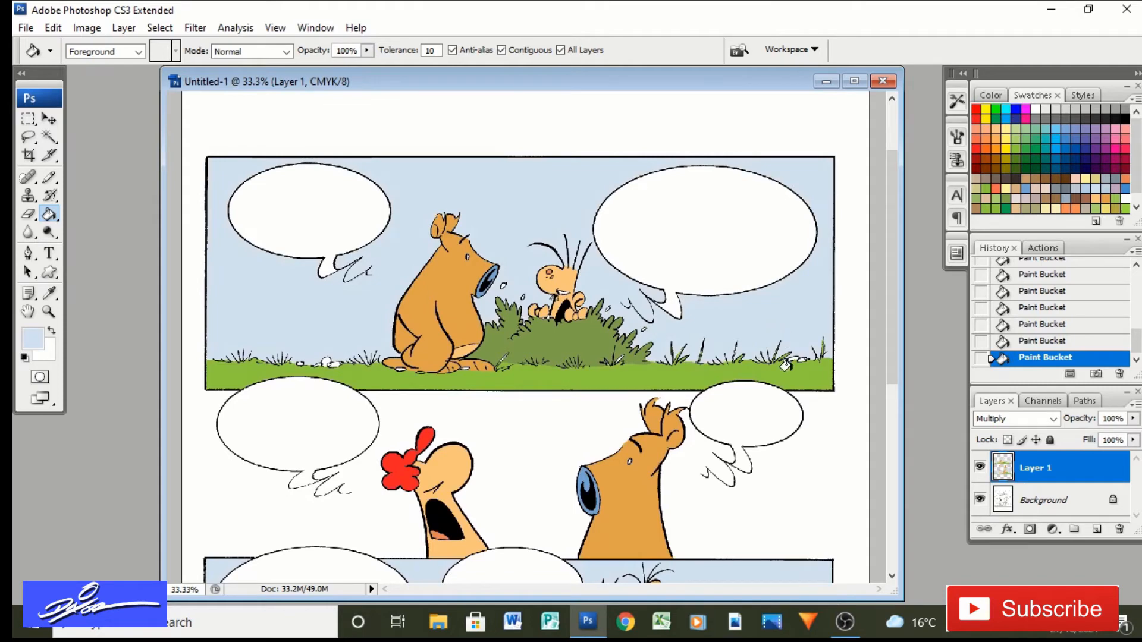
Choose a darker grey-blue foreground colour and fill the small stones on the grass in the top and bottom panels
{"action": "left_click", "coordinate": [33, 339]}
{"action": "left_click_drag", "start_coordinate": [776, 267], "coordinate": [776, 295]}
{"action": "left_click", "coordinate": [1110, 239]}
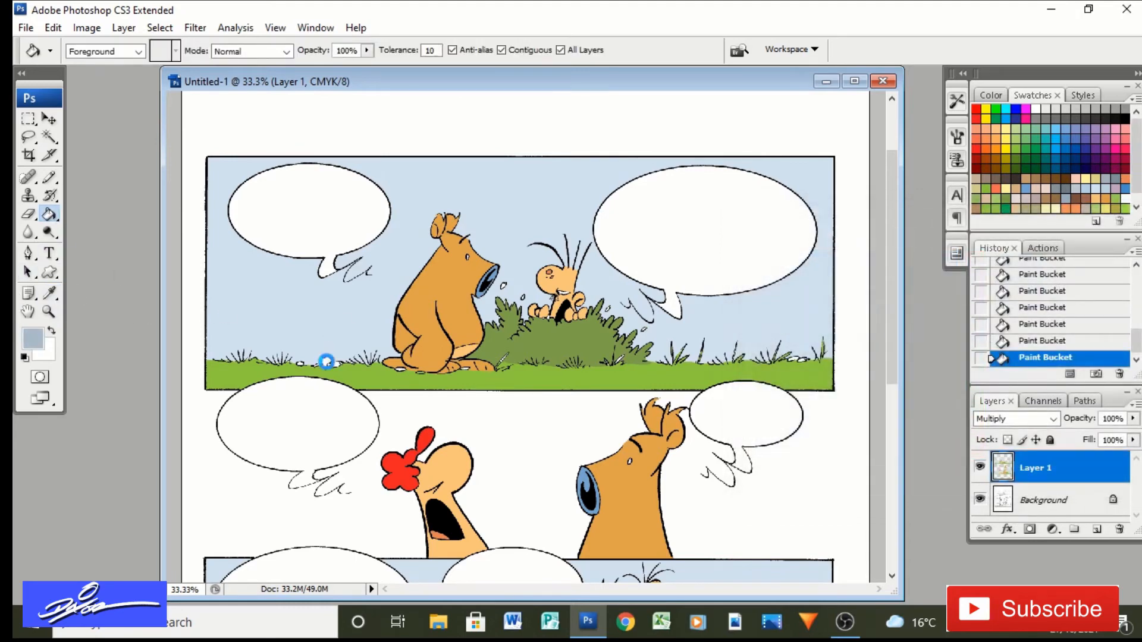
{"action": "left_click", "coordinate": [326, 361]}
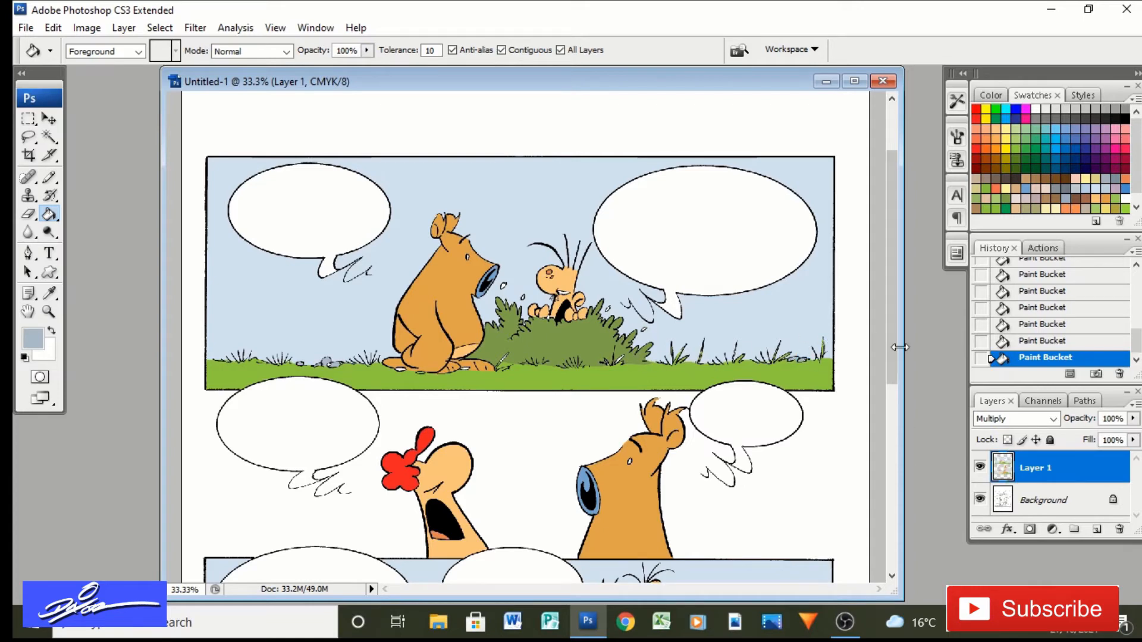
{"action": "left_click_drag", "start_coordinate": [892, 342], "coordinate": [862, 533]}
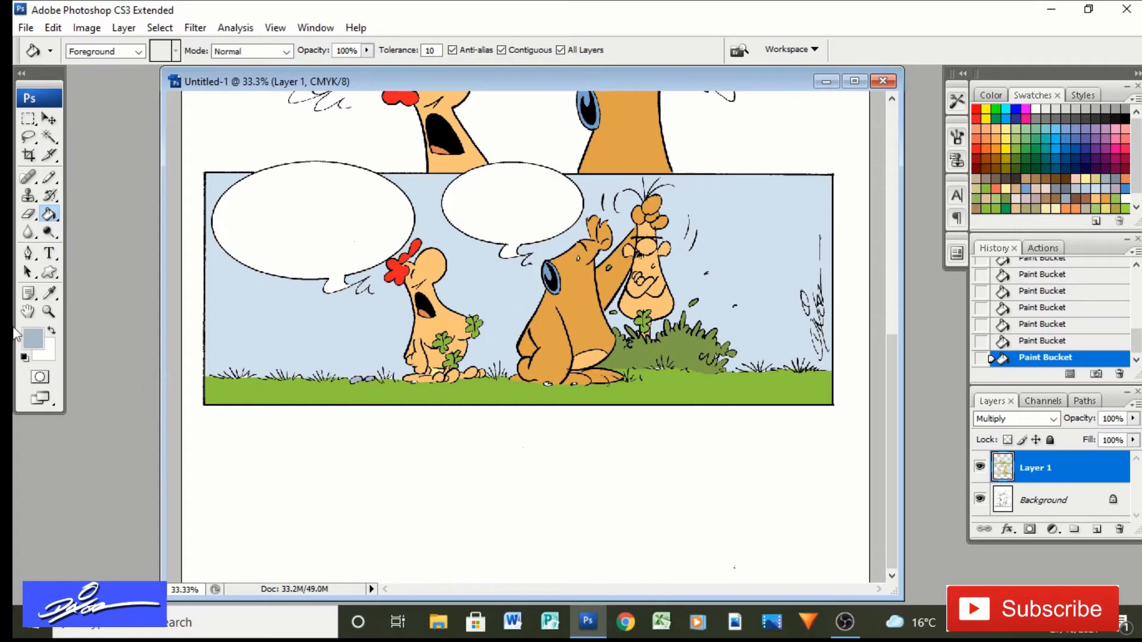
Select all pale blue sky areas with the Magic Wand at tolerance 10, non-contiguous, and hide the selection edges
{"action": "left_click", "coordinate": [49, 137]}
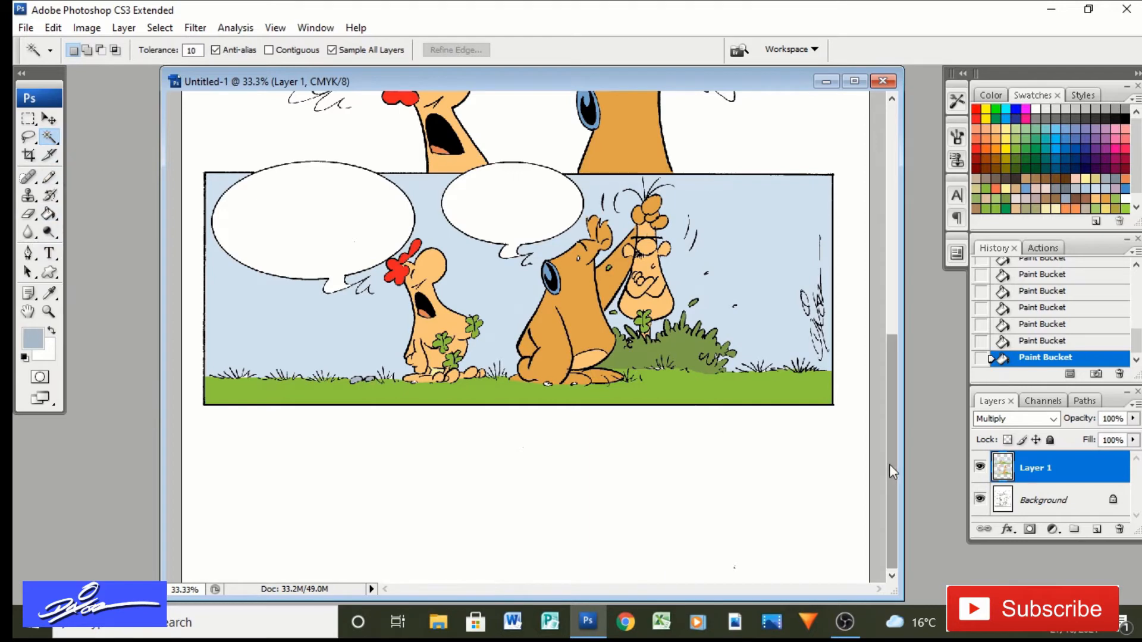
{"action": "left_click_drag", "start_coordinate": [890, 464], "coordinate": [930, 299]}
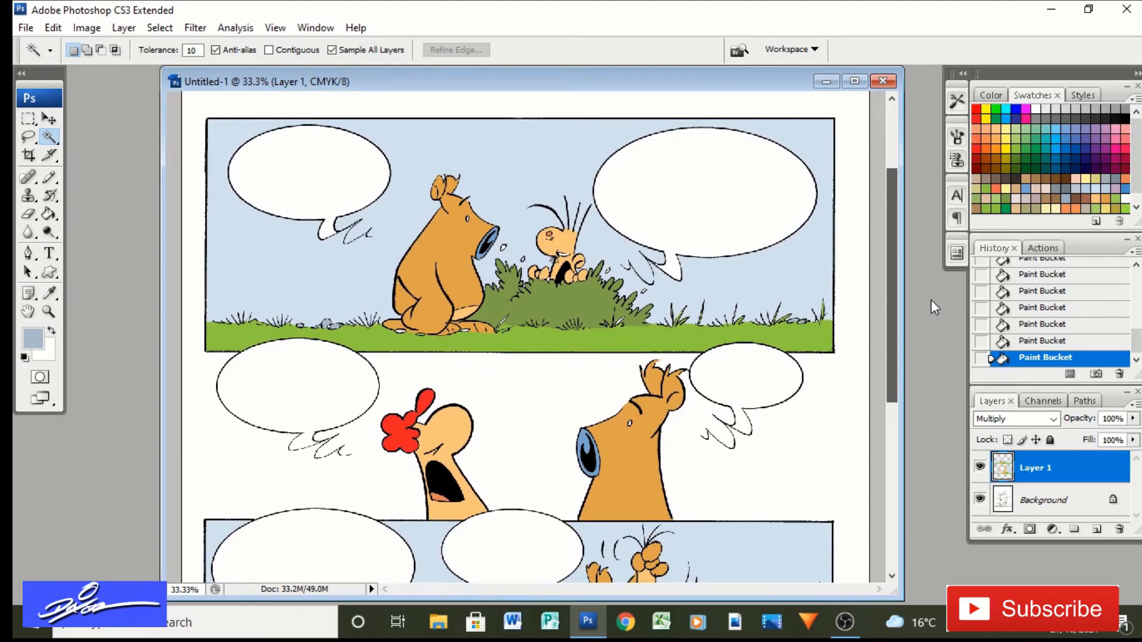
{"action": "left_click_drag", "start_coordinate": [930, 300], "coordinate": [930, 300]}
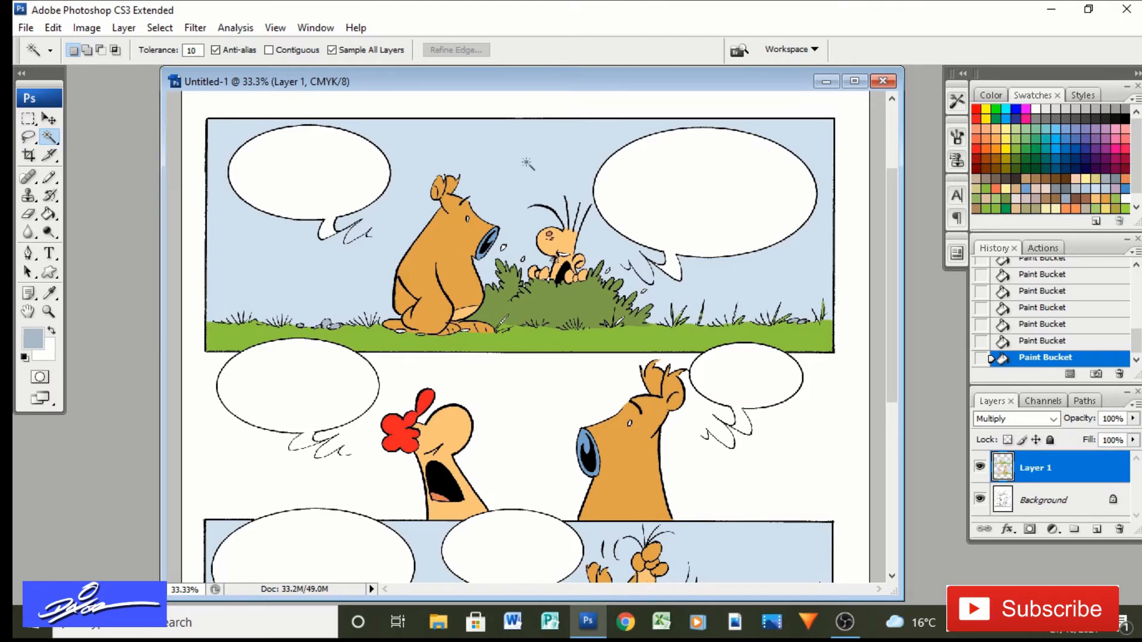
{"action": "left_click", "coordinate": [528, 179]}
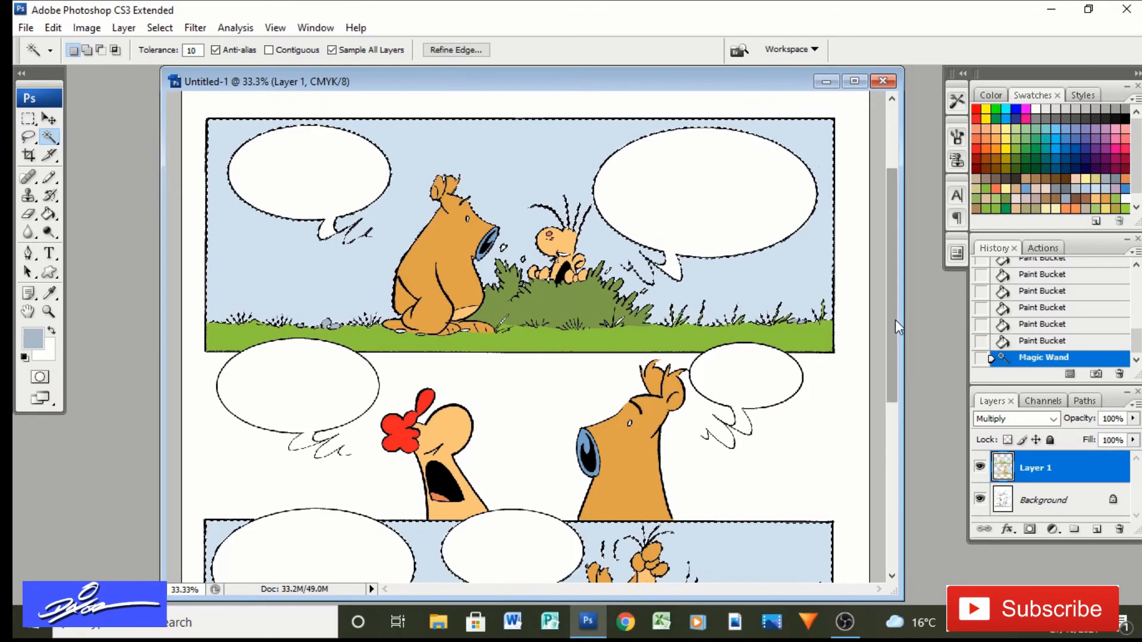
{"action": "left_click_drag", "start_coordinate": [895, 321], "coordinate": [916, 291]}
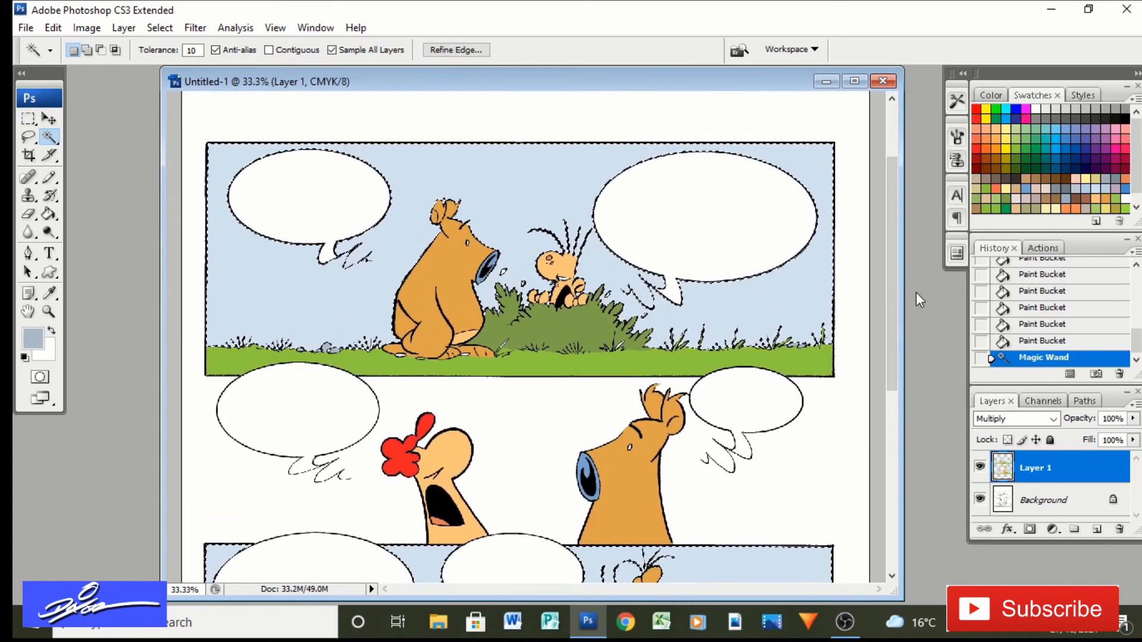
{"action": "key", "text": "ctrl+h"}
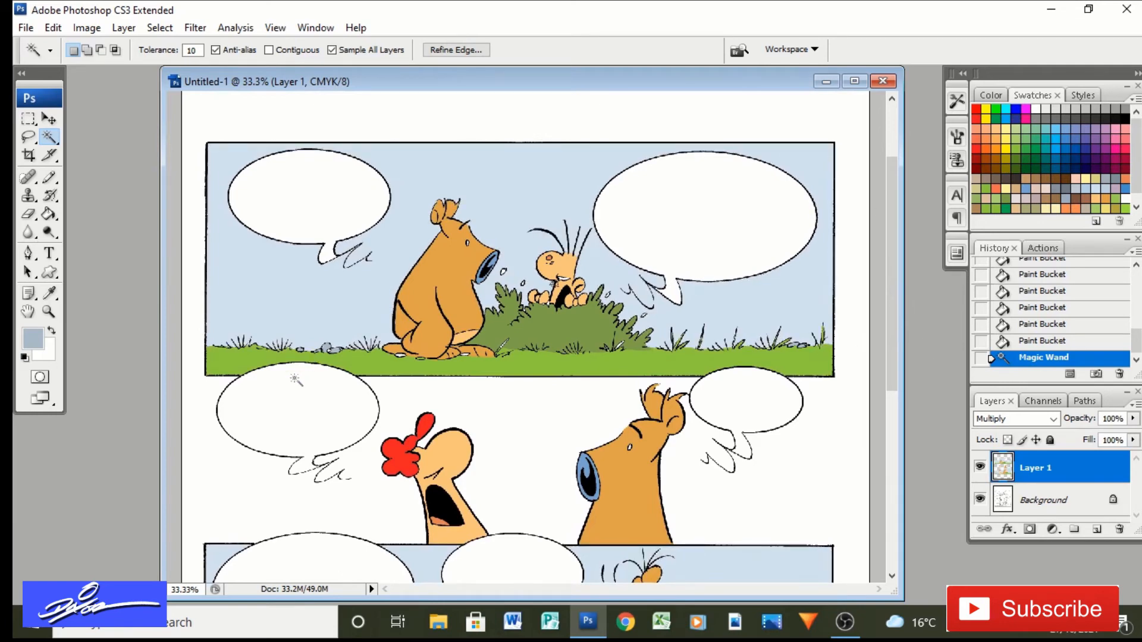
Sample the sky's pale blue and shift the foreground colour to a darker grey-blue shade of it
{"action": "left_click", "coordinate": [49, 293]}
{"action": "left_click", "coordinate": [526, 203]}
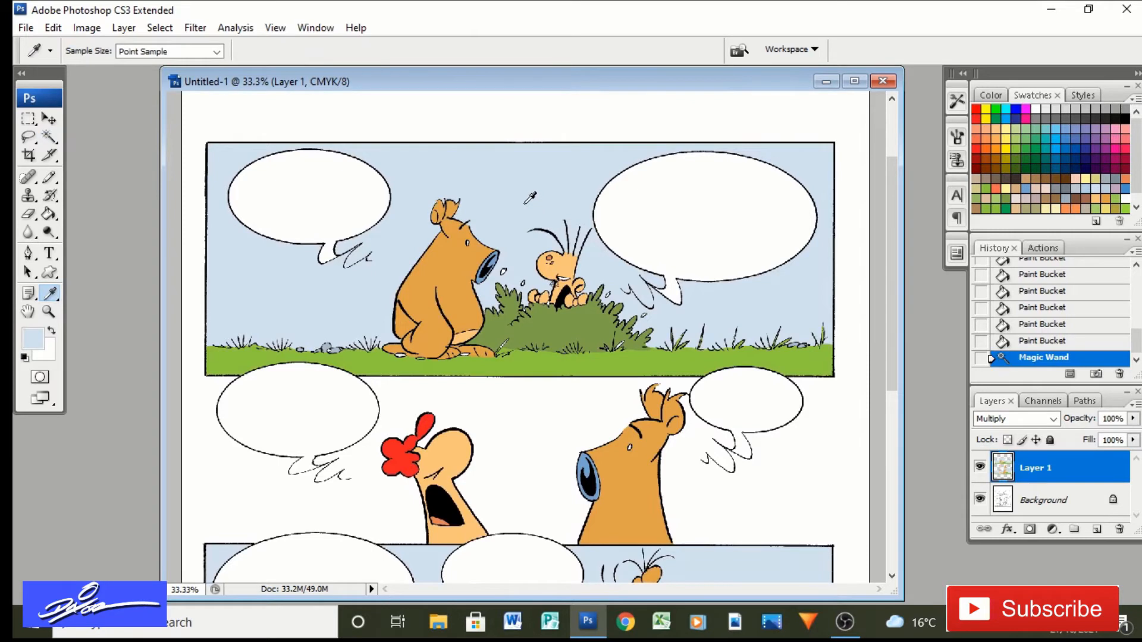
{"action": "left_click", "coordinate": [36, 340]}
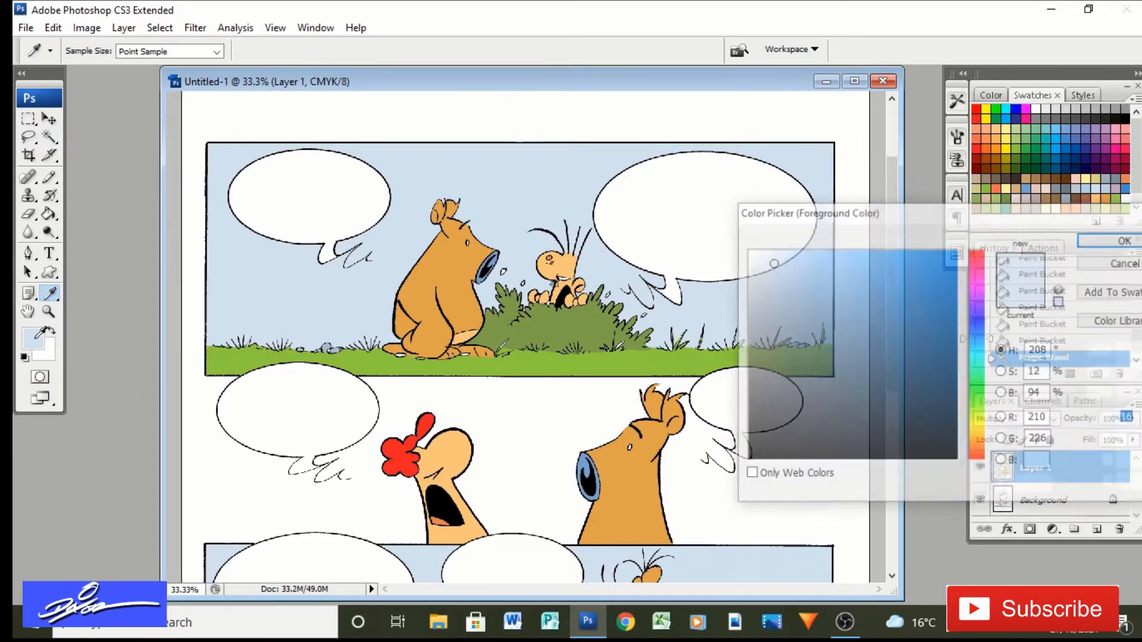
{"action": "left_click_drag", "start_coordinate": [772, 264], "coordinate": [781, 310]}
{"action": "left_click", "coordinate": [1098, 241]}
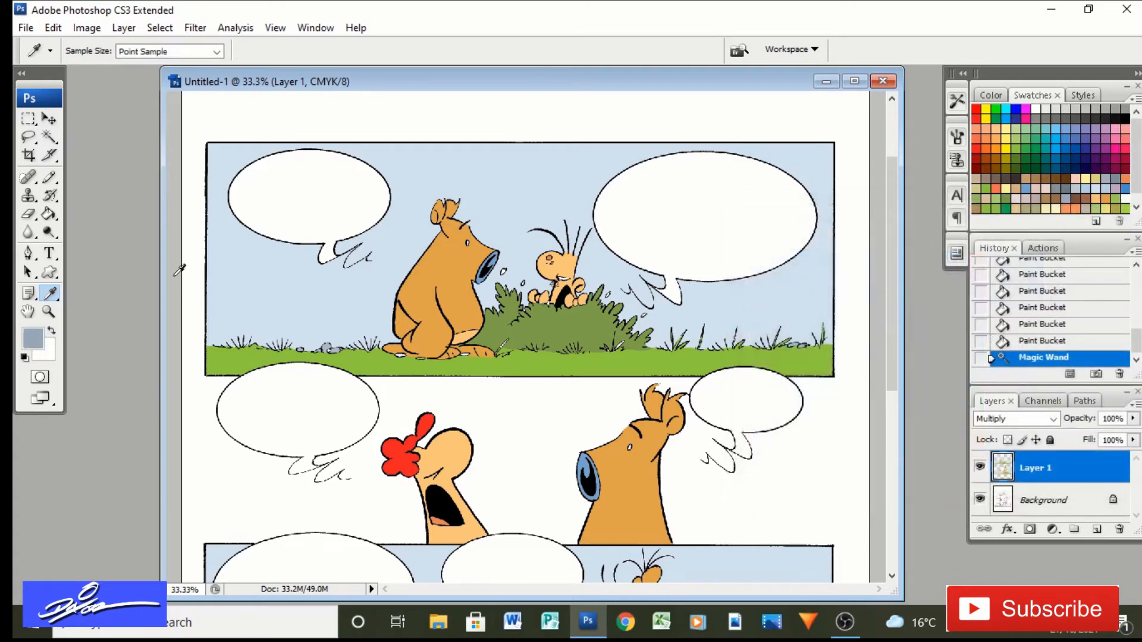
With a 17 px Pencil, outline a tree trunk behind the bear in the top panel, including its base beside the bear's back
{"action": "left_click", "coordinate": [49, 177]}
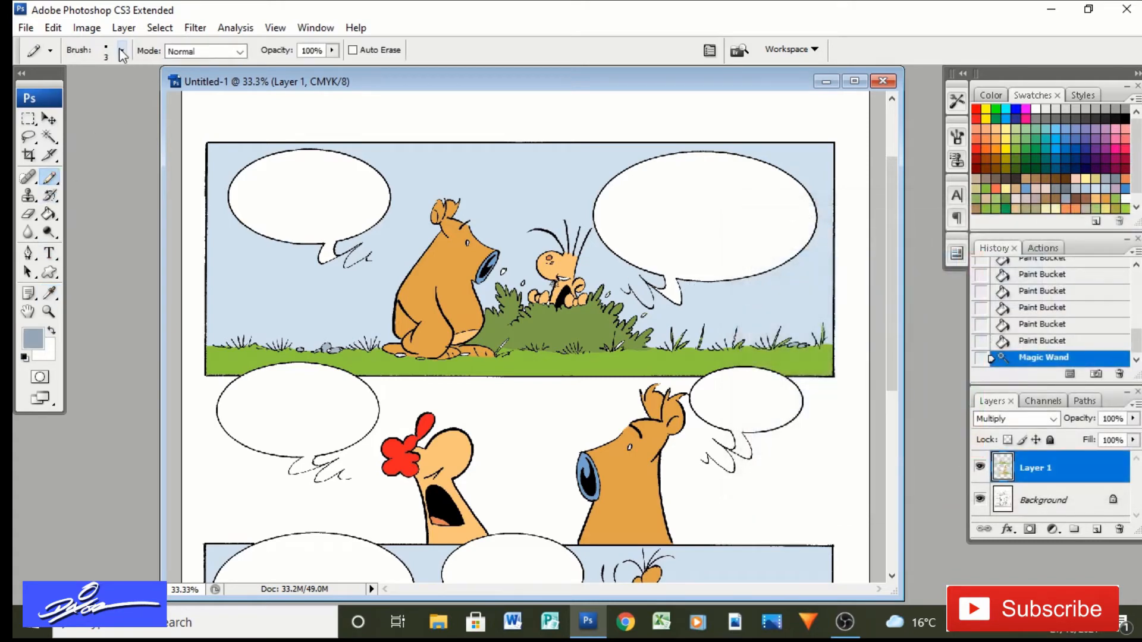
{"action": "left_click", "coordinate": [122, 51]}
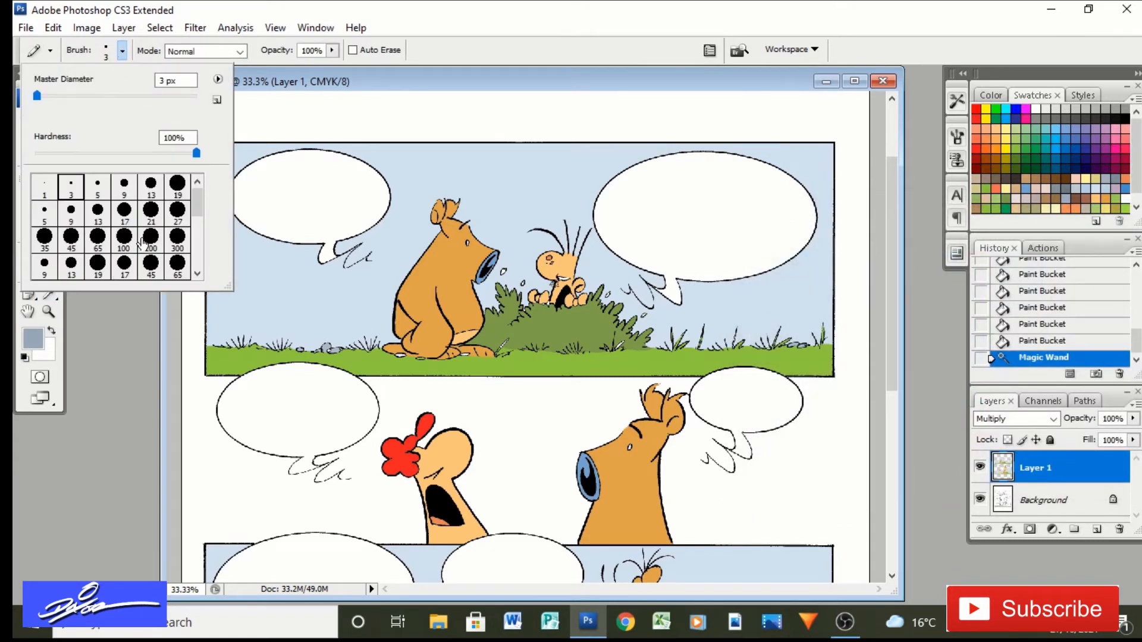
{"action": "left_click", "coordinate": [125, 224]}
{"action": "left_click", "coordinate": [112, 358]}
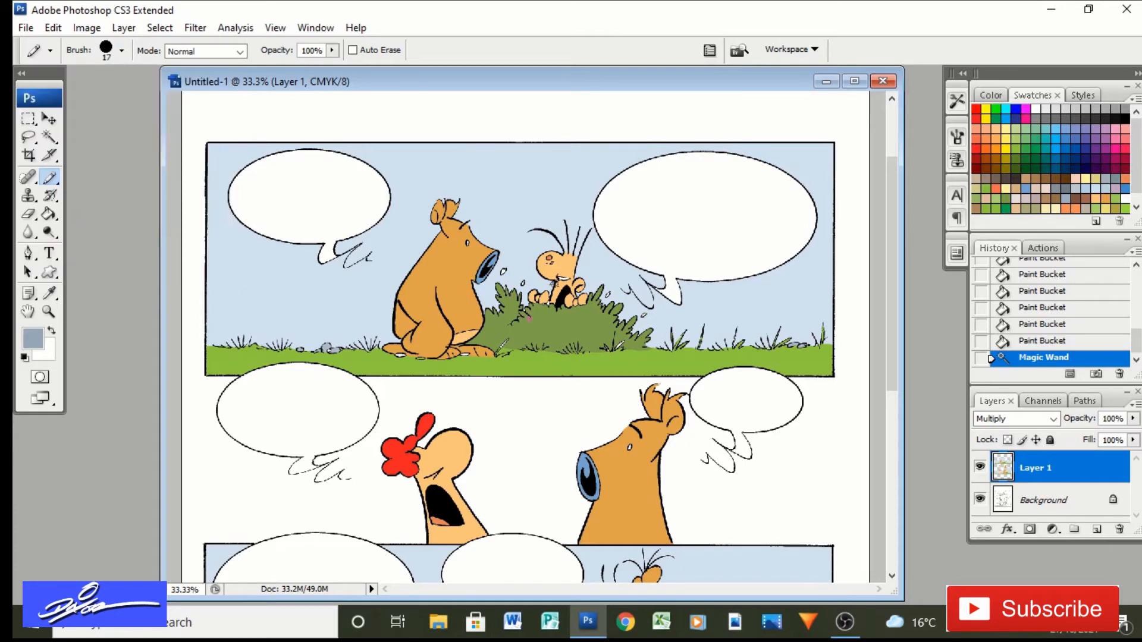
{"action": "mouse_move", "coordinate": [527, 304]}
{"action": "left_mouse_down"}
{"action": "mouse_move", "coordinate": [527, 233]}
{"action": "mouse_move", "coordinate": [555, 141]}
{"action": "mouse_move", "coordinate": [482, 219]}
{"action": "left_mouse_up"}
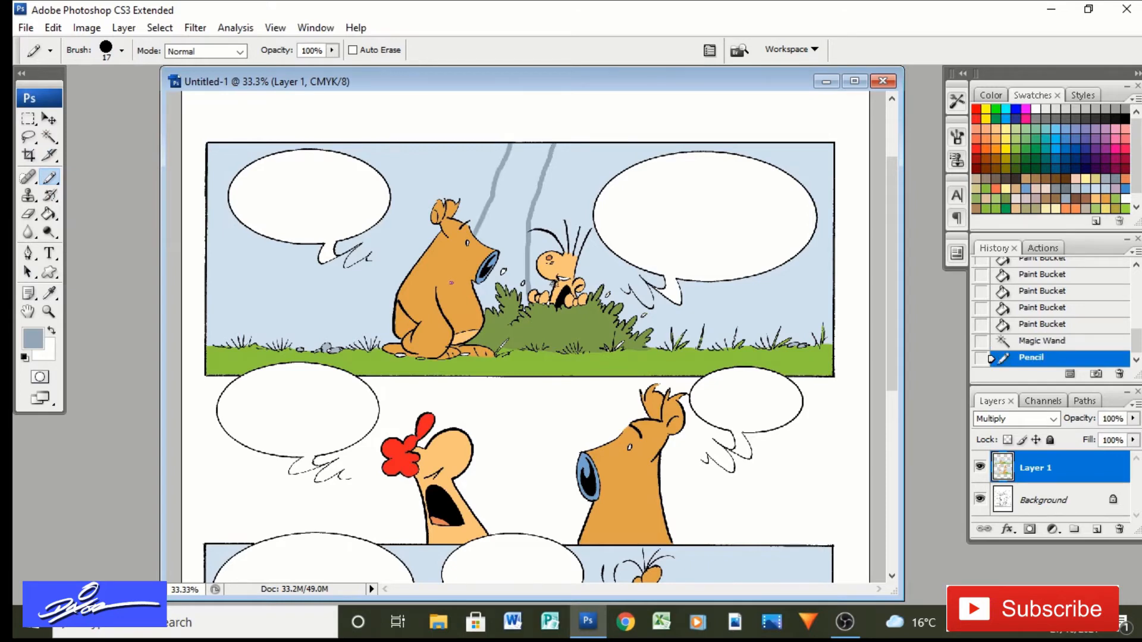
{"action": "left_click_drag", "start_coordinate": [356, 346], "coordinate": [356, 349]}
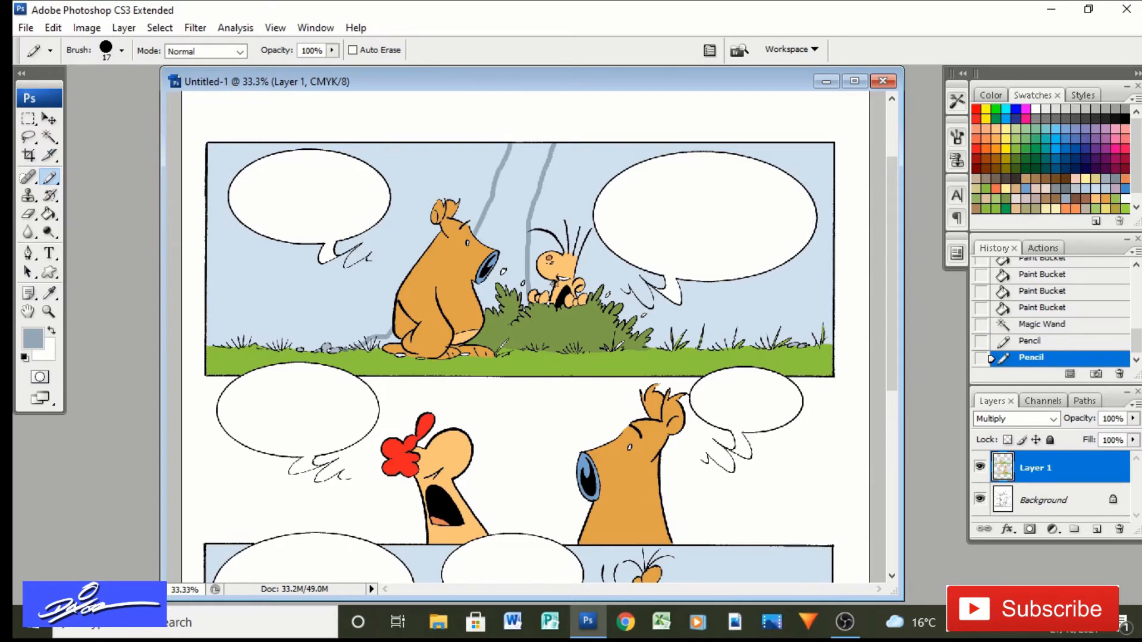
Fill the outlined trunk and its base in the top panel with the grey-blue and touch up the gaps
{"action": "left_click", "coordinate": [49, 214]}
{"action": "left_click", "coordinate": [385, 342]}
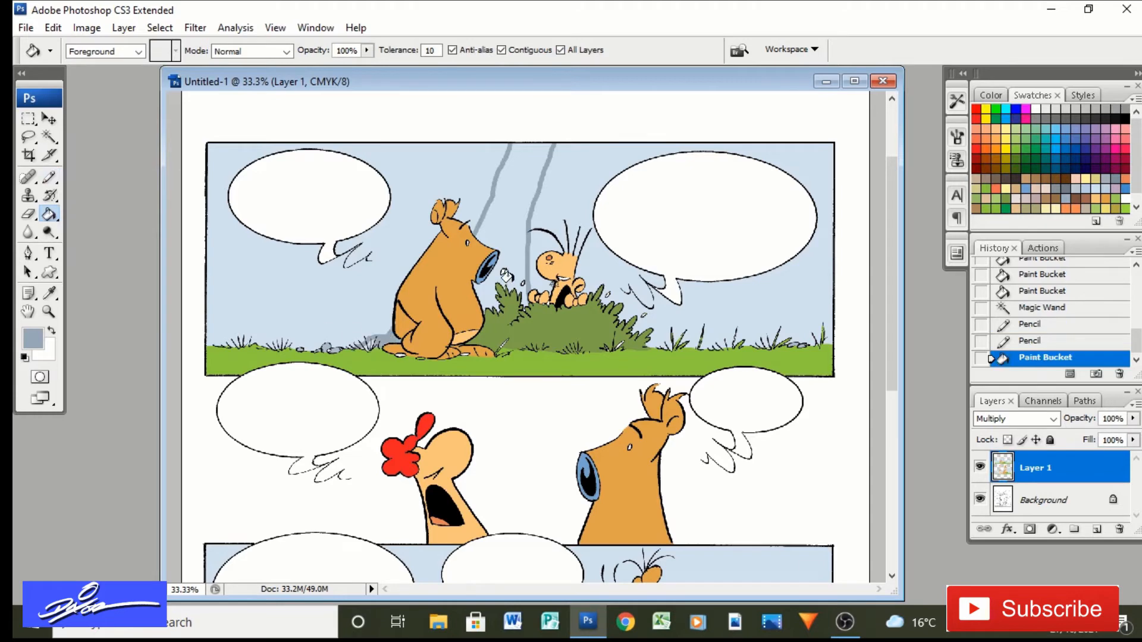
{"action": "left_click", "coordinate": [511, 262]}
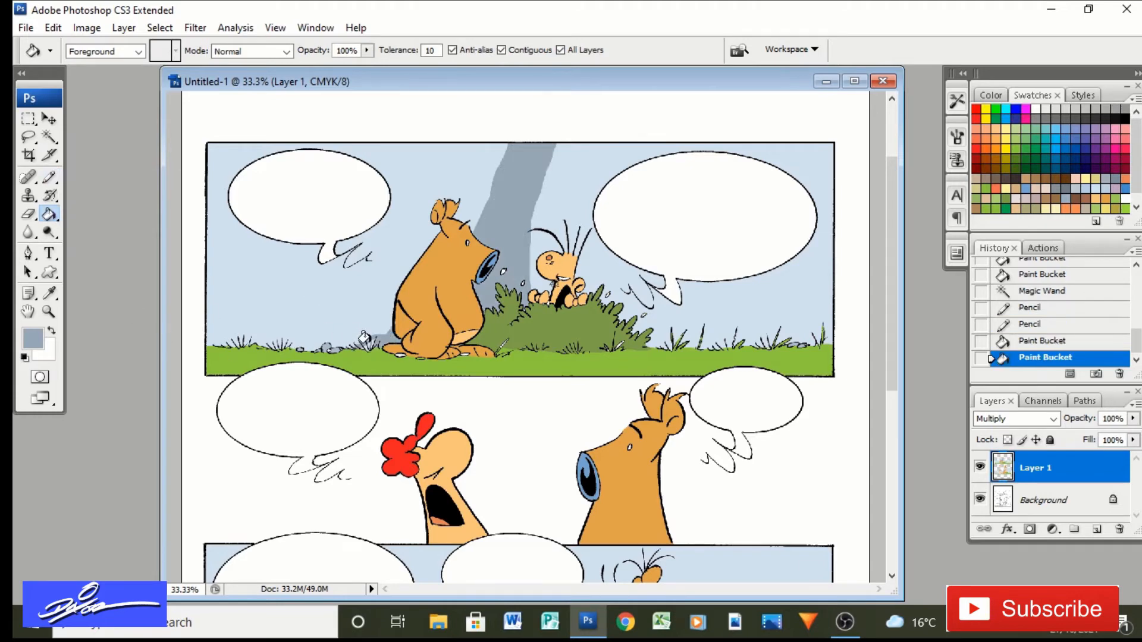
{"action": "left_click", "coordinate": [48, 177]}
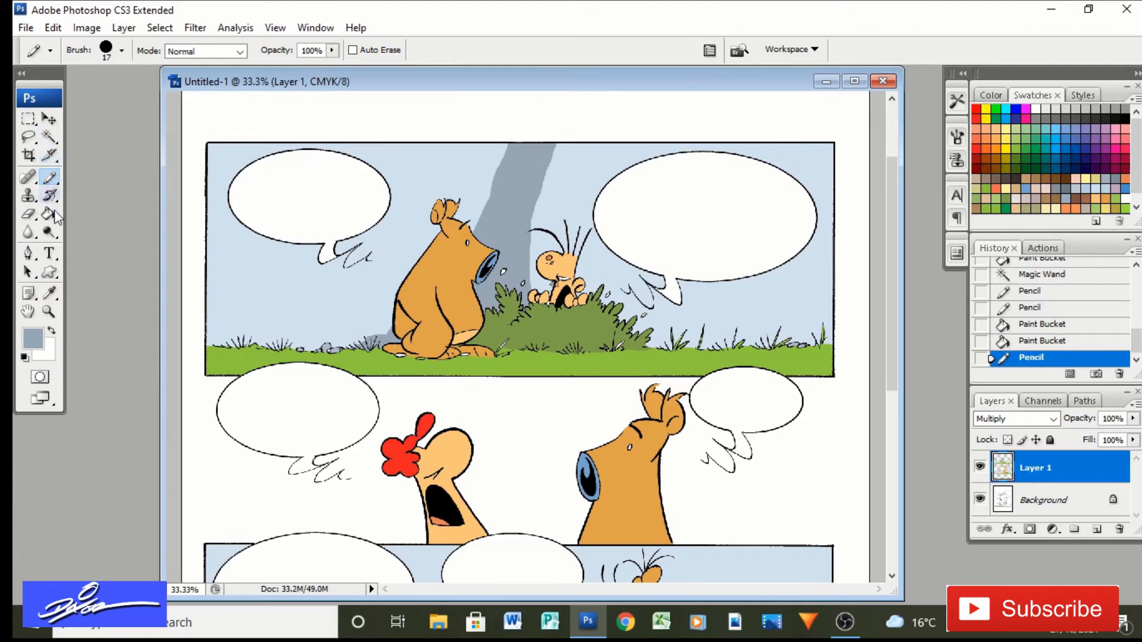
{"action": "left_click_drag", "start_coordinate": [888, 300], "coordinate": [879, 443]}
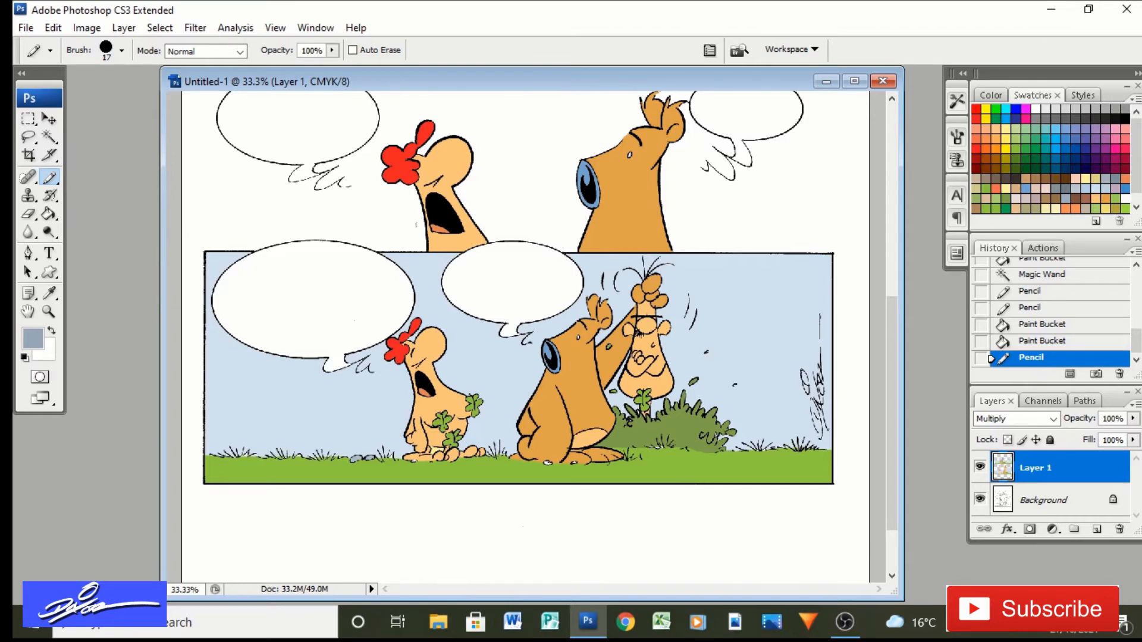
{"action": "left_click", "coordinate": [719, 230]}
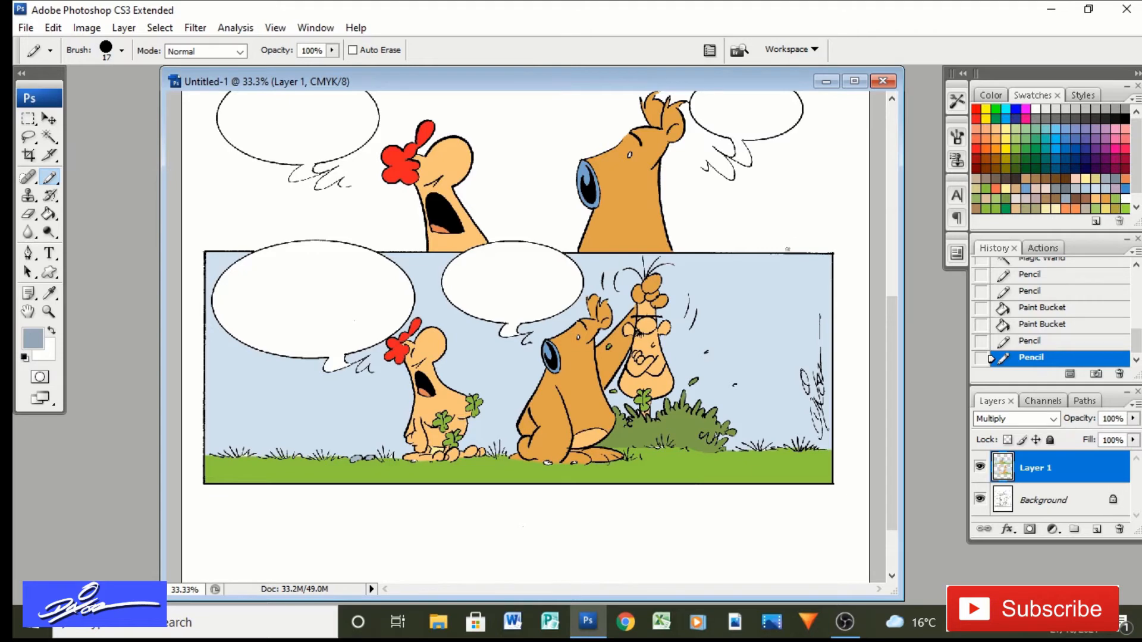
{"action": "left_click_drag", "start_coordinate": [771, 272], "coordinate": [697, 320]}
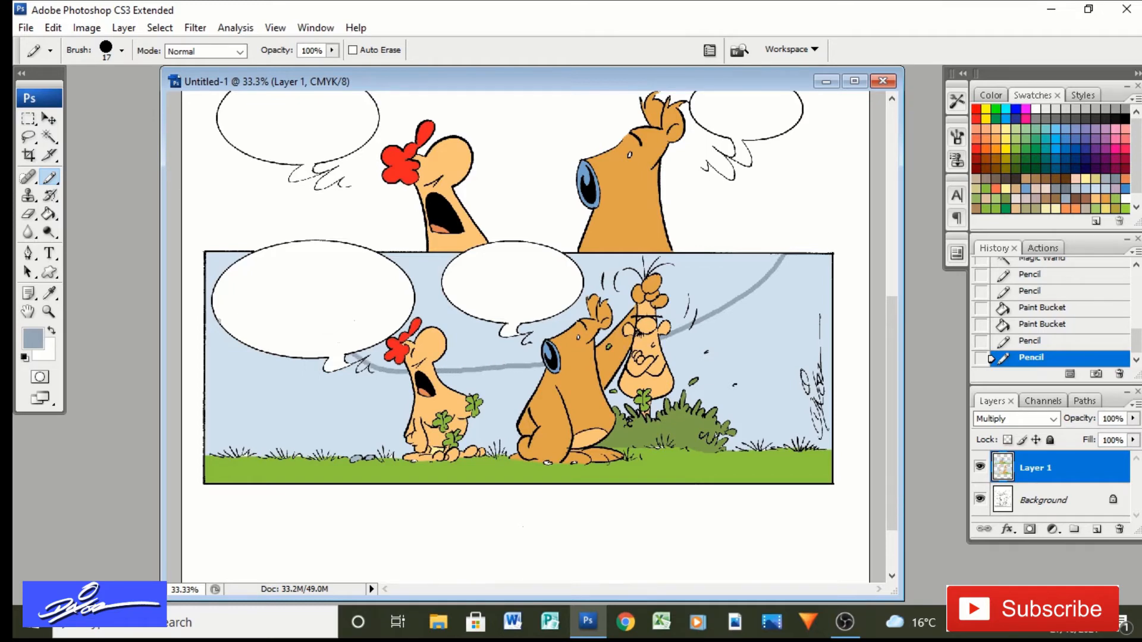
{"action": "left_click_drag", "start_coordinate": [186, 326], "coordinate": [172, 330]}
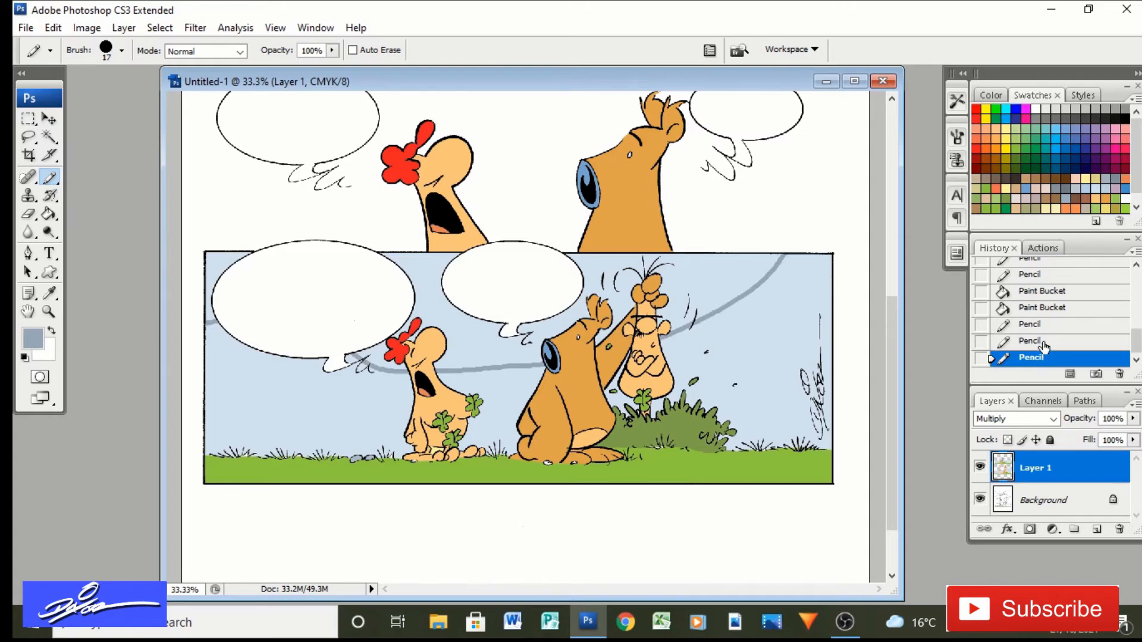
{"action": "left_click", "coordinate": [1064, 343]}
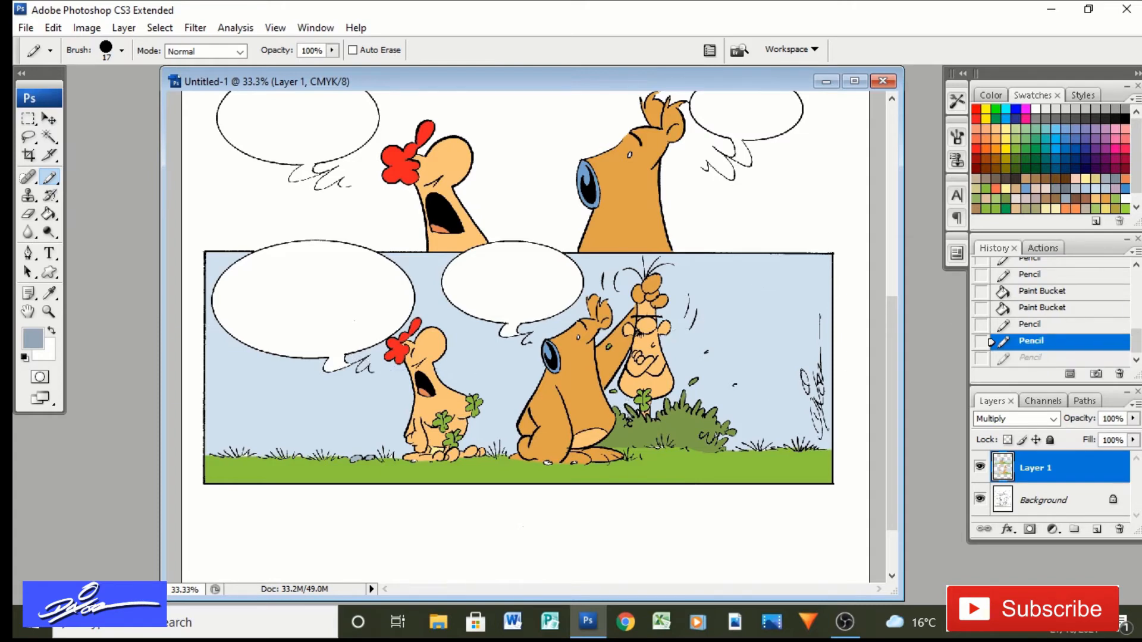
Outline a tree trunk behind the bear in the bottom panel with the Pencil and fill it with the grey-blue
{"action": "left_click_drag", "start_coordinate": [616, 386], "coordinate": [634, 253]}
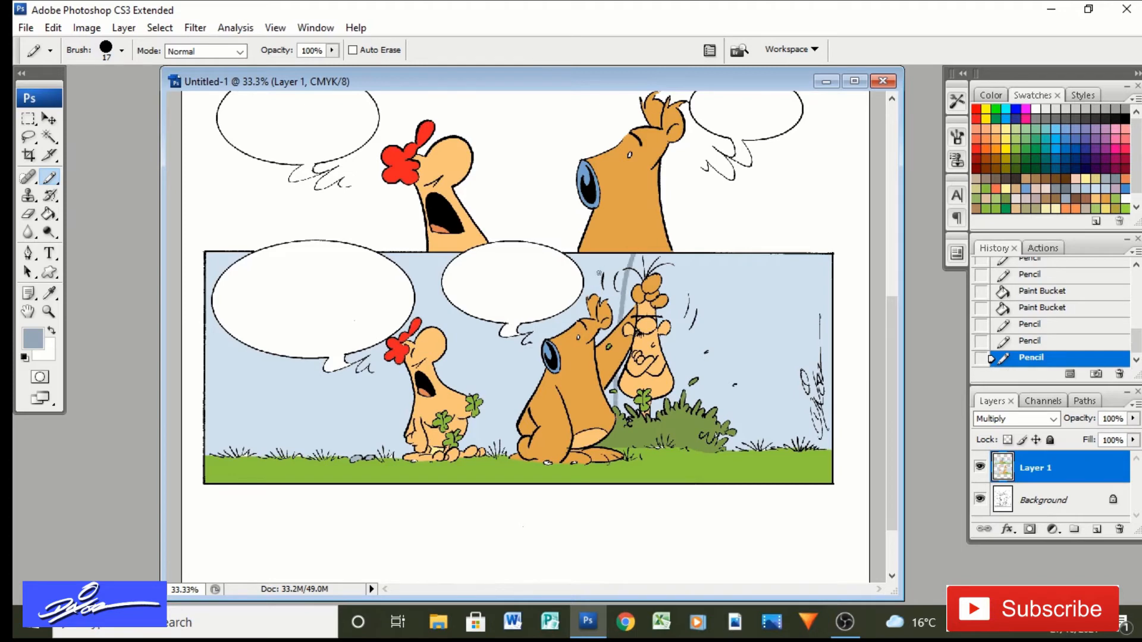
{"action": "left_click_drag", "start_coordinate": [545, 367], "coordinate": [475, 448]}
{"action": "left_click", "coordinate": [48, 214]}
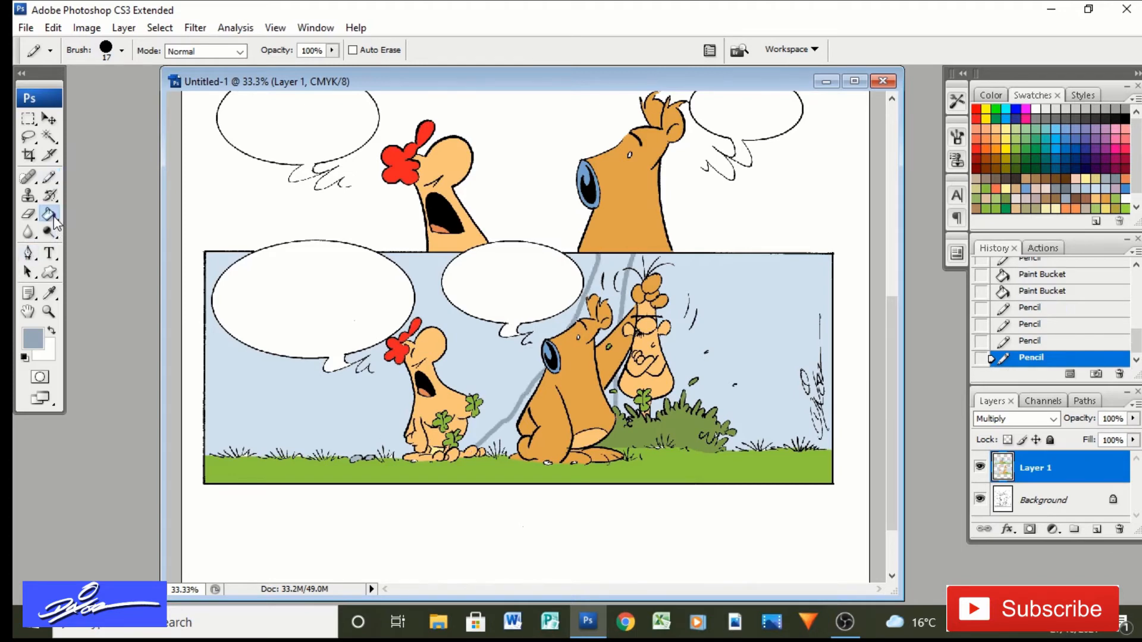
{"action": "left_click", "coordinate": [598, 297]}
{"action": "left_click", "coordinate": [580, 312]}
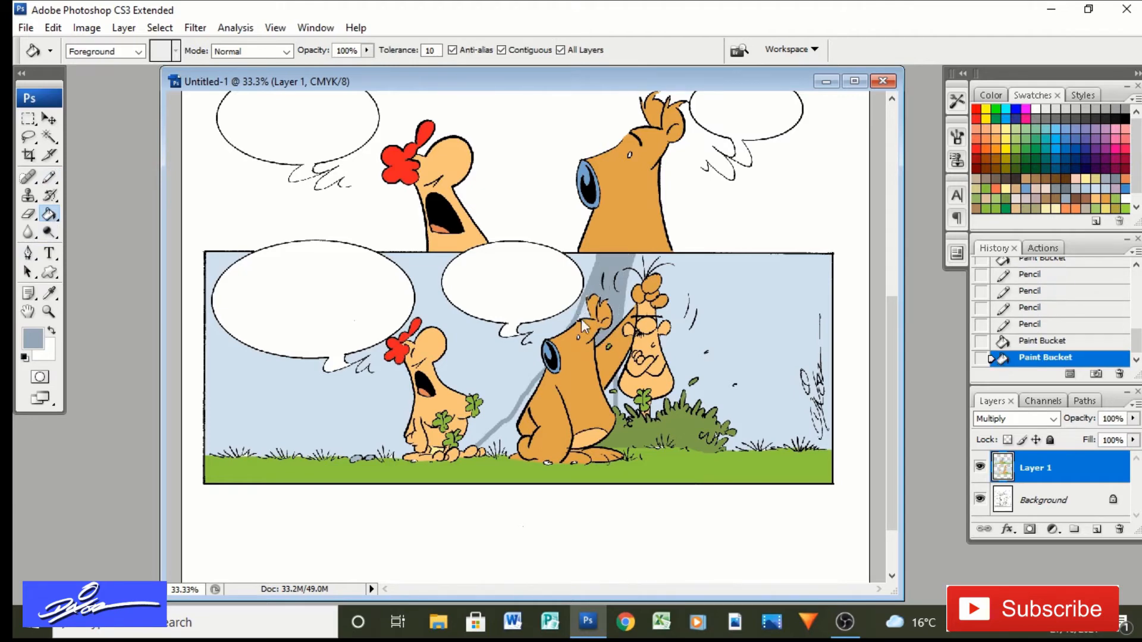
{"action": "left_click", "coordinate": [600, 395]}
{"action": "left_click", "coordinate": [498, 423]}
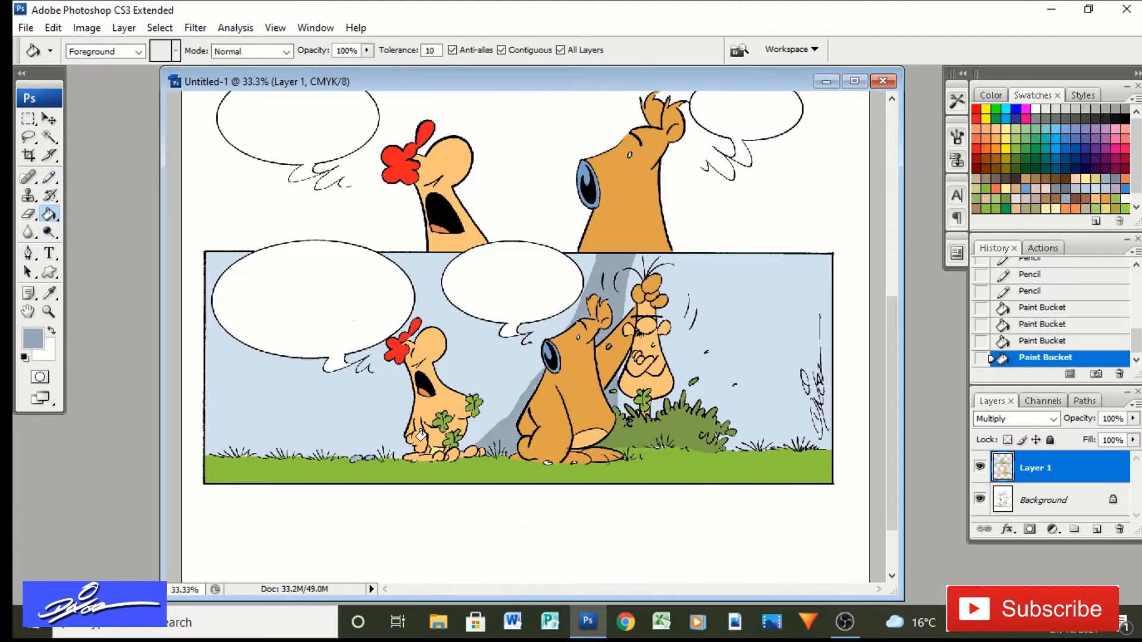
{"action": "left_click", "coordinate": [50, 177]}
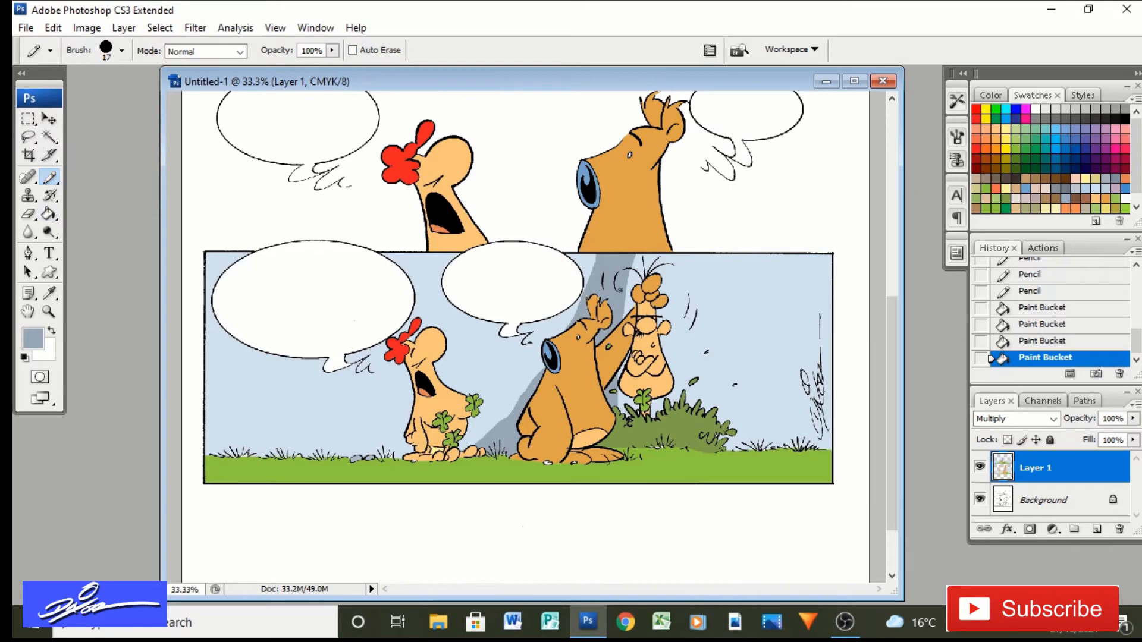
Draw branches forking off the tree trunks in the bottom and top panels with the 17 px Pencil
{"action": "left_click_drag", "start_coordinate": [620, 290], "coordinate": [666, 256]}
{"action": "left_click_drag", "start_coordinate": [582, 296], "coordinate": [576, 255]}
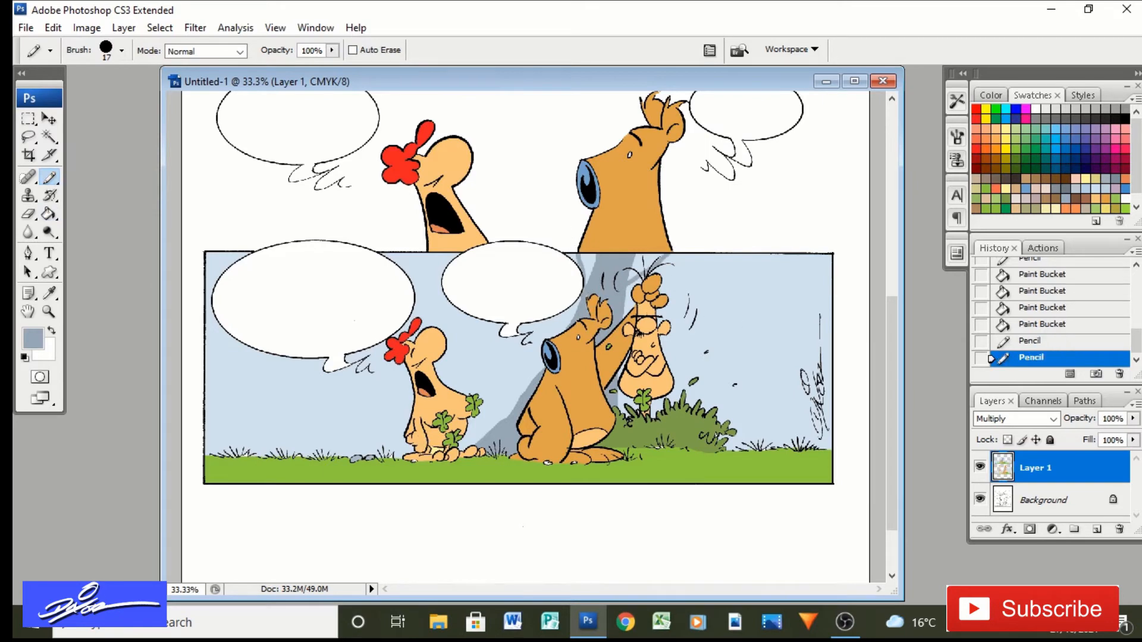
{"action": "left_click_drag", "start_coordinate": [895, 397], "coordinate": [899, 213]}
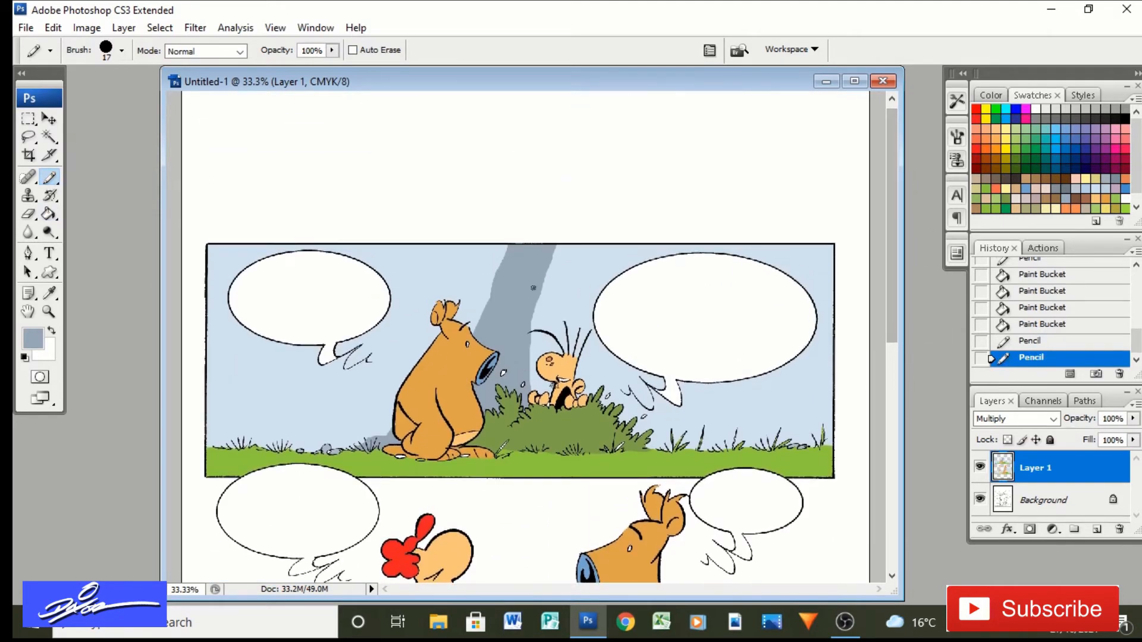
{"action": "left_click_drag", "start_coordinate": [535, 301], "coordinate": [589, 245]}
{"action": "left_click_drag", "start_coordinate": [498, 274], "coordinate": [489, 246]}
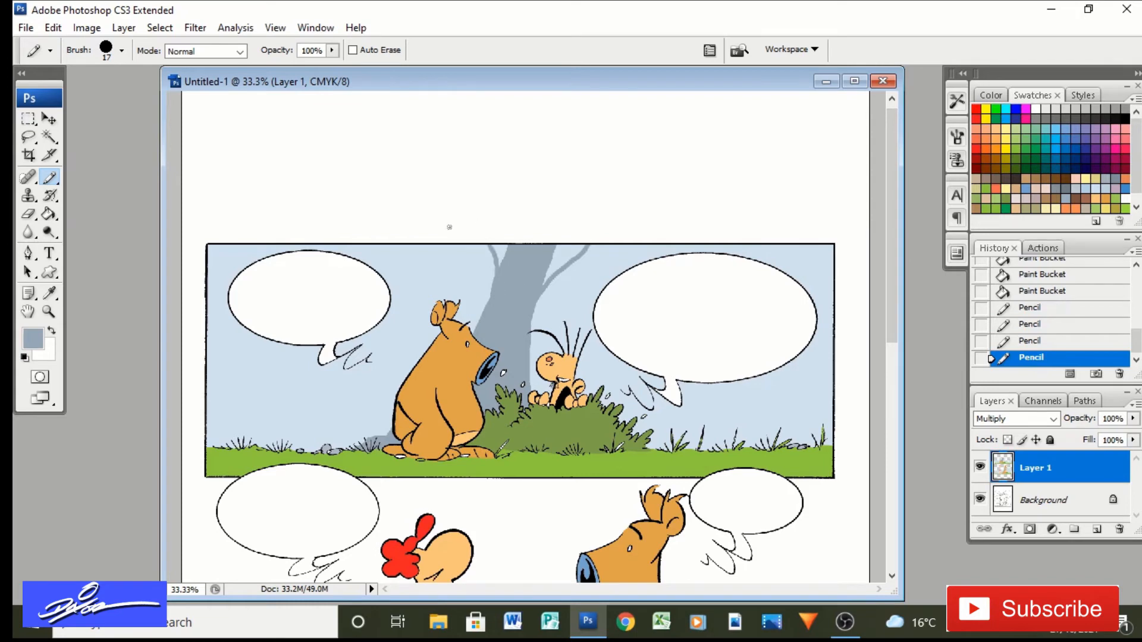
Reduce the Pencil to 3 px and add thin twigs to the tree branches in the top and bottom panels
{"action": "left_click", "coordinate": [123, 52]}
{"action": "left_click", "coordinate": [71, 185]}
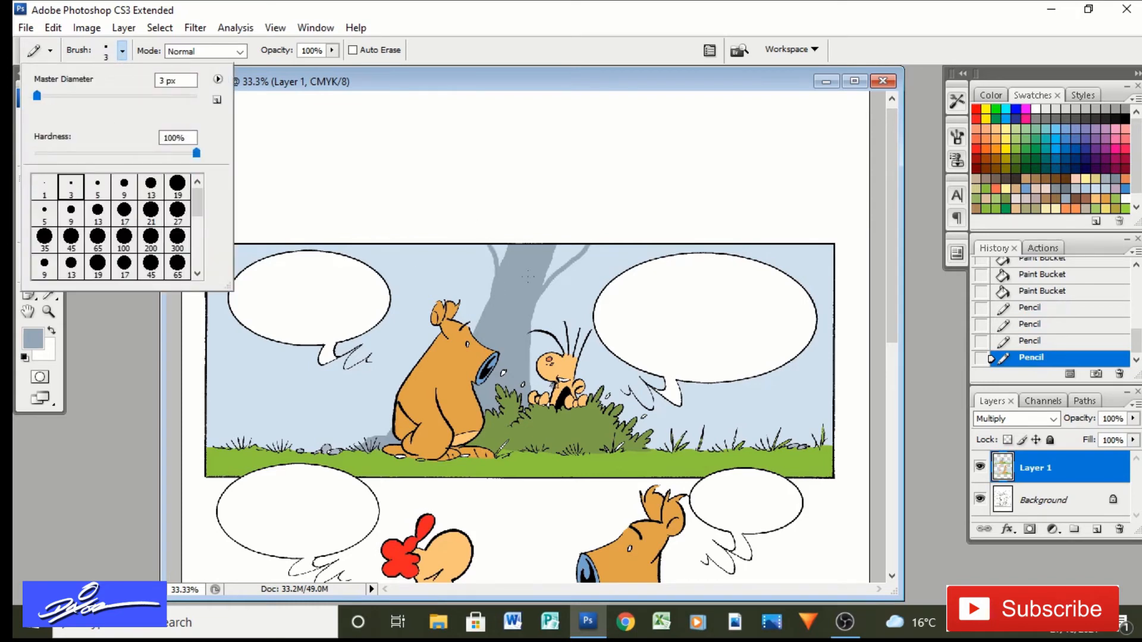
{"action": "left_click_drag", "start_coordinate": [569, 270], "coordinate": [620, 244]}
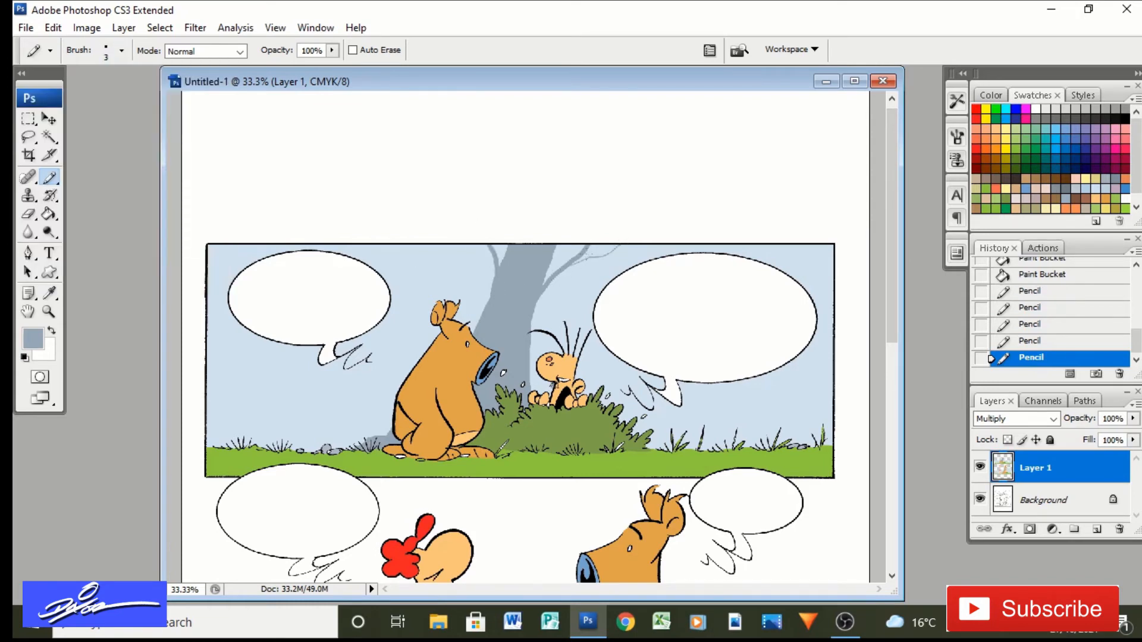
{"action": "left_click", "coordinate": [499, 251]}
{"action": "left_click", "coordinate": [494, 254]}
{"action": "left_click_drag", "start_coordinate": [893, 312], "coordinate": [891, 503]}
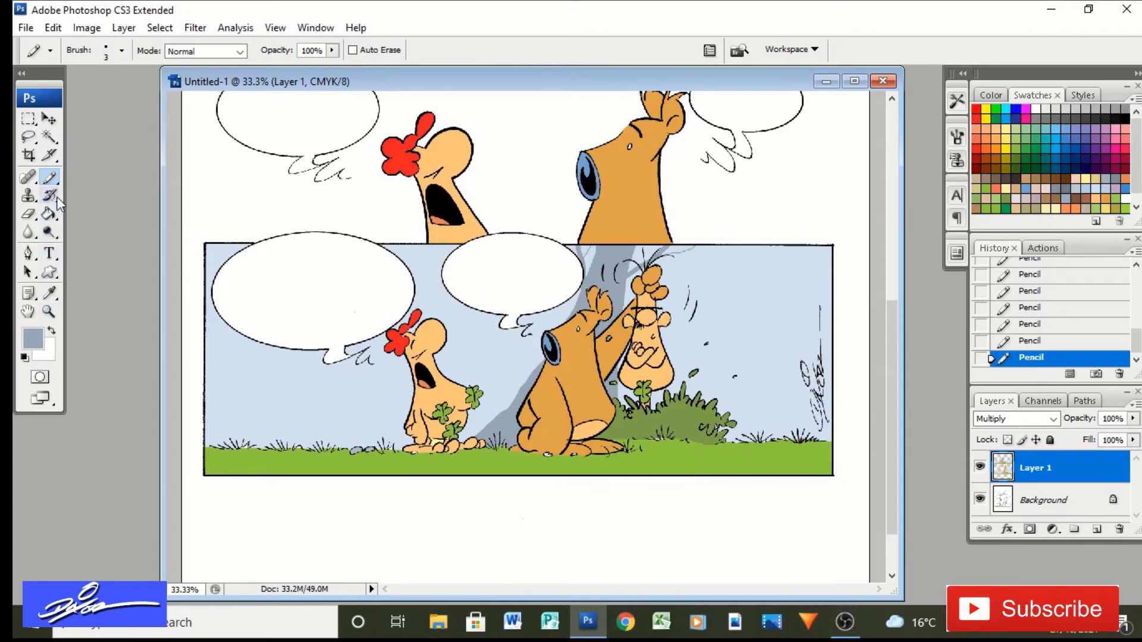
Select the pale blue sky of both panels with the Magic Wand at tolerance 10 and hide the selection edges
{"action": "left_click", "coordinate": [49, 138]}
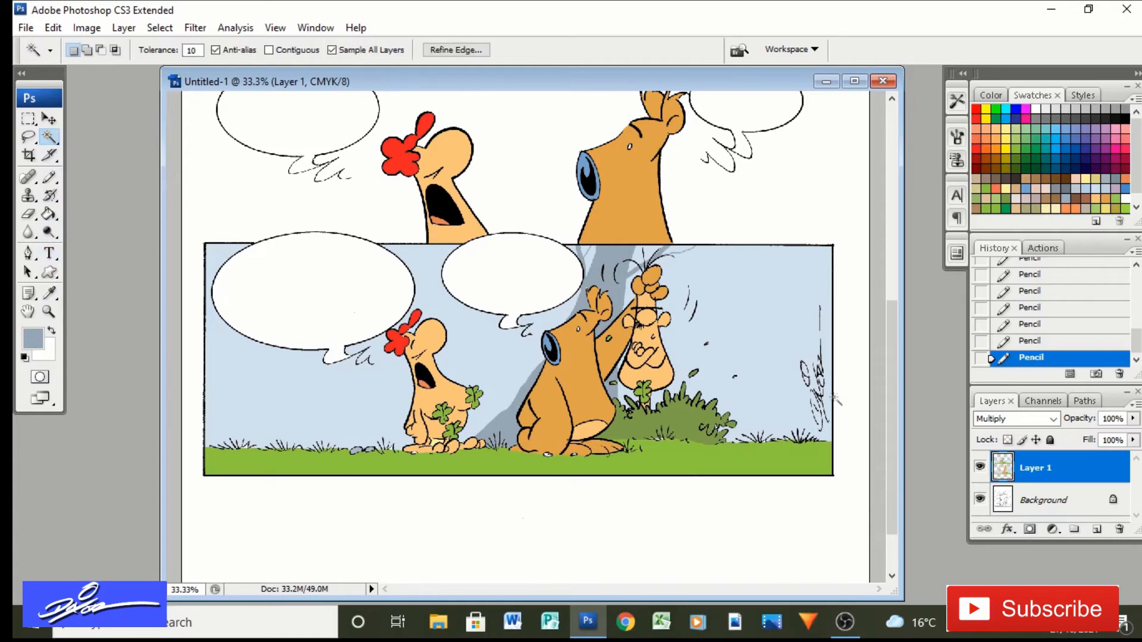
{"action": "left_click_drag", "start_coordinate": [892, 440], "coordinate": [912, 295]}
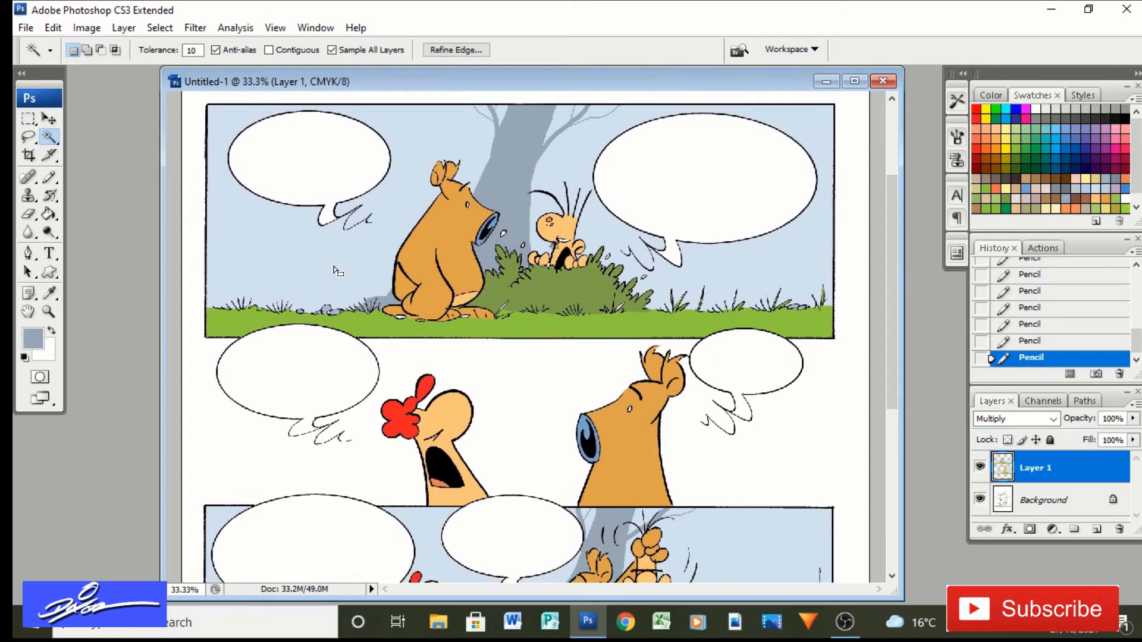
{"action": "left_click", "coordinate": [310, 268]}
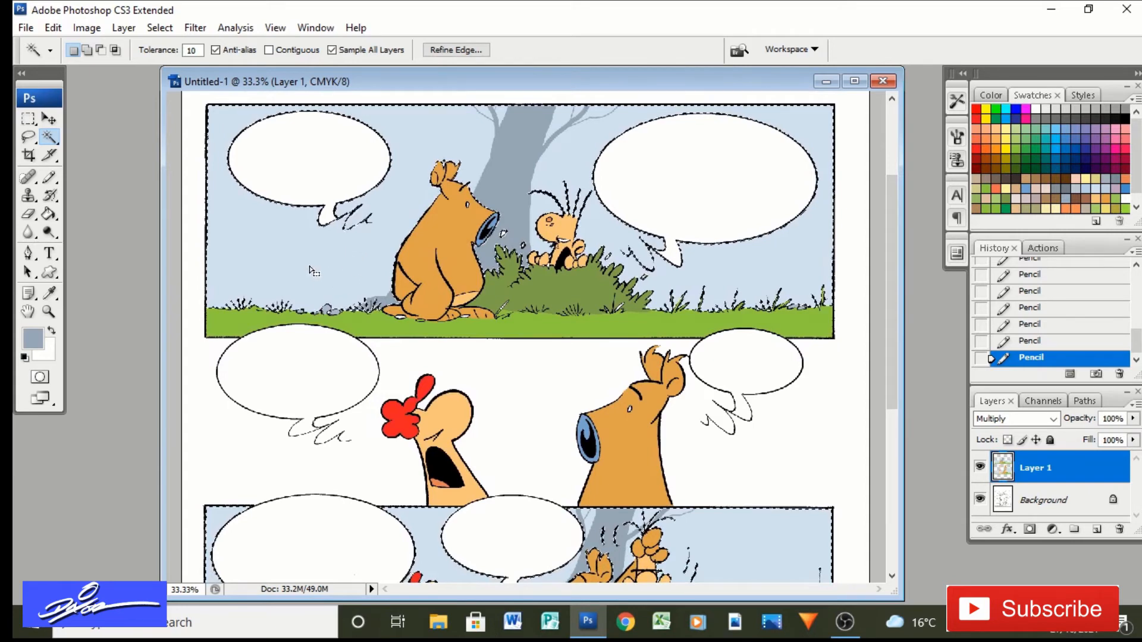
{"action": "left_click", "coordinate": [310, 268]}
{"action": "left_click", "coordinate": [237, 280]}
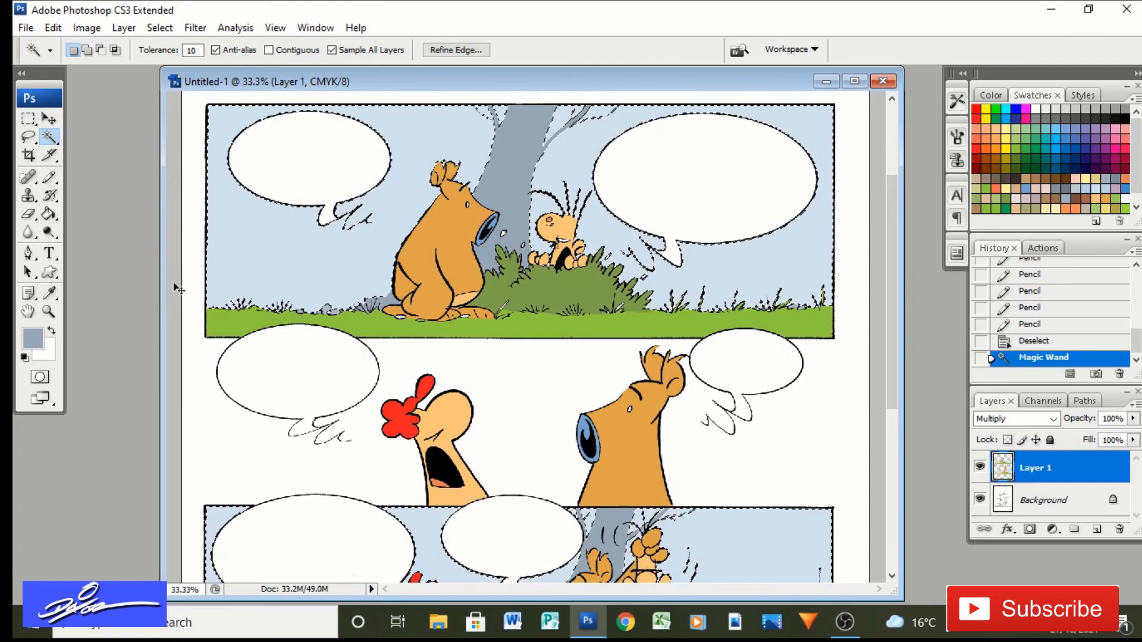
{"action": "key", "text": "ctrl+h"}
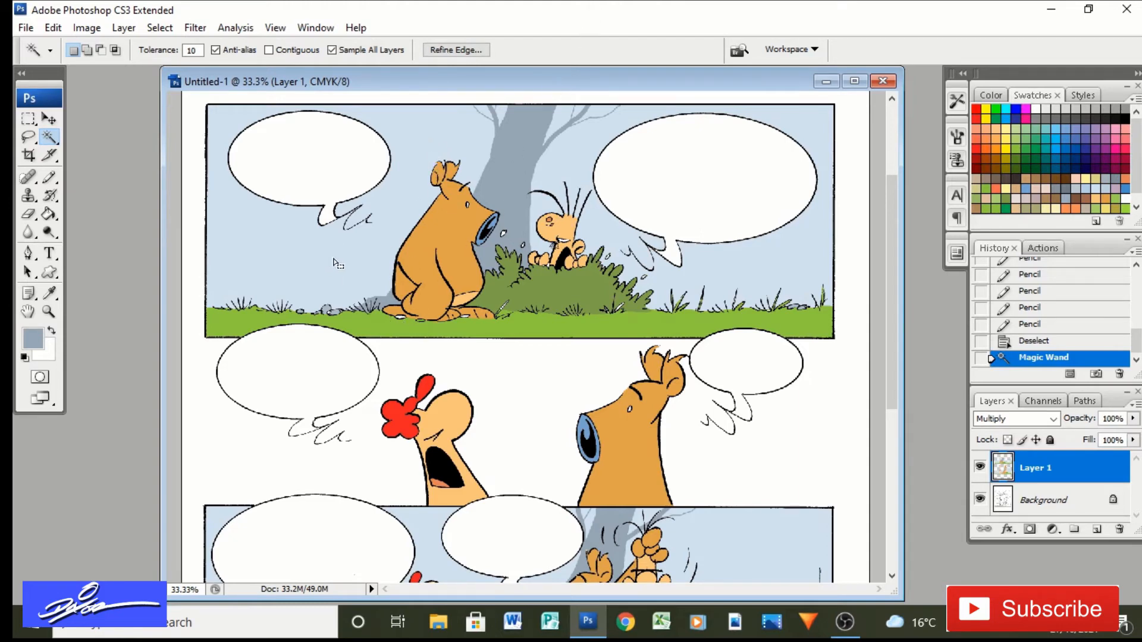
Set the foreground colour to a lighter grey-blue, a8b9c8, for the distant foliage
{"action": "left_click", "coordinate": [50, 293]}
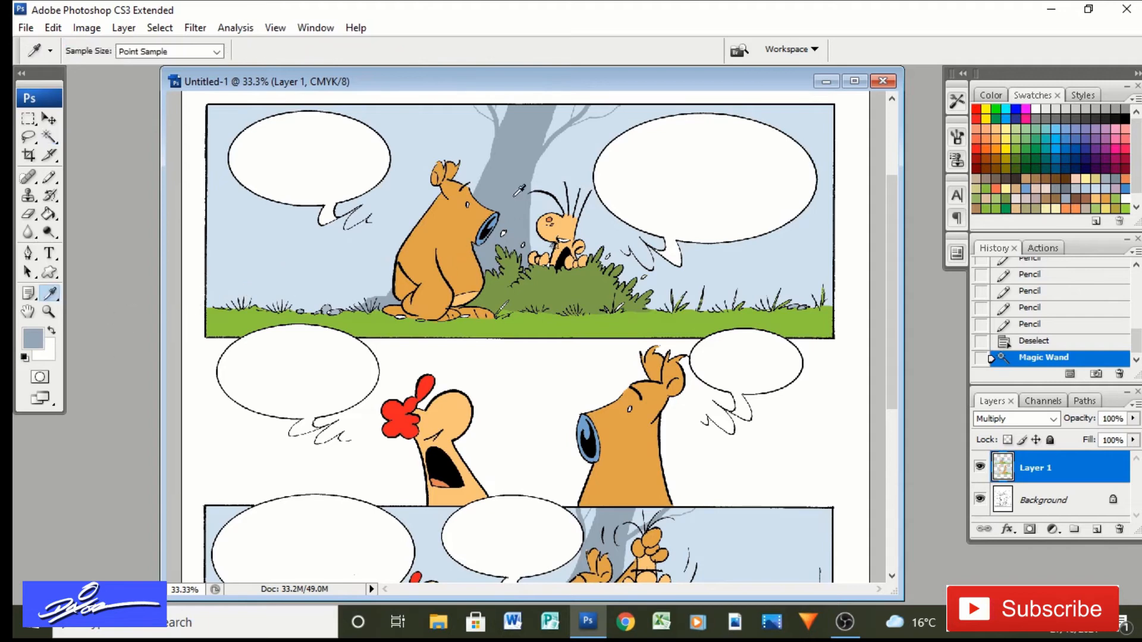
{"action": "left_click", "coordinate": [33, 338]}
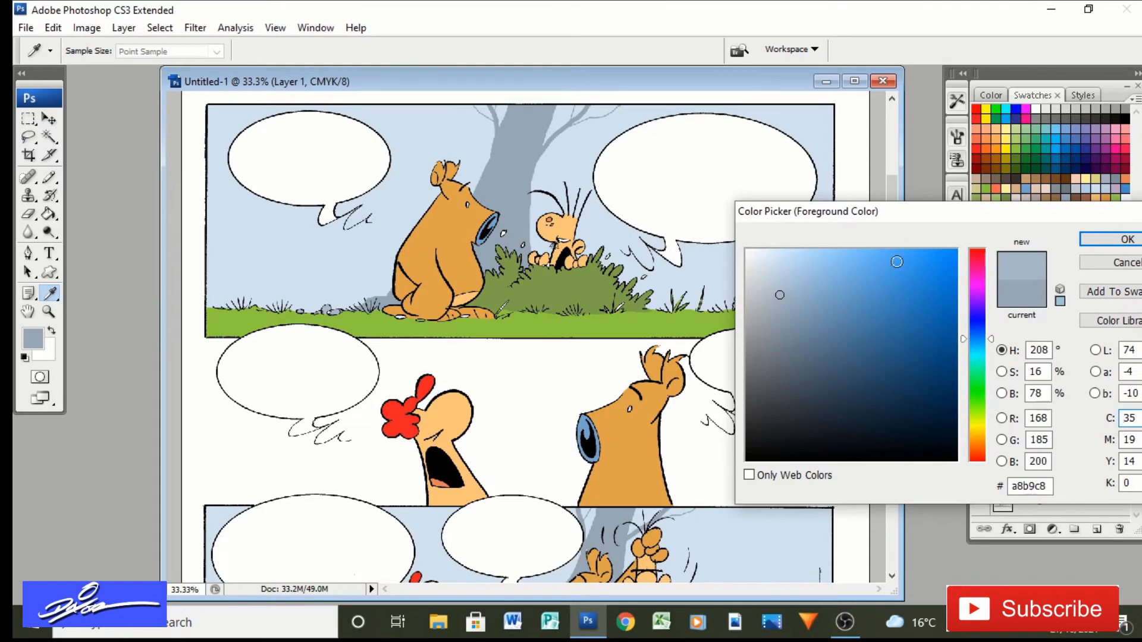
{"action": "left_click", "coordinate": [1126, 240]}
Outline distant bushes in the top panel's sky on the left of the bear with the 3 px Pencil and fill them with the grey-blue
{"action": "left_click", "coordinate": [50, 176]}
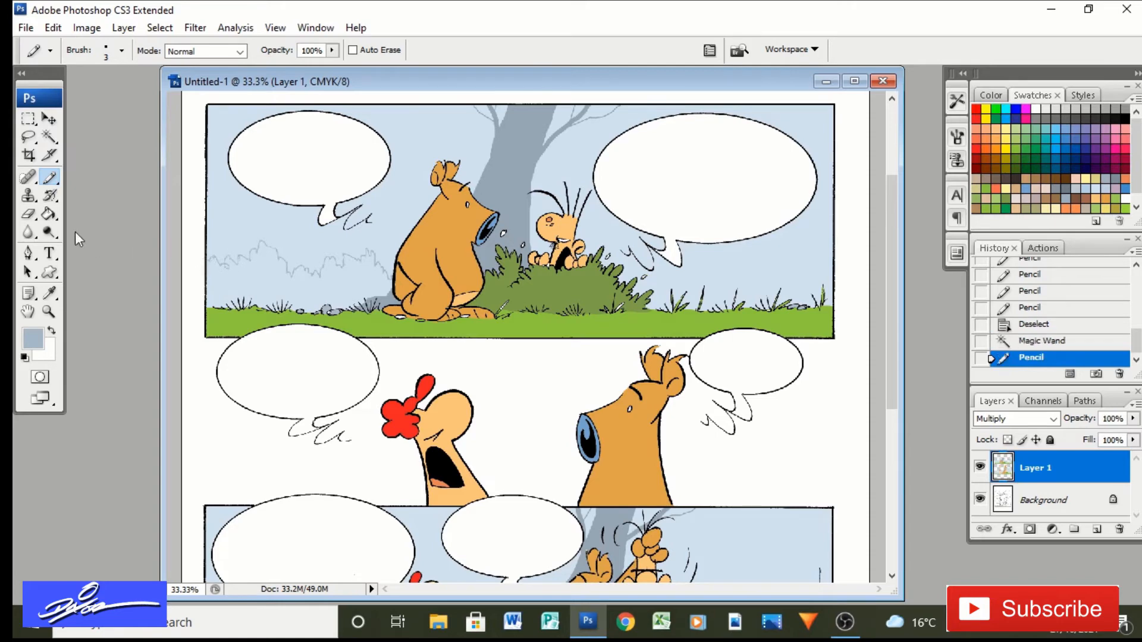
{"action": "left_click", "coordinate": [49, 214]}
{"action": "left_click", "coordinate": [306, 294]}
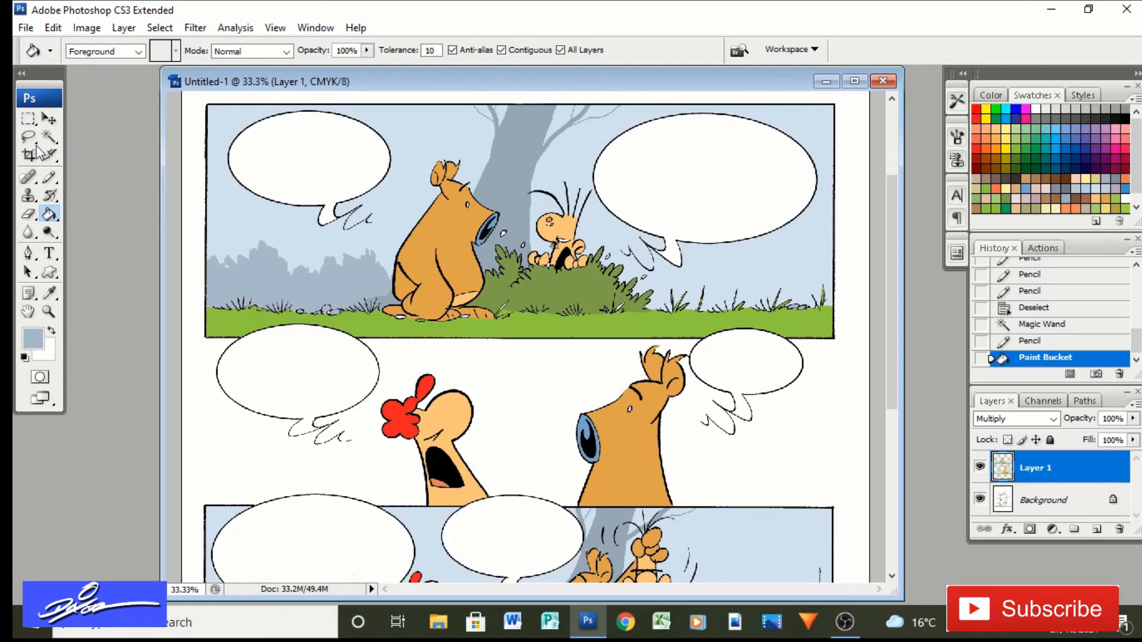
Outline distant bushes along the right side of the top panel and fill them, including the gap near the speech balloon's tail
{"action": "left_click", "coordinate": [50, 177]}
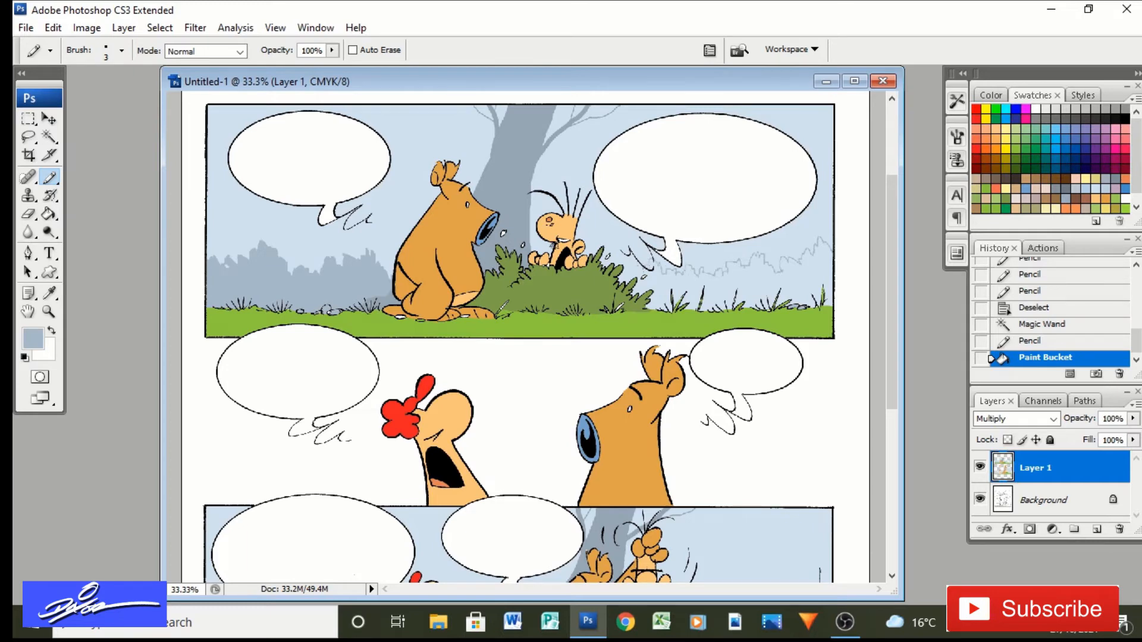
{"action": "left_click", "coordinate": [49, 214]}
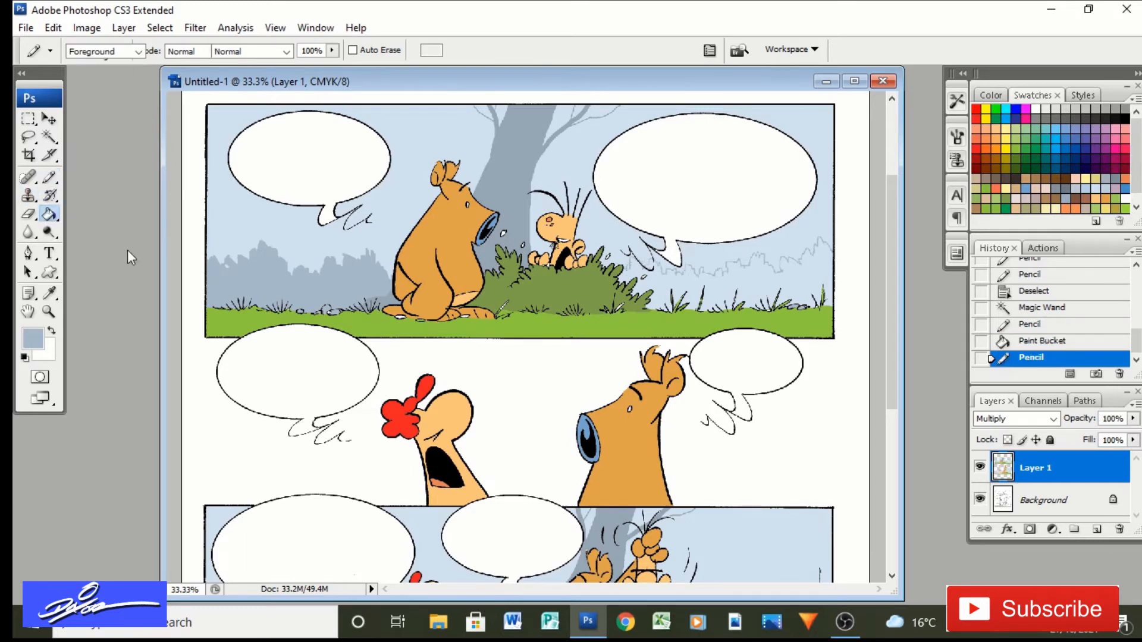
{"action": "left_click", "coordinate": [733, 288]}
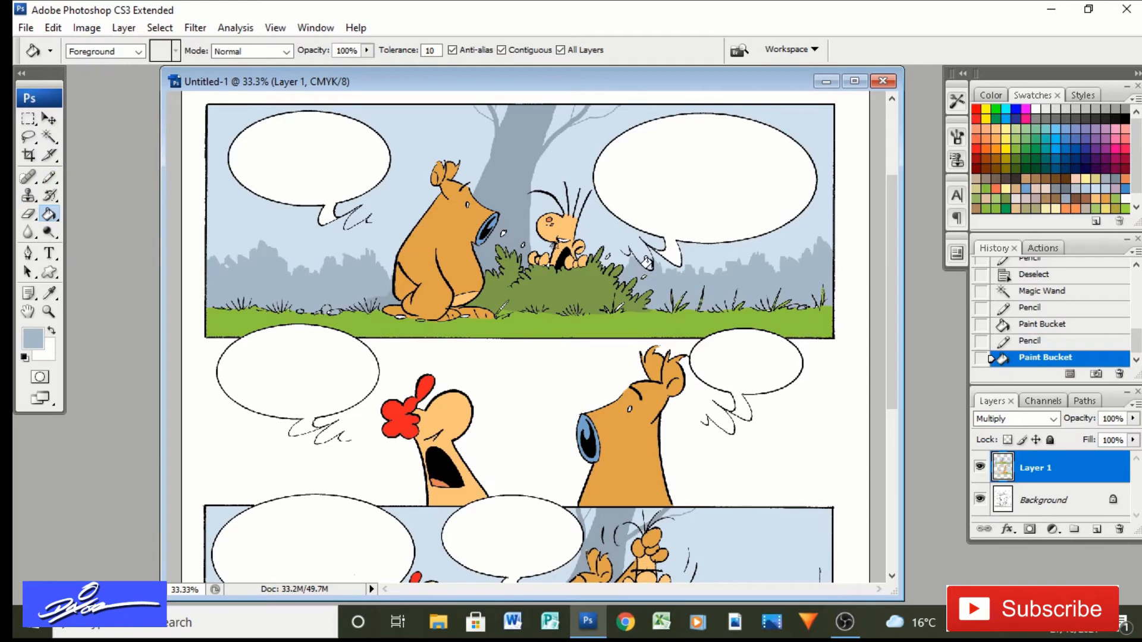
{"action": "left_click", "coordinate": [641, 265]}
Enlarge the Pencil to 9 px and dot loose leaves above the distant bushes in the top panel
{"action": "left_click", "coordinate": [50, 177]}
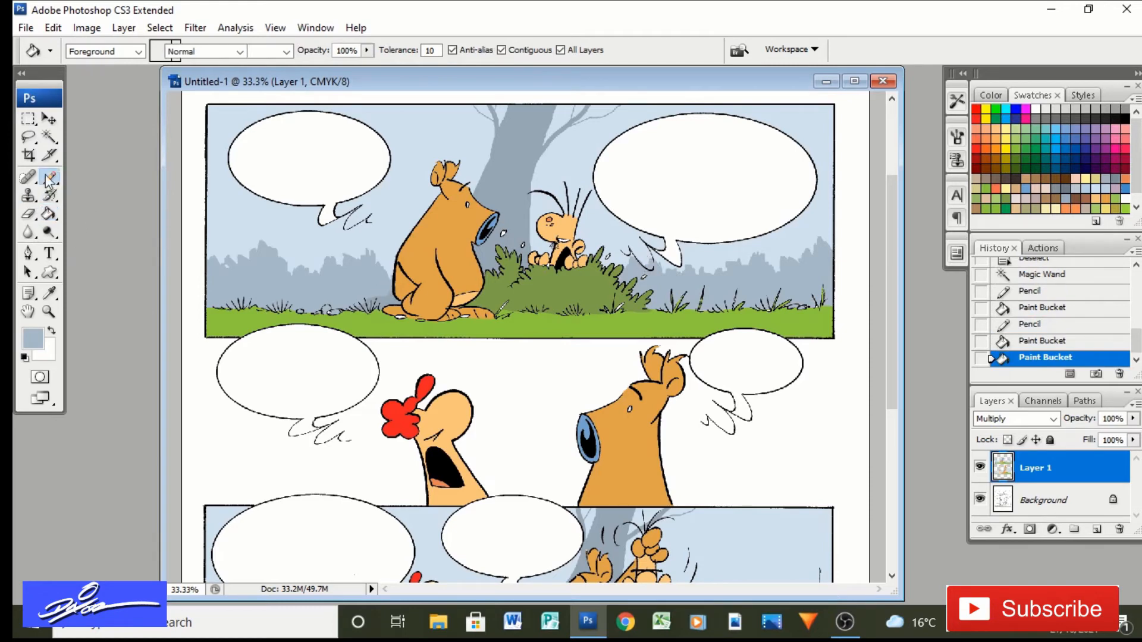
{"action": "left_click", "coordinate": [122, 50]}
{"action": "left_click", "coordinate": [125, 183]}
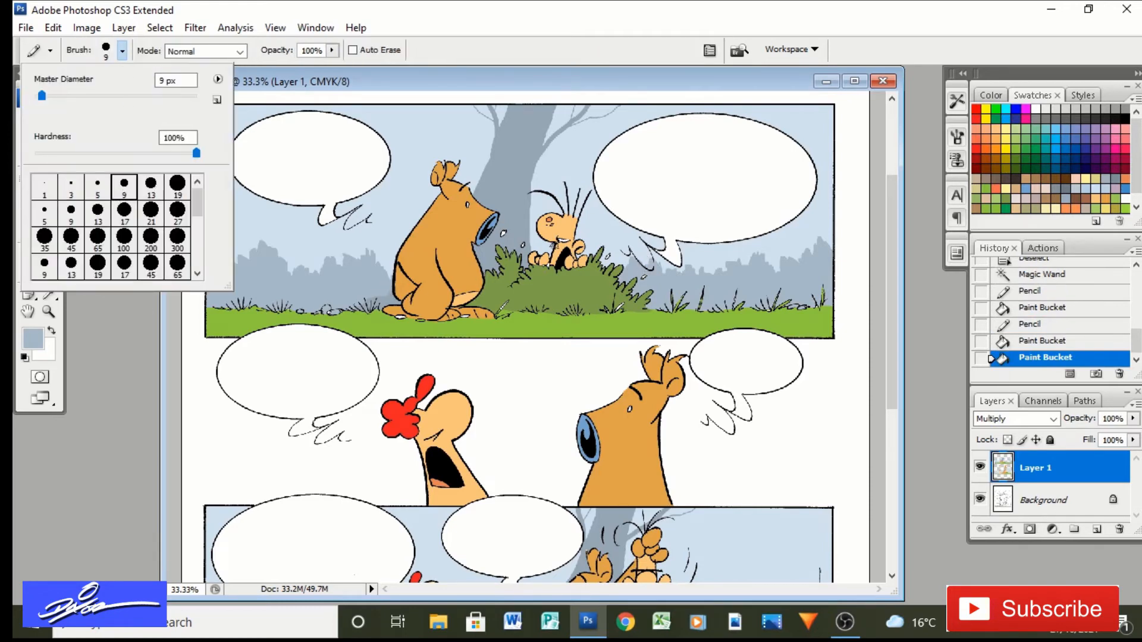
{"action": "left_click", "coordinate": [323, 257]}
{"action": "left_click", "coordinate": [332, 245]}
{"action": "left_click", "coordinate": [354, 251]}
{"action": "left_click", "coordinate": [303, 256]}
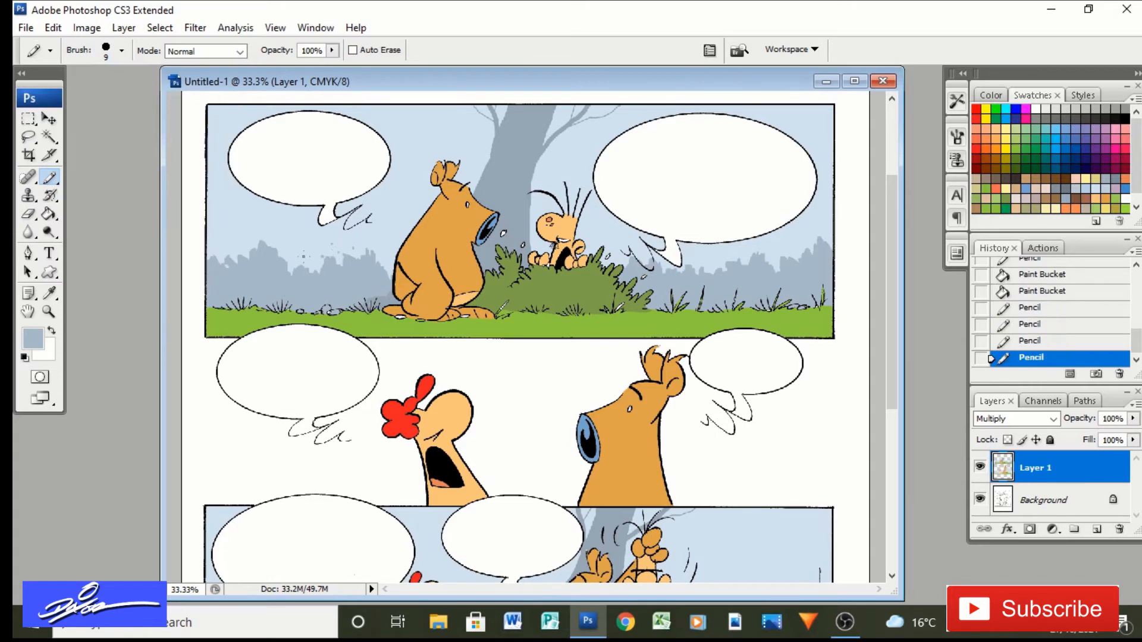
{"action": "left_click", "coordinate": [283, 256]}
{"action": "left_click", "coordinate": [285, 244]}
{"action": "left_click", "coordinate": [256, 233]}
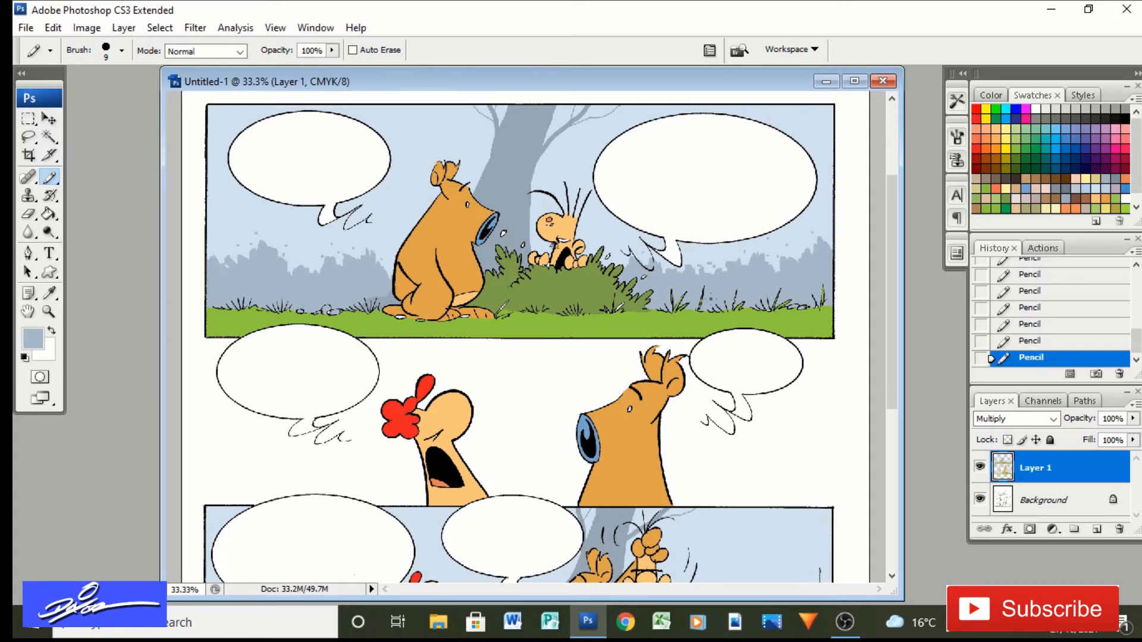
With a 5 px Pencil, outline distant bushes on the left side of the bottom panel and fill them with the grey-blue
{"action": "left_click_drag", "start_coordinate": [894, 296], "coordinate": [895, 447]}
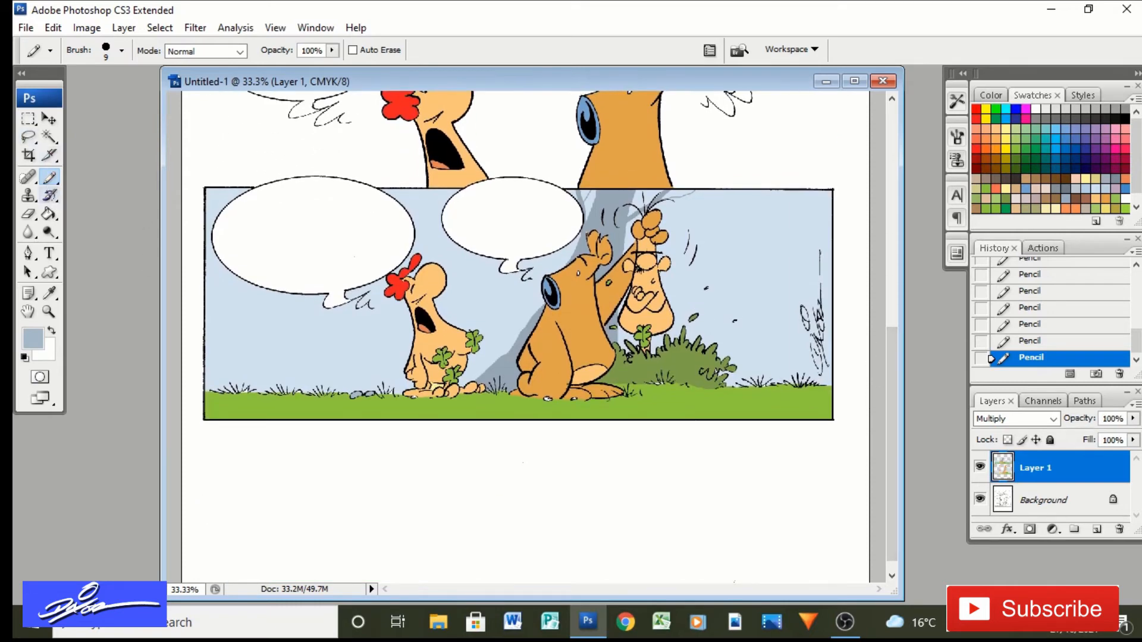
{"action": "left_click", "coordinate": [121, 51]}
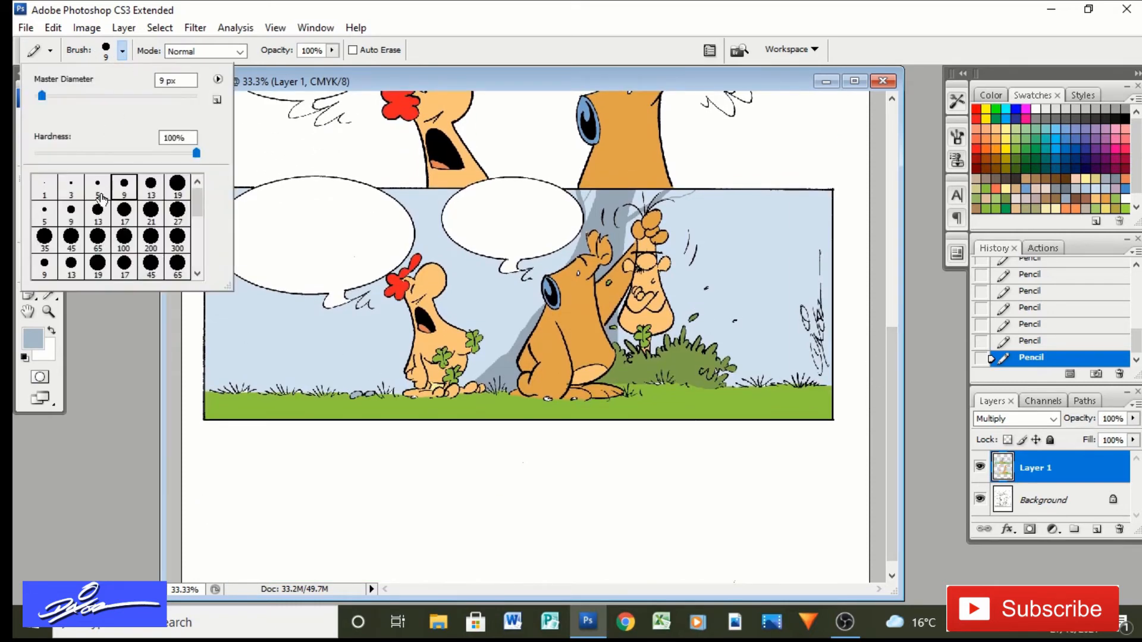
{"action": "left_click", "coordinate": [98, 186]}
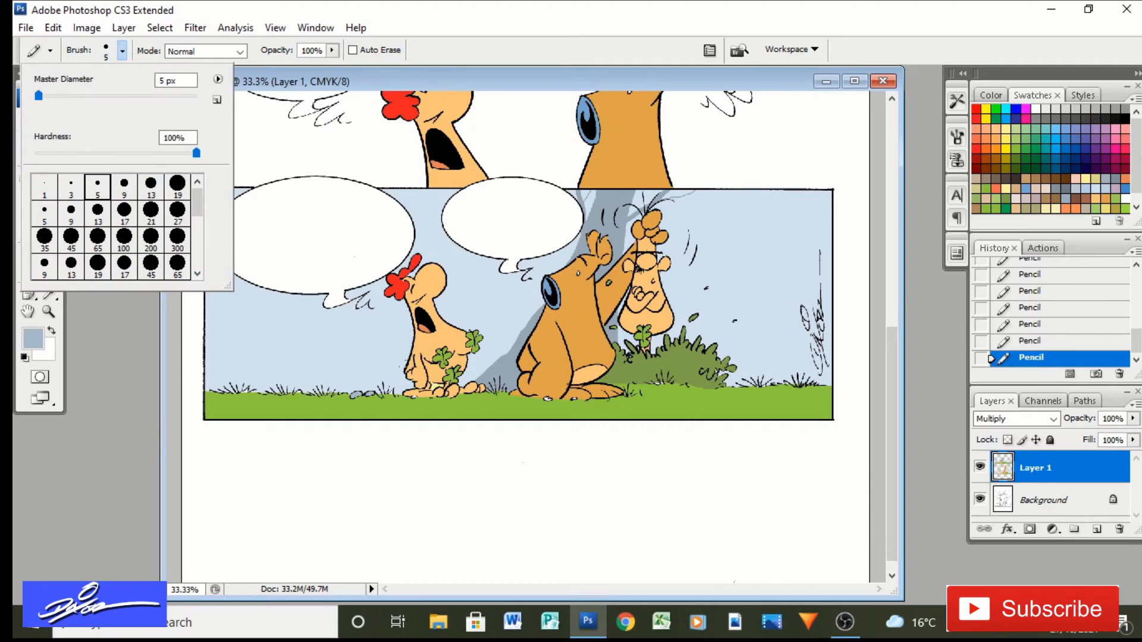
{"action": "key", "text": "Return"}
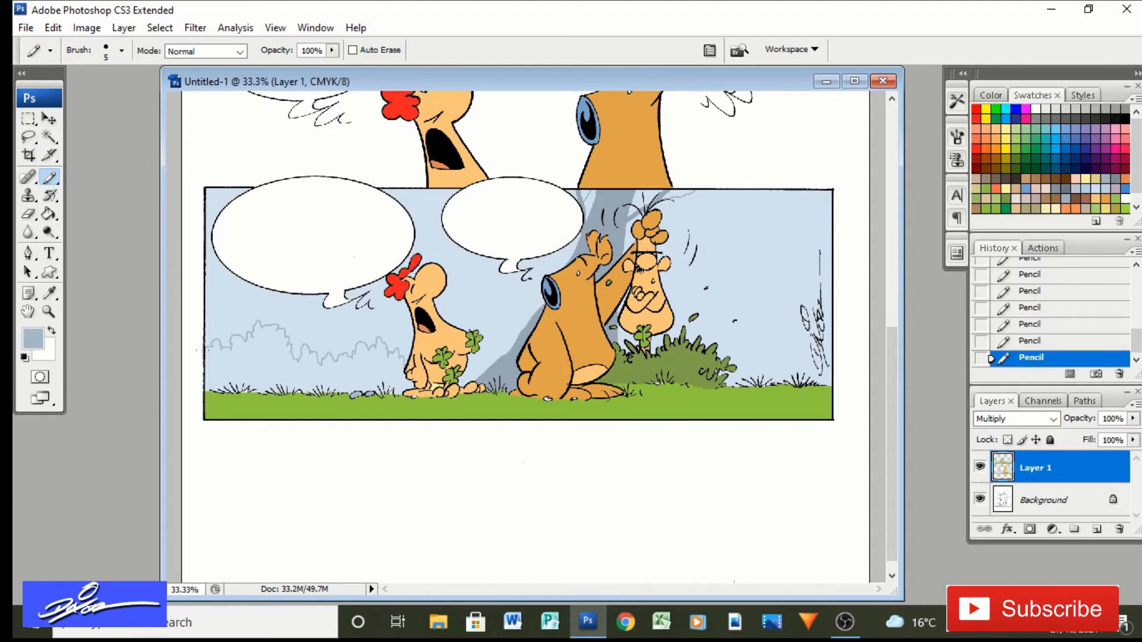
{"action": "left_click", "coordinate": [49, 214]}
{"action": "left_click", "coordinate": [286, 366]}
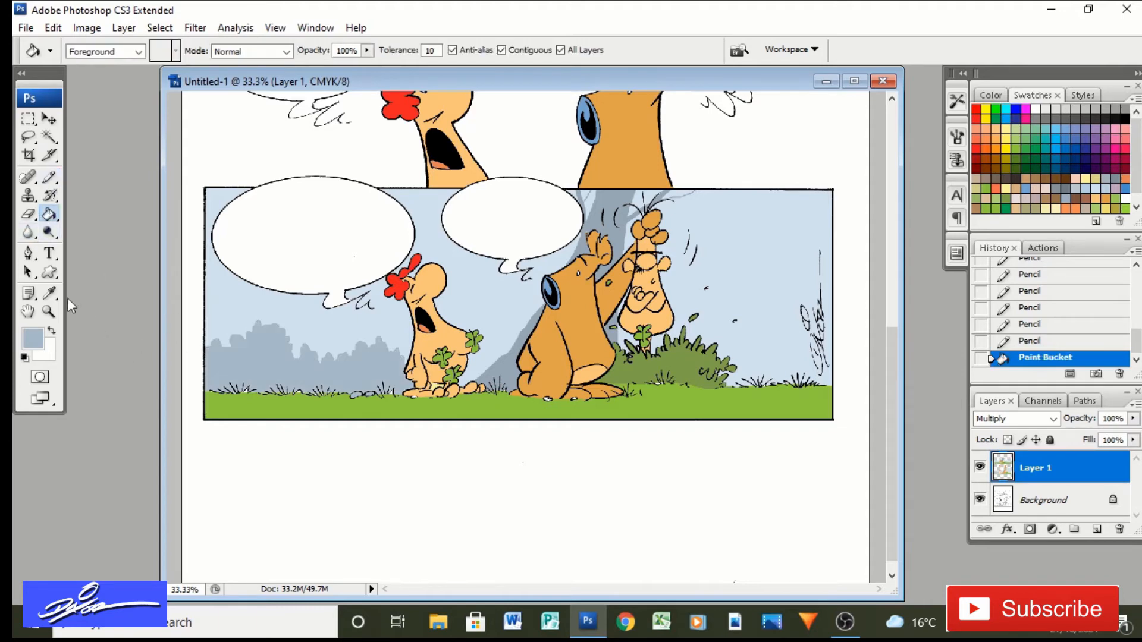
Outline distant bushes on the right side of the bottom panel and fill them, including the gaps around the signature
{"action": "left_click", "coordinate": [50, 177]}
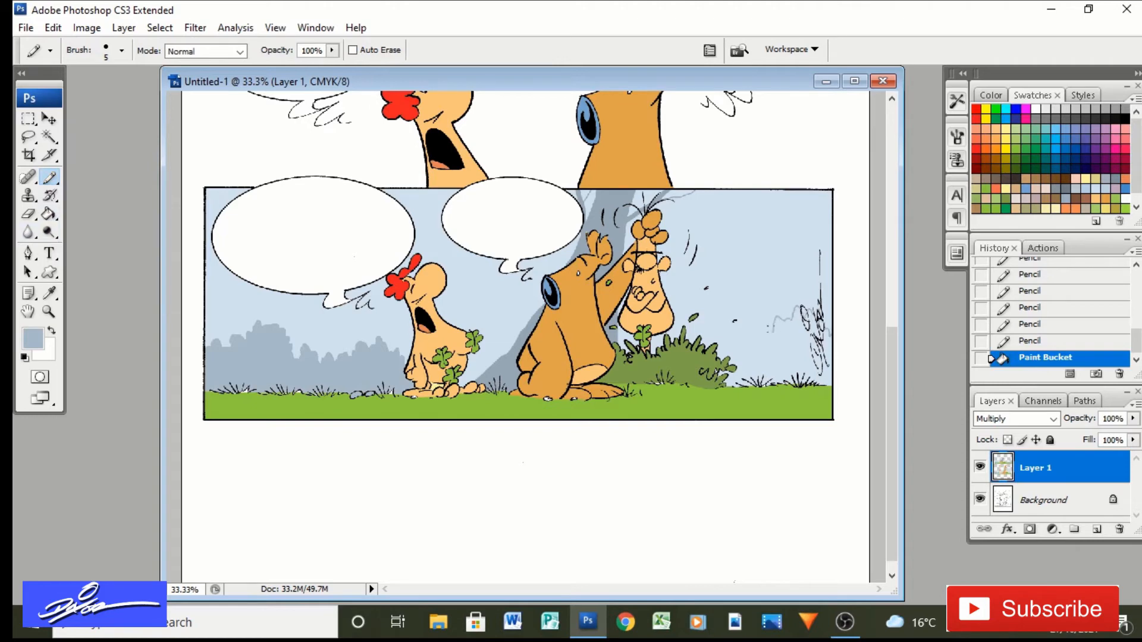
{"action": "left_click", "coordinate": [28, 215]}
{"action": "left_click", "coordinate": [48, 217]}
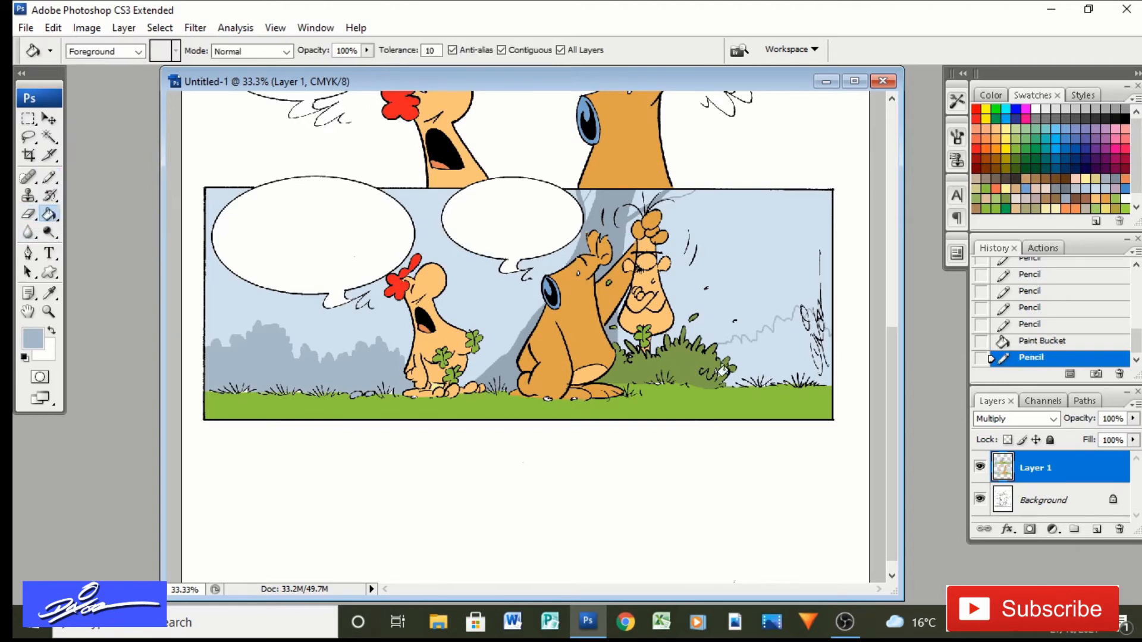
{"action": "left_click", "coordinate": [767, 368]}
{"action": "left_click", "coordinate": [802, 313]}
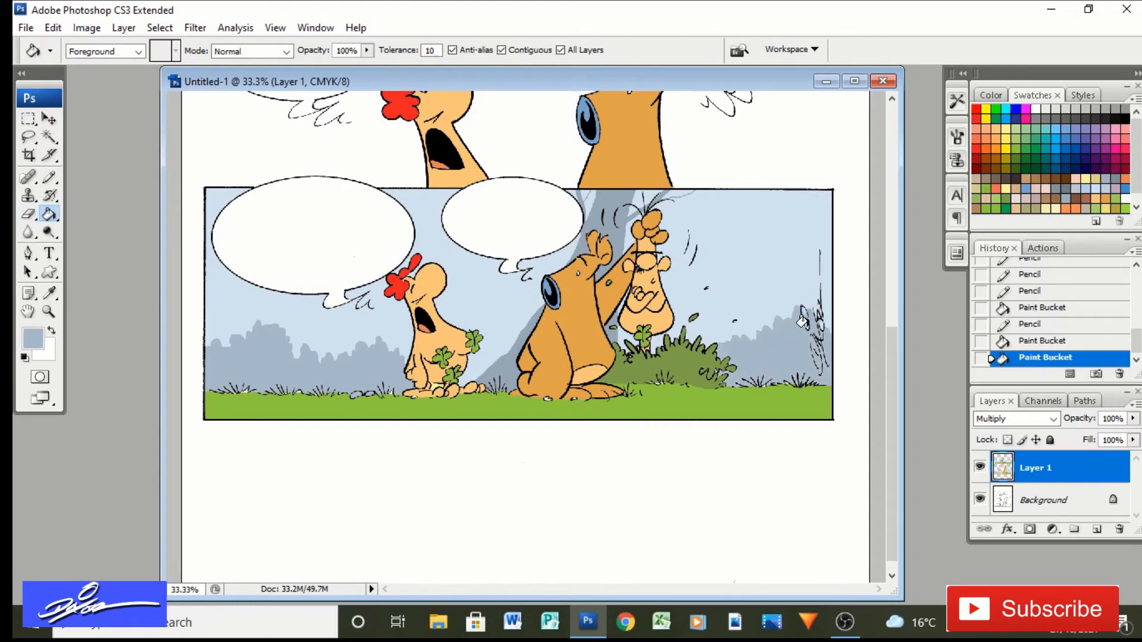
{"action": "left_click", "coordinate": [803, 318]}
{"action": "left_click", "coordinate": [816, 320]}
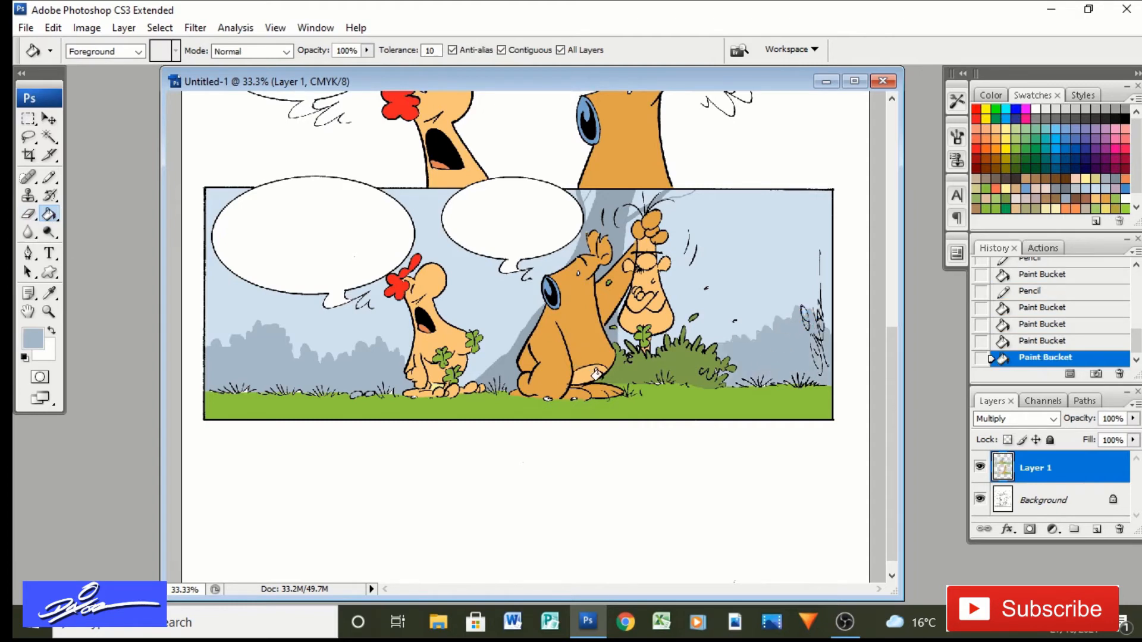
Dot loose leaves above the bottom panel's distant bushes with a 9 px Pencil, and clear the sky selection
{"action": "left_click", "coordinate": [50, 178]}
{"action": "left_click", "coordinate": [122, 50]}
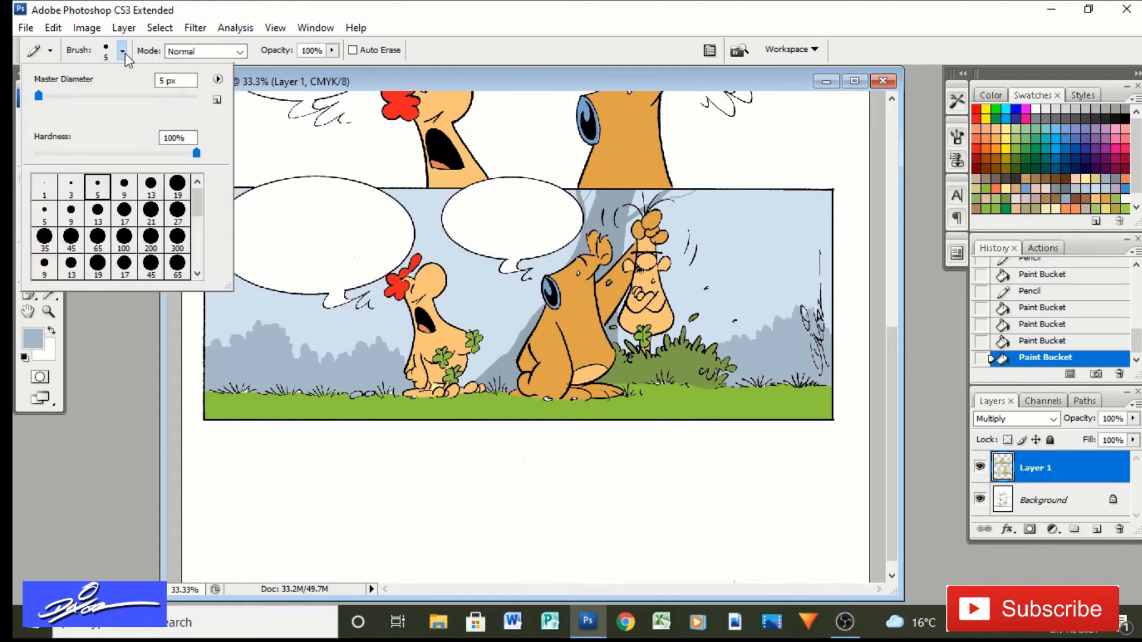
{"action": "left_click", "coordinate": [123, 188]}
{"action": "left_click", "coordinate": [342, 346]}
{"action": "left_click", "coordinate": [343, 346]}
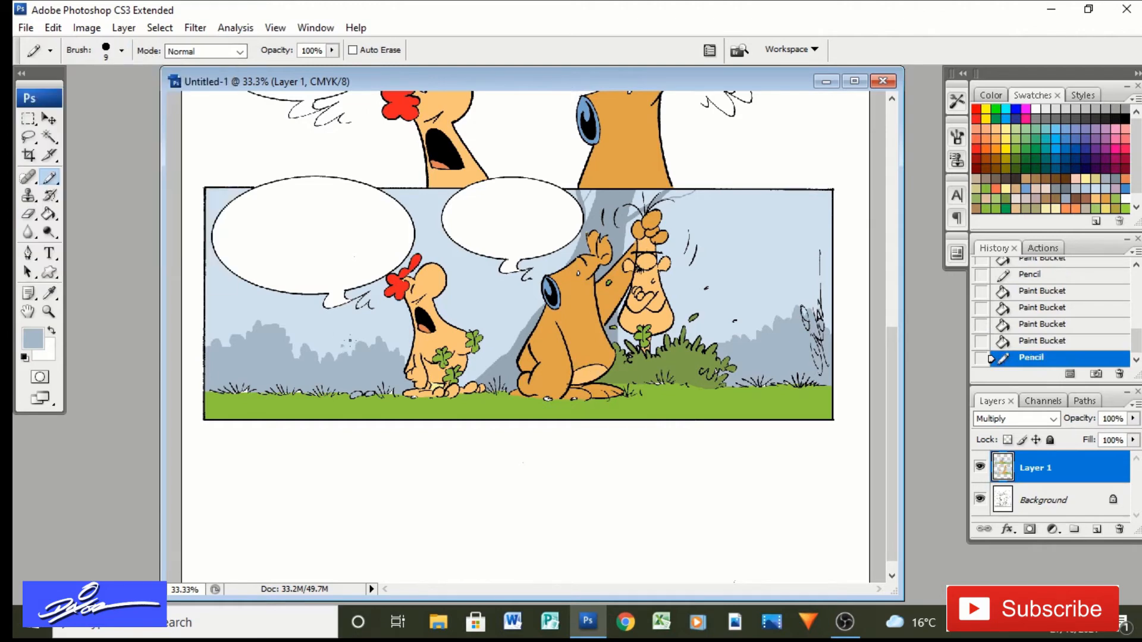
{"action": "left_click", "coordinate": [350, 340]}
{"action": "left_click", "coordinate": [311, 330]}
{"action": "left_click", "coordinate": [302, 327]}
{"action": "left_click", "coordinate": [256, 309]}
{"action": "left_click", "coordinate": [387, 334]}
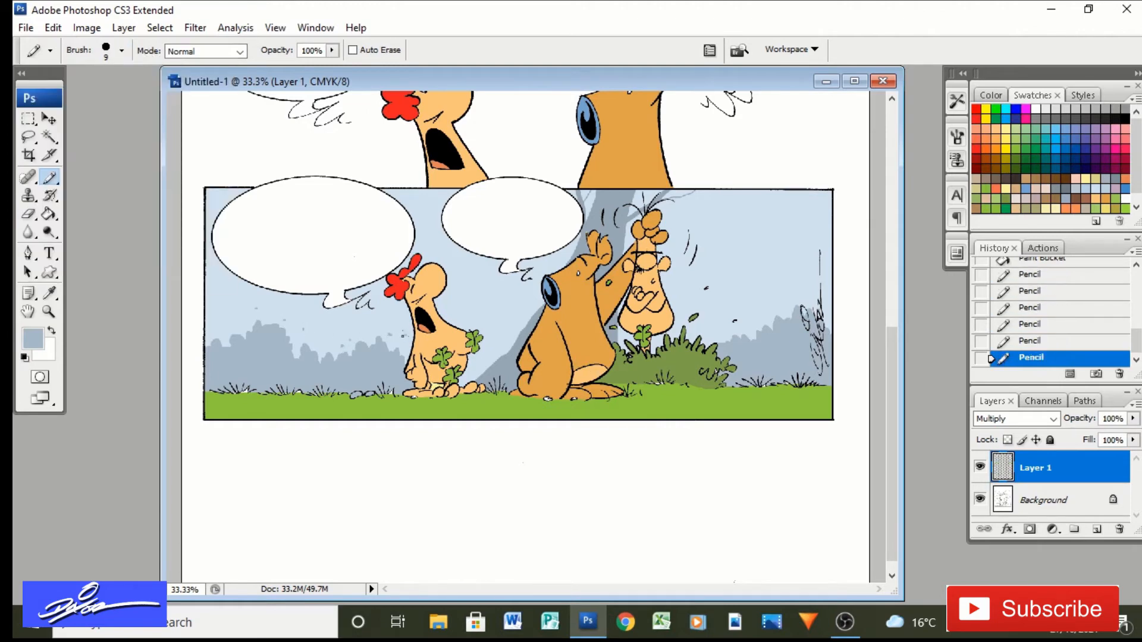
{"action": "left_click", "coordinate": [203, 322]}
{"action": "key", "text": "ctrl+d"}
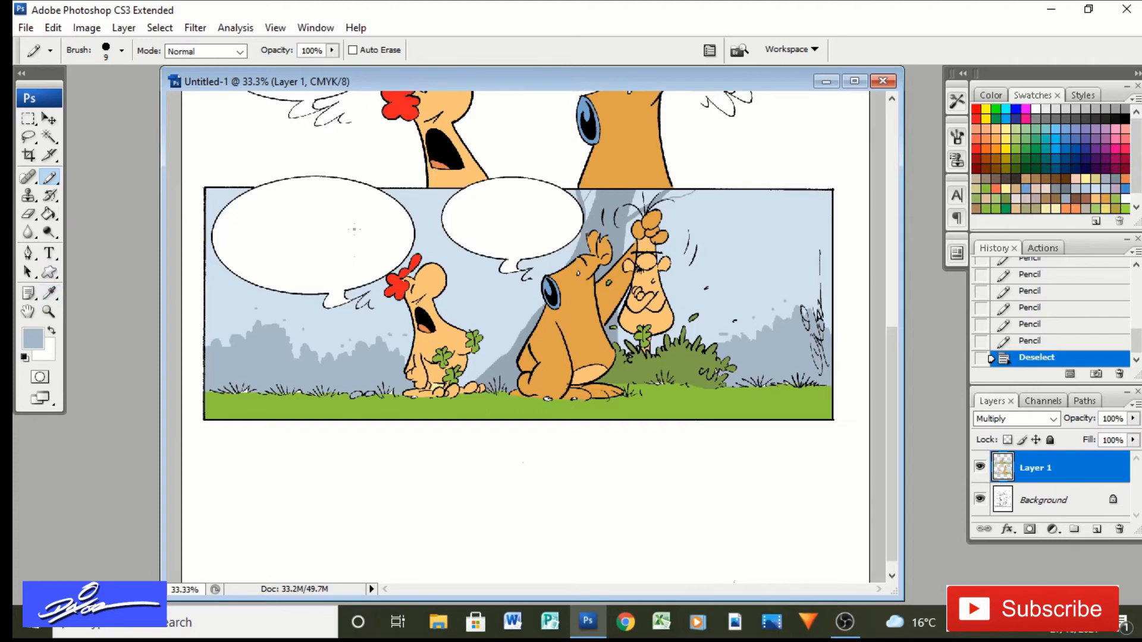
Extend the base of the bottom panel's bush with its own green, pencilling the lower edge and filling the gaps
{"action": "left_click", "coordinate": [51, 294]}
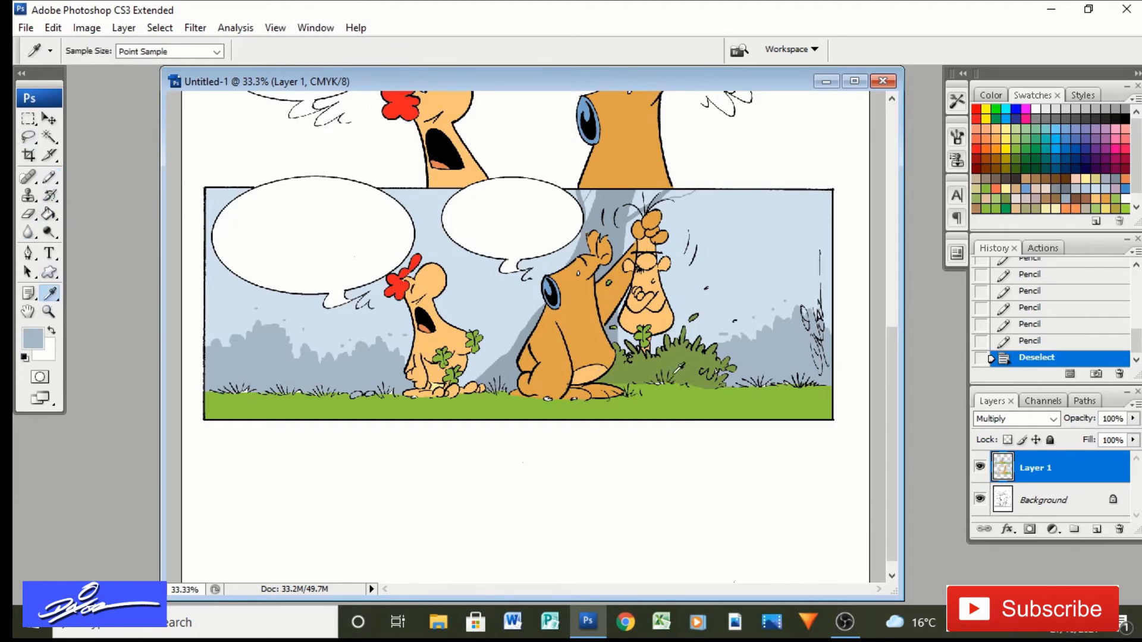
{"action": "left_click", "coordinate": [691, 363]}
{"action": "left_click", "coordinate": [50, 177]}
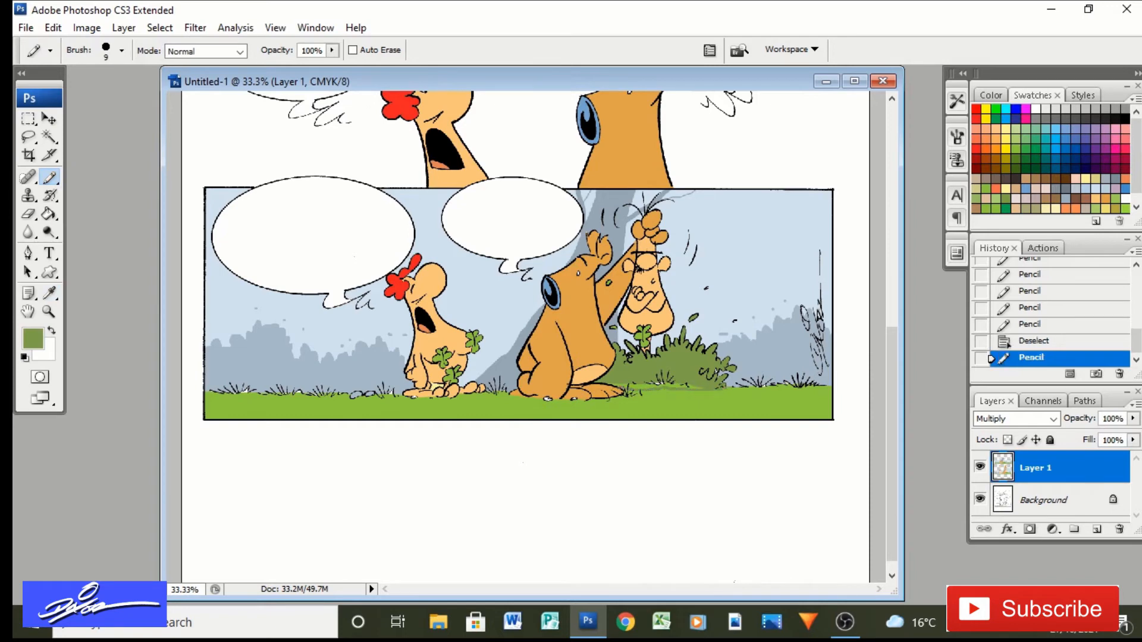
{"action": "left_click", "coordinate": [49, 214]}
{"action": "left_click", "coordinate": [631, 385]}
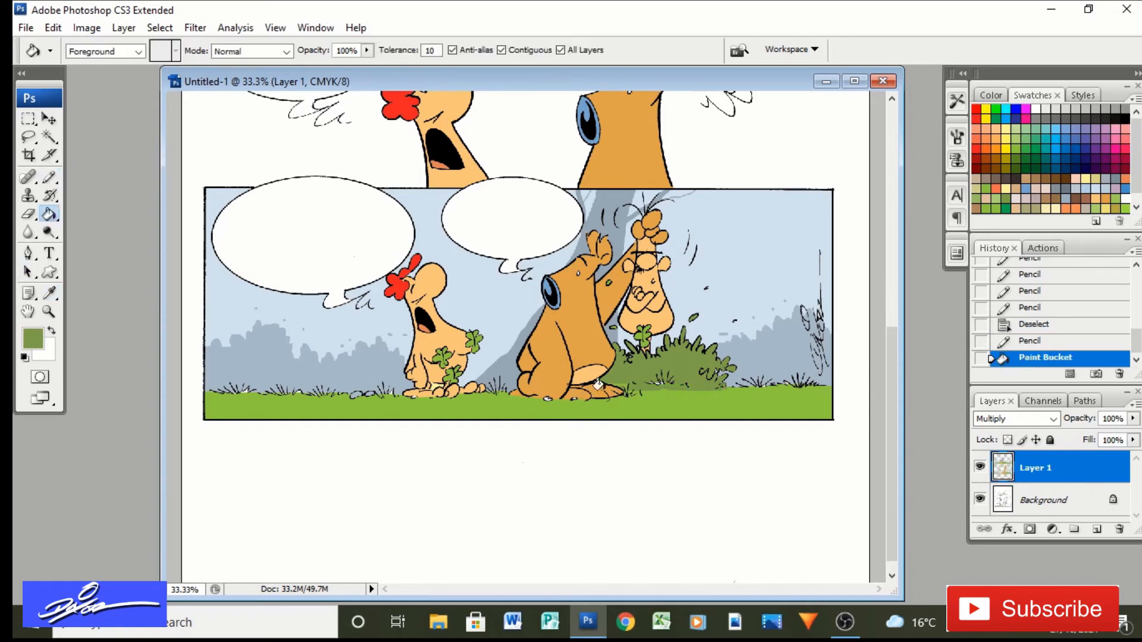
{"action": "left_click", "coordinate": [433, 370]}
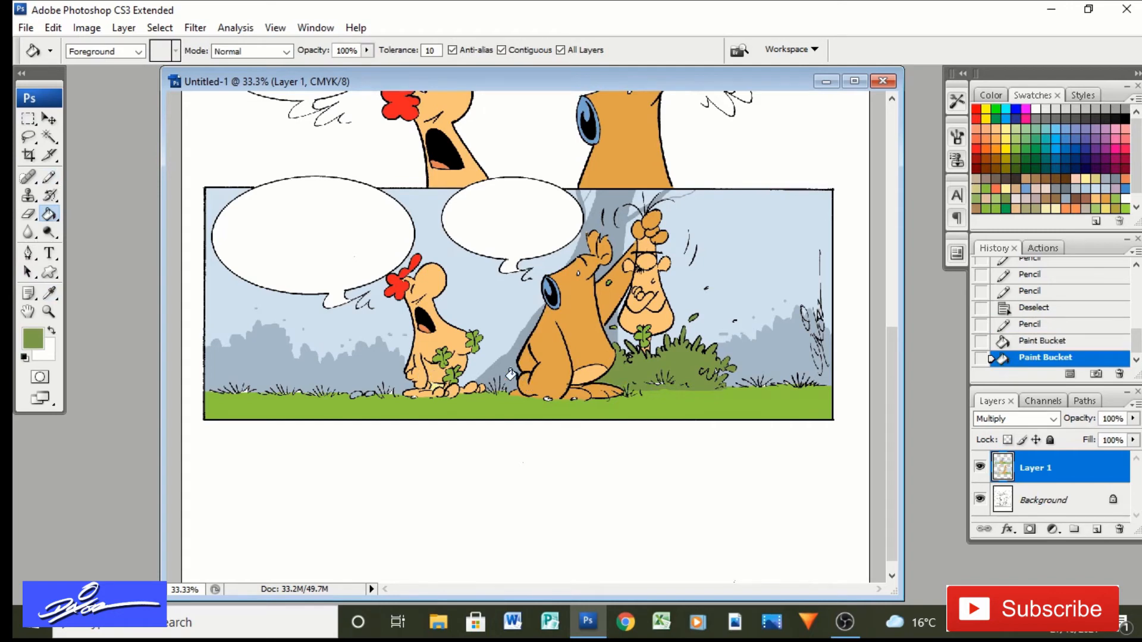
{"action": "left_click", "coordinate": [50, 177]}
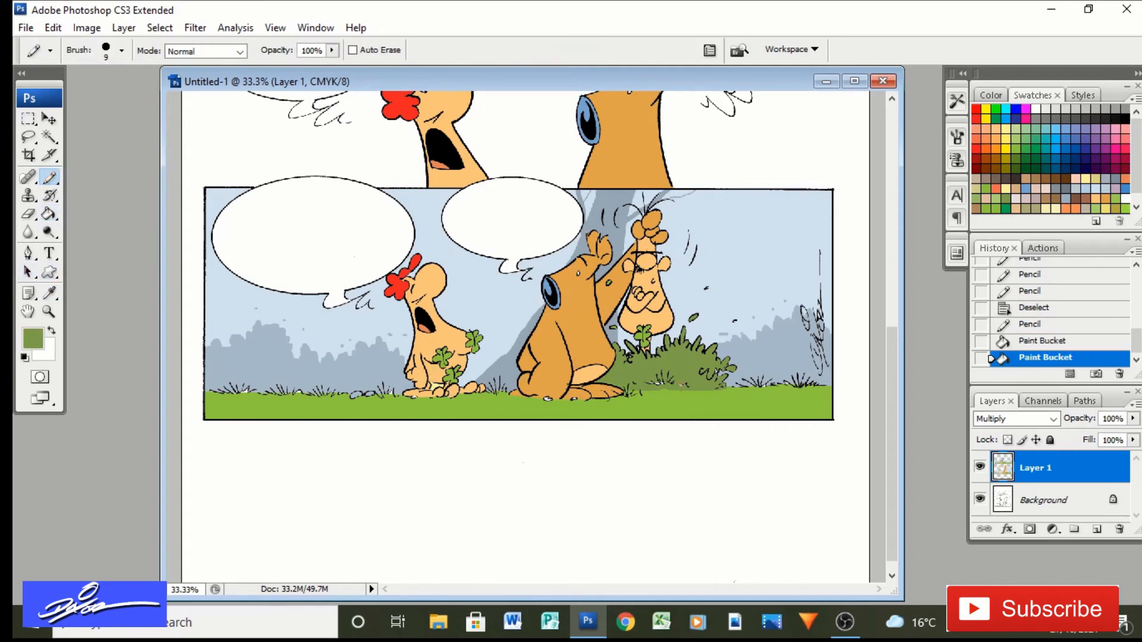
{"action": "left_click", "coordinate": [652, 380]}
Erase the inked grass lines inside the bottom panel's bush from the Background layer with a 5 px Eraser
{"action": "left_click", "coordinate": [48, 311]}
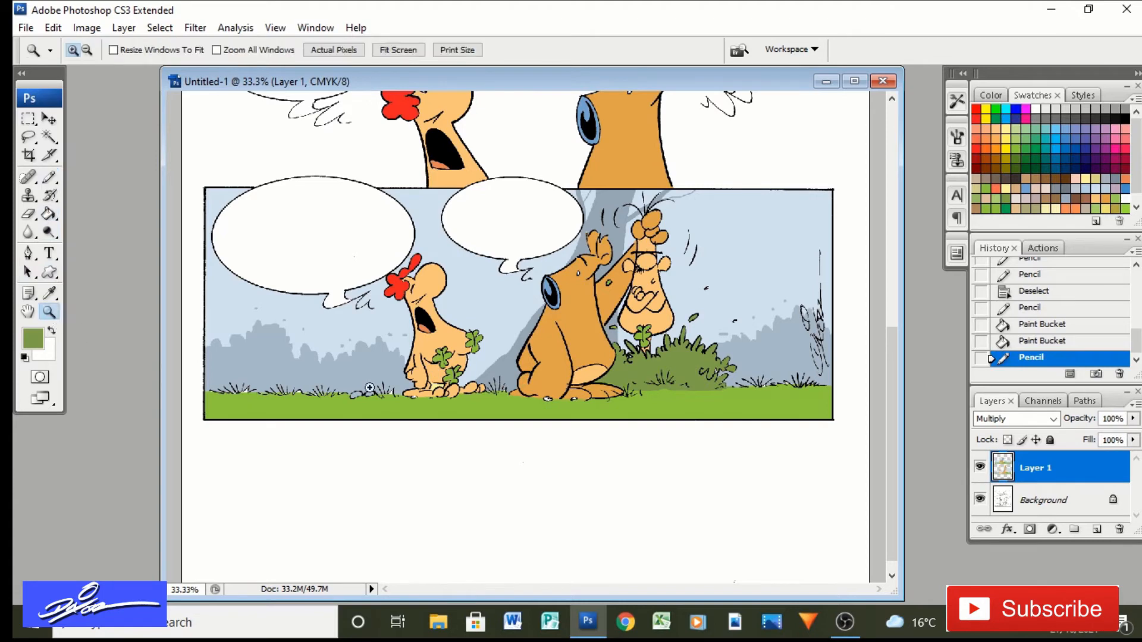
{"action": "left_click", "coordinate": [633, 397]}
{"action": "left_click", "coordinate": [633, 397]}
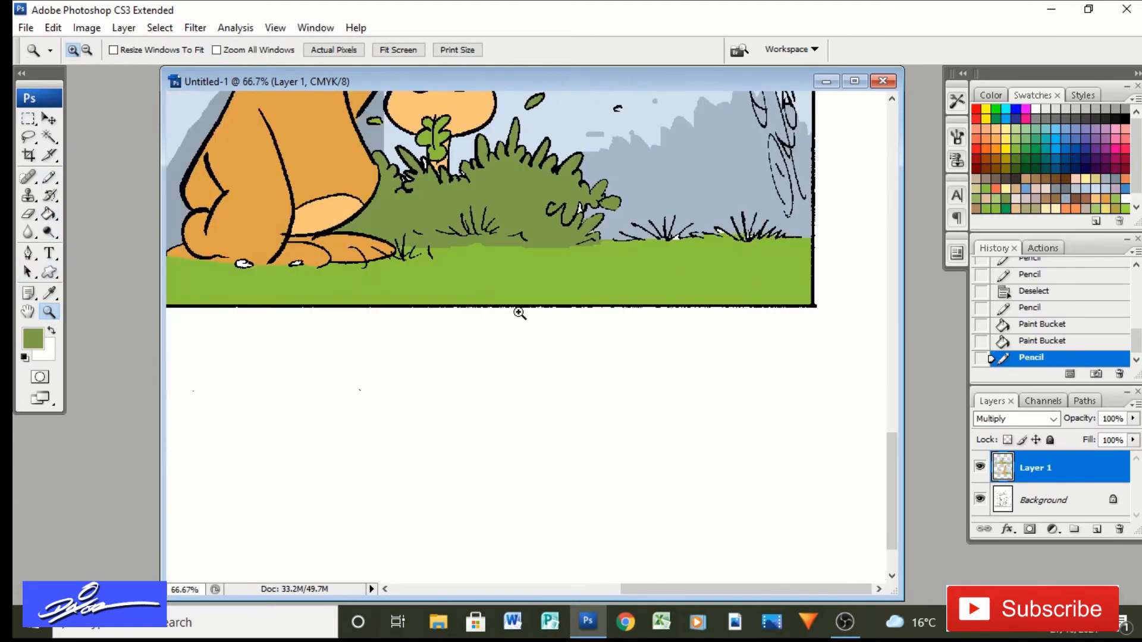
{"action": "left_click", "coordinate": [483, 243]}
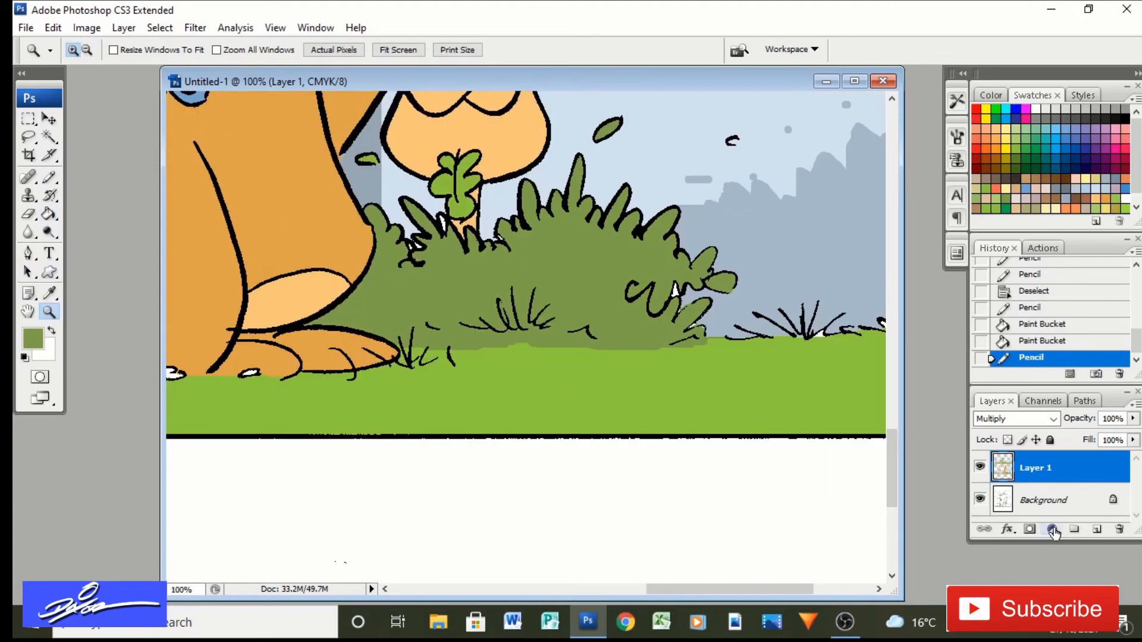
{"action": "left_click", "coordinate": [1047, 500]}
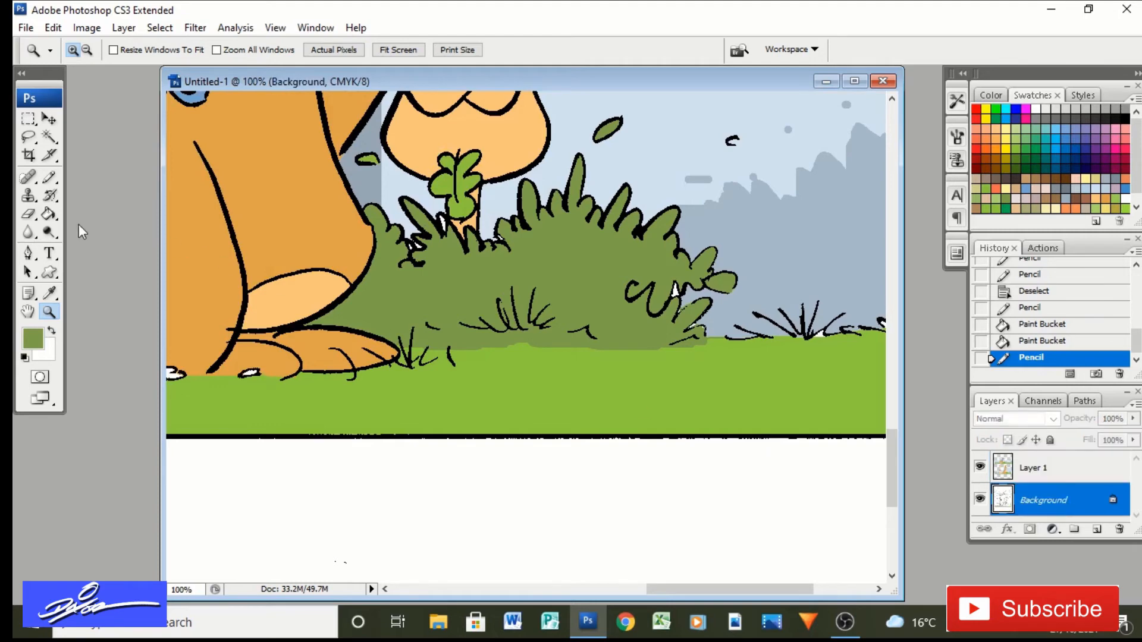
{"action": "left_click", "coordinate": [28, 214]}
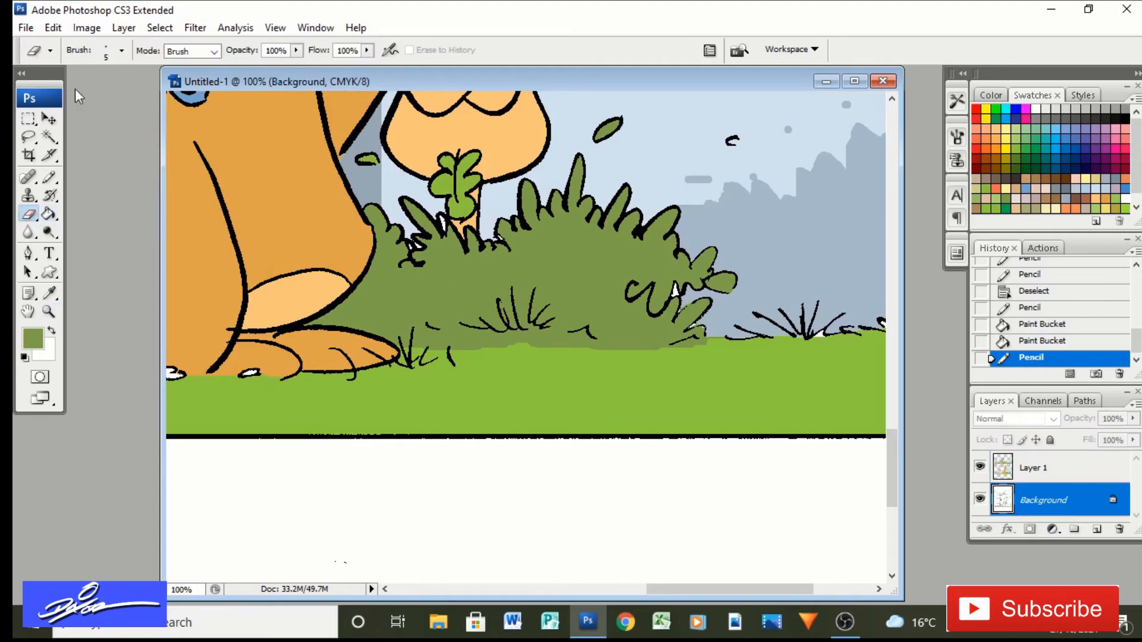
{"action": "mouse_move", "coordinate": [535, 317]}
{"action": "left_mouse_down"}
{"action": "mouse_move", "coordinate": [499, 300]}
{"action": "mouse_move", "coordinate": [531, 301]}
{"action": "mouse_move", "coordinate": [519, 330]}
{"action": "mouse_move", "coordinate": [532, 319]}
{"action": "mouse_move", "coordinate": [492, 324]}
{"action": "left_mouse_up"}
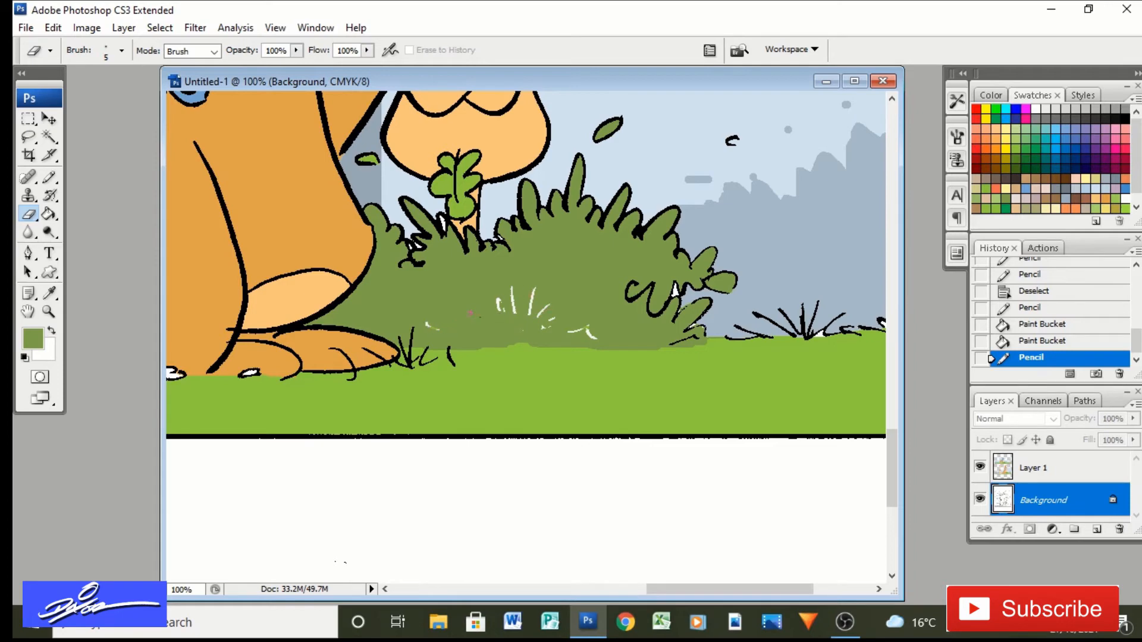
{"action": "left_click", "coordinate": [470, 313]}
Cover the white marks in the bottom panel's bush with the bush green on Layer 1, using a 9 px Pencil
{"action": "left_click", "coordinate": [1049, 470]}
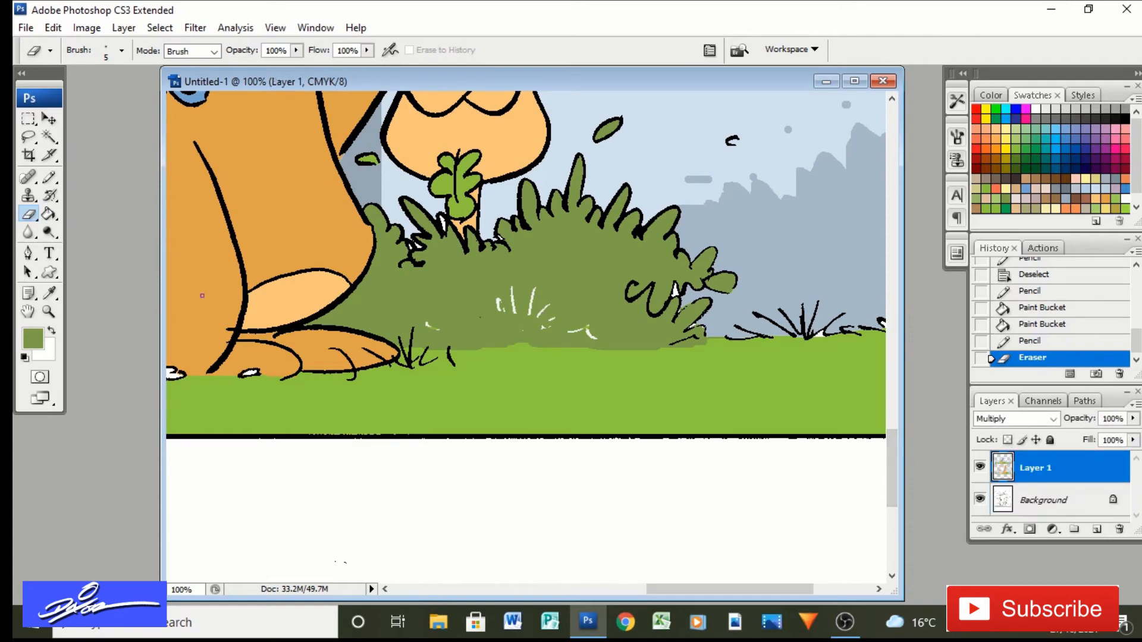
{"action": "key", "text": "i"}
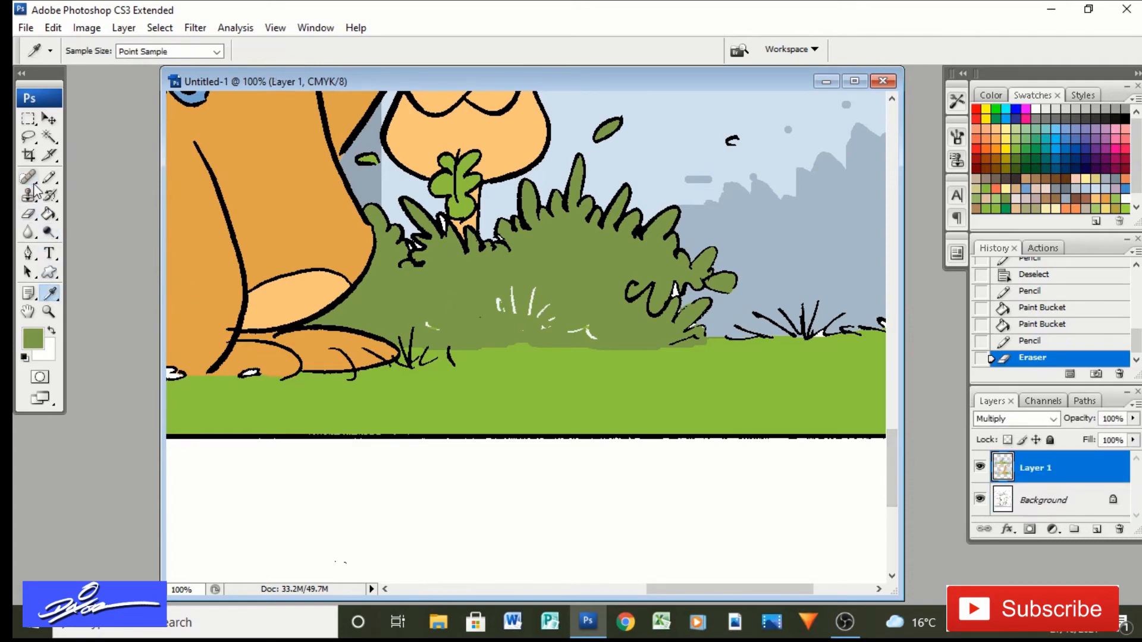
{"action": "left_click", "coordinate": [49, 177]}
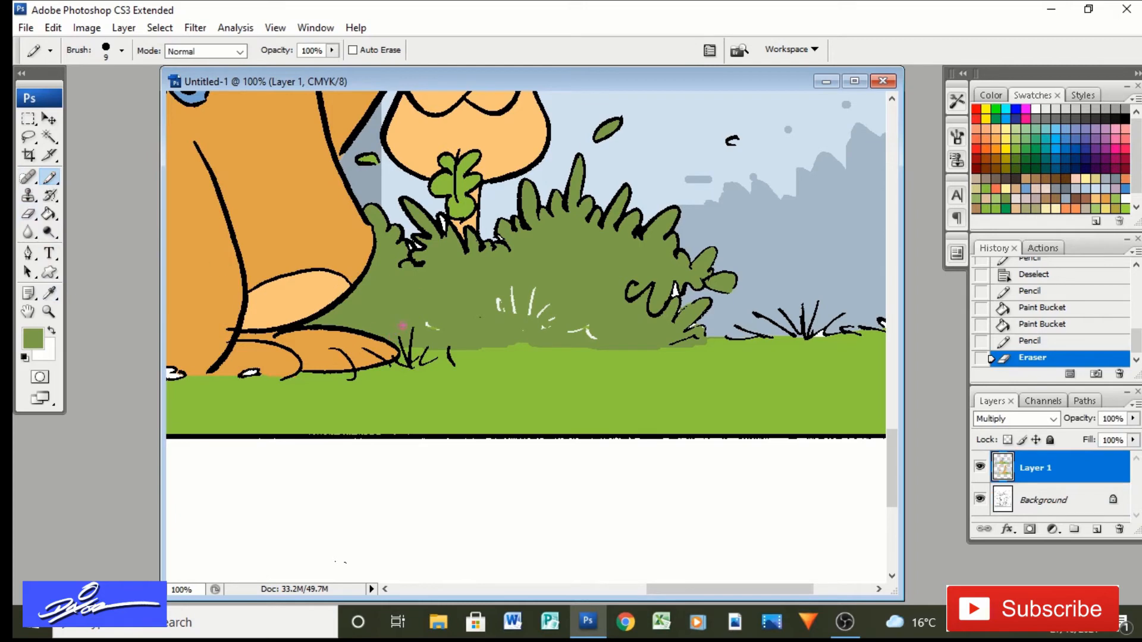
{"action": "left_click_drag", "start_coordinate": [500, 306], "coordinate": [530, 287]}
{"action": "left_click_drag", "start_coordinate": [596, 327], "coordinate": [596, 326]}
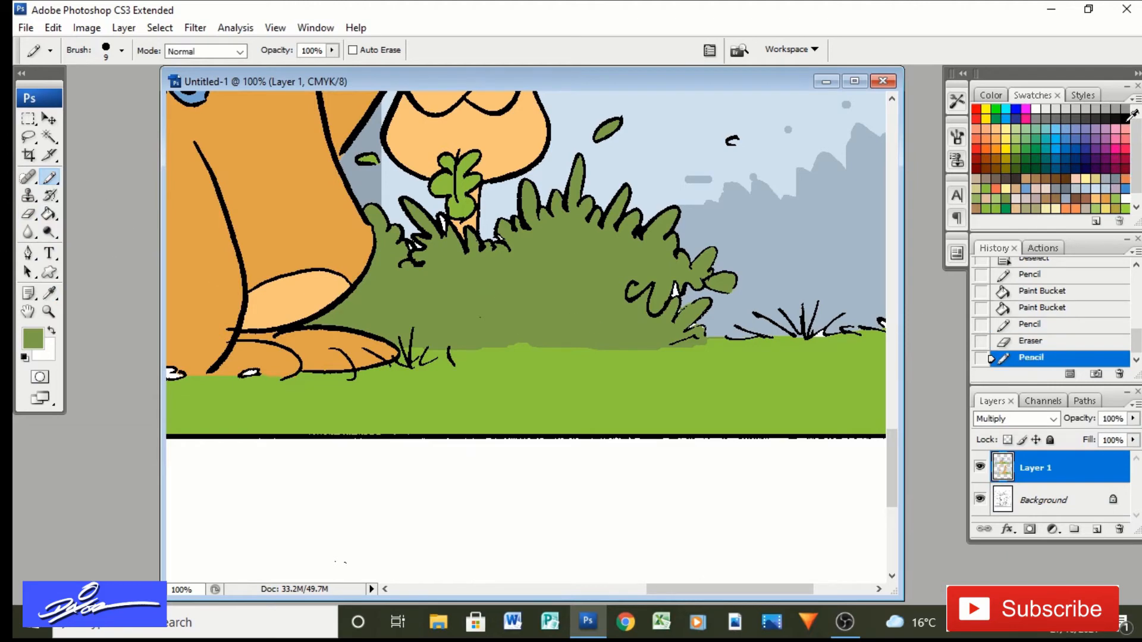
Draw black grass tufts along the base of the bottom panel's bush on Layer 1 with a 3 px Pencil
{"action": "left_click", "coordinate": [1128, 117]}
{"action": "left_click", "coordinate": [122, 50]}
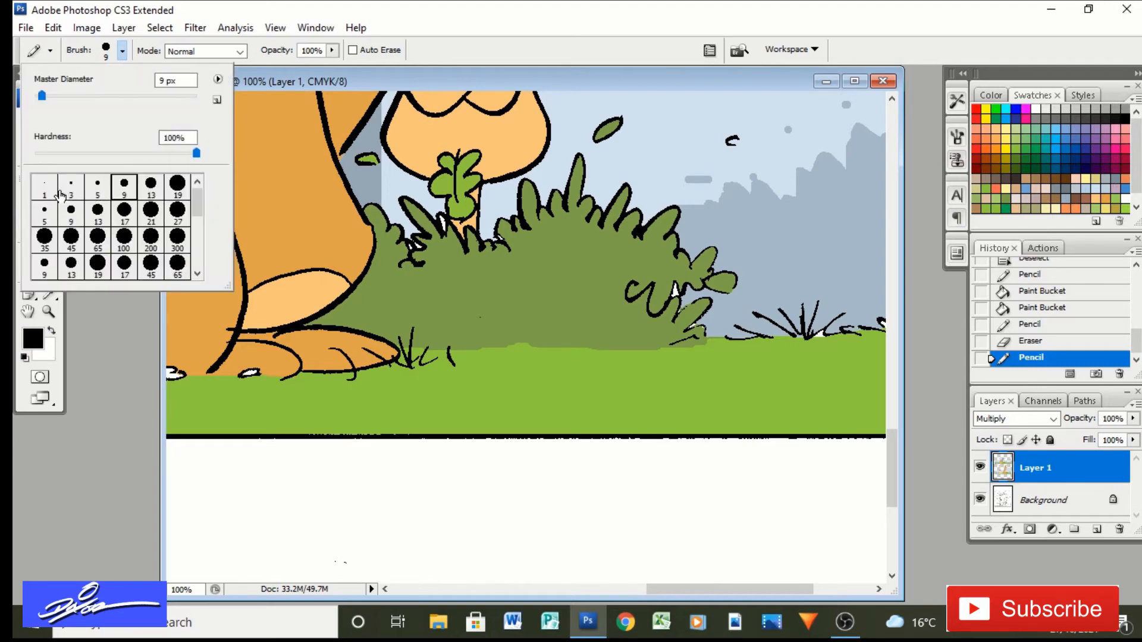
{"action": "left_click", "coordinate": [66, 189]}
{"action": "mouse_move", "coordinate": [492, 336]}
{"action": "left_mouse_down"}
{"action": "mouse_move", "coordinate": [515, 306]}
{"action": "mouse_move", "coordinate": [513, 339]}
{"action": "mouse_move", "coordinate": [541, 309]}
{"action": "mouse_move", "coordinate": [528, 337]}
{"action": "mouse_move", "coordinate": [591, 351]}
{"action": "left_mouse_up"}
{"action": "mouse_move", "coordinate": [580, 310]}
{"action": "left_mouse_down"}
{"action": "mouse_move", "coordinate": [591, 349]}
{"action": "mouse_move", "coordinate": [625, 353]}
{"action": "left_mouse_up"}
{"action": "left_click_drag", "start_coordinate": [551, 338], "coordinate": [568, 351]}
{"action": "left_click_drag", "start_coordinate": [461, 351], "coordinate": [458, 338]}
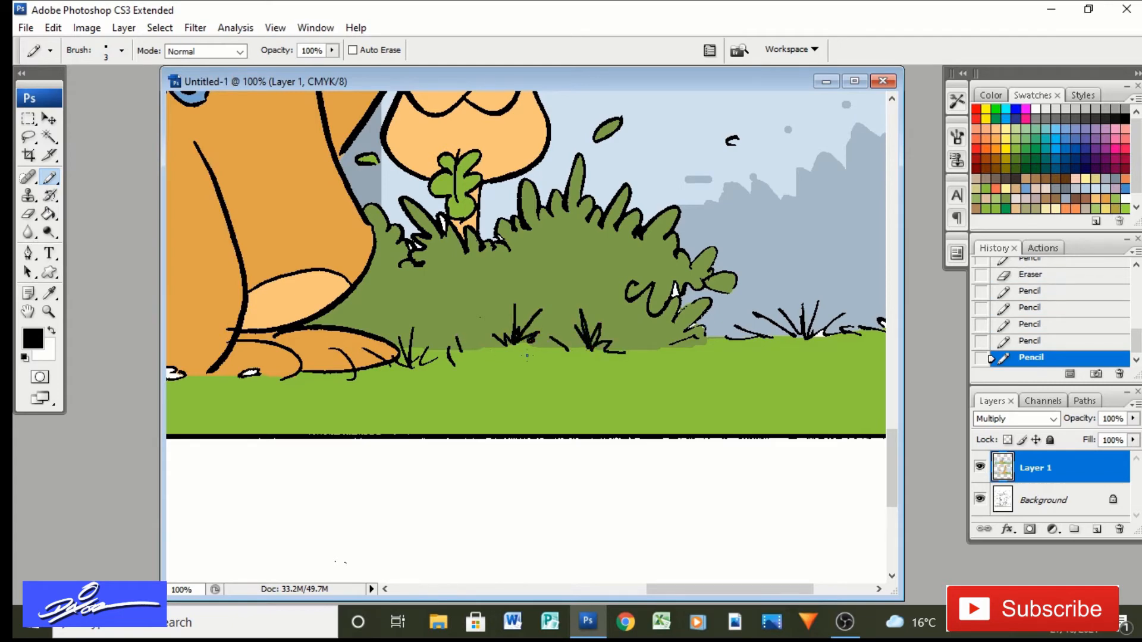
Select the grey-blue tree areas in the top and bottom panels with the Magic Wand and hide the selection edges
{"action": "key", "text": "ctrl+minus"}
{"action": "key", "text": "ctrl+minus"}
{"action": "key", "text": "ctrl+minus"}
{"action": "key", "text": "ctrl+minus"}
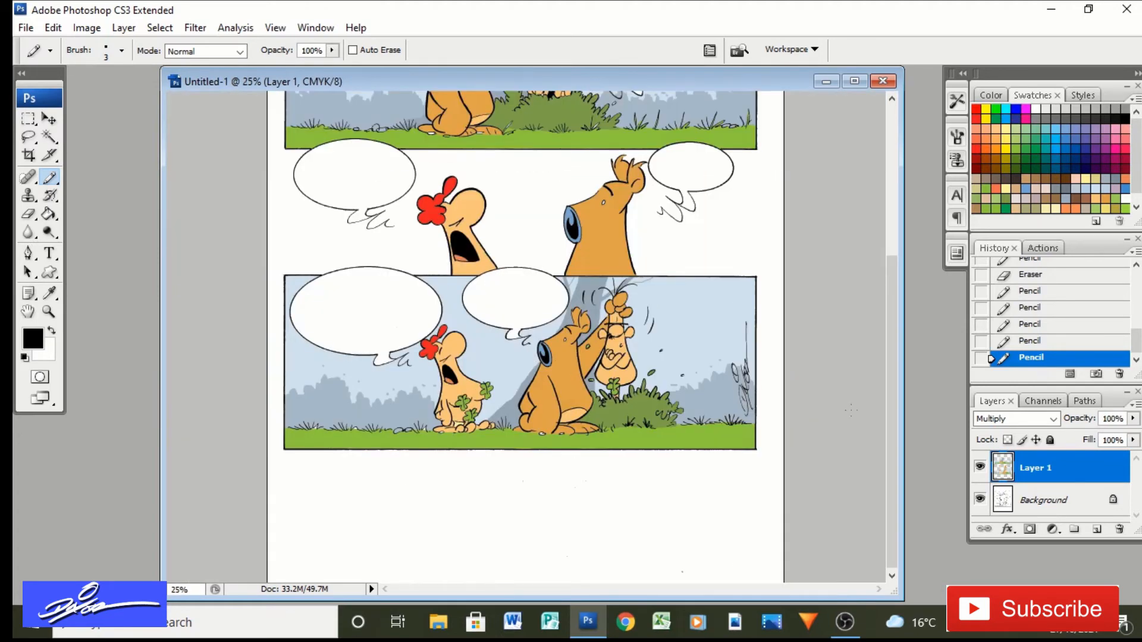
{"action": "left_click_drag", "start_coordinate": [894, 343], "coordinate": [908, 279]}
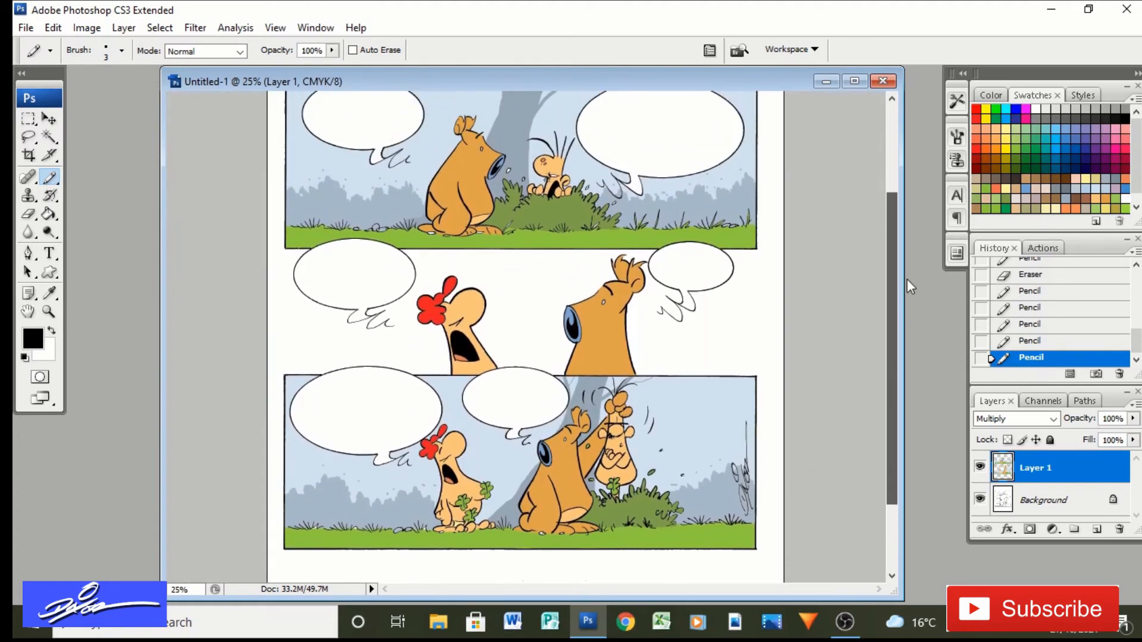
{"action": "left_click", "coordinate": [50, 292]}
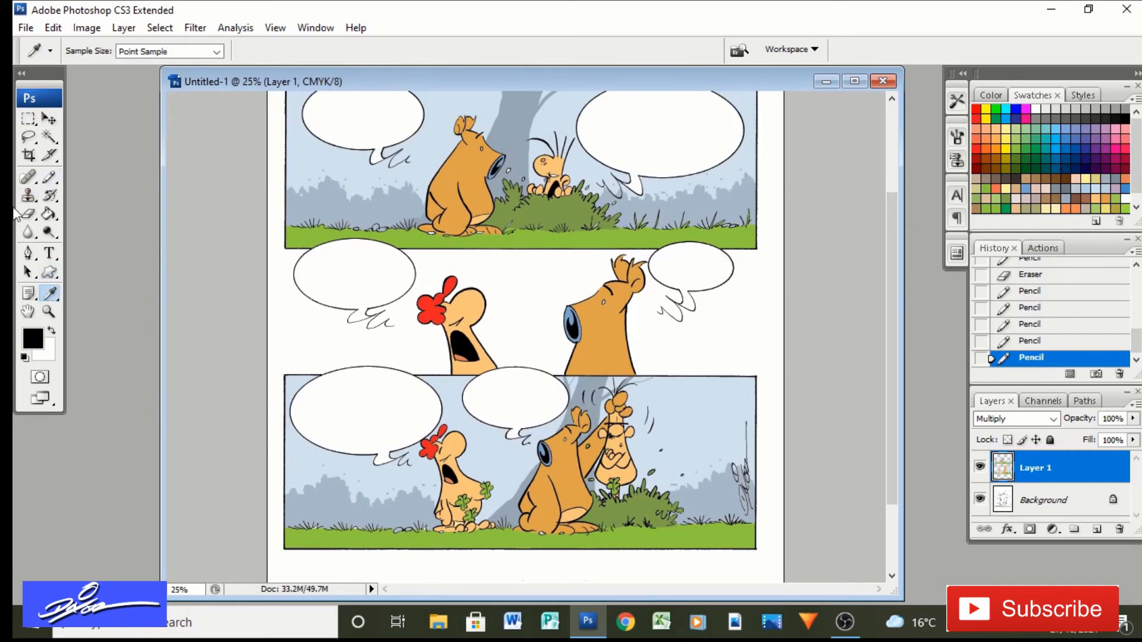
{"action": "left_click_drag", "start_coordinate": [894, 311], "coordinate": [895, 264]}
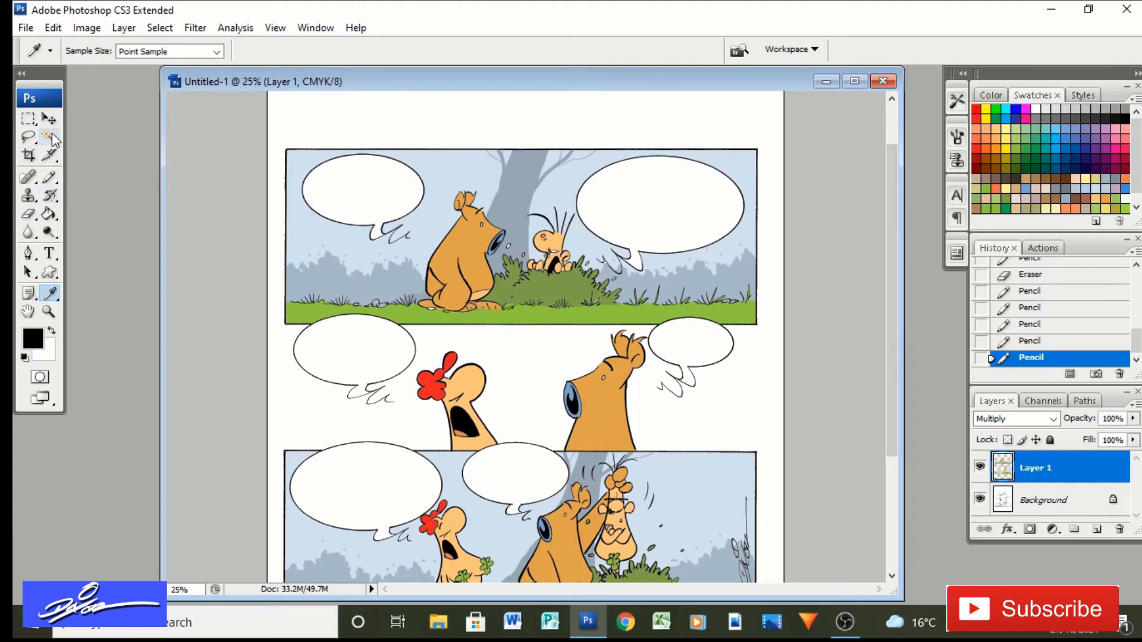
{"action": "left_click", "coordinate": [50, 137]}
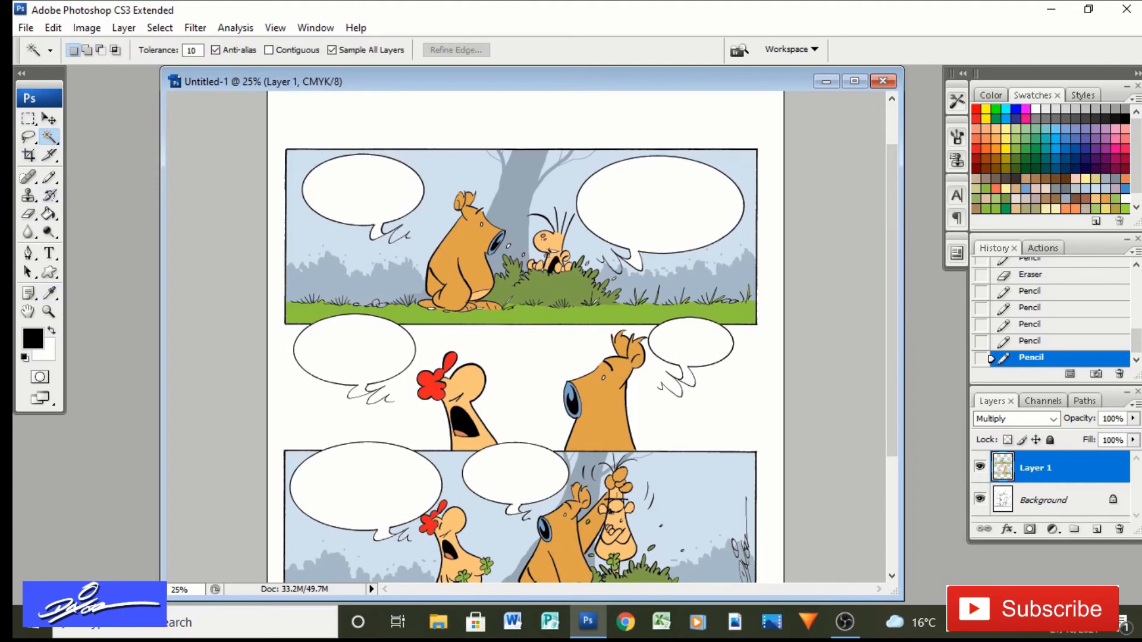
{"action": "left_click", "coordinate": [512, 209]}
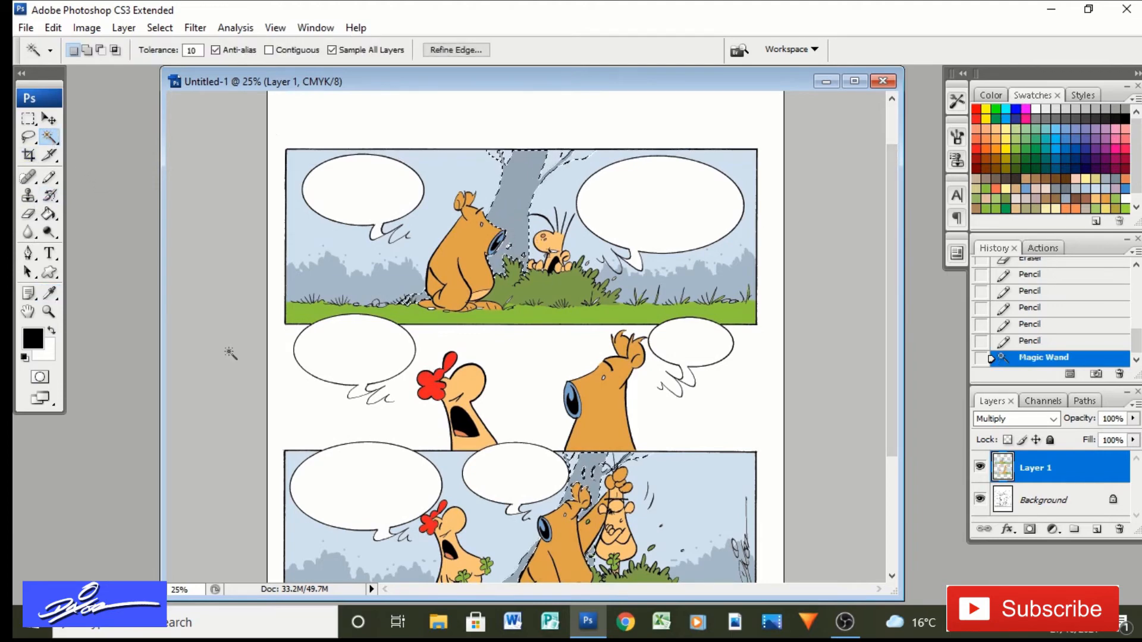
{"action": "key", "text": "ctrl+h"}
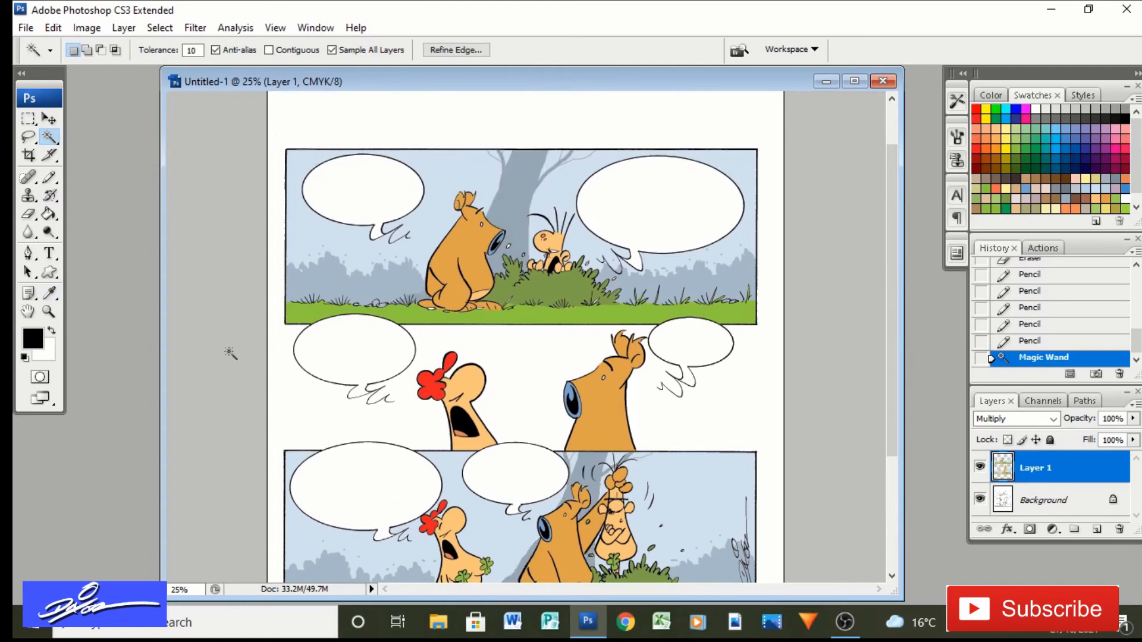
Sample the top panel's tree grey-blue and lighten the foreground colour to #d4e0ea
{"action": "left_click", "coordinate": [49, 311]}
{"action": "left_click", "coordinate": [544, 271]}
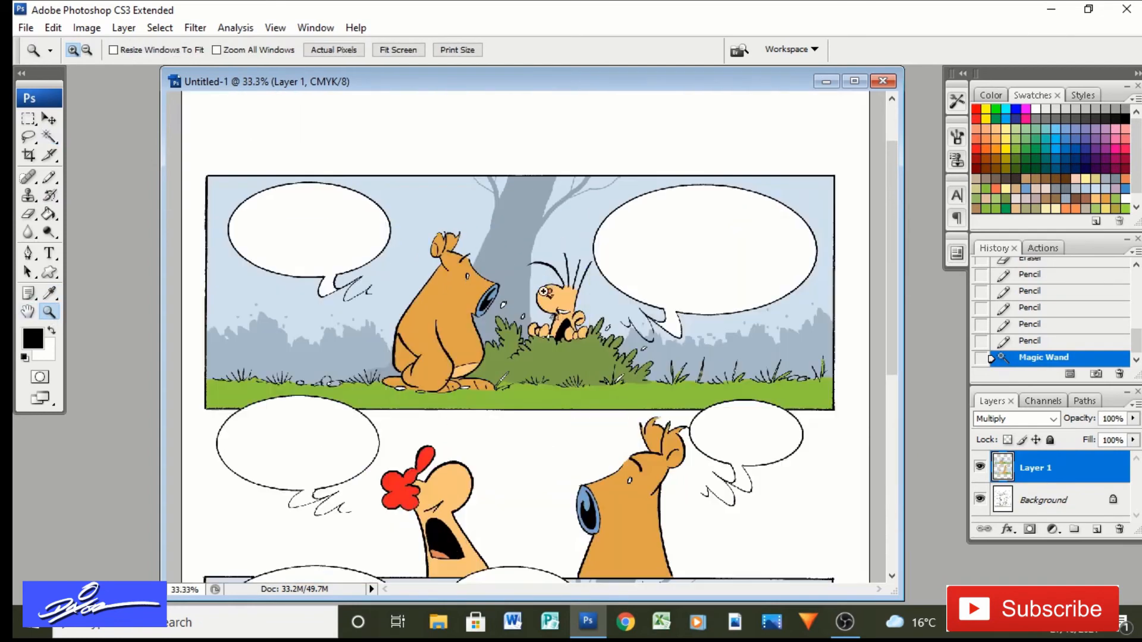
{"action": "left_click", "coordinate": [544, 291]}
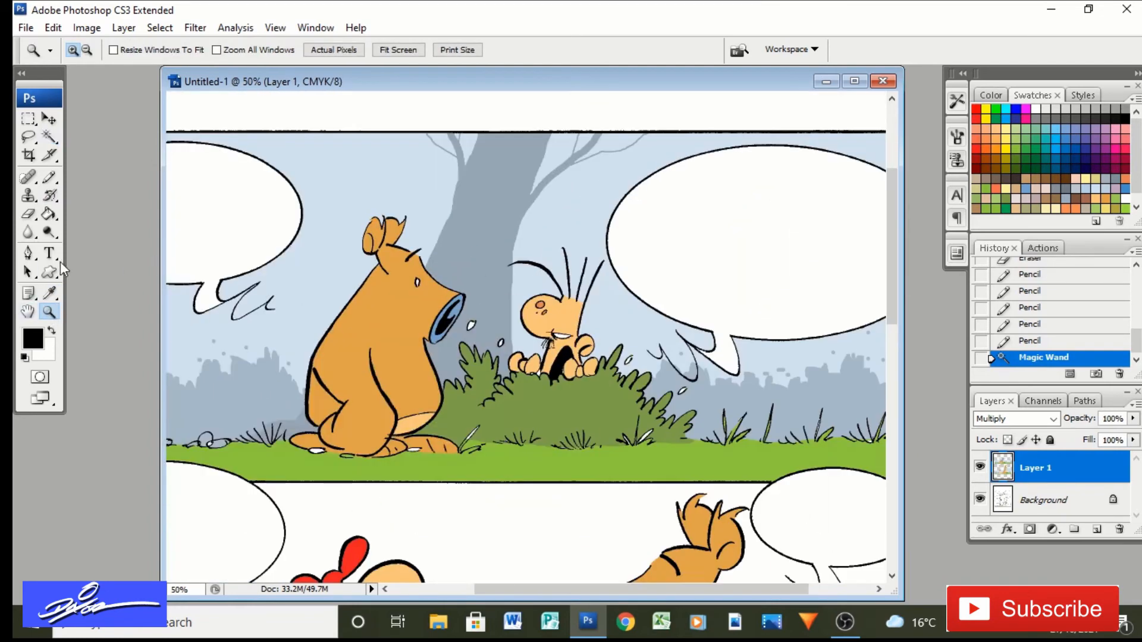
{"action": "left_click", "coordinate": [51, 292]}
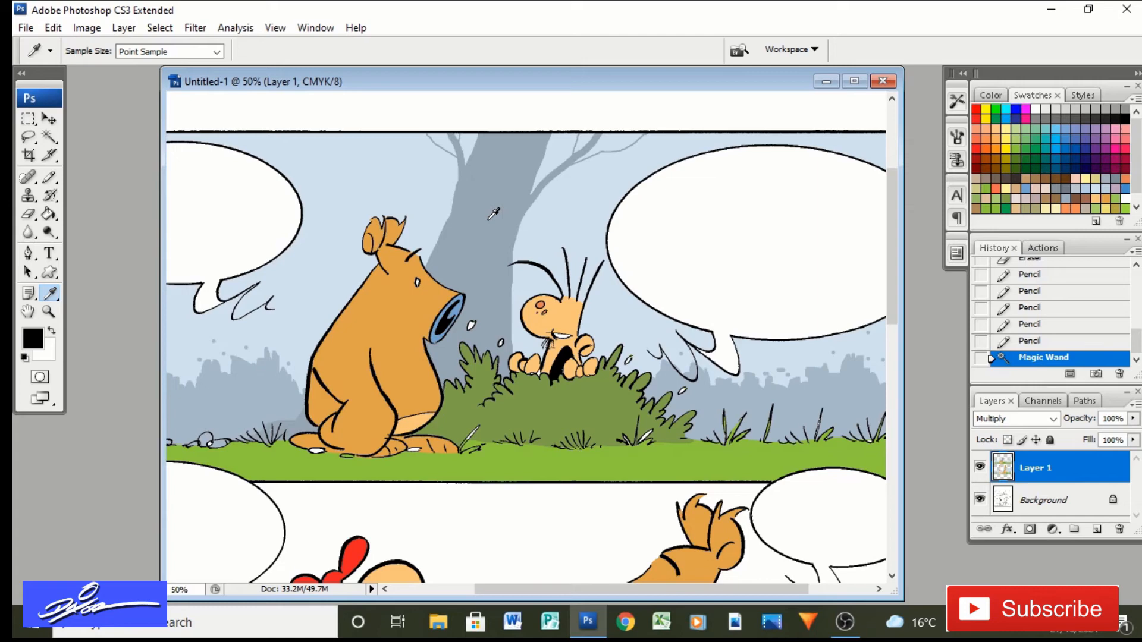
{"action": "left_click", "coordinate": [489, 218]}
{"action": "left_click", "coordinate": [36, 341]}
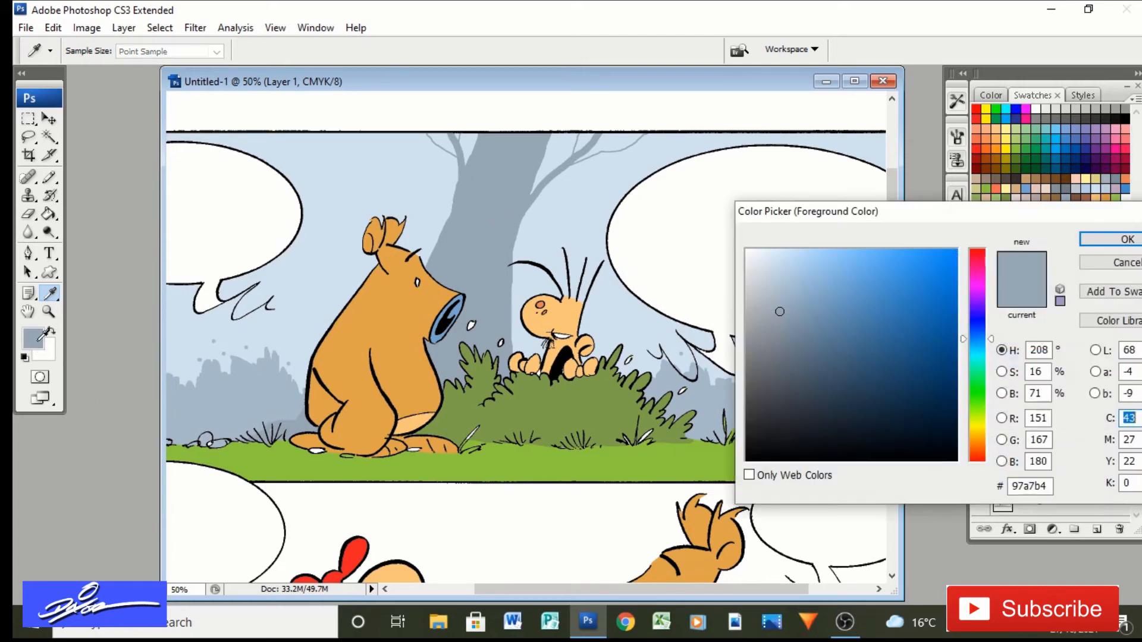
{"action": "left_click_drag", "start_coordinate": [780, 311], "coordinate": [766, 266]}
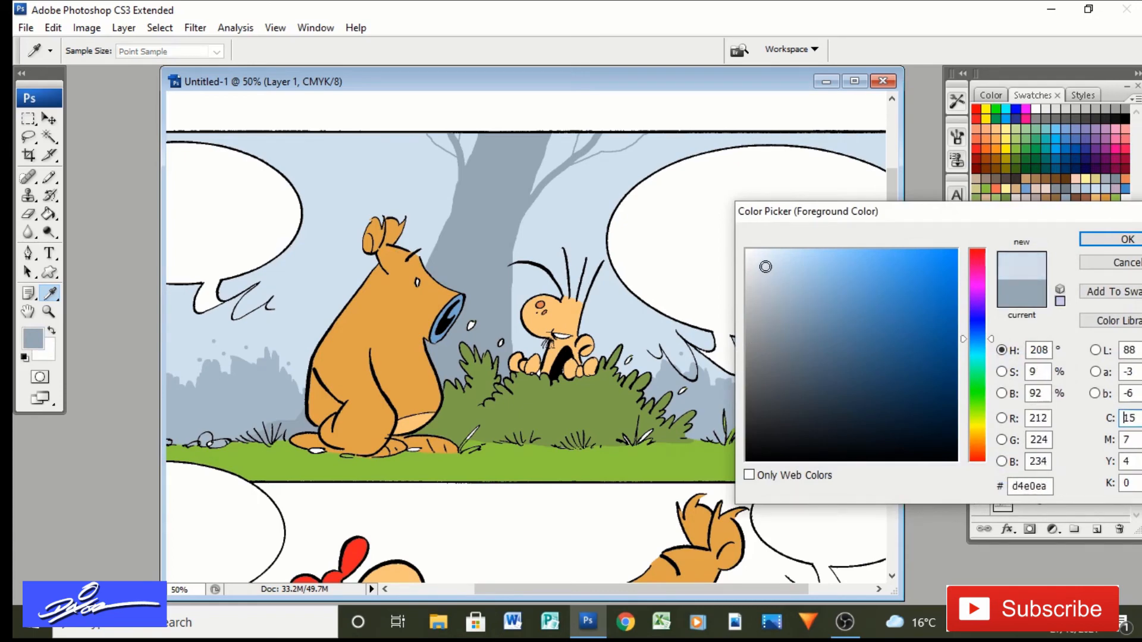
{"action": "left_click", "coordinate": [1105, 239]}
Draw curved light bark lines across the top panel's tree trunk with a 3 px Pencil
{"action": "left_click", "coordinate": [50, 177]}
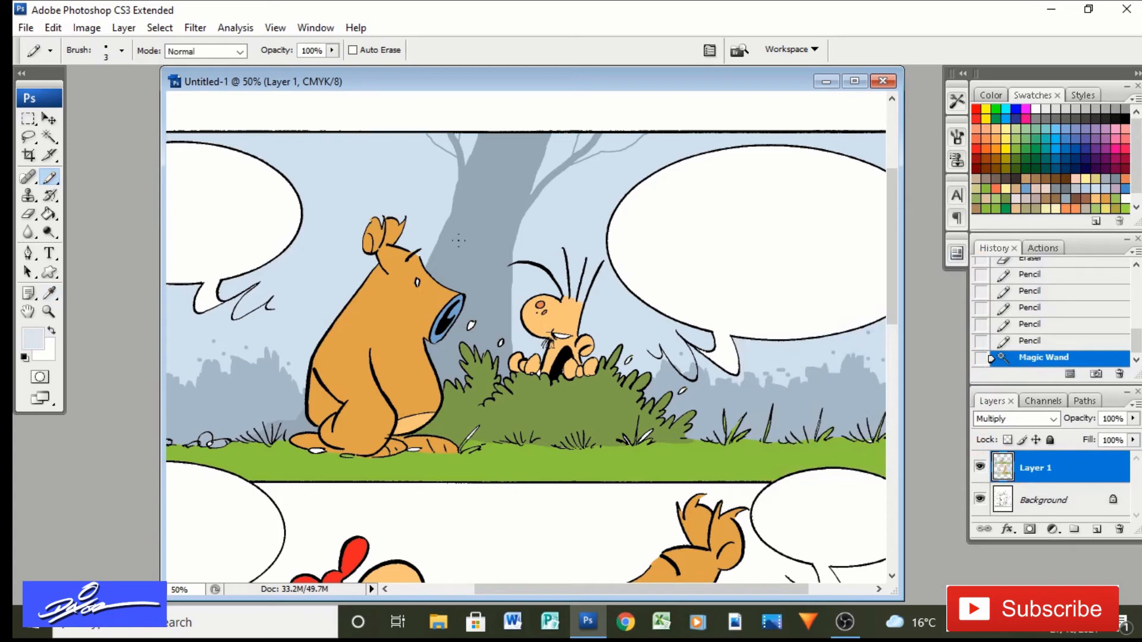
{"action": "mouse_move", "coordinate": [454, 222]}
{"action": "left_mouse_down"}
{"action": "mouse_move", "coordinate": [515, 253]}
{"action": "mouse_move", "coordinate": [469, 282]}
{"action": "mouse_move", "coordinate": [447, 369]}
{"action": "left_mouse_up"}
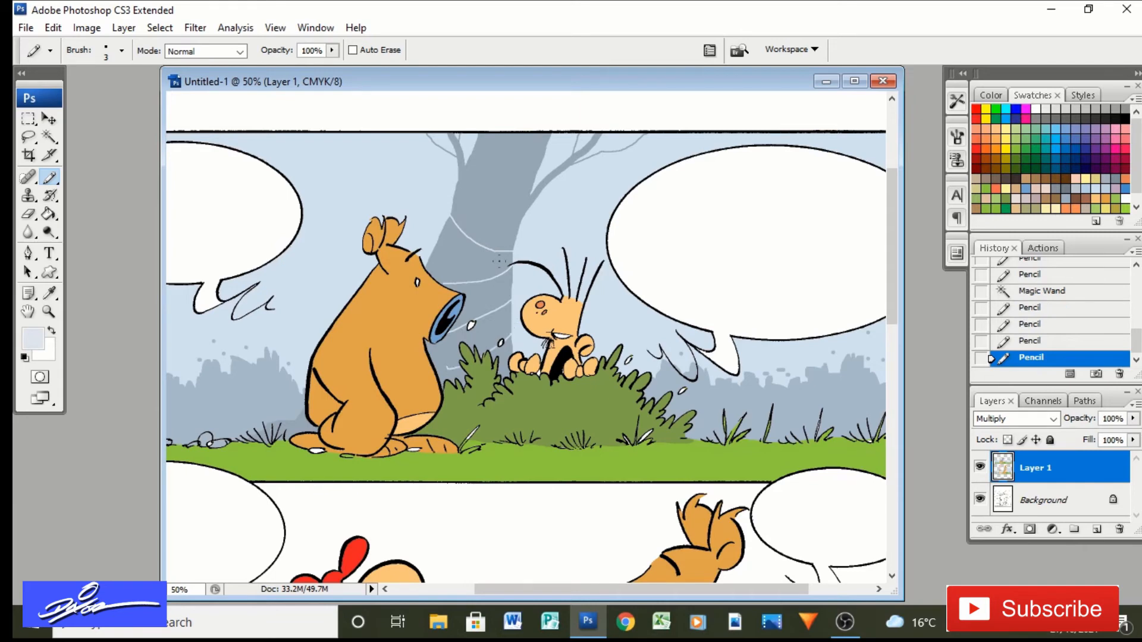
{"action": "mouse_move", "coordinate": [514, 229]}
{"action": "left_mouse_down"}
{"action": "mouse_move", "coordinate": [541, 164]}
{"action": "mouse_move", "coordinate": [498, 188]}
{"action": "mouse_move", "coordinate": [496, 222]}
{"action": "mouse_move", "coordinate": [516, 240]}
{"action": "left_mouse_up"}
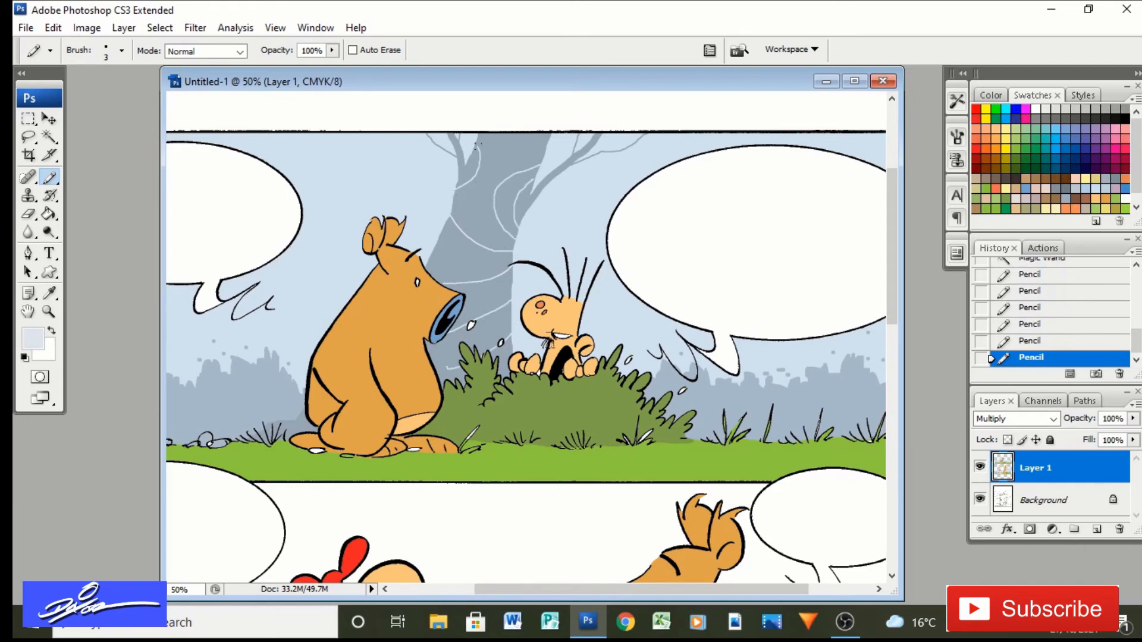
{"action": "left_click_drag", "start_coordinate": [477, 144], "coordinate": [515, 136]}
Draw light bark lines across the bottom panel's tree trunk and add bark dots with a 9 px Pencil
{"action": "left_click_drag", "start_coordinate": [895, 325], "coordinate": [894, 506]}
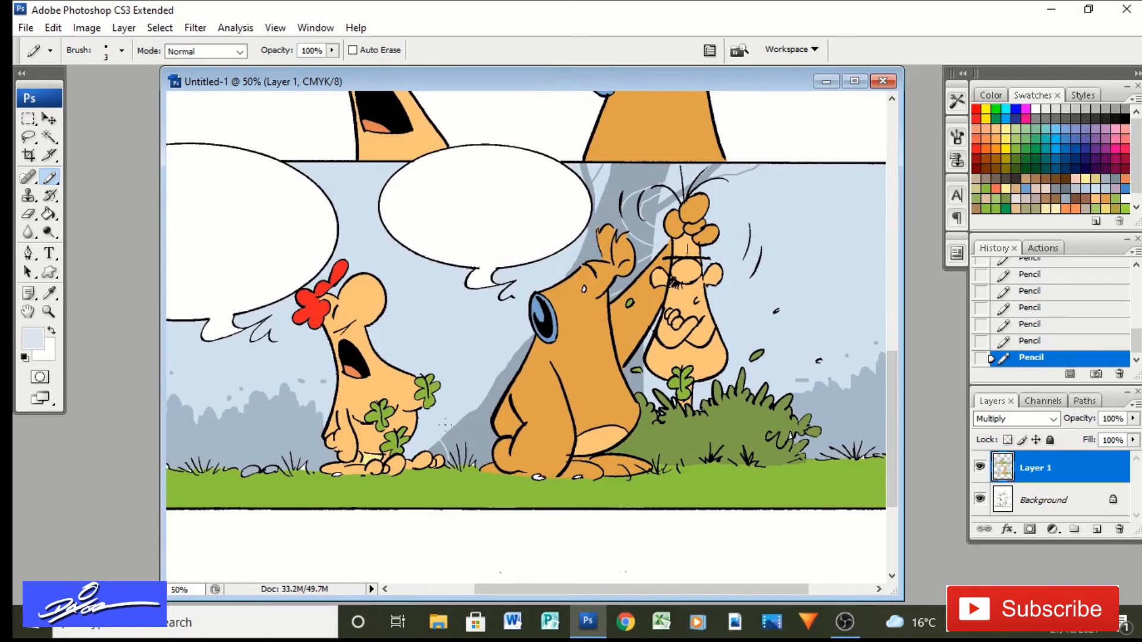
{"action": "left_click_drag", "start_coordinate": [446, 423], "coordinate": [456, 420]}
{"action": "left_click", "coordinate": [122, 50]}
{"action": "left_click", "coordinate": [124, 185]}
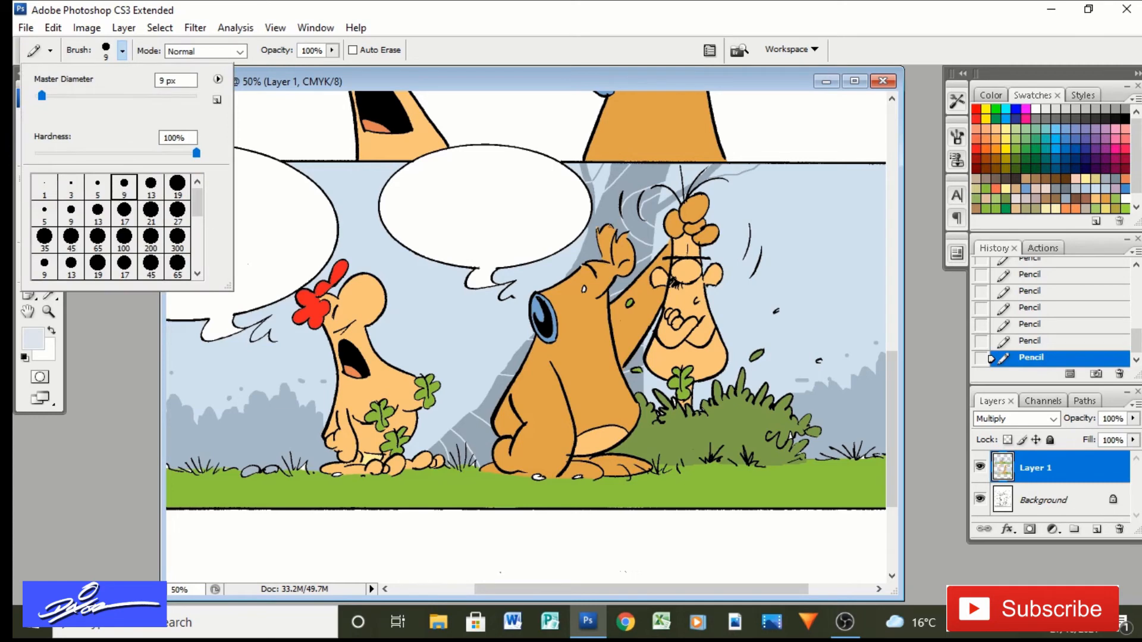
{"action": "left_click", "coordinate": [607, 210]}
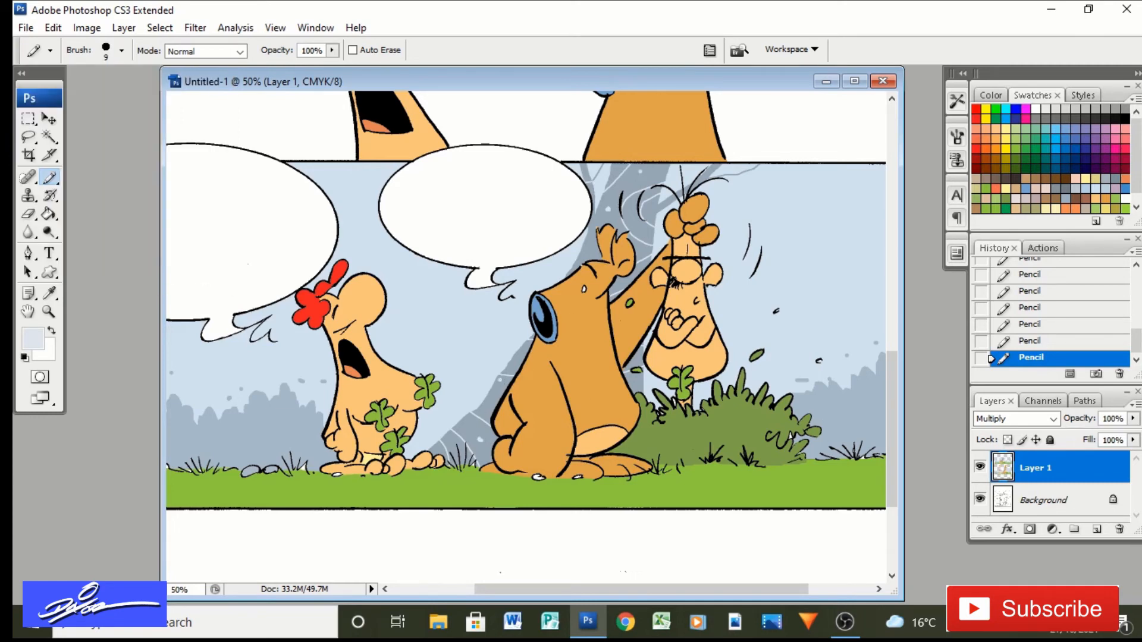
Select the light blue sky across the panels with the Magic Wand and hide the selection edges
{"action": "left_click_drag", "start_coordinate": [892, 429], "coordinate": [886, 265]}
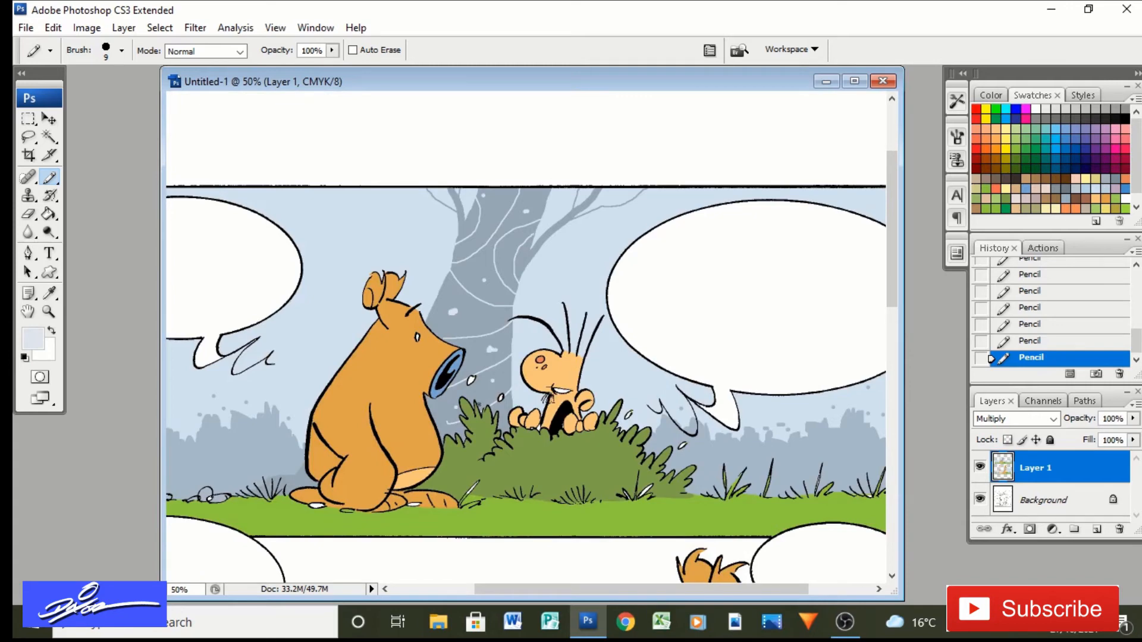
{"action": "key", "text": "ctrl+minus"}
{"action": "key", "text": "ctrl+minus"}
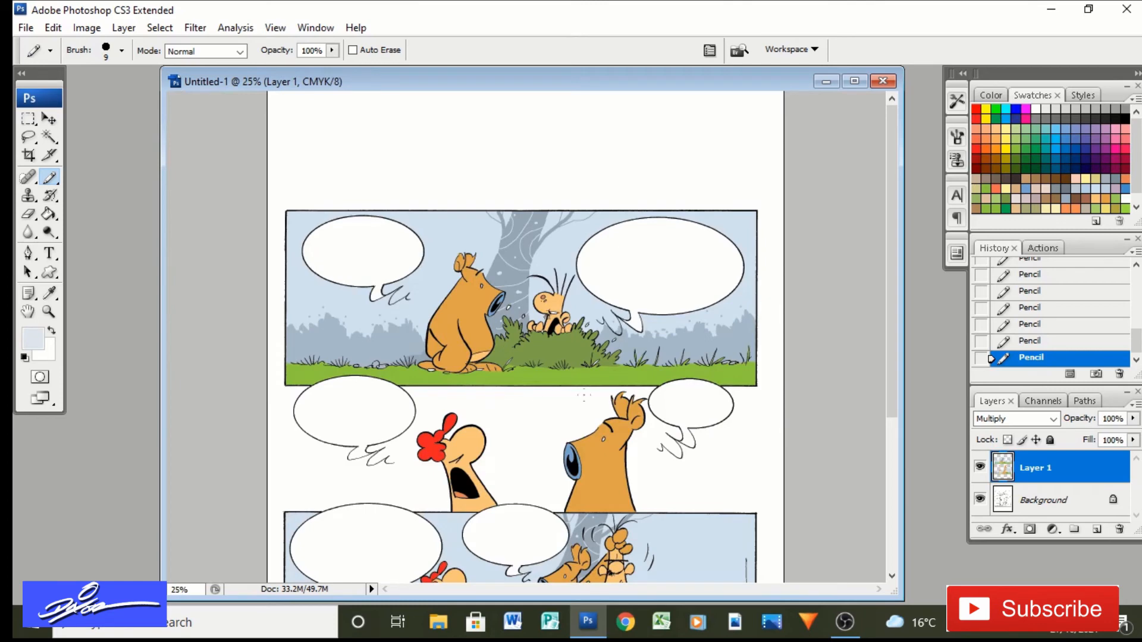
{"action": "scroll", "coordinate": [881, 390], "scroll_direction": "down", "scroll_amount": 3}
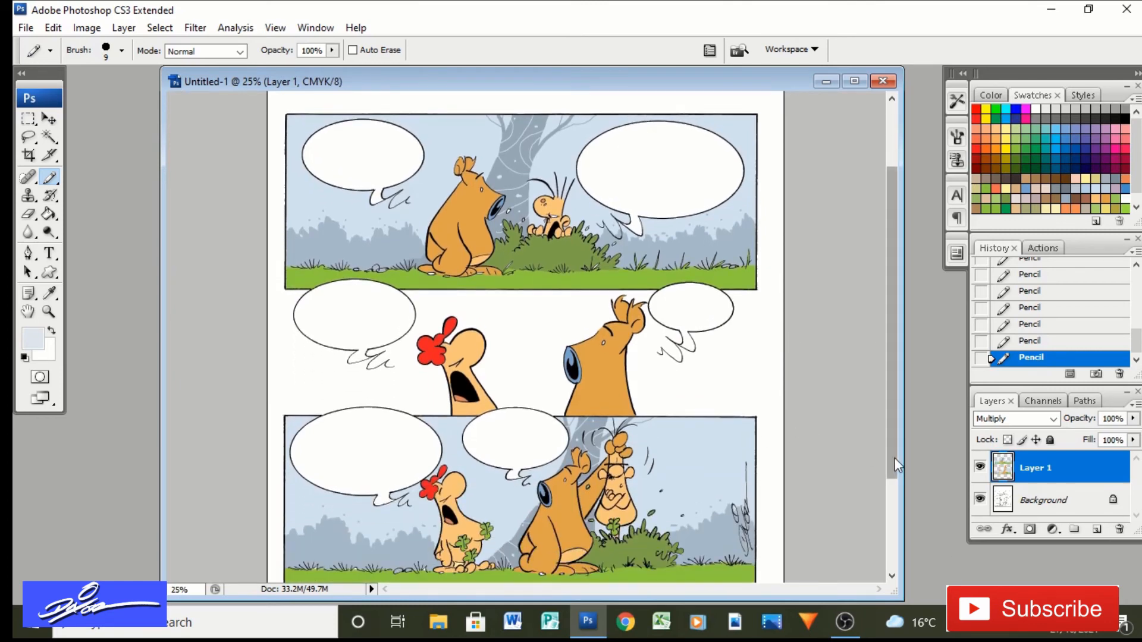
{"action": "left_click_drag", "start_coordinate": [892, 466], "coordinate": [921, 414]}
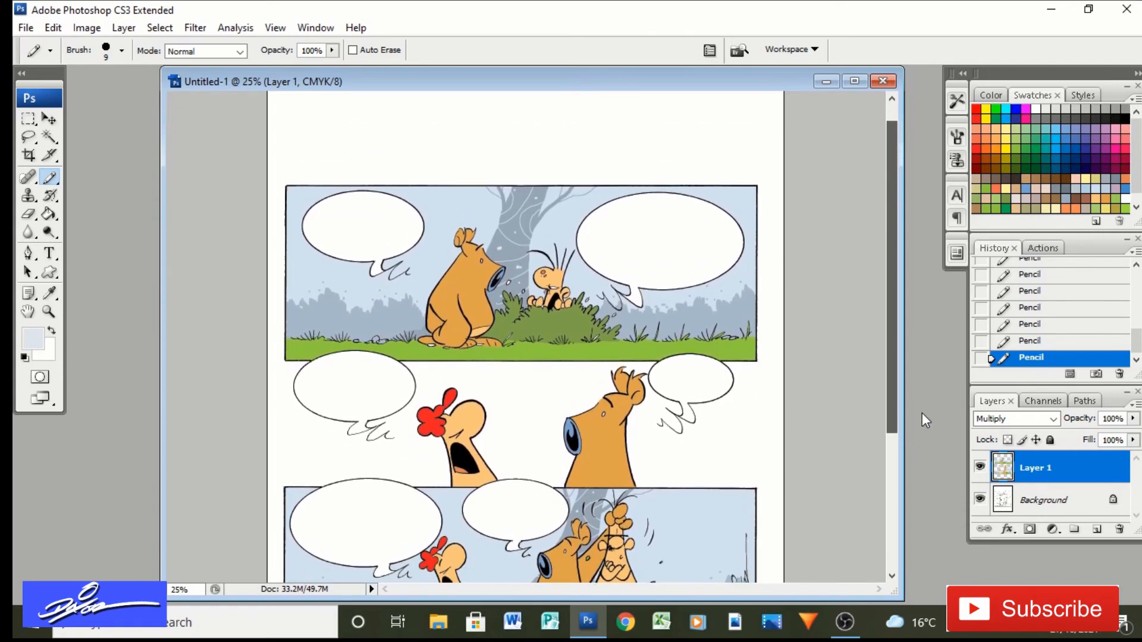
{"action": "left_click", "coordinate": [50, 137]}
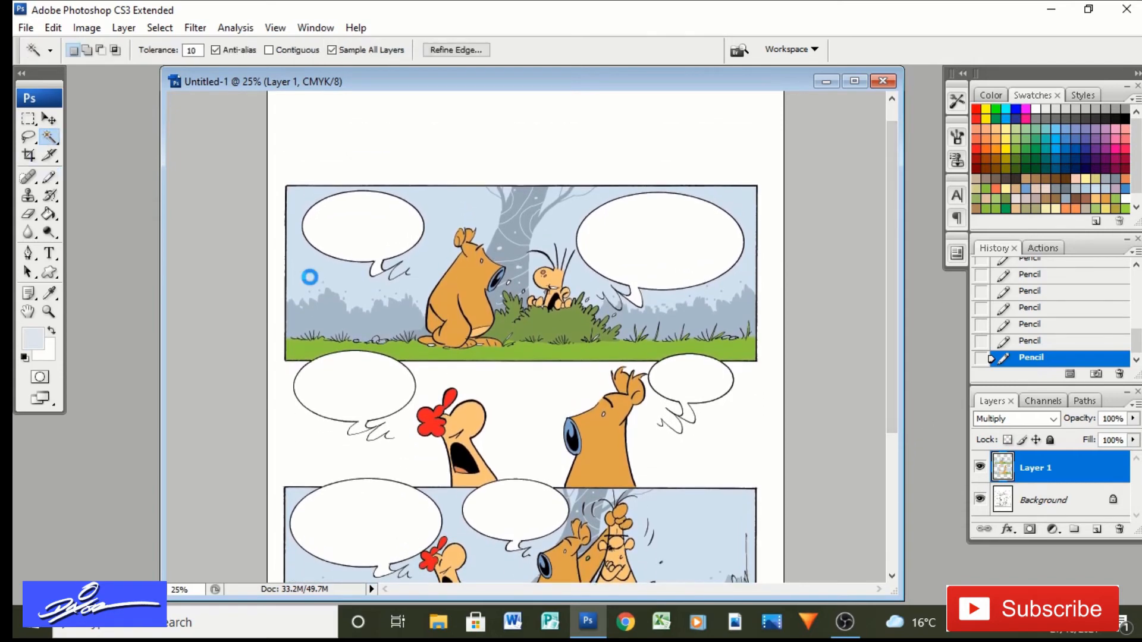
{"action": "left_click", "coordinate": [309, 277]}
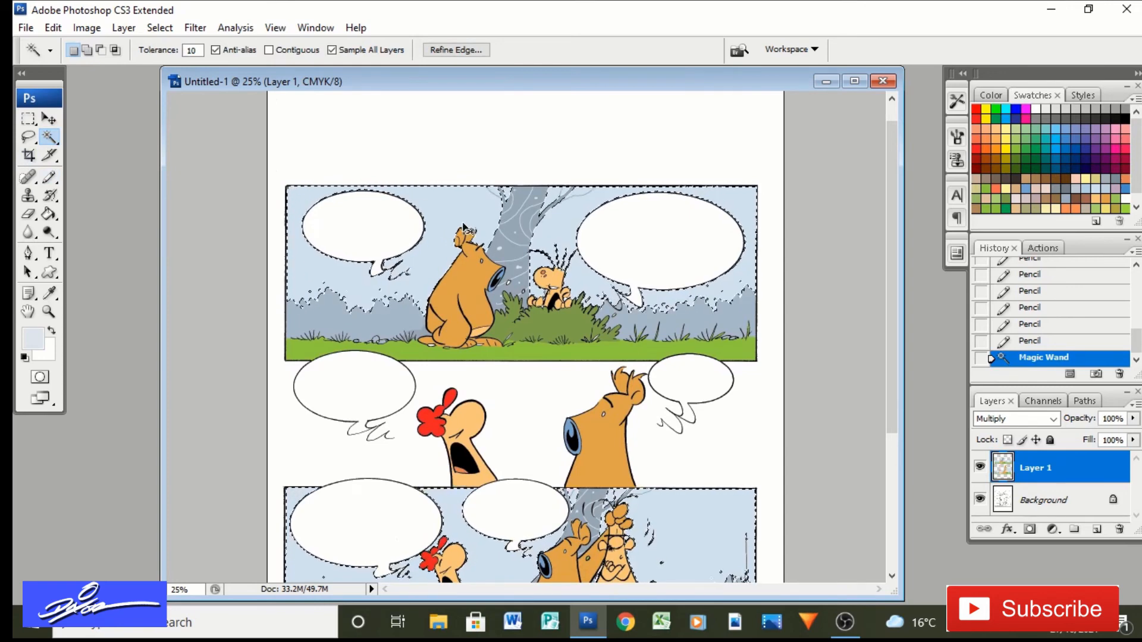
{"action": "key", "text": "ctrl+h"}
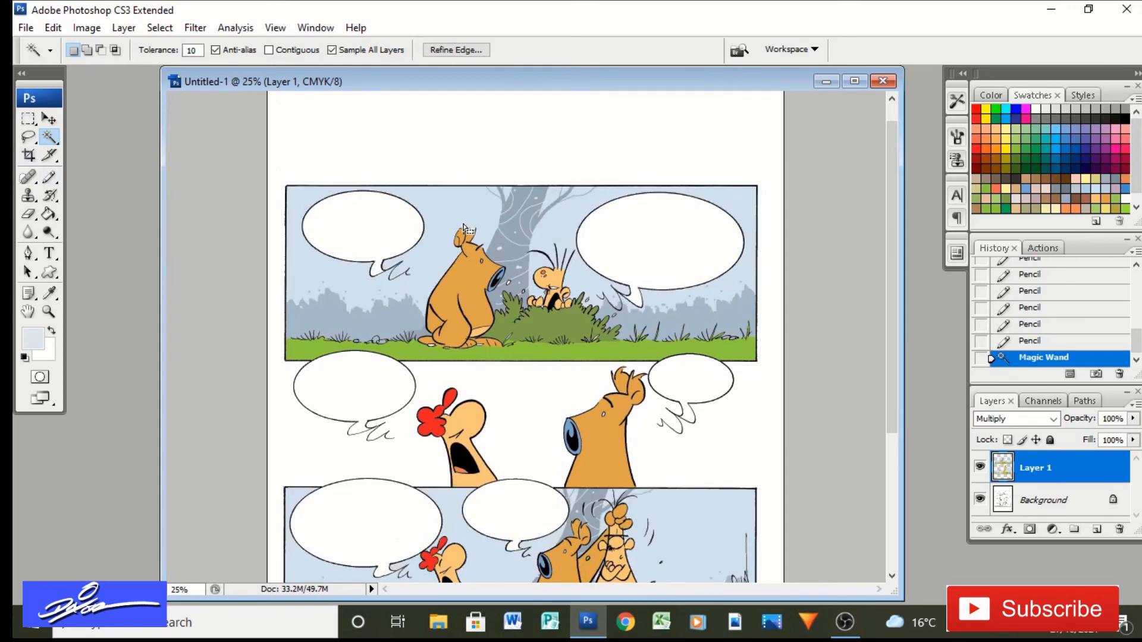
Paint a pale yellow glow along the top panel's horizon with a soft 300 px Brush
{"action": "left_click", "coordinate": [55, 180]}
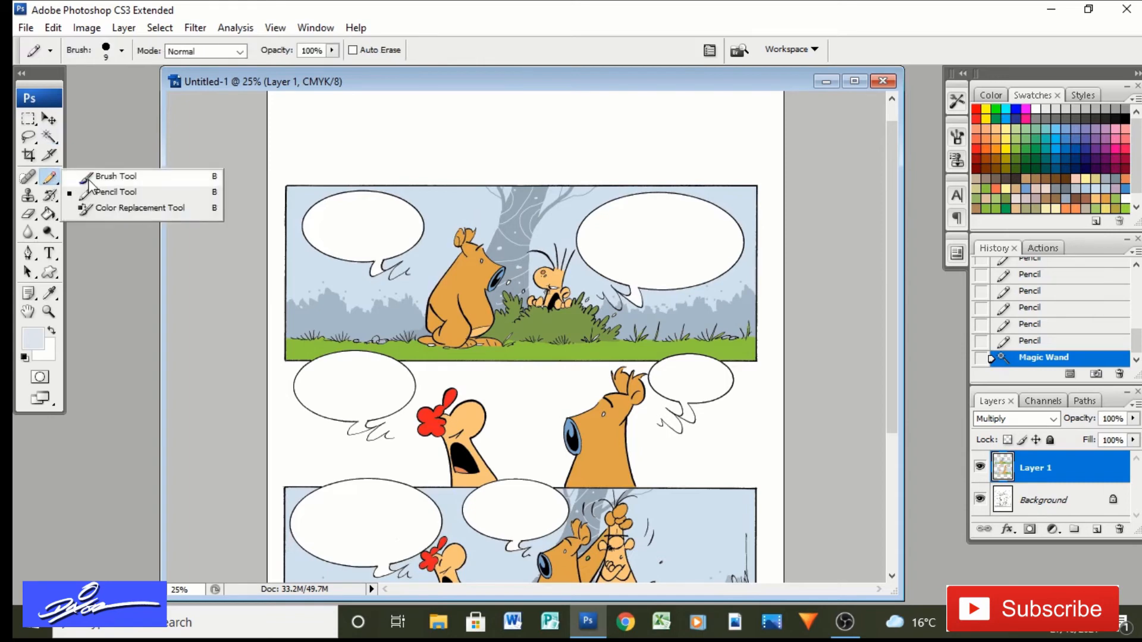
{"action": "left_click", "coordinate": [110, 177]}
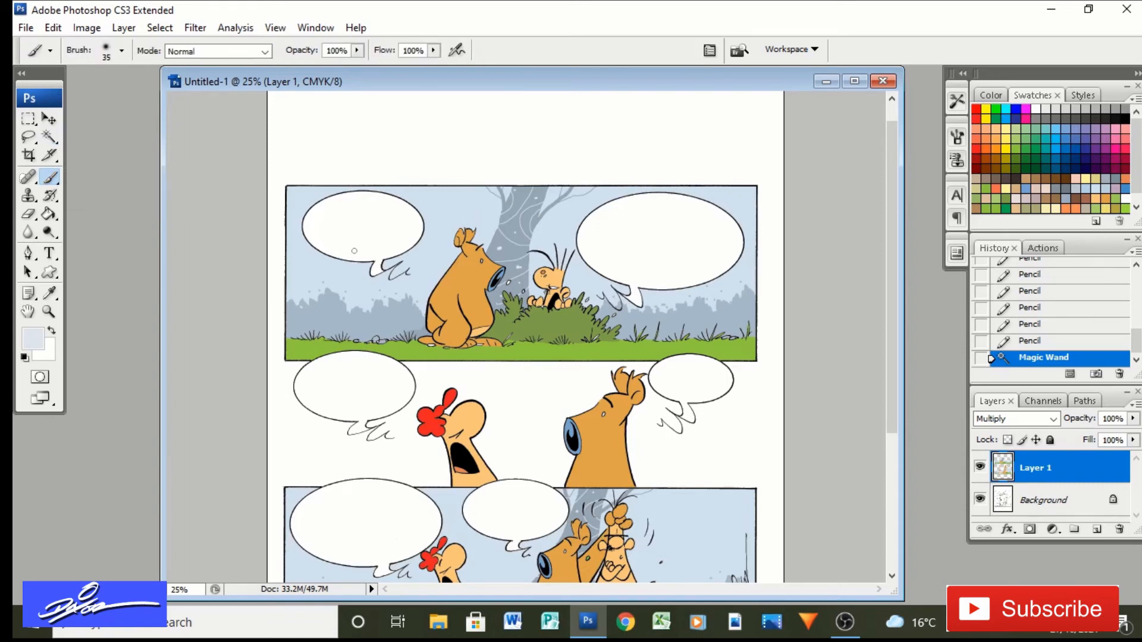
{"action": "left_click", "coordinate": [121, 53]}
{"action": "left_click", "coordinate": [177, 241]}
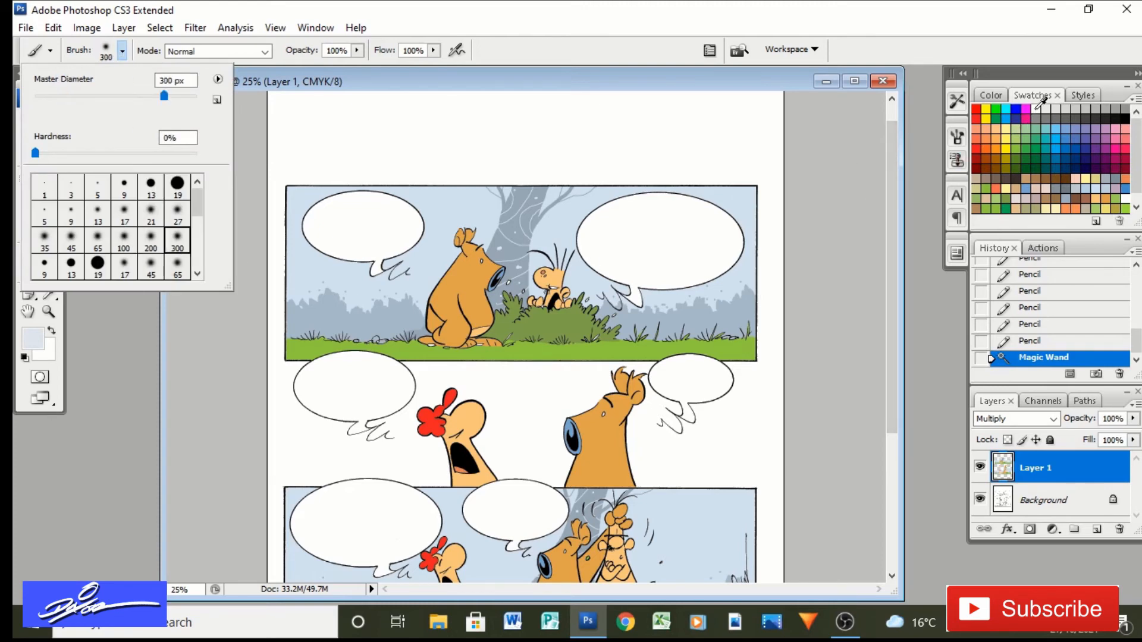
{"action": "left_click", "coordinate": [1048, 210]}
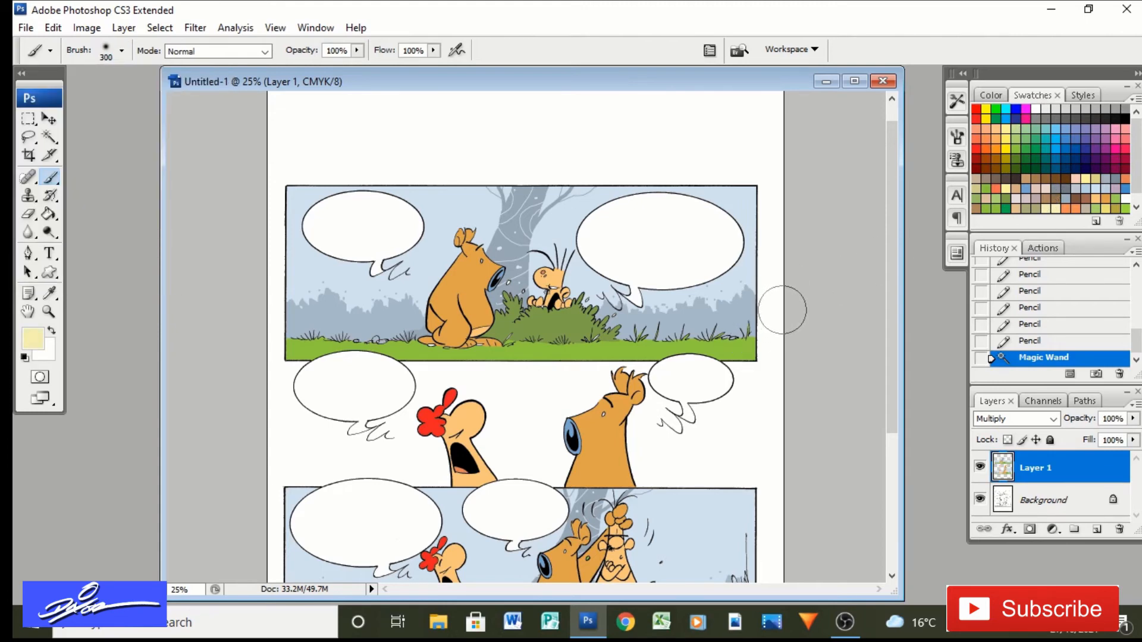
{"action": "mouse_move", "coordinate": [782, 309]}
{"action": "left_mouse_down"}
{"action": "mouse_move", "coordinate": [669, 313]}
{"action": "mouse_move", "coordinate": [625, 300]}
{"action": "mouse_move", "coordinate": [556, 316]}
{"action": "mouse_move", "coordinate": [247, 312]}
{"action": "left_mouse_up"}
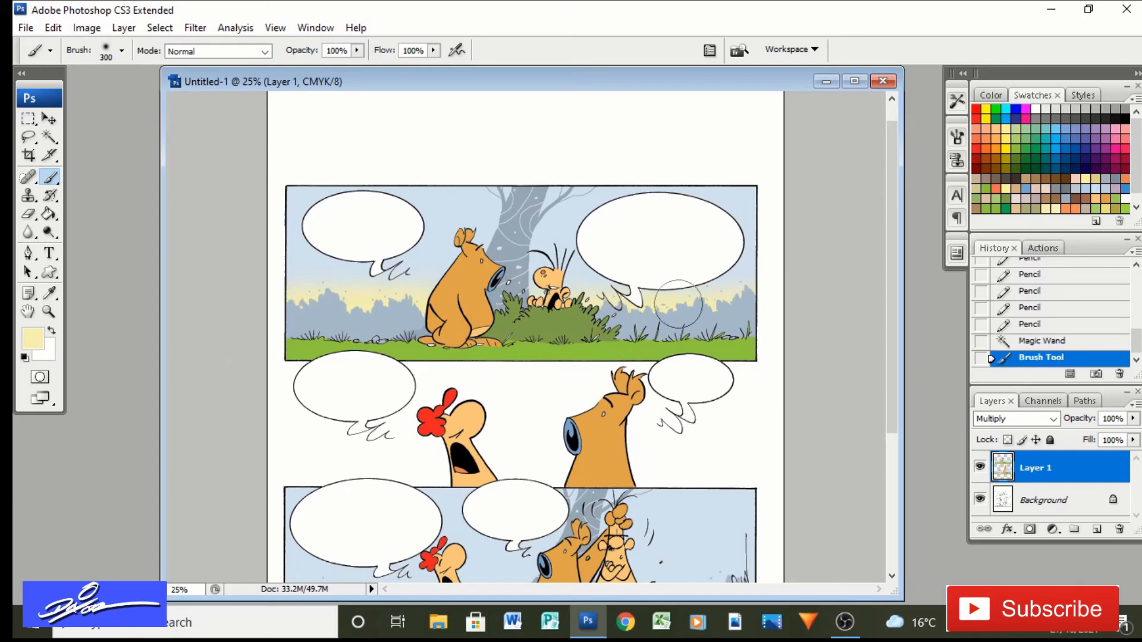
{"action": "left_click", "coordinate": [760, 295]}
Try a pale yellow stroke along the bottom panel's horizon and undo it
{"action": "left_click_drag", "start_coordinate": [895, 362], "coordinate": [888, 500]}
{"action": "mouse_move", "coordinate": [772, 381]}
{"action": "left_mouse_down"}
{"action": "mouse_move", "coordinate": [710, 390]}
{"action": "mouse_move", "coordinate": [507, 402]}
{"action": "mouse_move", "coordinate": [252, 398]}
{"action": "left_mouse_up"}
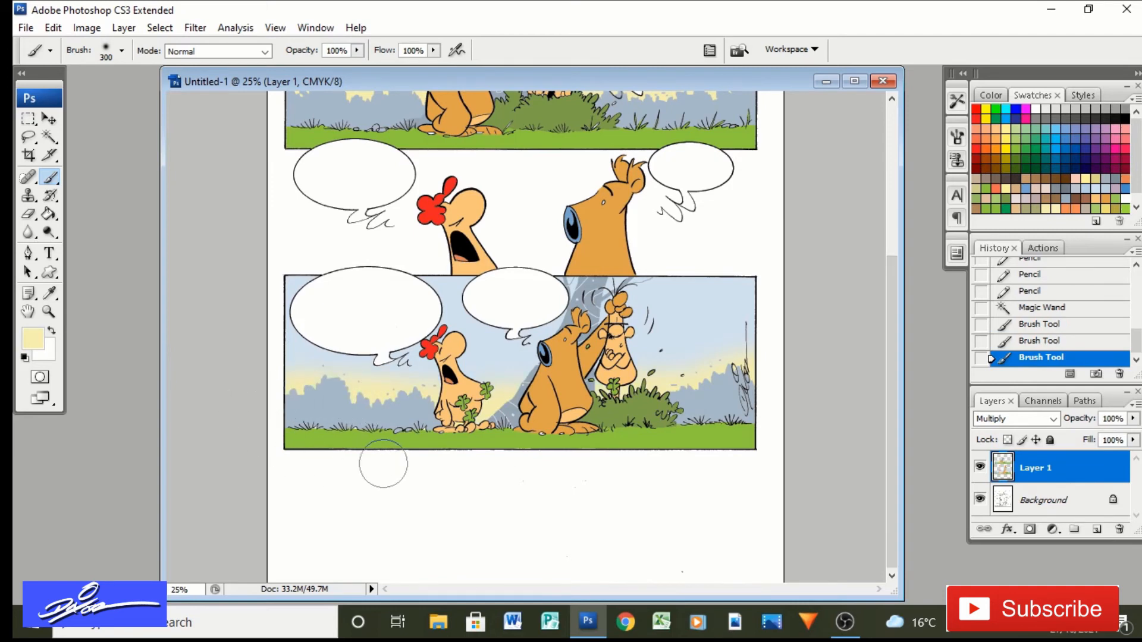
{"action": "left_click", "coordinate": [1043, 341]}
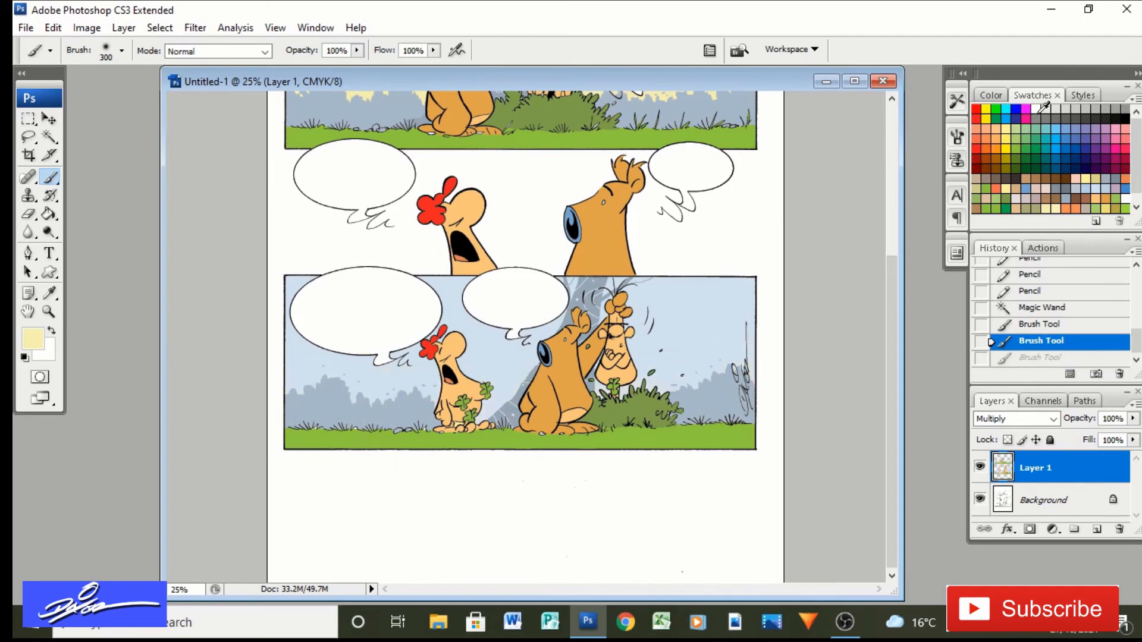
Try a white glow along the bottom panel's horizon, compare it with the top panel, and undo it
{"action": "left_click", "coordinate": [1038, 109]}
{"action": "mouse_move", "coordinate": [700, 394]}
{"action": "left_mouse_down"}
{"action": "mouse_move", "coordinate": [748, 391]}
{"action": "mouse_move", "coordinate": [490, 404]}
{"action": "mouse_move", "coordinate": [255, 390]}
{"action": "left_mouse_up"}
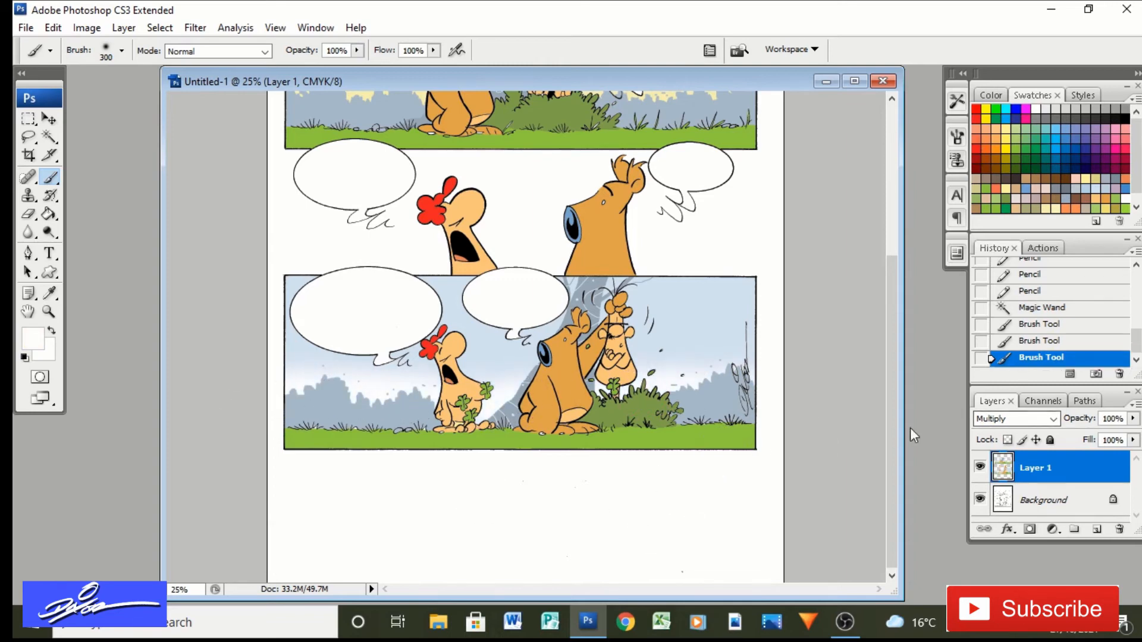
{"action": "left_click_drag", "start_coordinate": [892, 444], "coordinate": [874, 304]}
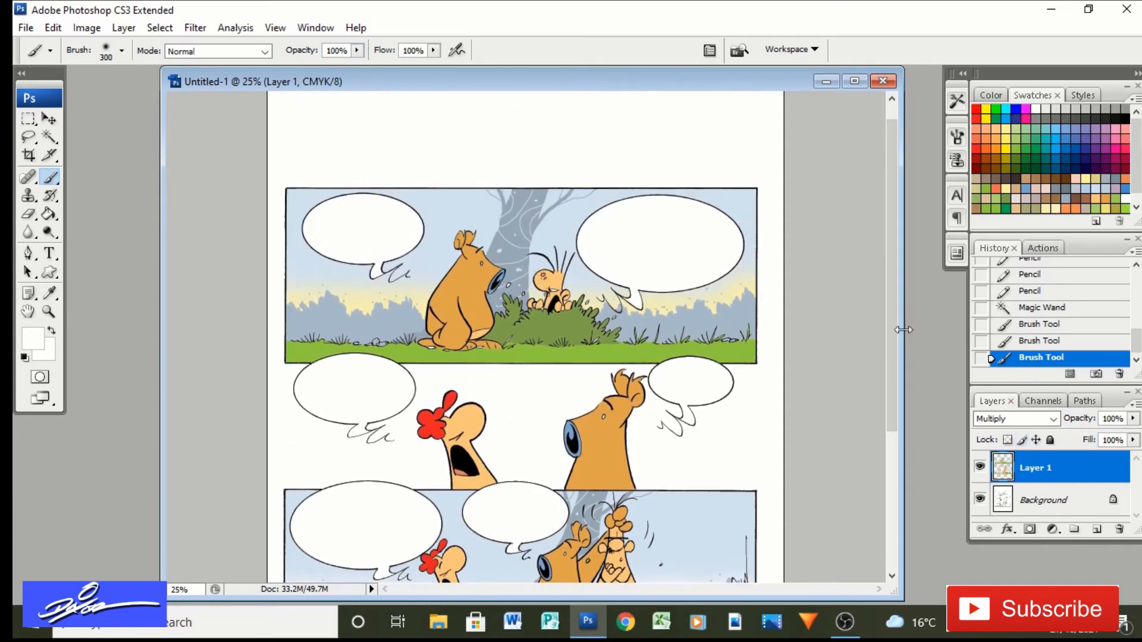
{"action": "left_click_drag", "start_coordinate": [895, 326], "coordinate": [874, 476]}
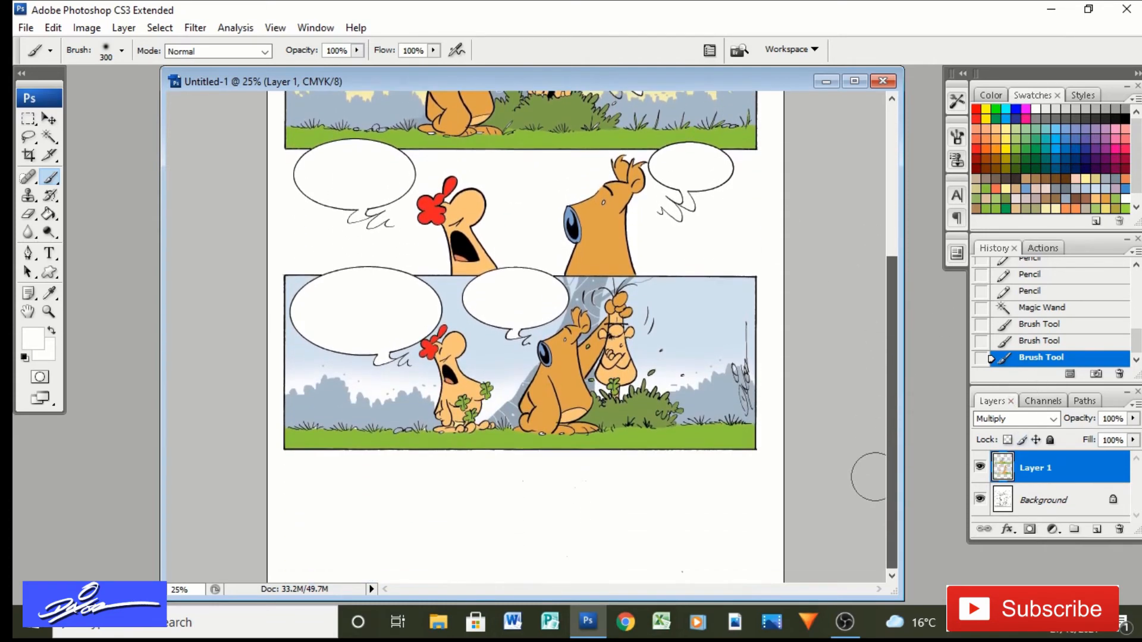
{"action": "left_click", "coordinate": [1040, 345]}
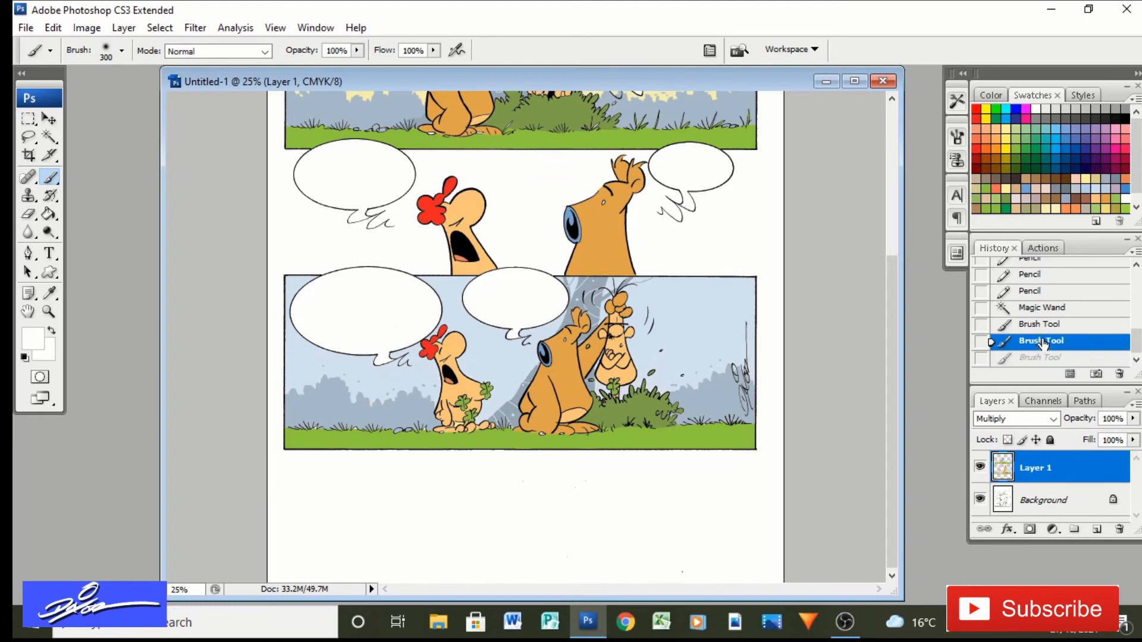
Paint a pale yellow glow along the bottom panel's horizon, including around the signature and behind the characters
{"action": "left_click", "coordinate": [1049, 207]}
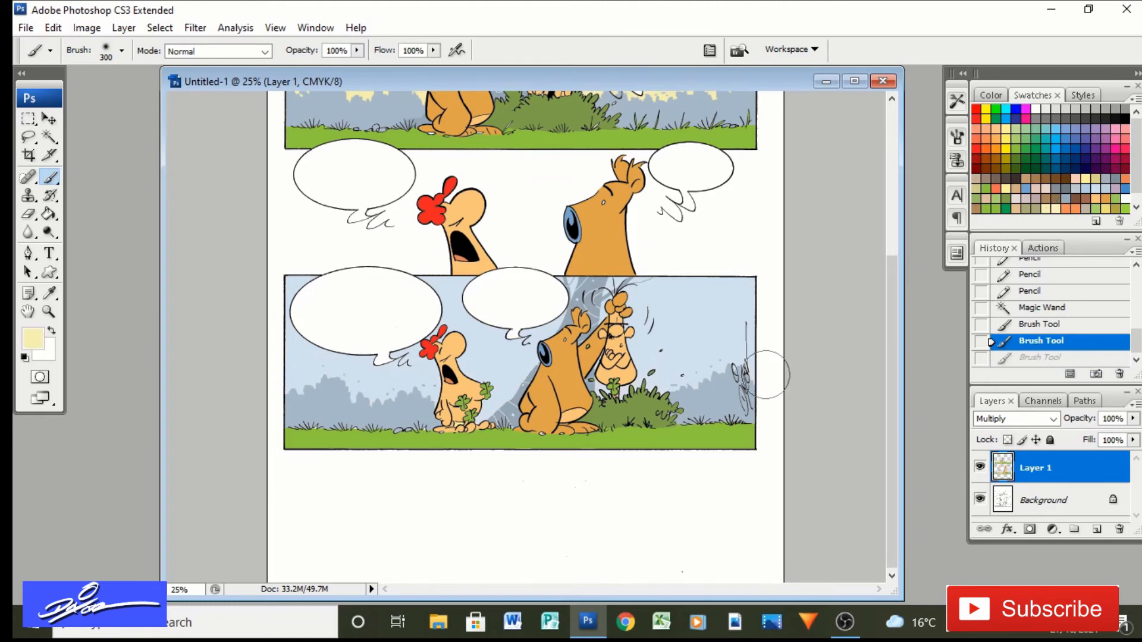
{"action": "left_click_drag", "start_coordinate": [765, 376], "coordinate": [630, 375]}
{"action": "left_click_drag", "start_coordinate": [552, 389], "coordinate": [256, 397]}
{"action": "left_click_drag", "start_coordinate": [543, 414], "coordinate": [381, 414]}
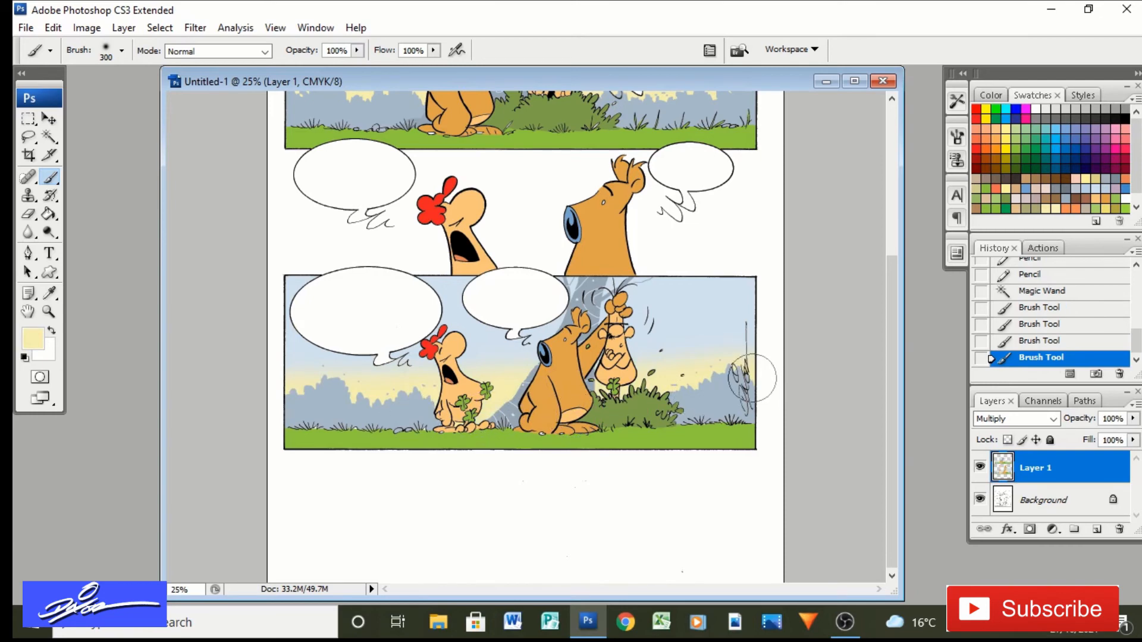
{"action": "left_click", "coordinate": [752, 373]}
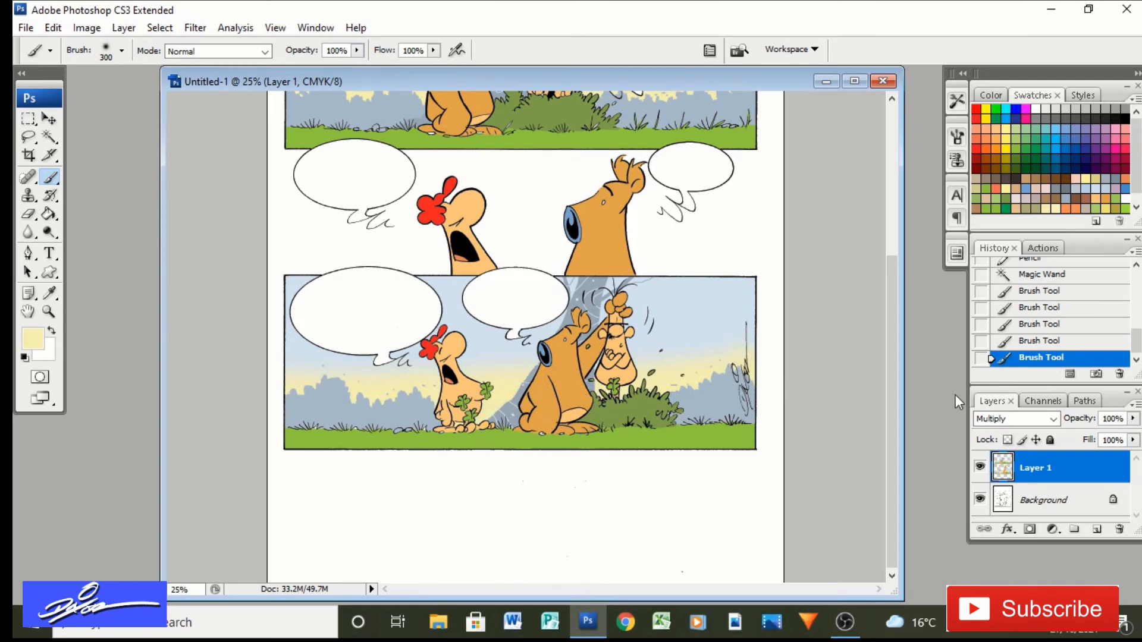
Set up the Horizontal Type tool with the Anime Ace 2.0 BB font, Italic style and black text colour
{"action": "left_click_drag", "start_coordinate": [889, 413], "coordinate": [904, 308]}
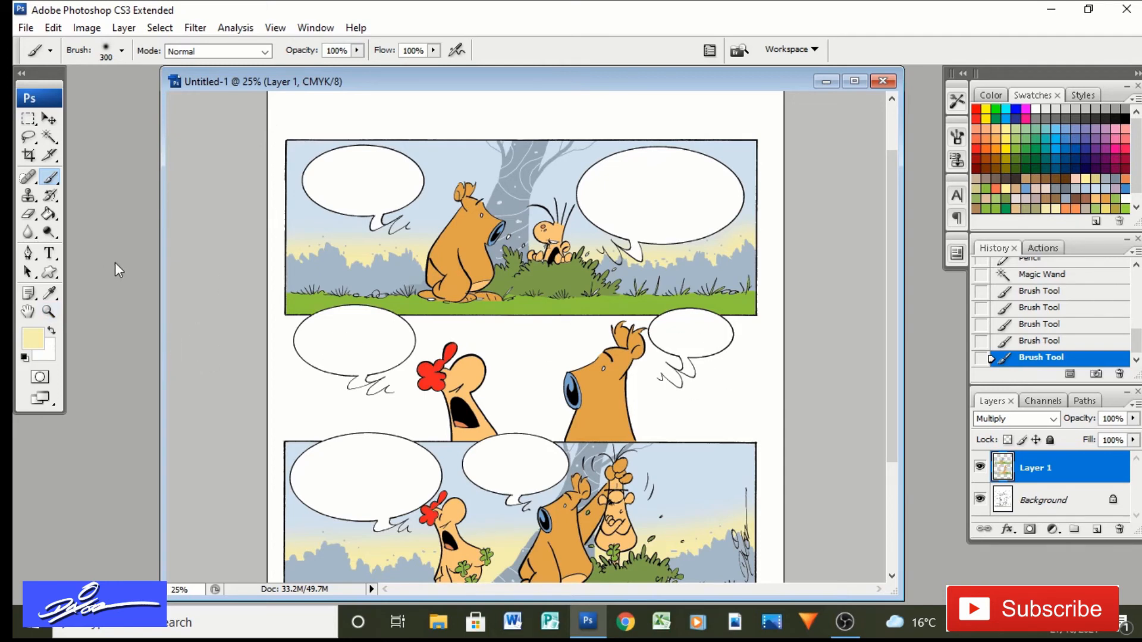
{"action": "left_click", "coordinate": [51, 252]}
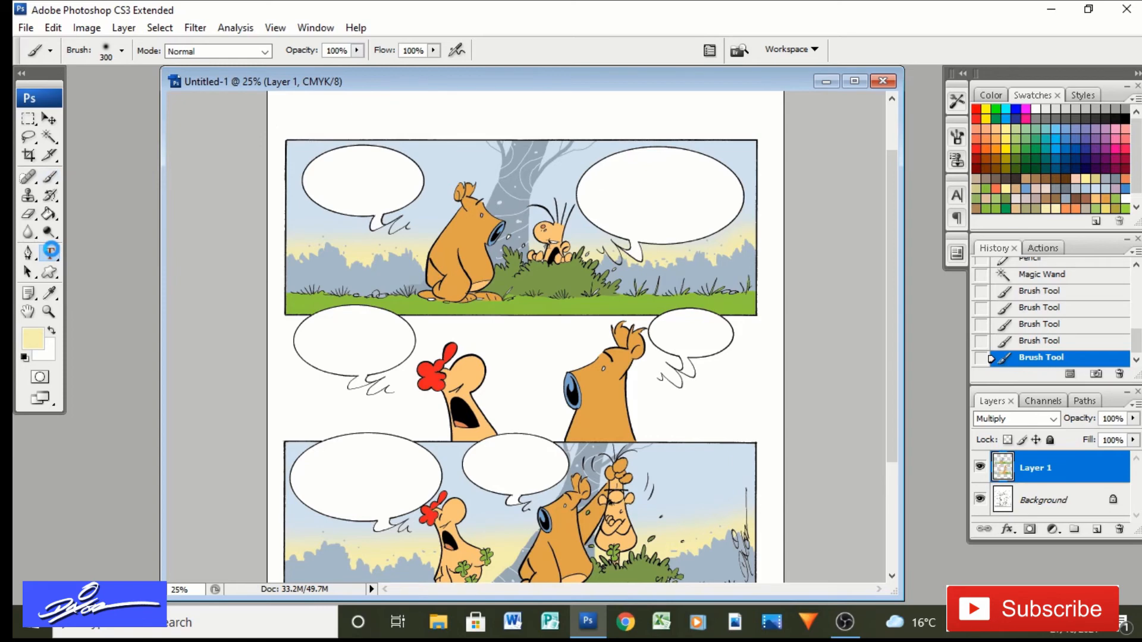
{"action": "left_click", "coordinate": [51, 256]}
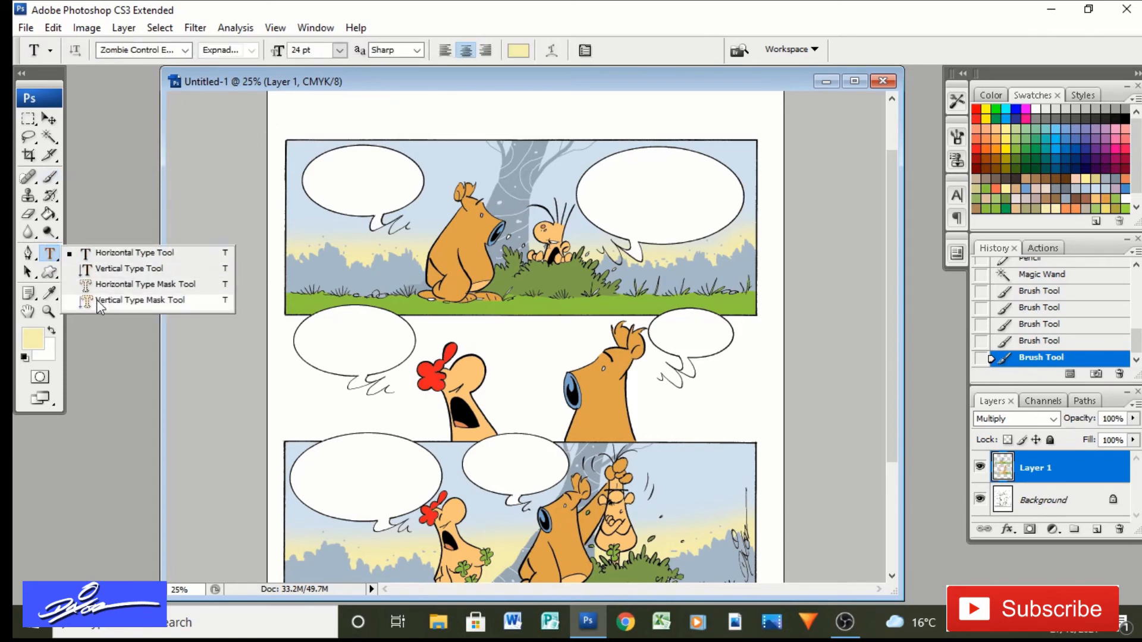
{"action": "left_click", "coordinate": [100, 257]}
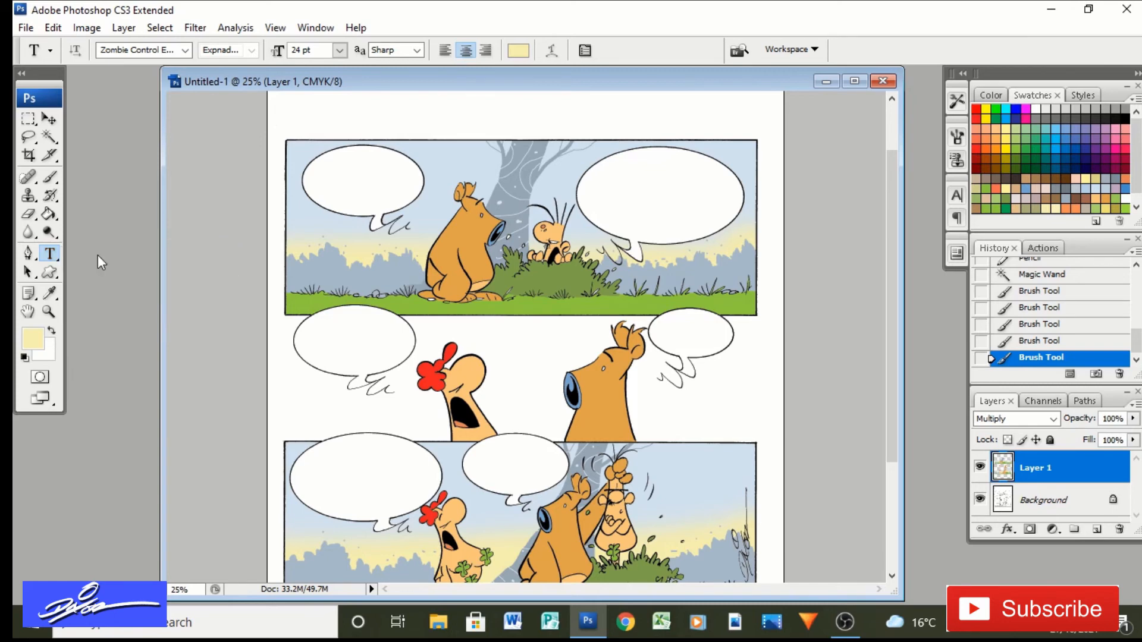
{"action": "left_click", "coordinate": [185, 51]}
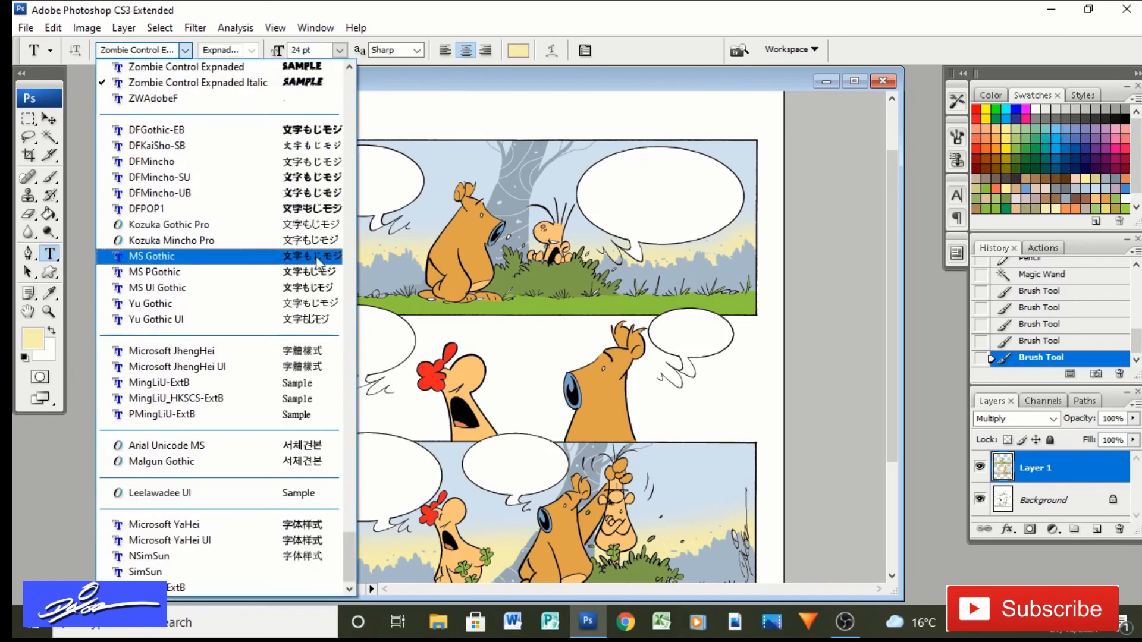
{"action": "scroll", "coordinate": [351, 571], "scroll_direction": "up", "scroll_amount": 10}
{"action": "left_click_drag", "start_coordinate": [367, 182], "coordinate": [369, 92]}
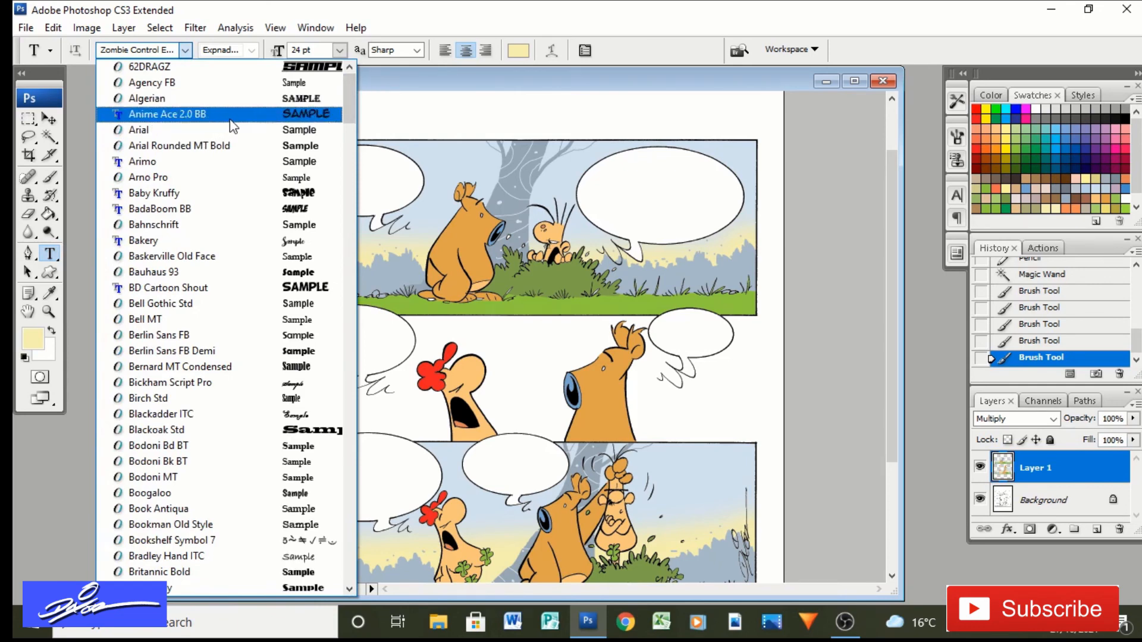
{"action": "left_click", "coordinate": [294, 118]}
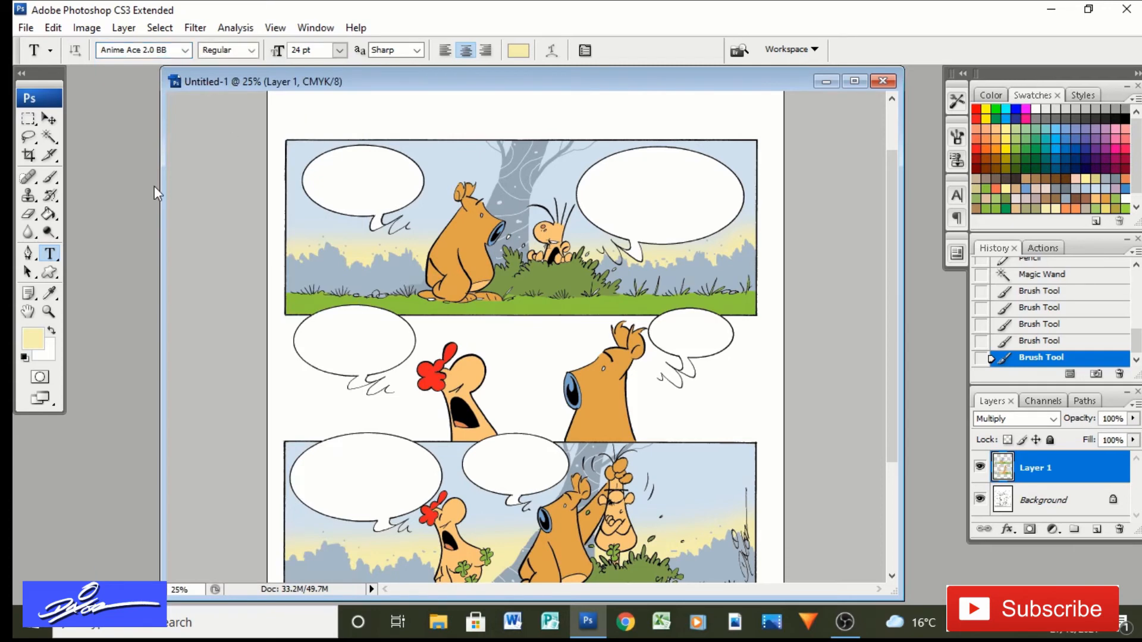
{"action": "left_click", "coordinate": [1128, 117]}
{"action": "left_click", "coordinate": [250, 50]}
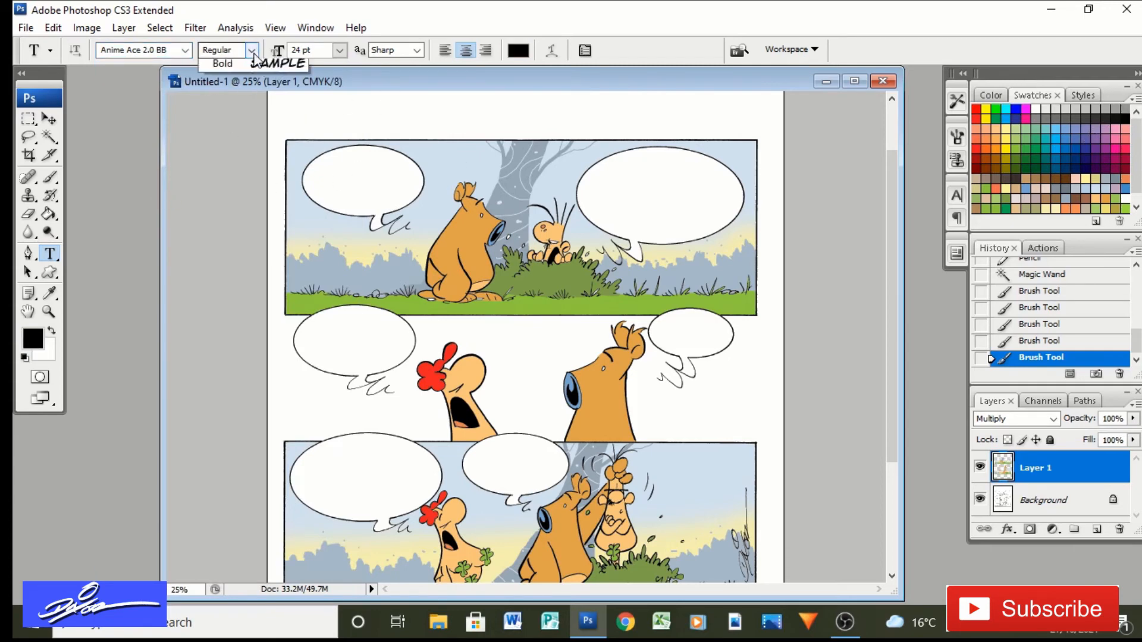
{"action": "left_click", "coordinate": [244, 81]}
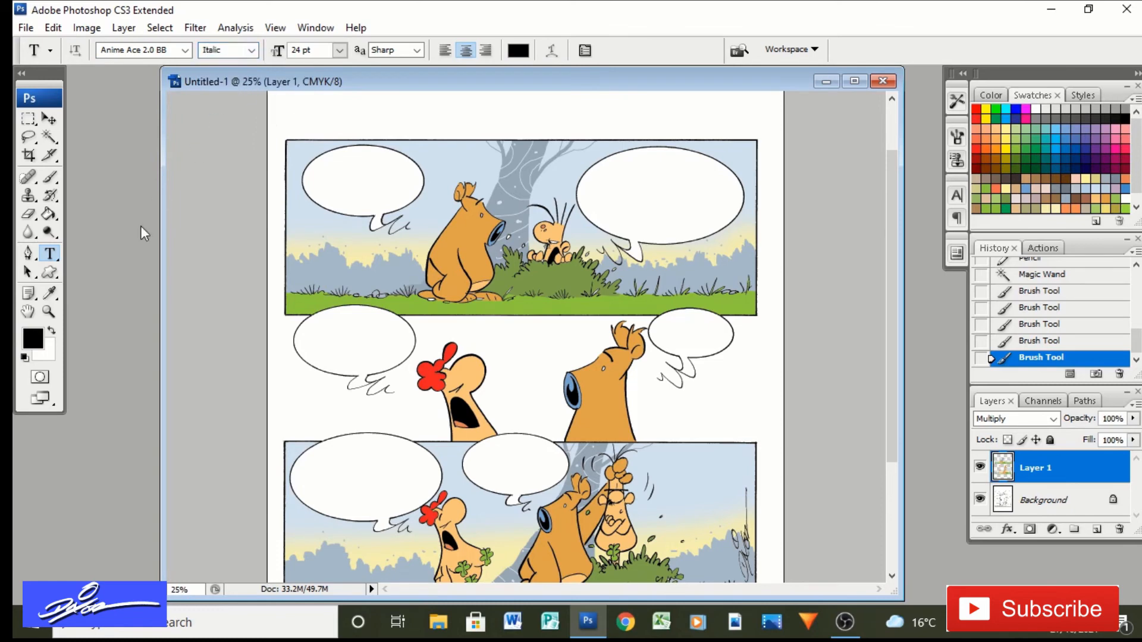
Place a text insertion point in the top panel's first speech bubble and set the font size to 10 pt
{"action": "left_click", "coordinate": [49, 311]}
{"action": "left_click", "coordinate": [357, 208]}
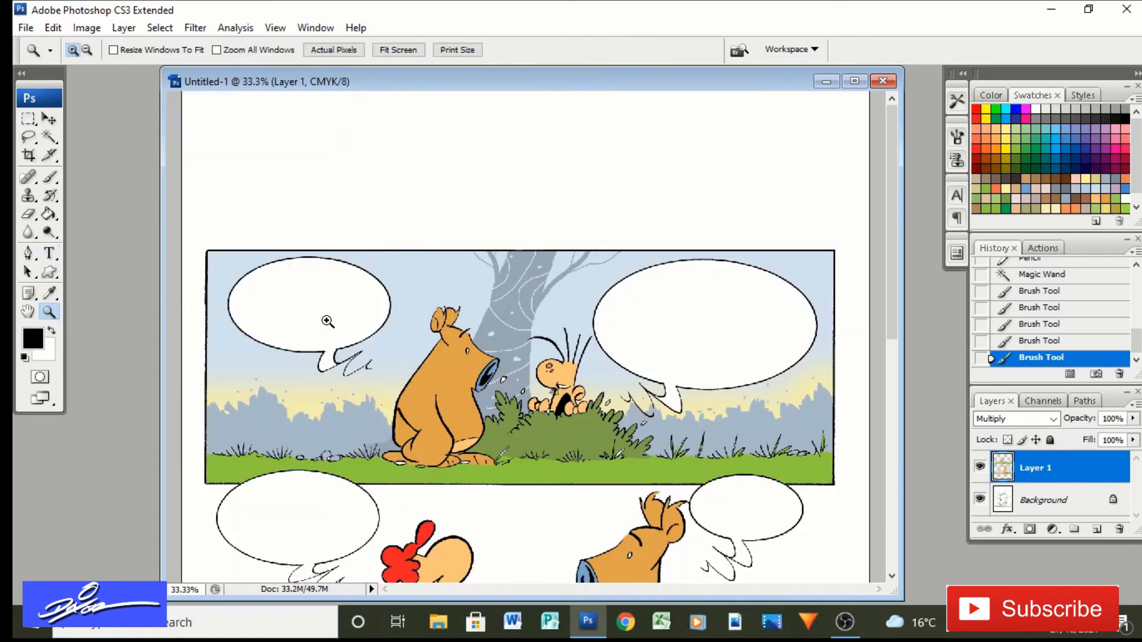
{"action": "left_click", "coordinate": [327, 322]}
{"action": "left_click", "coordinate": [49, 253]}
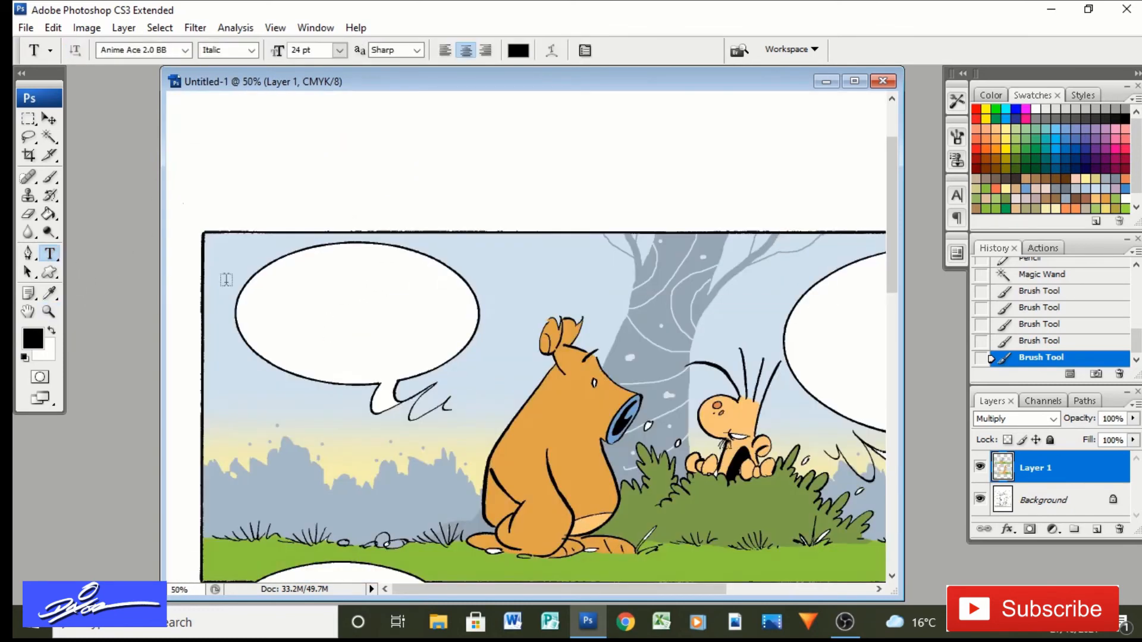
{"action": "left_click", "coordinate": [349, 269]}
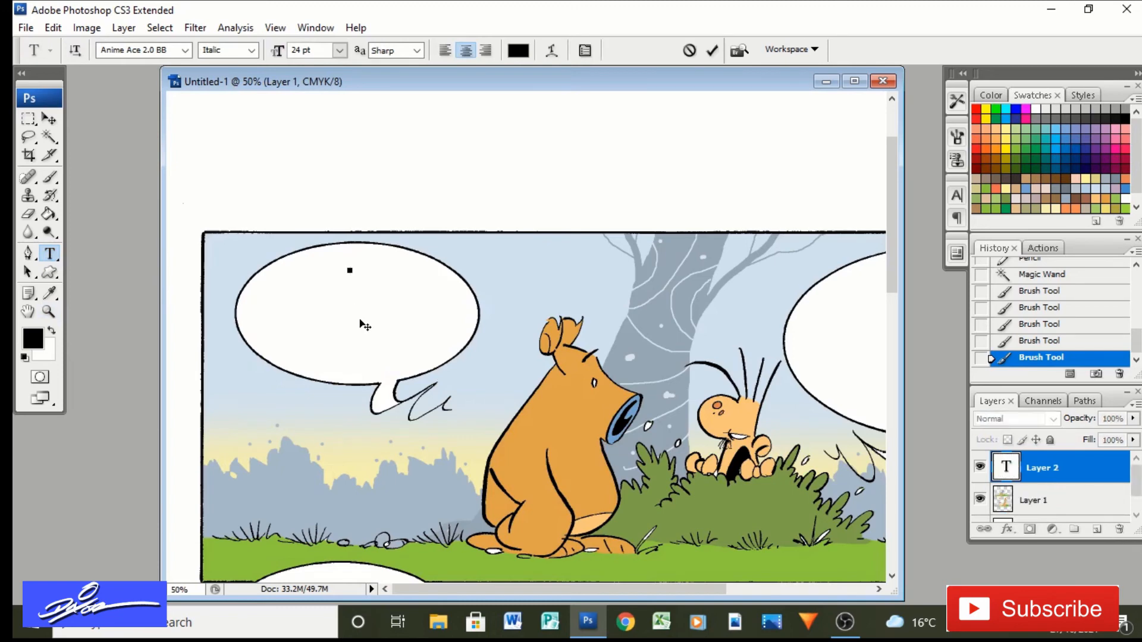
{"action": "left_click", "coordinate": [340, 51]}
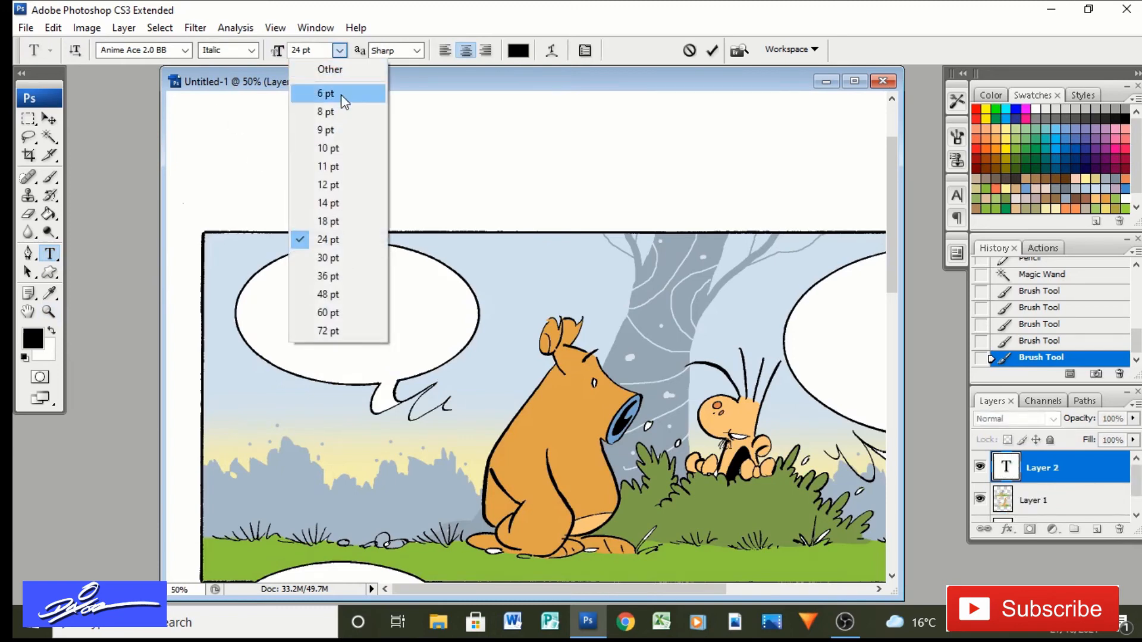
{"action": "left_click", "coordinate": [347, 154]}
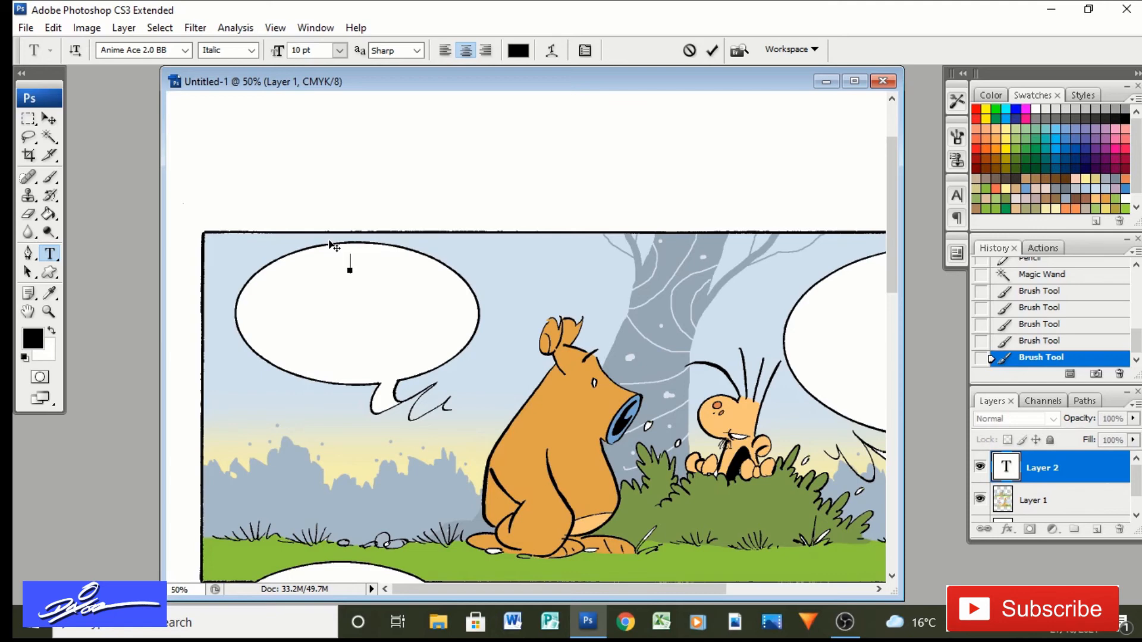
Letter the first bubble on three centred lines: "WHAT ARE", "YOU DOING", "THERE?"
{"action": "type", "text": "WHAT ARE"}
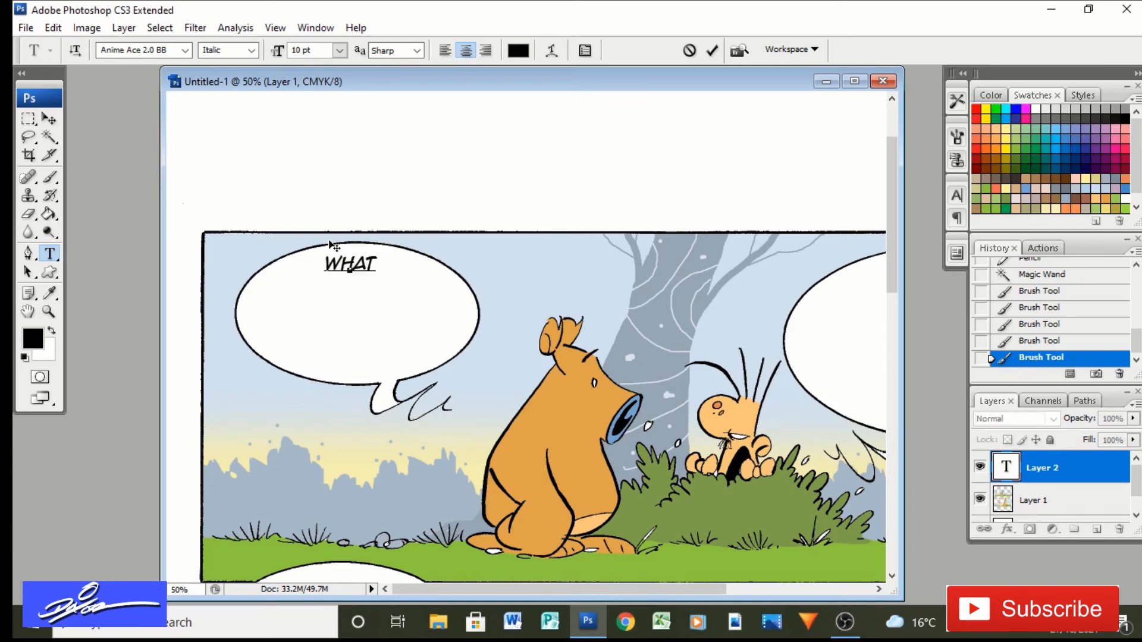
{"action": "key", "text": "Return"}
{"action": "type", "text": "YOU DOING"}
{"action": "key", "text": "Return"}
{"action": "type", "text": "HERE"}
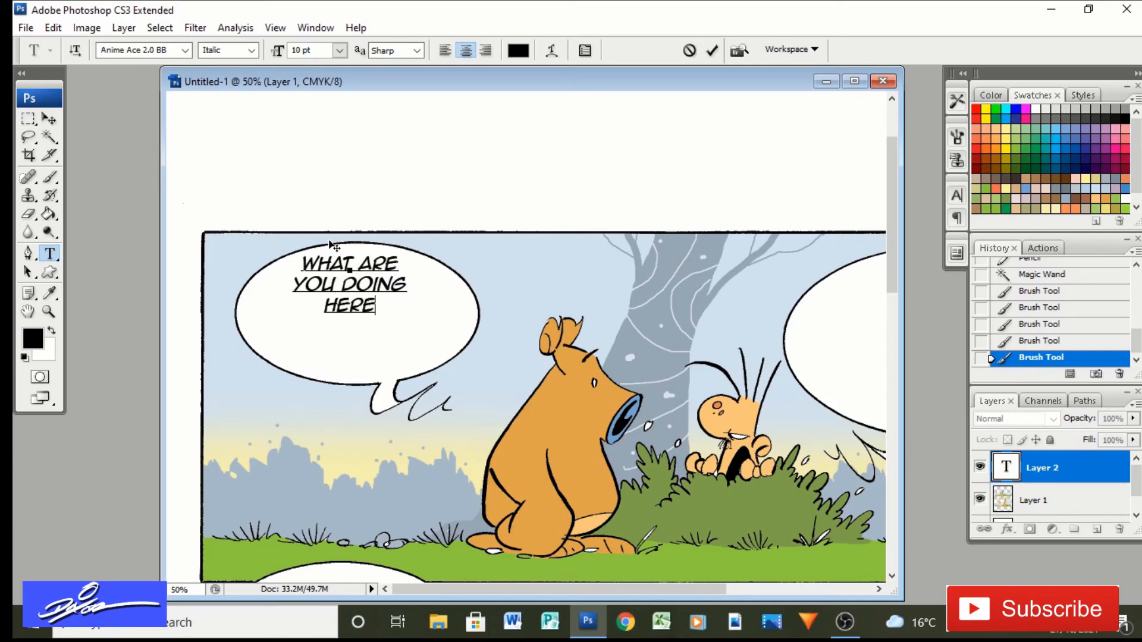
{"action": "key", "text": "BackSpace"}
{"action": "key", "text": "BackSpace"}
{"action": "key", "text": "BackSpace"}
{"action": "key", "text": "BackSpace"}
{"action": "type", "text": "THERE?"}
Set the word "DOING" in Bold and centre the text within the first bubble
{"action": "left_click_drag", "start_coordinate": [402, 305], "coordinate": [351, 311]}
{"action": "left_click", "coordinate": [251, 50]}
{"action": "left_click", "coordinate": [231, 119]}
{"action": "left_click", "coordinate": [49, 119]}
Start Italic lettering in the top panel's second bubble with "HIDING...EVE" on one line and "WANT'S" on the next
{"action": "left_click_drag", "start_coordinate": [509, 589], "coordinate": [655, 589]}
{"action": "left_click", "coordinate": [50, 254]}
{"action": "left_click", "coordinate": [626, 274]}
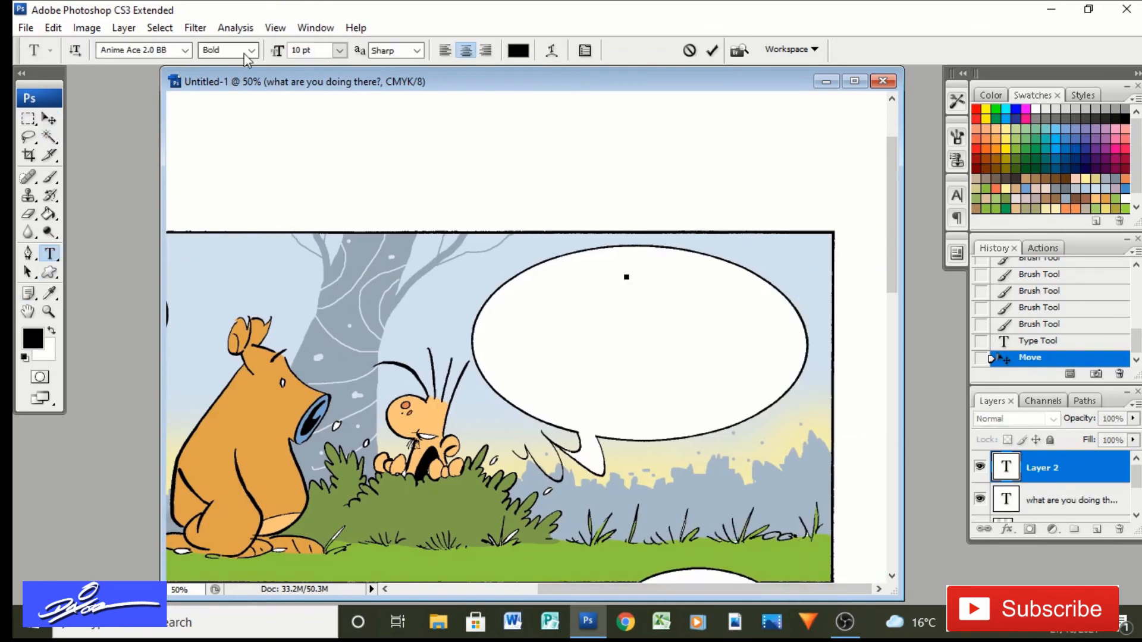
{"action": "left_click", "coordinate": [251, 50]}
{"action": "left_click", "coordinate": [235, 94]}
{"action": "type", "text": "HIDING"}
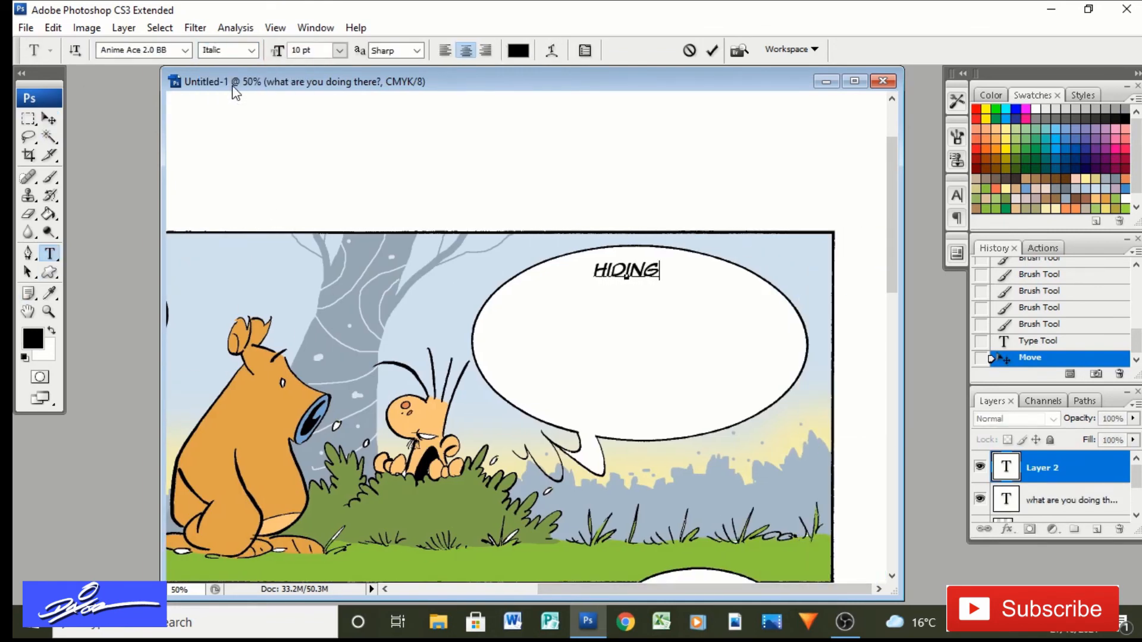
{"action": "type", "text": "...EVE"}
{"action": "key", "text": "Return"}
{"action": "type", "text": "WANT'S TO GO"}
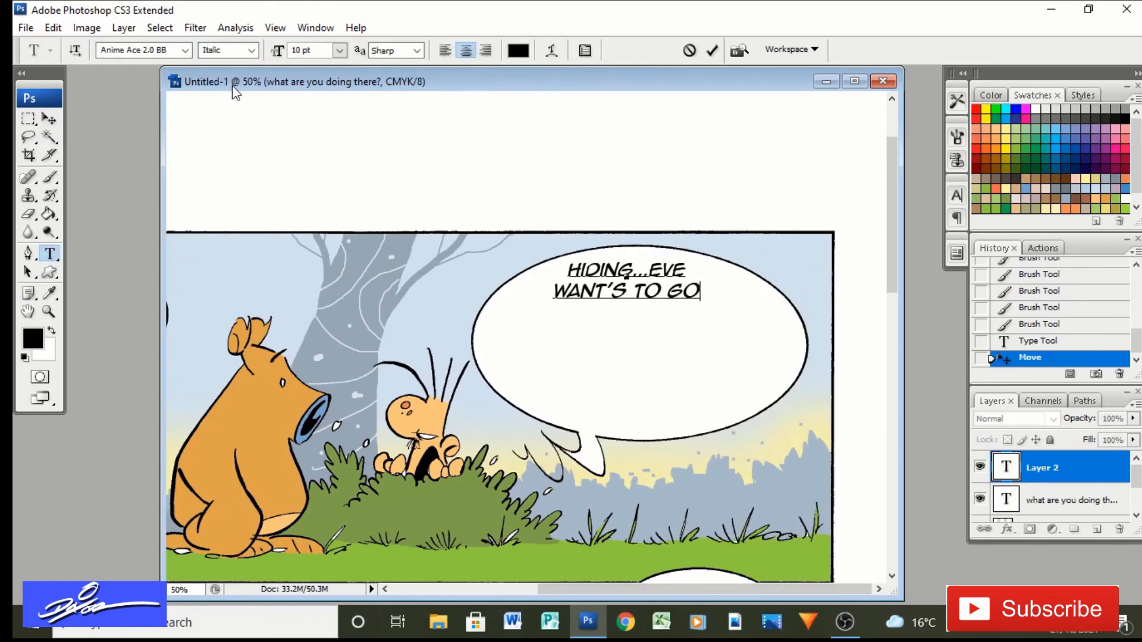
{"action": "key", "text": "Return"}
{"action": "type", "text": "SHOPPING"}
{"action": "key", "text": "BackSpace"}
{"action": "key", "text": "BackSpace"}
{"action": "key", "text": "BackSpace"}
{"action": "key", "text": "BackSpace"}
{"action": "key", "text": "BackSpace"}
{"action": "key", "text": "BackSpace"}
{"action": "key", "text": "BackSpace"}
{"action": "key", "text": "BackSpace"}
{"action": "key", "text": "BackSpace"}
{"action": "key", "text": "BackSpace"}
{"action": "key", "text": "BackSpace"}
{"action": "key", "text": "BackSpace"}
{"action": "key", "text": "BackSpace"}
{"action": "key", "text": "BackSpace"}
{"action": "key", "text": "BackSpace"}
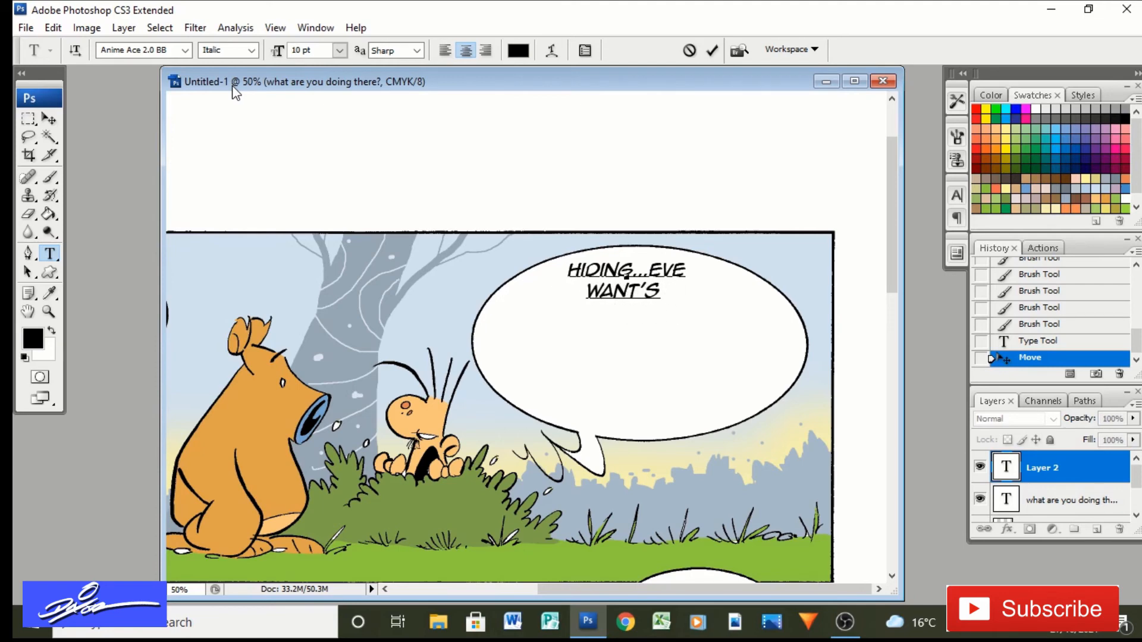
Continue the second bubble's text with "ME TO", a line "GO SHOPPING WITH", and a new line starting with "HER"
{"action": "type", "text": "ME TO"}
{"action": "key", "text": "Return"}
{"action": "type", "text": "GO SHOPPING WITH"}
{"action": "key", "text": "Return"}
{"action": "type", "text": "HER"}
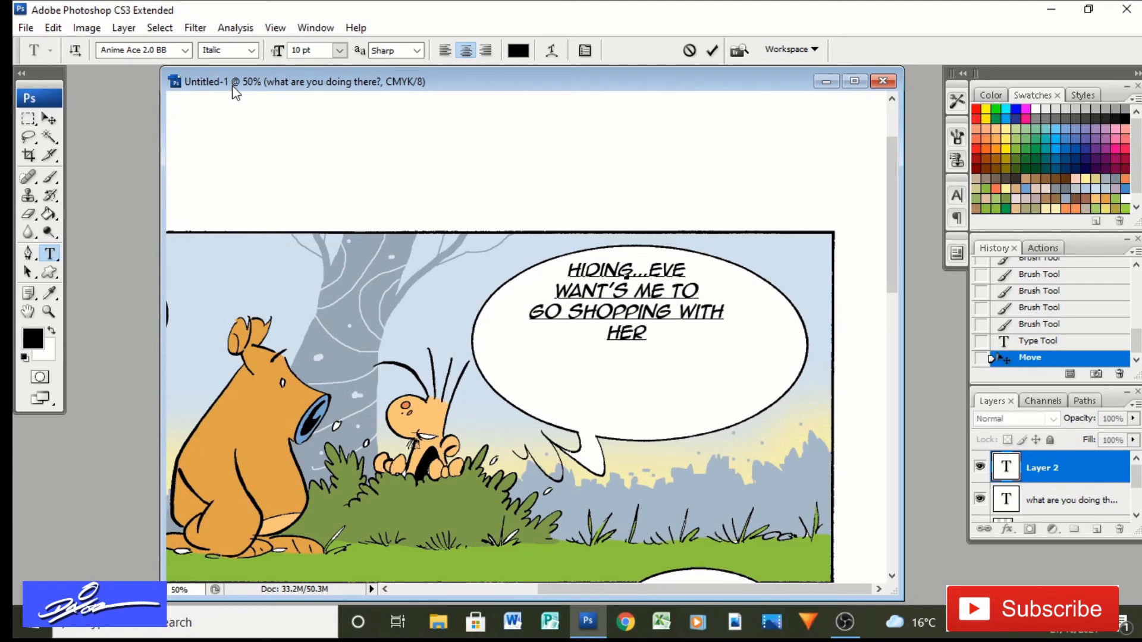
Continue the line after "HER" with "---SO IF SHE" and add the line "ASKS JUST SAY YOU"
{"action": "type", "text": "---SO IF SH"}
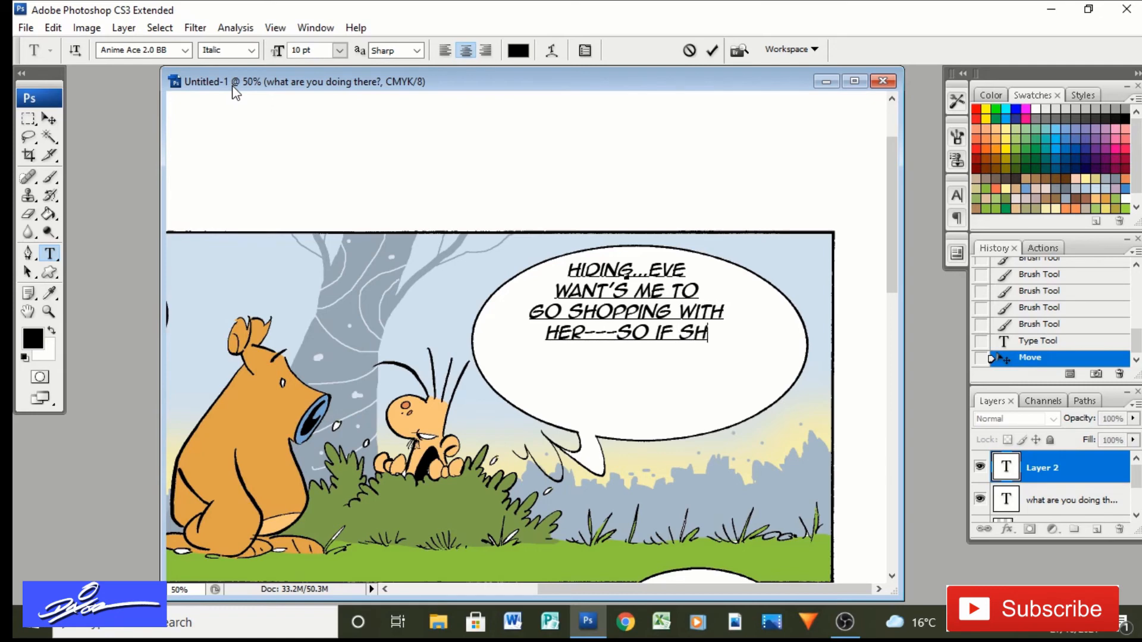
{"action": "type", "text": "E ASKS"}
{"action": "key", "text": "BackSpace"}
{"action": "key", "text": "BackSpace"}
{"action": "key", "text": "BackSpace"}
{"action": "key", "text": "BackSpace"}
{"action": "key", "text": "BackSpace"}
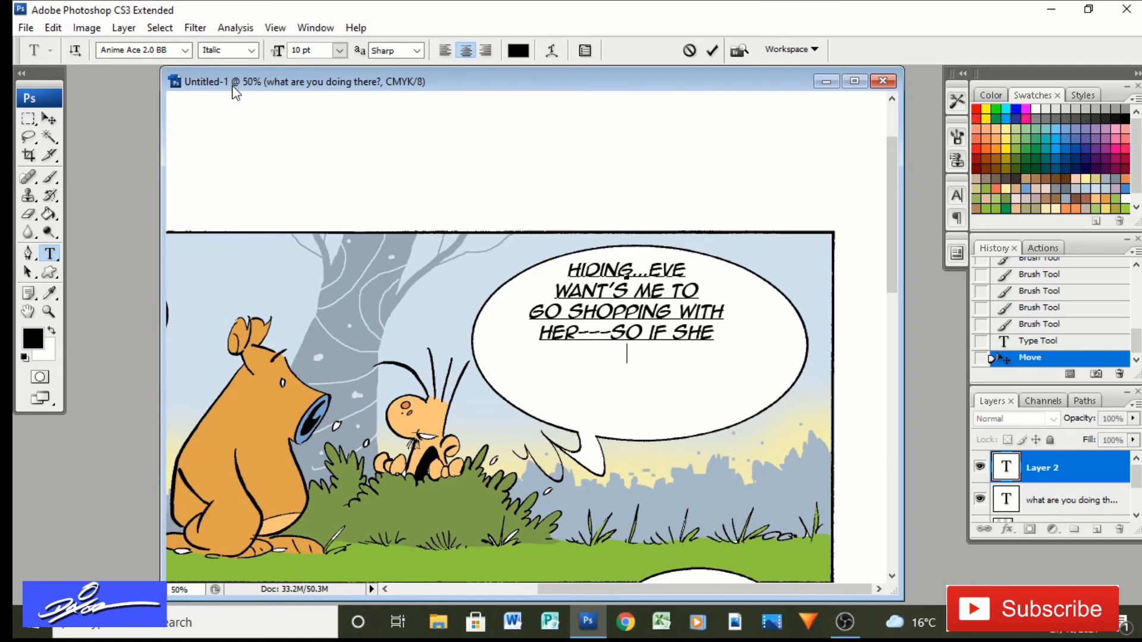
{"action": "key", "text": "Return"}
{"action": "type", "text": "ASKS JUST SAY YOU"}
Finish the second bubble's text with the lines "HAVEN'T SEEN ME," and "OKAY!"
{"action": "key", "text": "Return"}
{"action": "type", "text": "HA"}
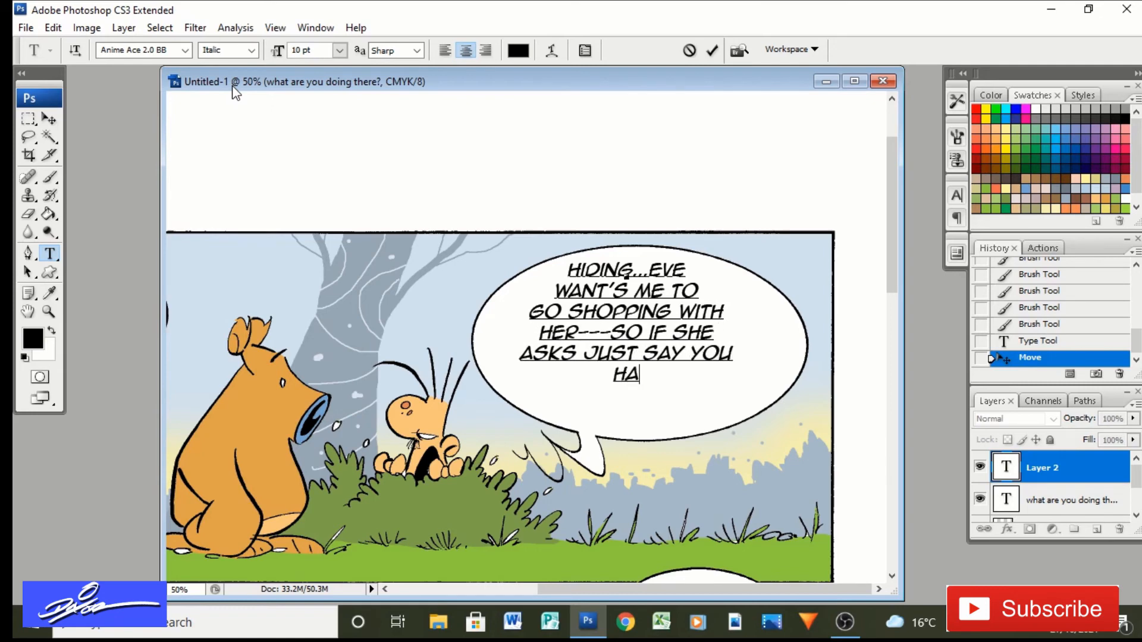
{"action": "type", "text": "VEN'T SEEN ME. OKAY"}
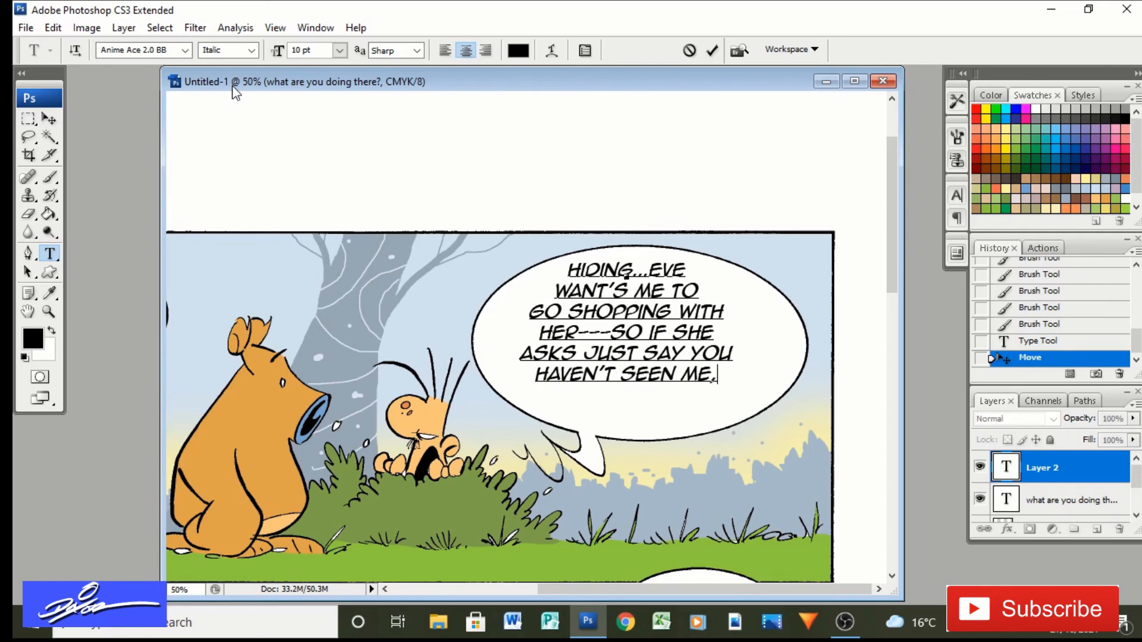
{"action": "key", "text": "BackSpace"}
{"action": "key", "text": "BackSpace"}
{"action": "key", "text": "BackSpace"}
{"action": "key", "text": "BackSpace"}
{"action": "key", "text": "BackSpace"}
{"action": "key", "text": "Return"}
{"action": "type", "text": "OKAY!"}
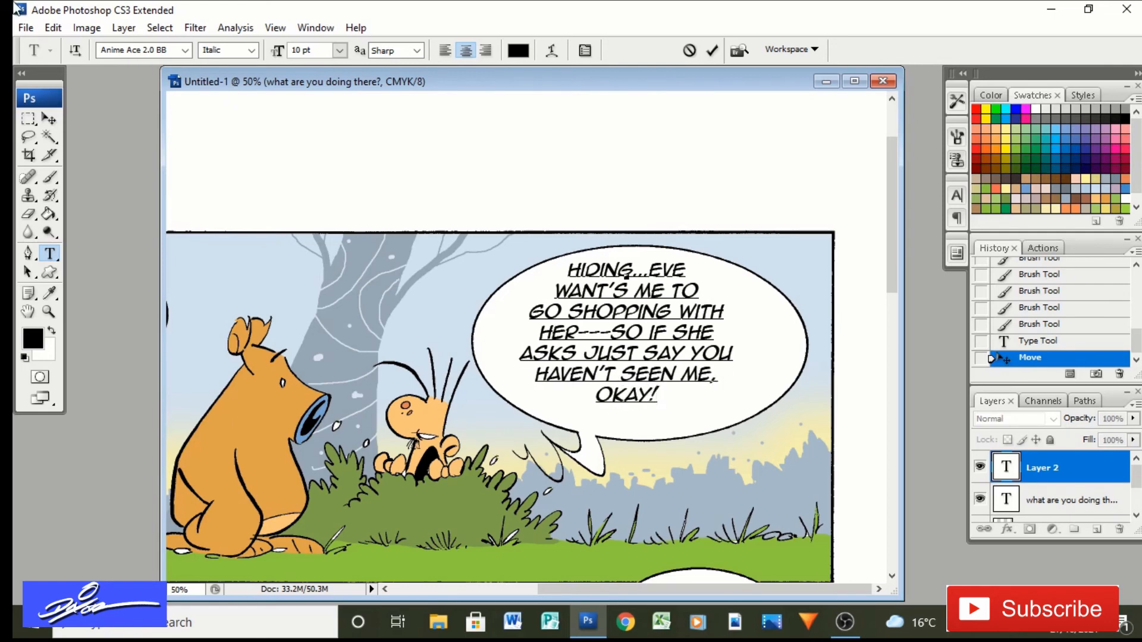
Set "WANT'S ME" and "SHOPPING" in Bold in the second bubble's text
{"action": "left_click_drag", "start_coordinate": [662, 291], "coordinate": [554, 291]}
{"action": "left_click", "coordinate": [251, 50]}
{"action": "left_click", "coordinate": [222, 98]}
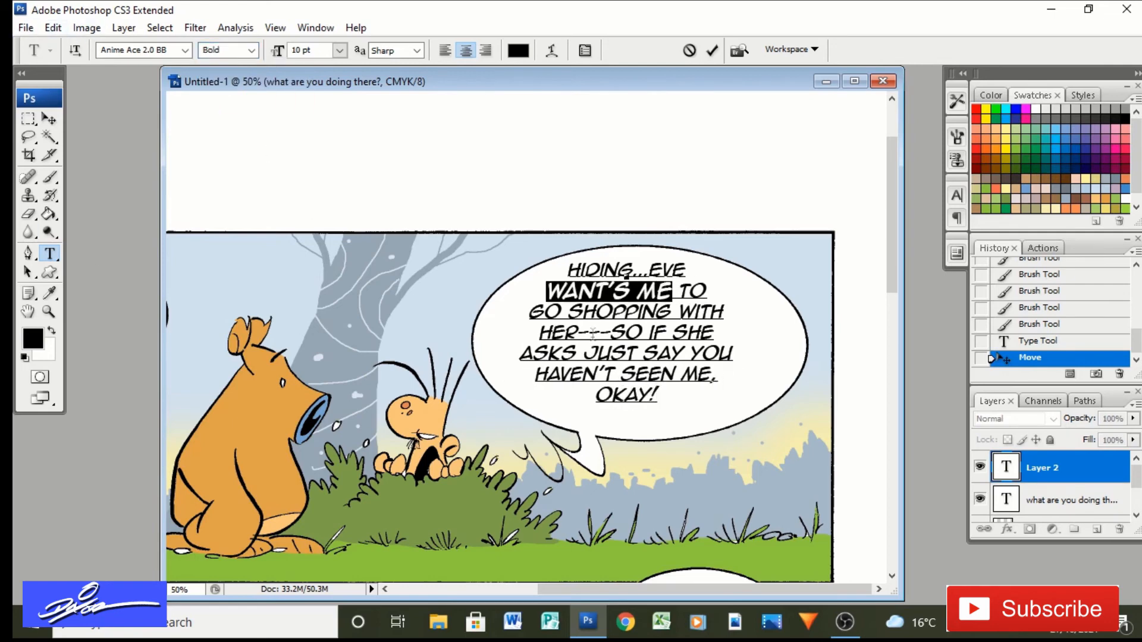
{"action": "double_click", "coordinate": [619, 311]}
{"action": "left_click", "coordinate": [251, 50]}
{"action": "left_click", "coordinate": [238, 100]}
Set "SHE ASKS" and "HAVEN'T SEEN ME," in Bold, and centre the text within the second bubble
{"action": "left_click_drag", "start_coordinate": [584, 353], "coordinate": [665, 333]}
{"action": "left_click", "coordinate": [253, 52]}
{"action": "left_click", "coordinate": [245, 98]}
{"action": "left_click_drag", "start_coordinate": [718, 378], "coordinate": [533, 377]}
{"action": "left_click", "coordinate": [250, 51]}
{"action": "left_click", "coordinate": [243, 99]}
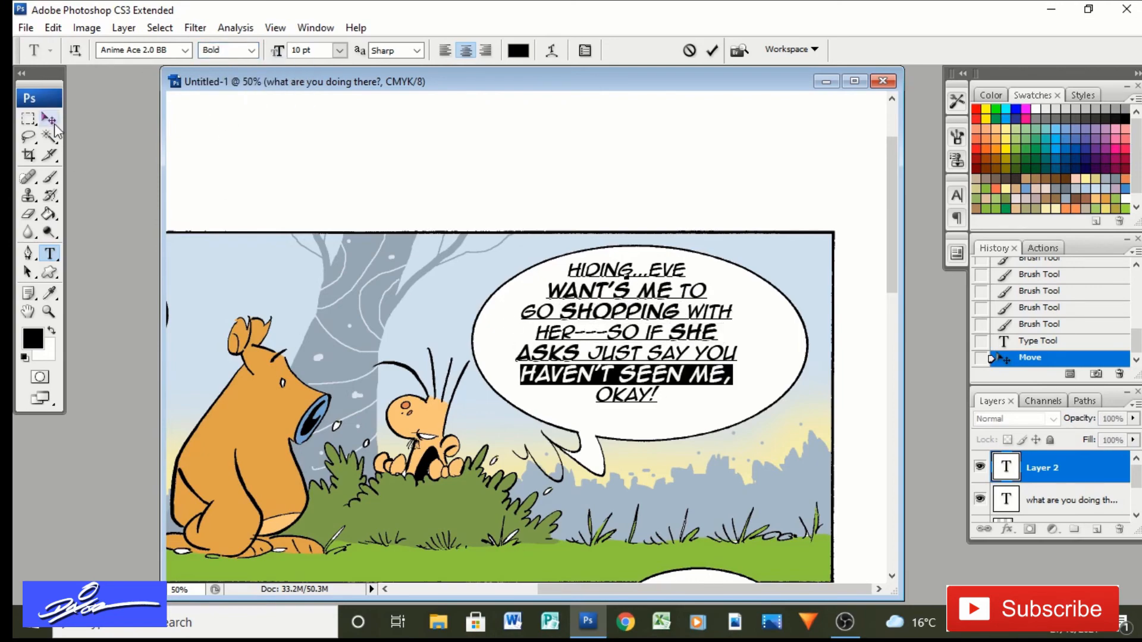
{"action": "left_click", "coordinate": [49, 119]}
{"action": "left_click_drag", "start_coordinate": [655, 333], "coordinate": [660, 340]}
Letter the middle panel's first bubble in Italic on two lines: "HAVE YOU", "SEEN ADAM?"
{"action": "left_click_drag", "start_coordinate": [891, 261], "coordinate": [892, 367]}
{"action": "left_click_drag", "start_coordinate": [675, 589], "coordinate": [531, 589]}
{"action": "key", "text": "t"}
{"action": "left_click", "coordinate": [334, 253]}
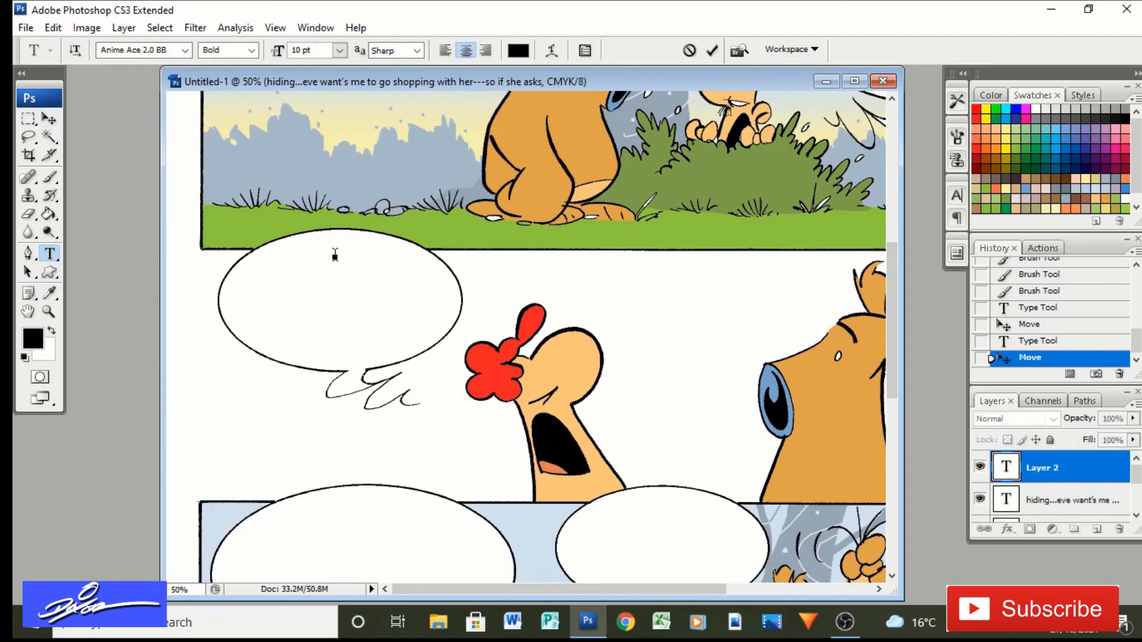
{"action": "type", "text": "have you"}
{"action": "key", "text": "Return"}
{"action": "type", "text": "seen adam?"}
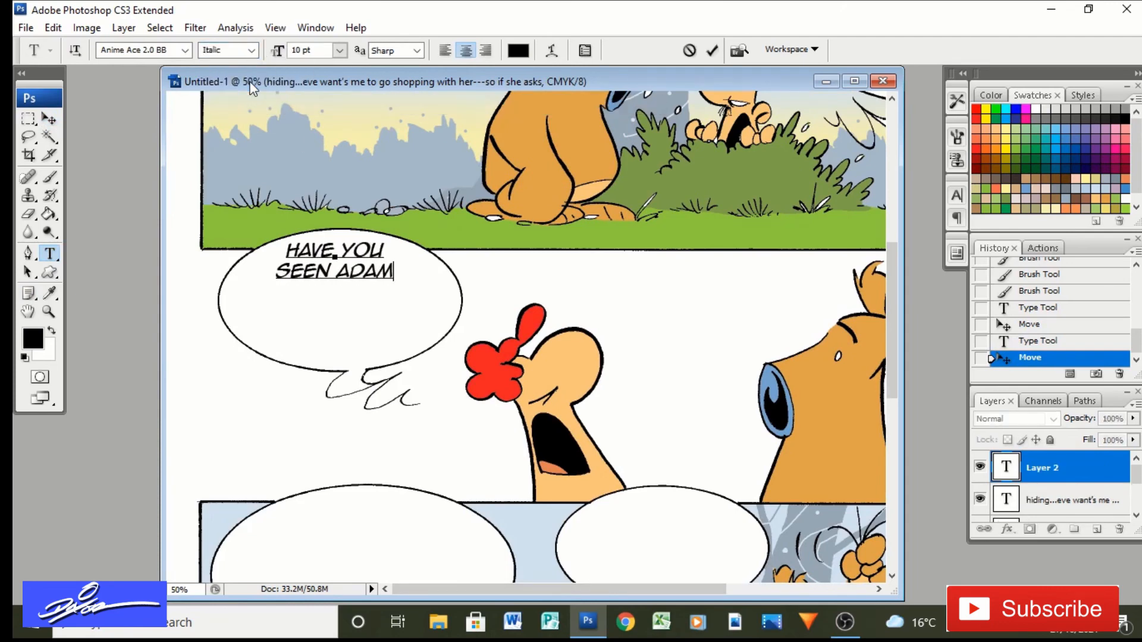
Set the word "SEEN" in Bold and centre the text within the middle panel's first bubble
{"action": "left_click", "coordinate": [251, 50]}
{"action": "left_click_drag", "start_coordinate": [269, 271], "coordinate": [365, 297]}
{"action": "left_click", "coordinate": [244, 98]}
{"action": "left_click", "coordinate": [49, 119]}
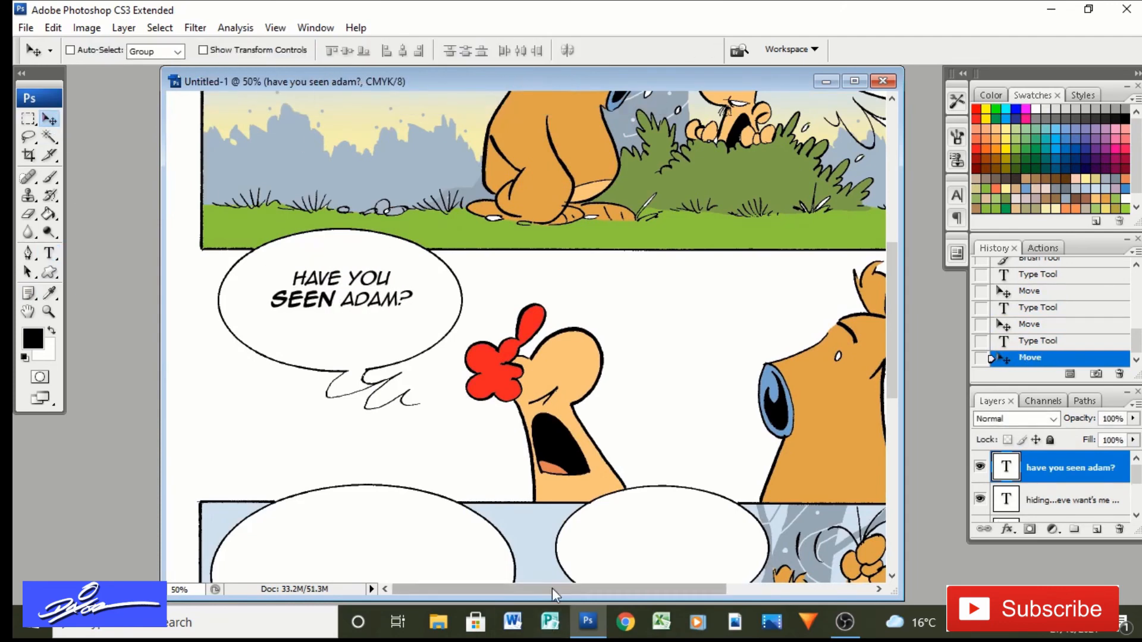
Letter the middle panel's second bubble with "NO." in Italic and centre it within the bubble
{"action": "left_click_drag", "start_coordinate": [552, 588], "coordinate": [697, 588]}
{"action": "key", "text": "t"}
{"action": "left_click", "coordinate": [689, 282]}
{"action": "left_click", "coordinate": [251, 50]}
{"action": "left_click", "coordinate": [238, 80]}
{"action": "type", "text": "no."}
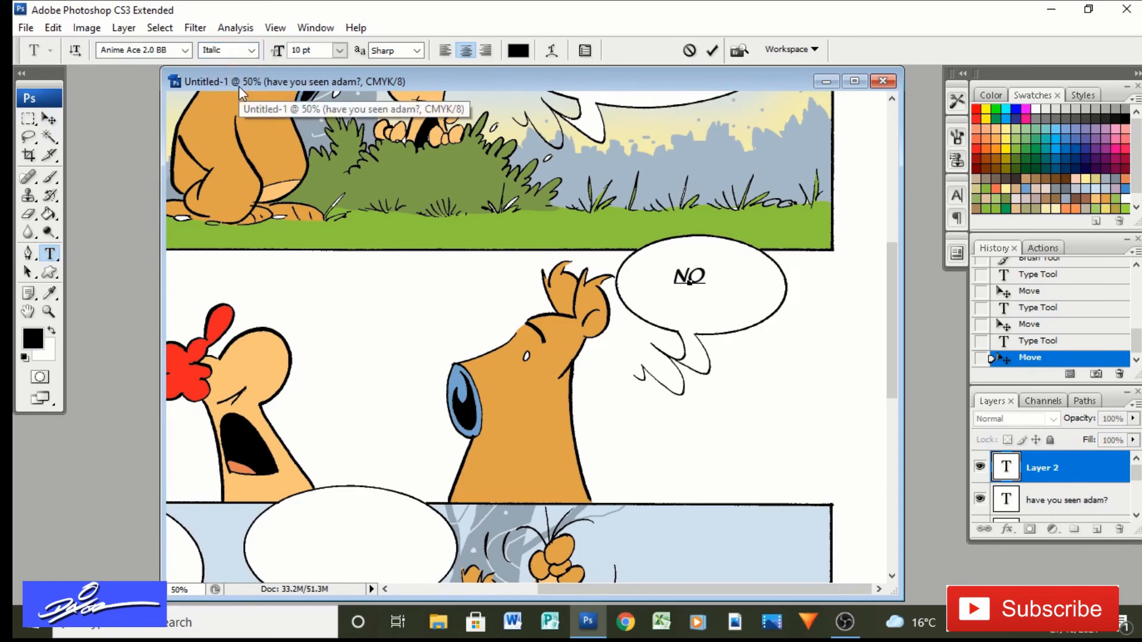
{"action": "left_click", "coordinate": [50, 119]}
{"action": "left_click_drag", "start_coordinate": [709, 288], "coordinate": [709, 293]}
Letter the bottom panel's first bubble on five lines: "OH NEVER", "MIND...YOU", "CAN COME", "SHOPPING WITH", "ME INSTEAD."
{"action": "left_click_drag", "start_coordinate": [892, 322], "coordinate": [892, 406]}
{"action": "left_click_drag", "start_coordinate": [745, 590], "coordinate": [608, 590]}
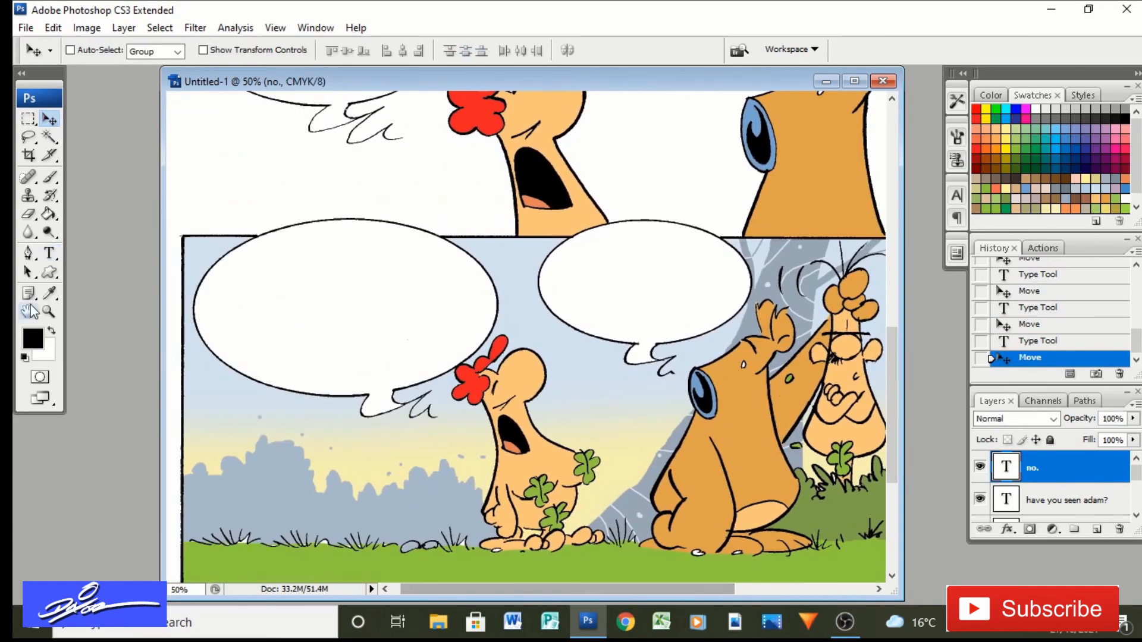
{"action": "key", "text": "t"}
{"action": "left_click", "coordinate": [332, 241]}
{"action": "type", "text": "oh never"}
{"action": "key", "text": "Return"}
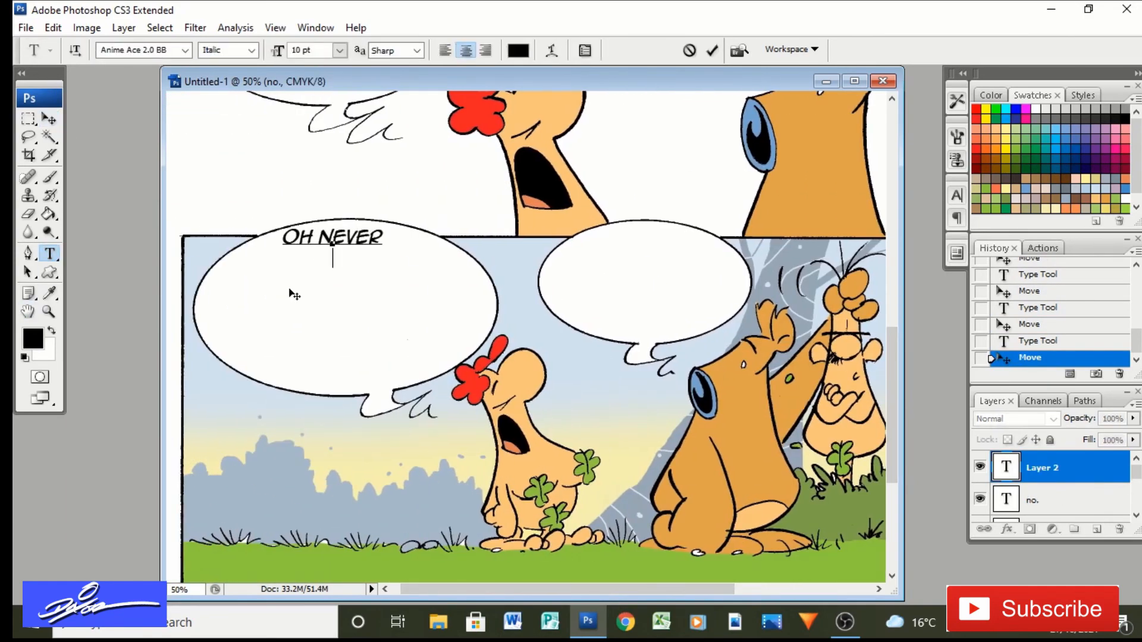
{"action": "type", "text": "mind...you"}
{"action": "key", "text": "Return"}
{"action": "type", "text": "can come"}
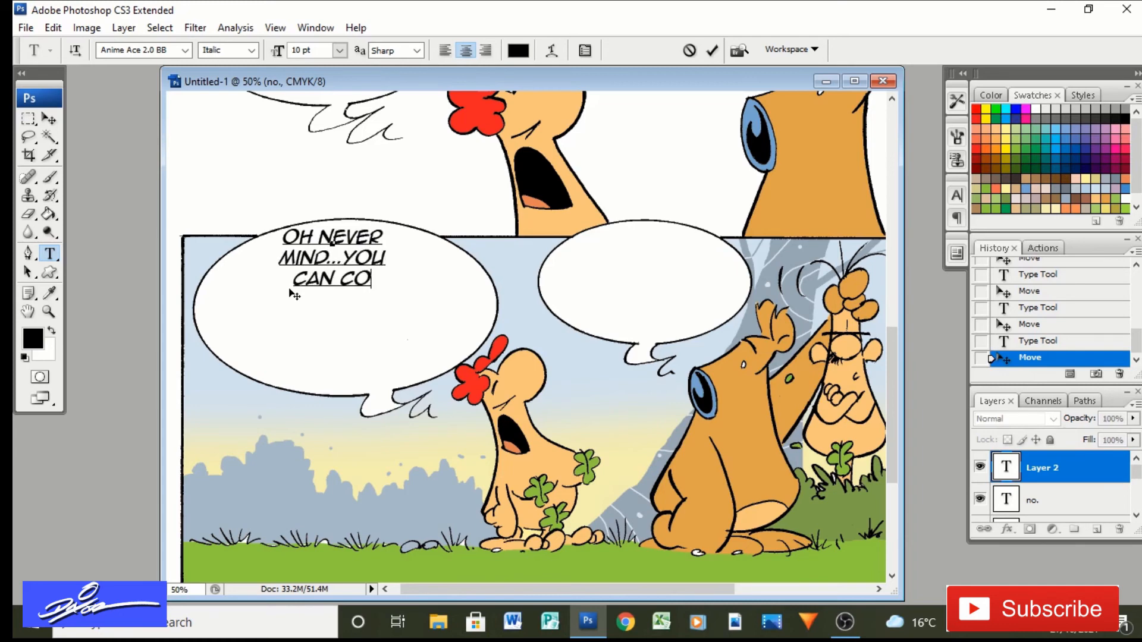
{"action": "key", "text": "Return"}
{"action": "type", "text": "shopping with"}
{"action": "key", "text": "Return"}
{"action": "type", "text": "me instead."}
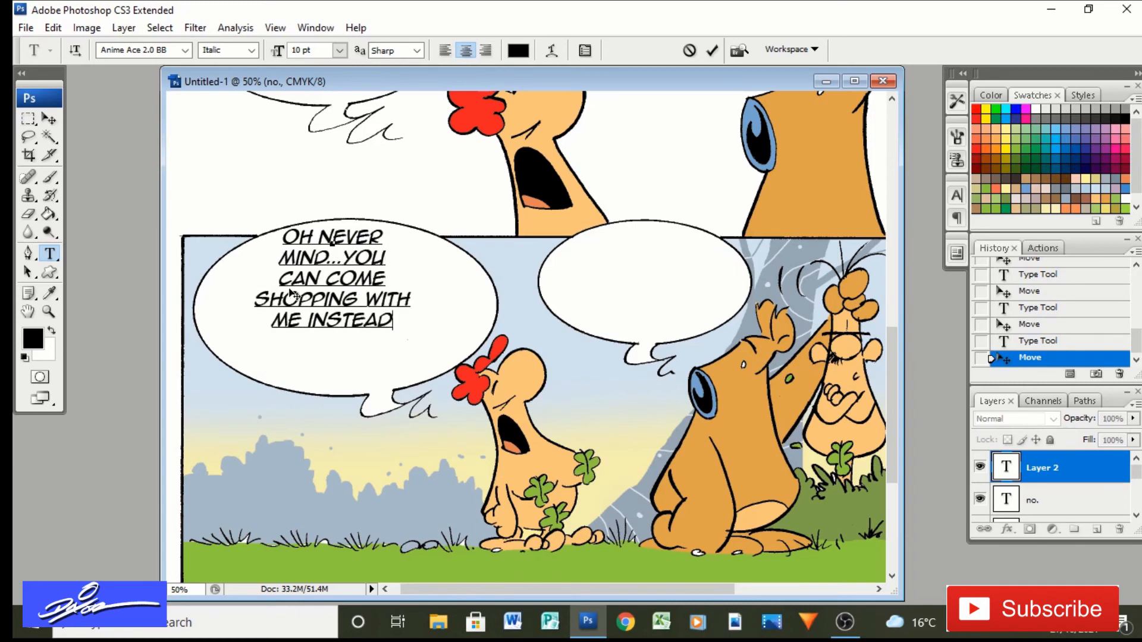
Set "YOU", "COME SHOPPING" and "INSTEAD." in Bold, and centre the text within the bottom panel's first bubble
{"action": "left_click_drag", "start_coordinate": [386, 258], "coordinate": [343, 258]}
{"action": "left_click", "coordinate": [228, 50]}
{"action": "left_click", "coordinate": [214, 83]}
{"action": "left_click_drag", "start_coordinate": [365, 299], "coordinate": [322, 278]}
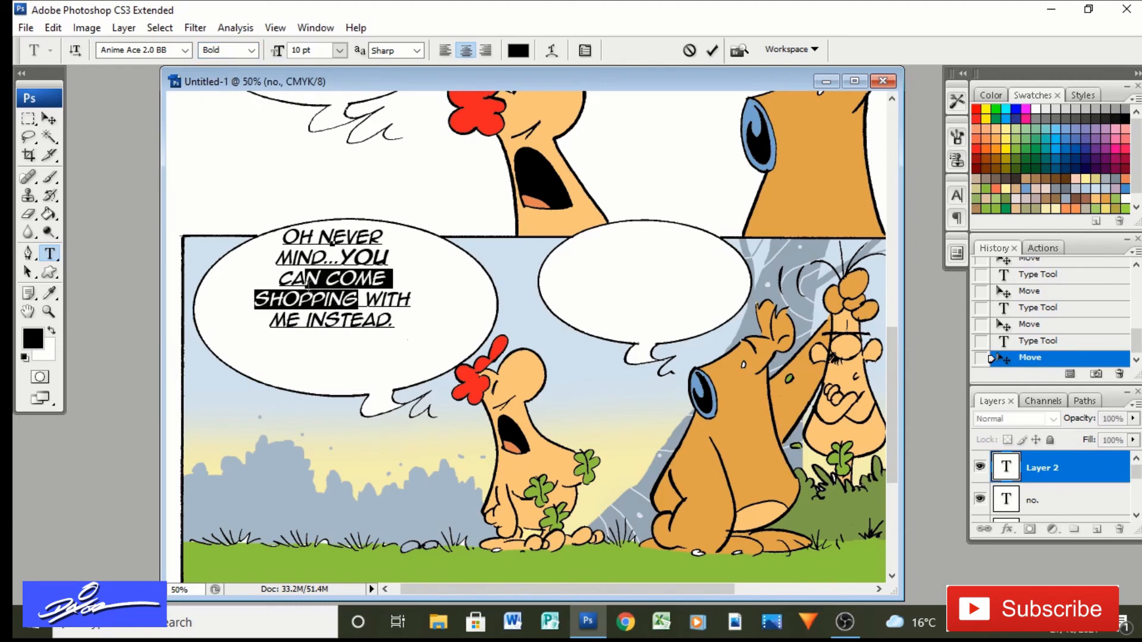
{"action": "left_click", "coordinate": [228, 50]}
{"action": "left_click", "coordinate": [214, 84]}
{"action": "left_click_drag", "start_coordinate": [395, 322], "coordinate": [305, 321]}
{"action": "left_click", "coordinate": [252, 51]}
{"action": "left_click", "coordinate": [214, 83]}
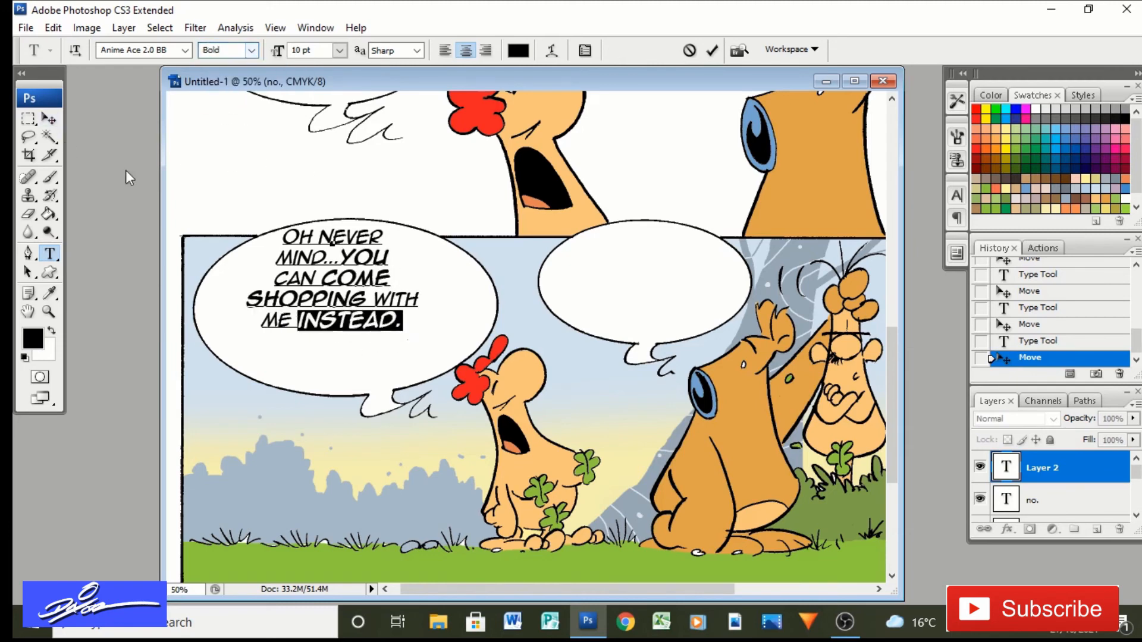
{"action": "left_click", "coordinate": [49, 119]}
{"action": "left_click_drag", "start_coordinate": [333, 285], "coordinate": [342, 307]}
Letter the bottom panel's second bubble on three lines: "OH LOOK,", "HERE HE", "IS!"
{"action": "left_click", "coordinate": [50, 254]}
{"action": "left_click", "coordinate": [641, 249]}
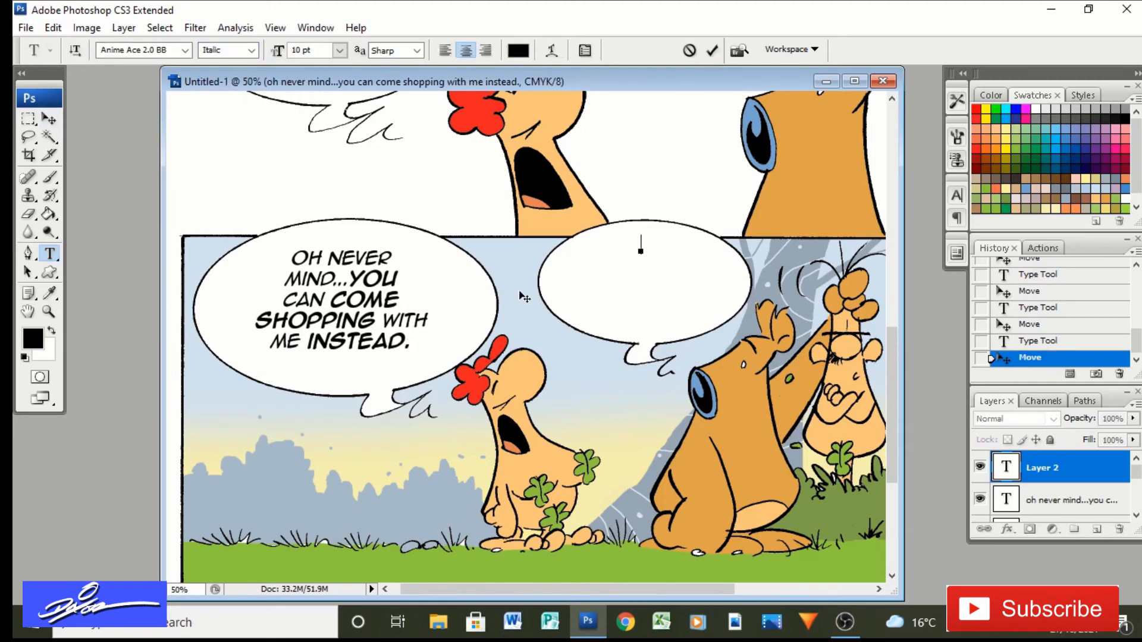
{"action": "type", "text": "oh look,"}
{"action": "key", "text": "Return"}
{"action": "type", "text": "here he"}
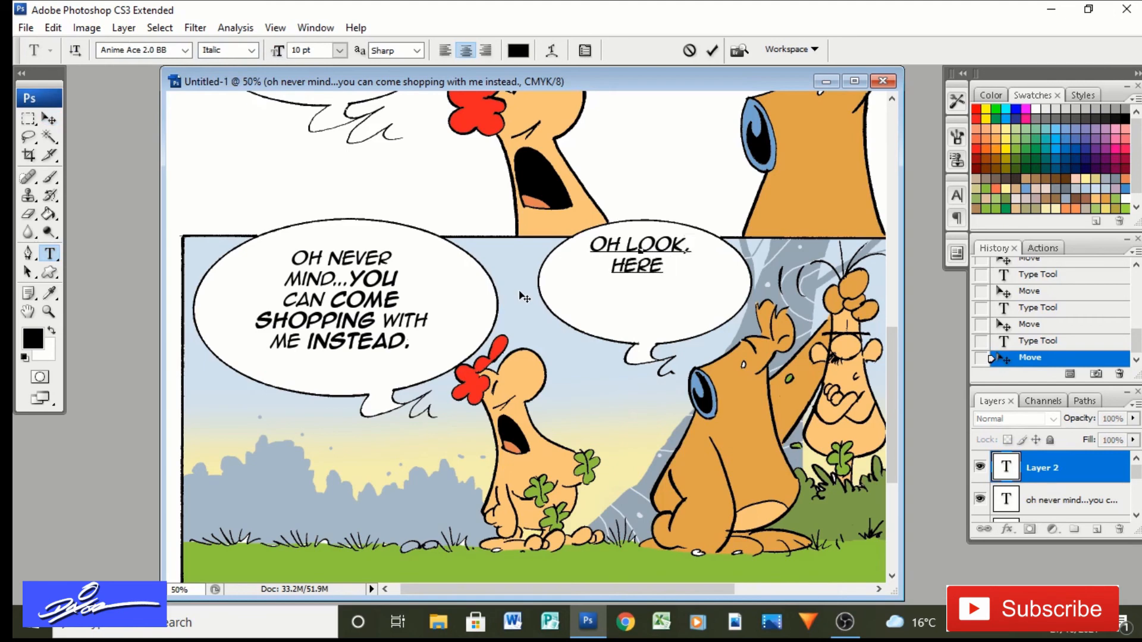
{"action": "key", "text": "Return"}
{"action": "type", "text": "is!"}
Set the word "HERE" in Bold and centre the text within the bottom panel's second bubble
{"action": "mouse_move", "coordinate": [655, 265]}
{"action": "left_mouse_down"}
{"action": "mouse_move", "coordinate": [599, 265]}
{"action": "mouse_move", "coordinate": [668, 284]}
{"action": "left_mouse_up"}
{"action": "left_click", "coordinate": [251, 50]}
{"action": "left_click", "coordinate": [214, 84]}
{"action": "left_click", "coordinate": [49, 119]}
Review the lettering across the whole page and up close in the bottom panel
{"action": "key", "text": "ctrl+minus"}
{"action": "key", "text": "ctrl+minus"}
{"action": "key", "text": "ctrl+minus"}
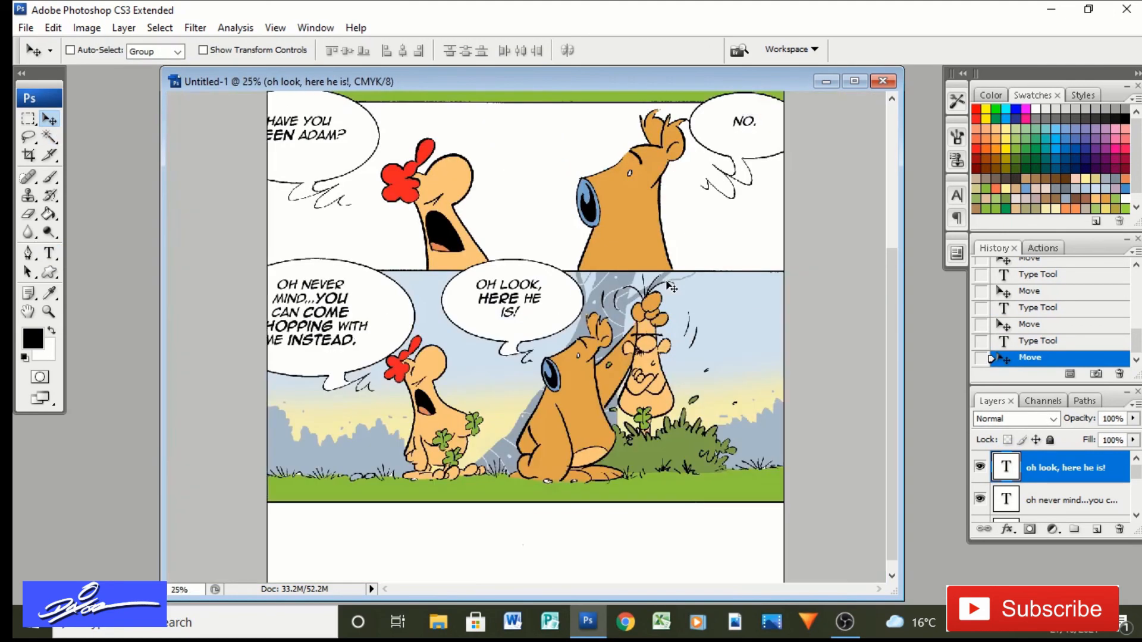
{"action": "key", "text": "ctrl+minus"}
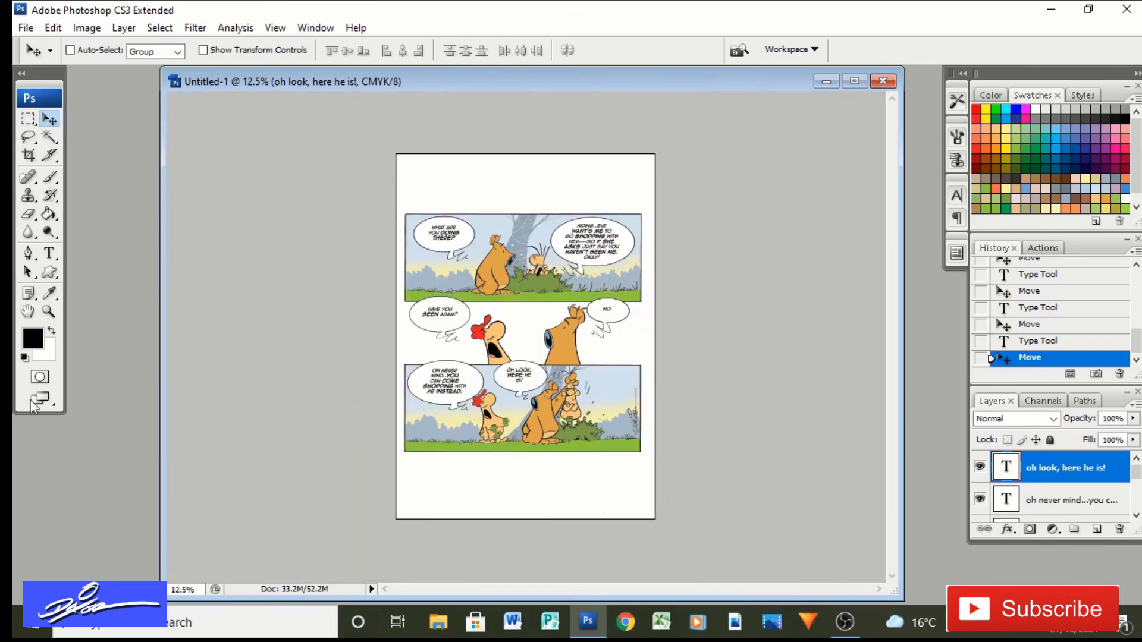
{"action": "left_click", "coordinate": [49, 311]}
{"action": "left_click", "coordinate": [540, 349]}
{"action": "left_click", "coordinate": [526, 412]}
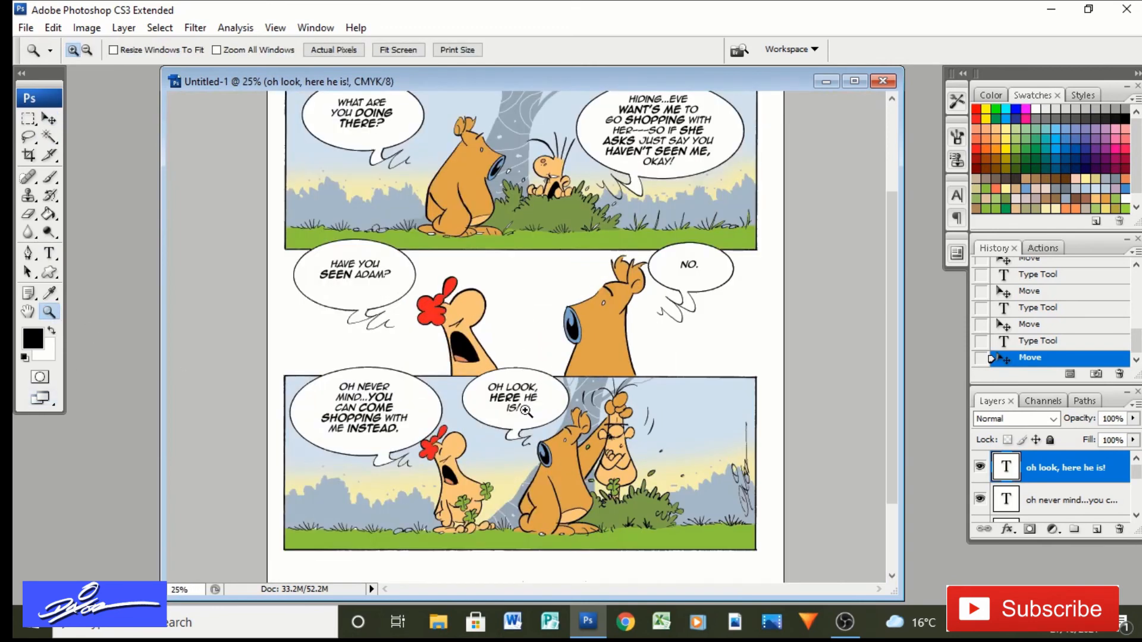
{"action": "left_click", "coordinate": [607, 402]}
{"action": "left_click", "coordinate": [531, 344]}
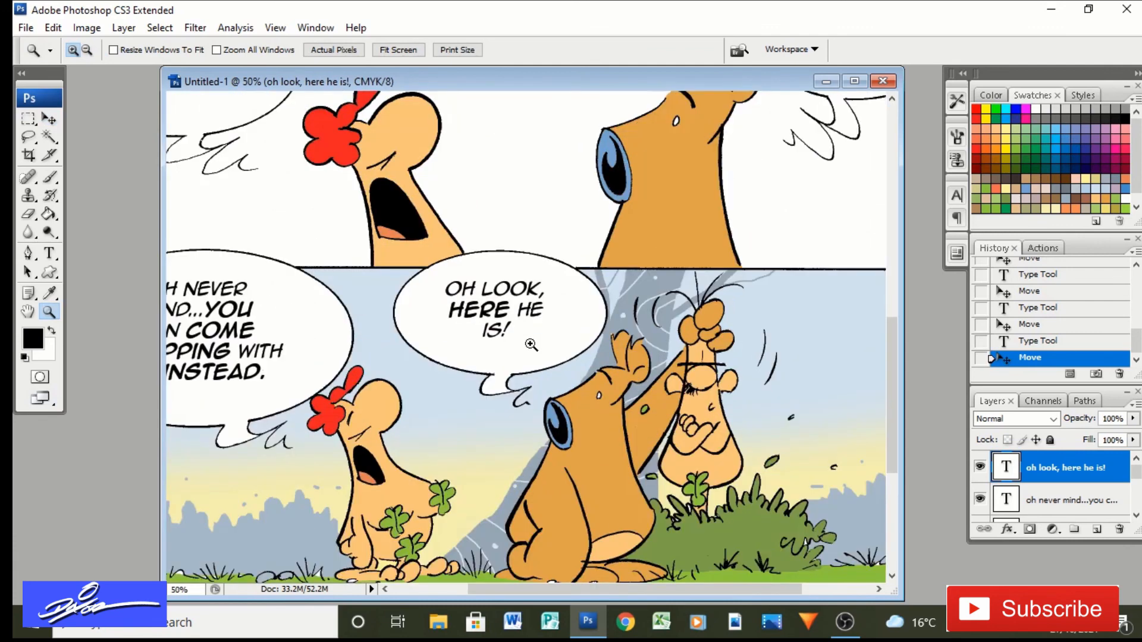
Try the word "LOOK," in Bold in the bottom panel's second bubble, and revert that type edit
{"action": "left_click", "coordinate": [531, 344]}
{"action": "left_click", "coordinate": [577, 333]}
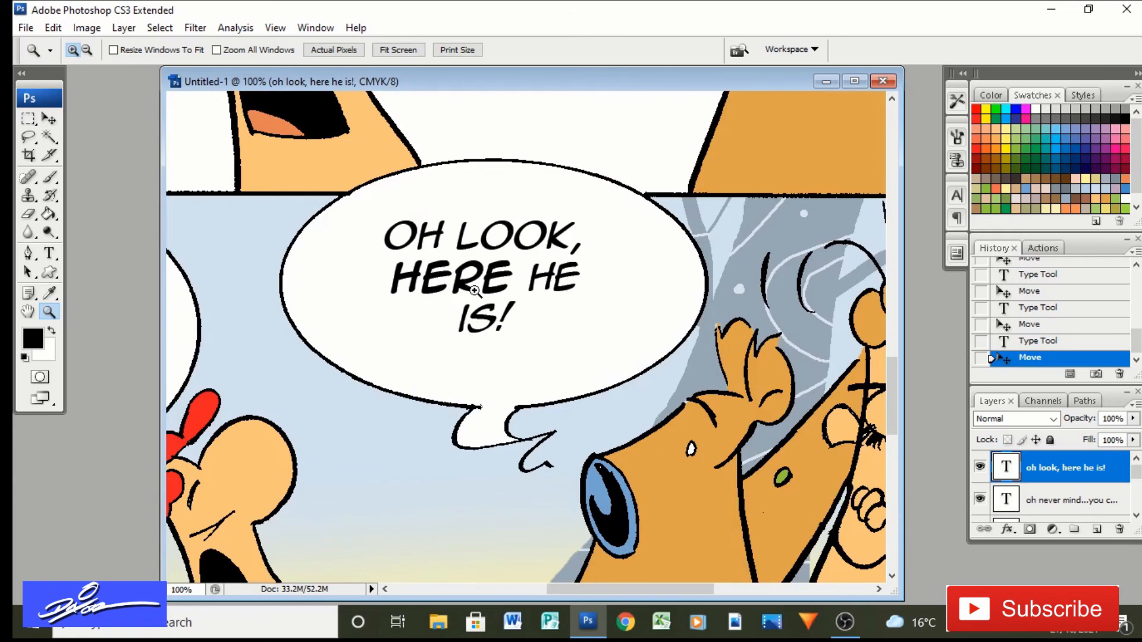
{"action": "left_click", "coordinate": [50, 253]}
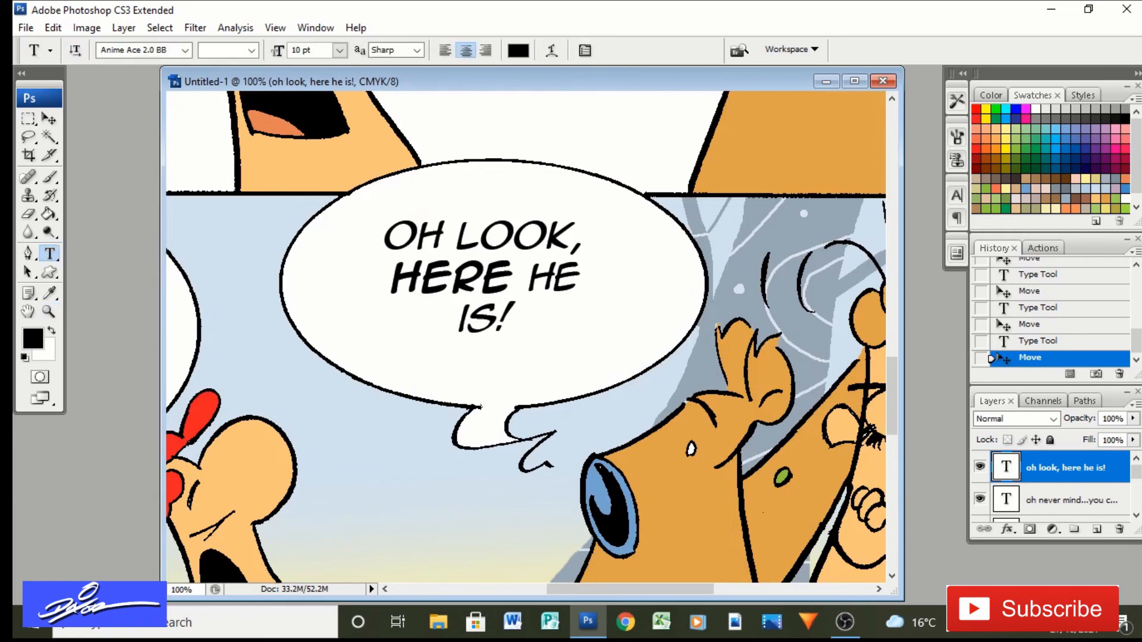
{"action": "left_click", "coordinate": [515, 313]}
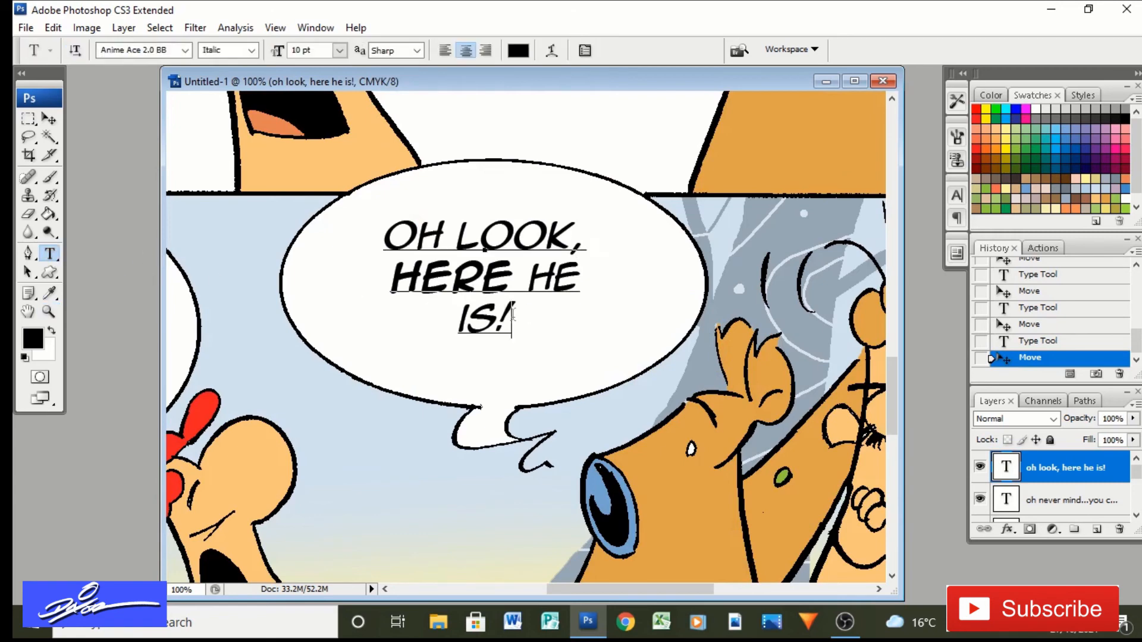
{"action": "left_click", "coordinate": [251, 51]}
{"action": "left_click", "coordinate": [241, 99]}
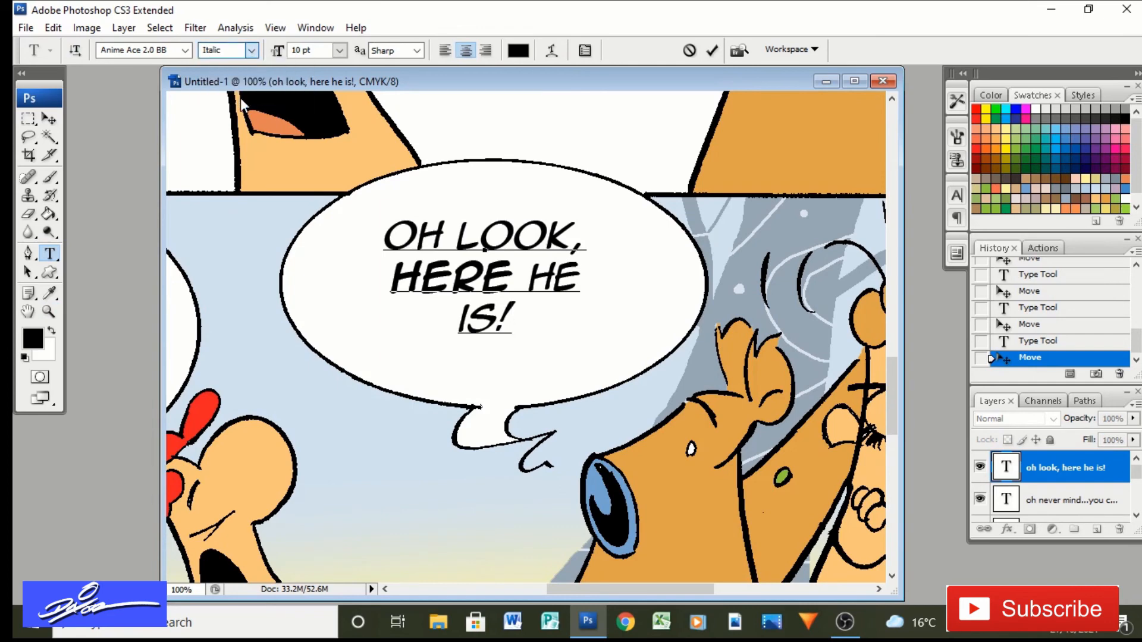
{"action": "left_click_drag", "start_coordinate": [584, 250], "coordinate": [456, 241]}
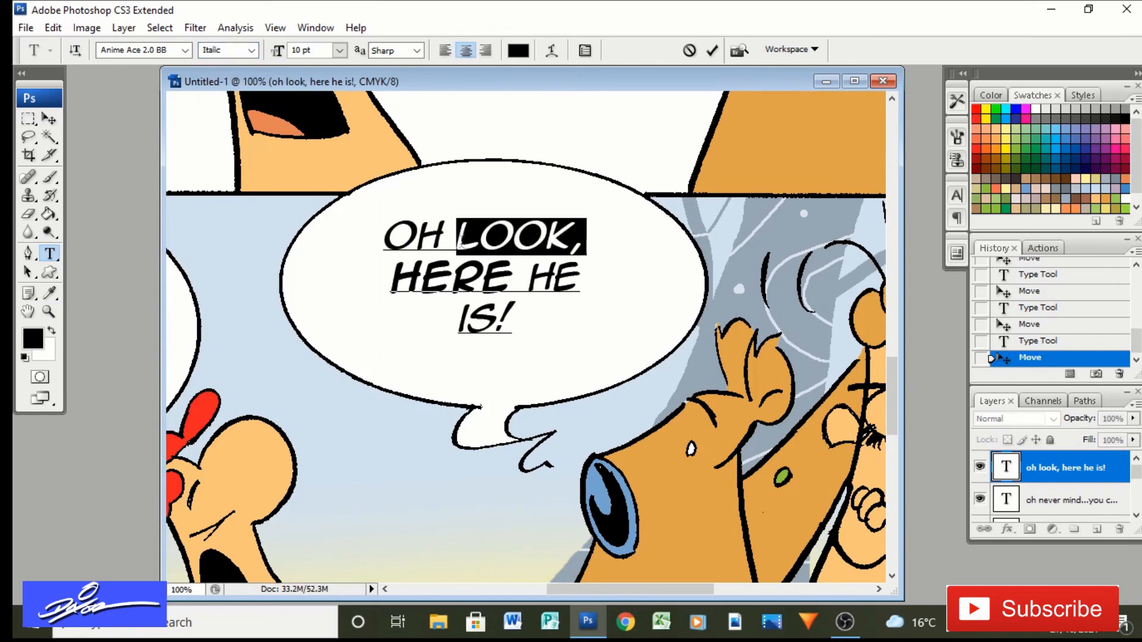
{"action": "left_click", "coordinate": [251, 50]}
{"action": "left_click", "coordinate": [249, 98]}
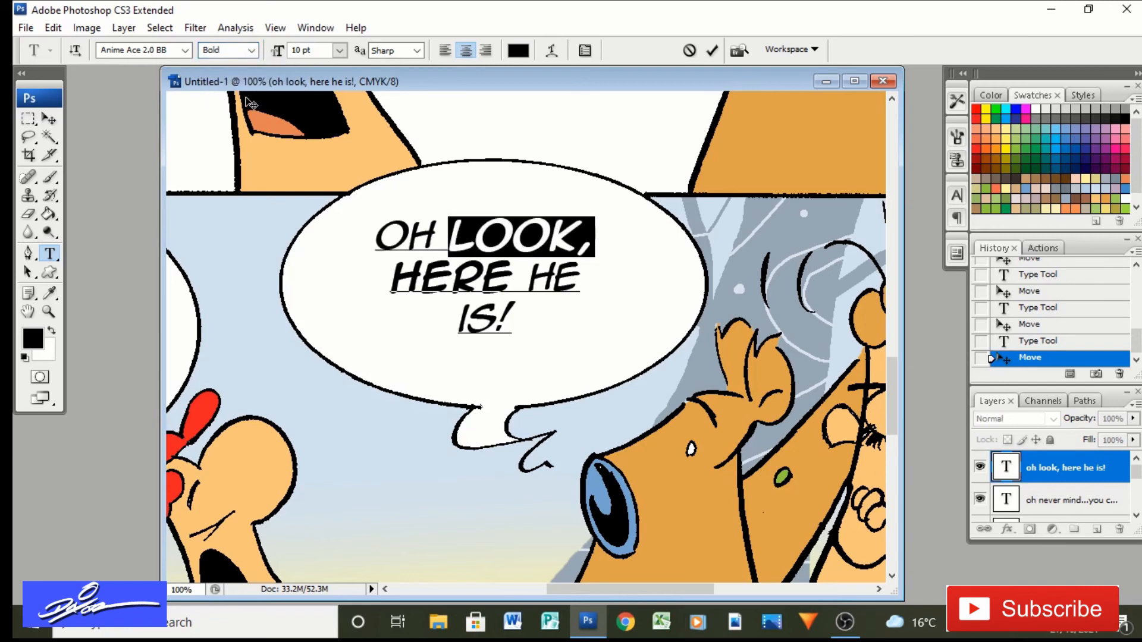
{"action": "left_click", "coordinate": [48, 121]}
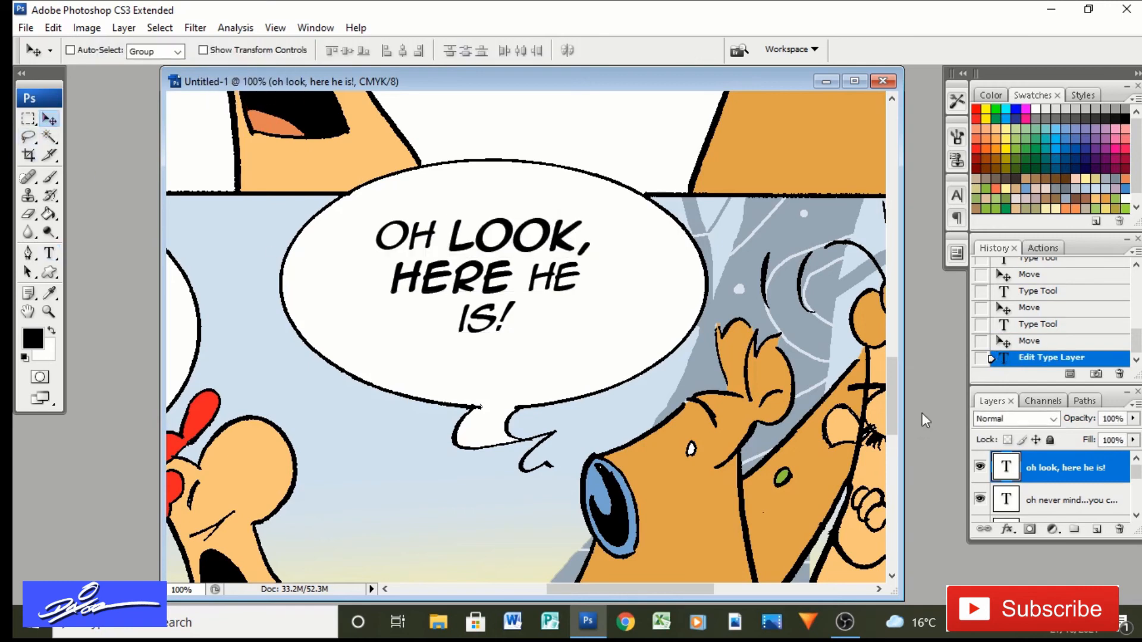
{"action": "left_click", "coordinate": [1027, 346]}
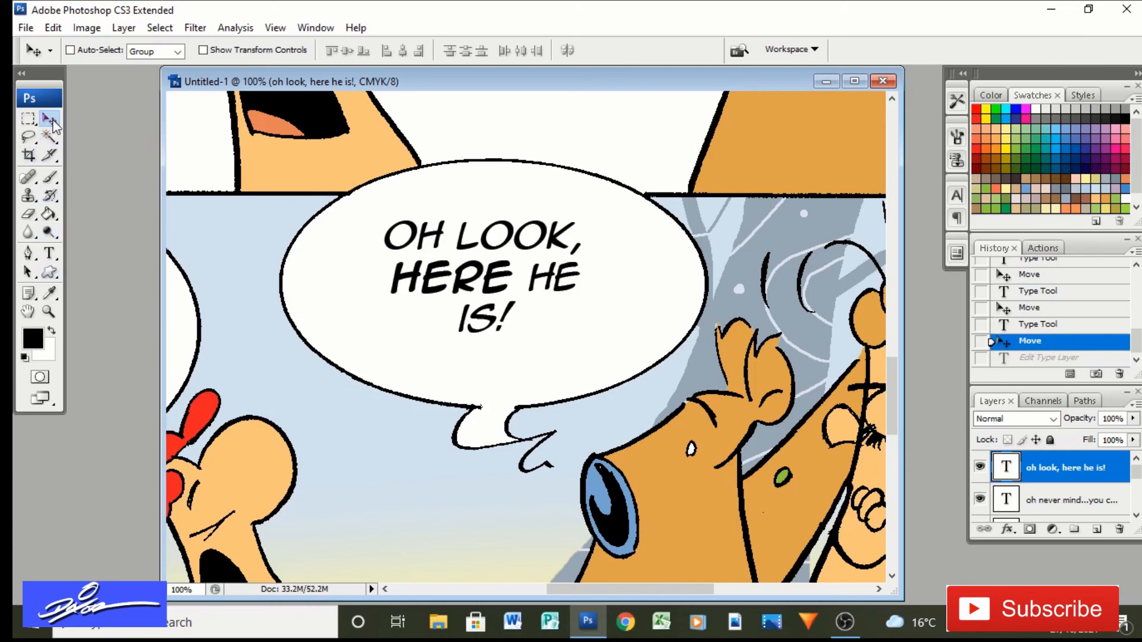
Shift the "OH LOOK, HERE HE IS!" text slightly right and down to centre it within its bubble
{"action": "left_click_drag", "start_coordinate": [496, 269], "coordinate": [503, 274]}
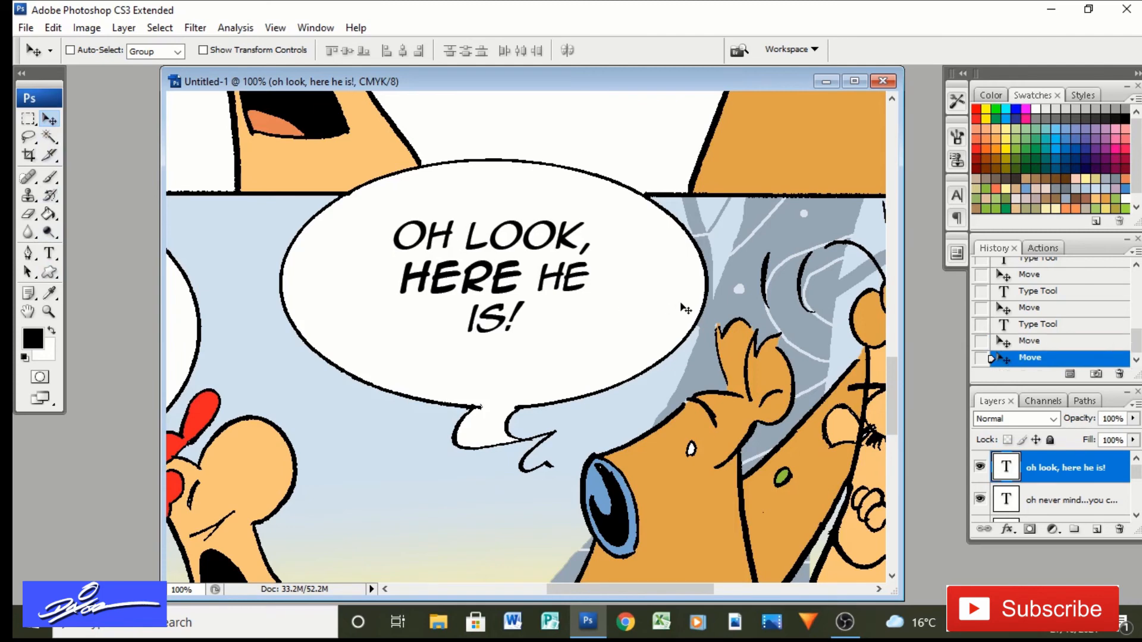
{"action": "key", "text": "Down"}
{"action": "key", "text": "Down"}
{"action": "key", "text": "Down"}
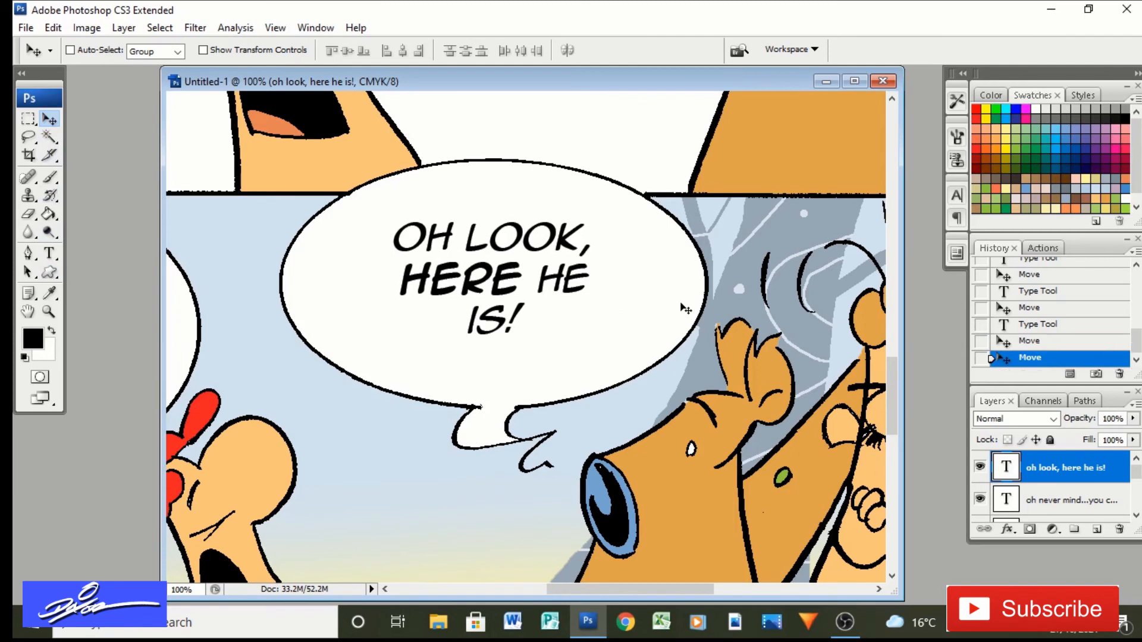
{"action": "key", "text": "Down"}
{"action": "key", "text": "Down"}
{"action": "key", "text": "Down"}
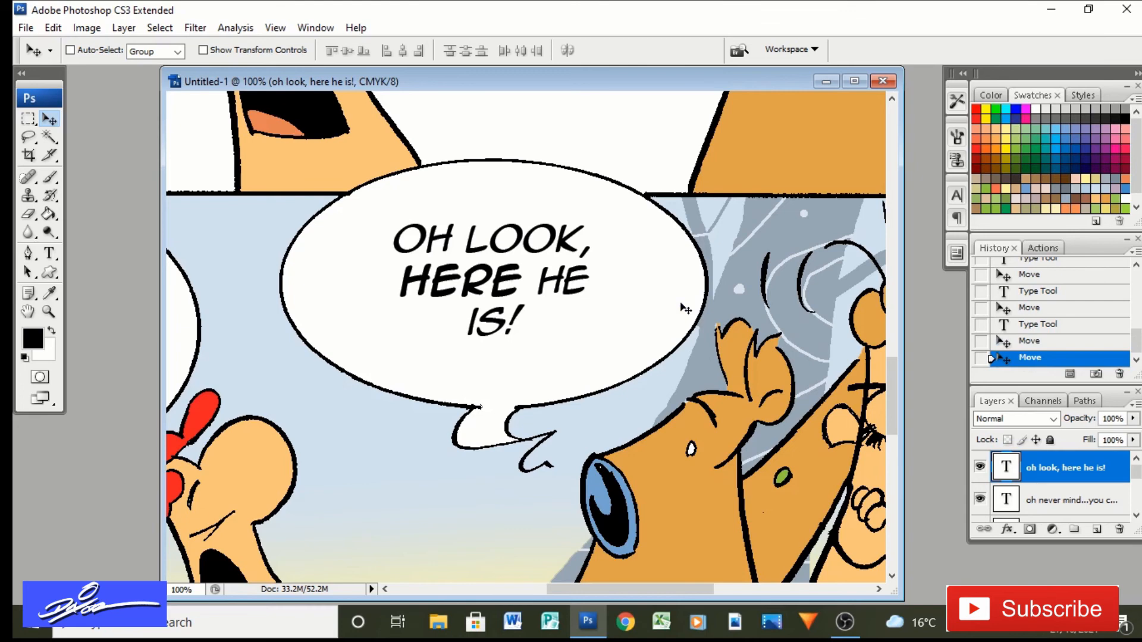
{"action": "key", "text": "Down"}
{"action": "key", "text": "Down"}
{"action": "key", "text": "Down"}
{"action": "key", "text": "ctrl+minus"}
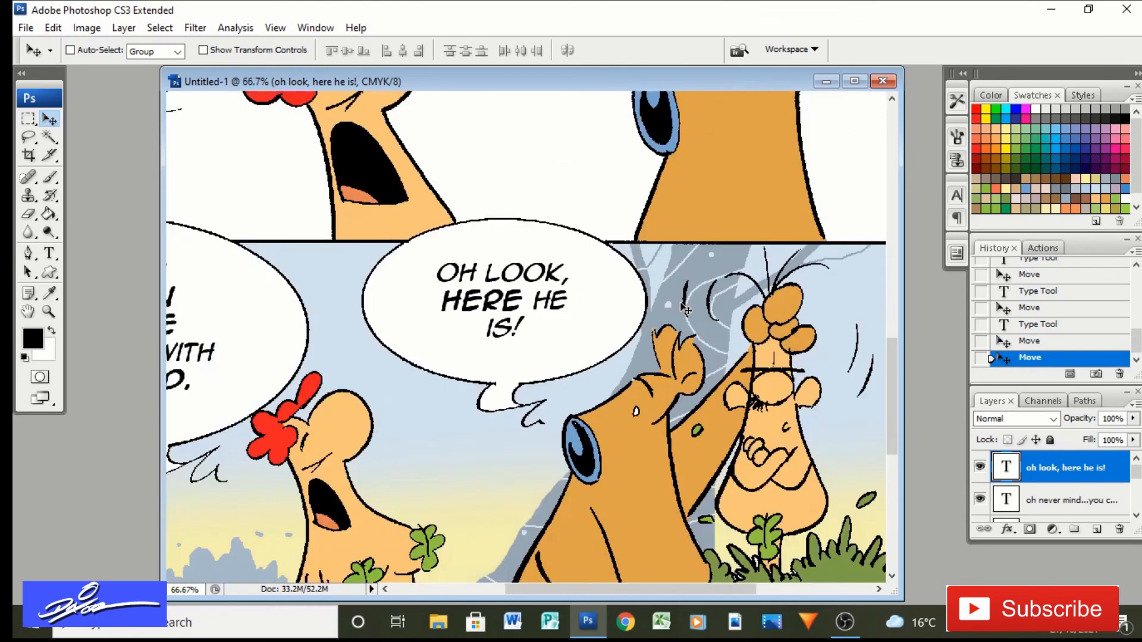
{"action": "key", "text": "ctrl+minus"}
{"action": "key", "text": "ctrl+minus"}
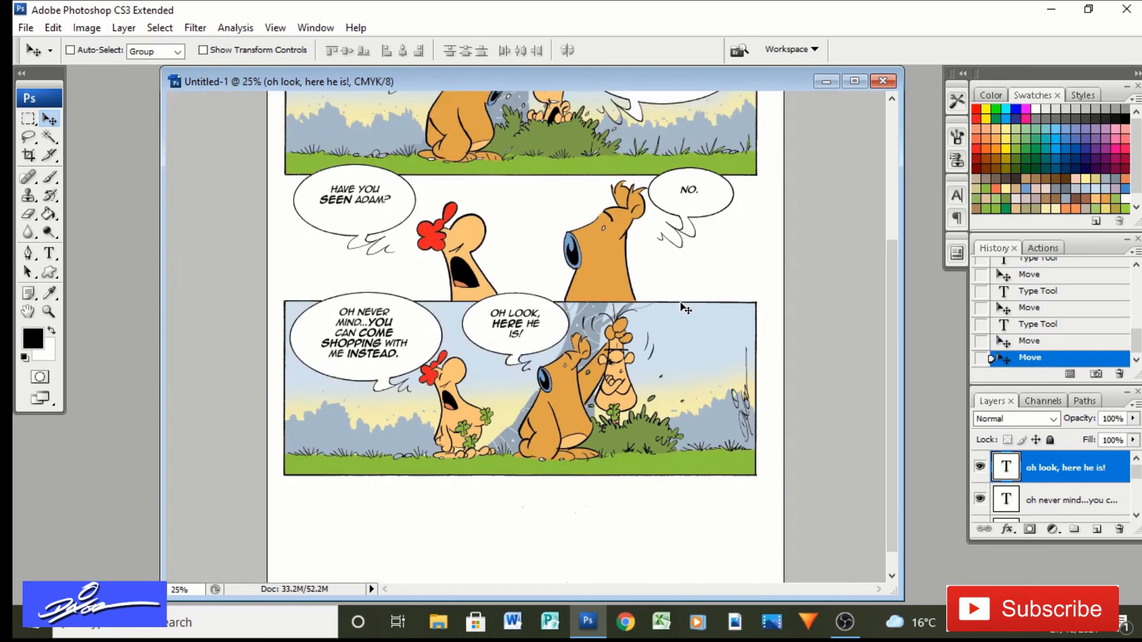
Switch to File Explorer, open adam and eve 439.psd from Documents in Photoshop, and enlarge its window to show the whole page
{"action": "left_click", "coordinate": [446, 630]}
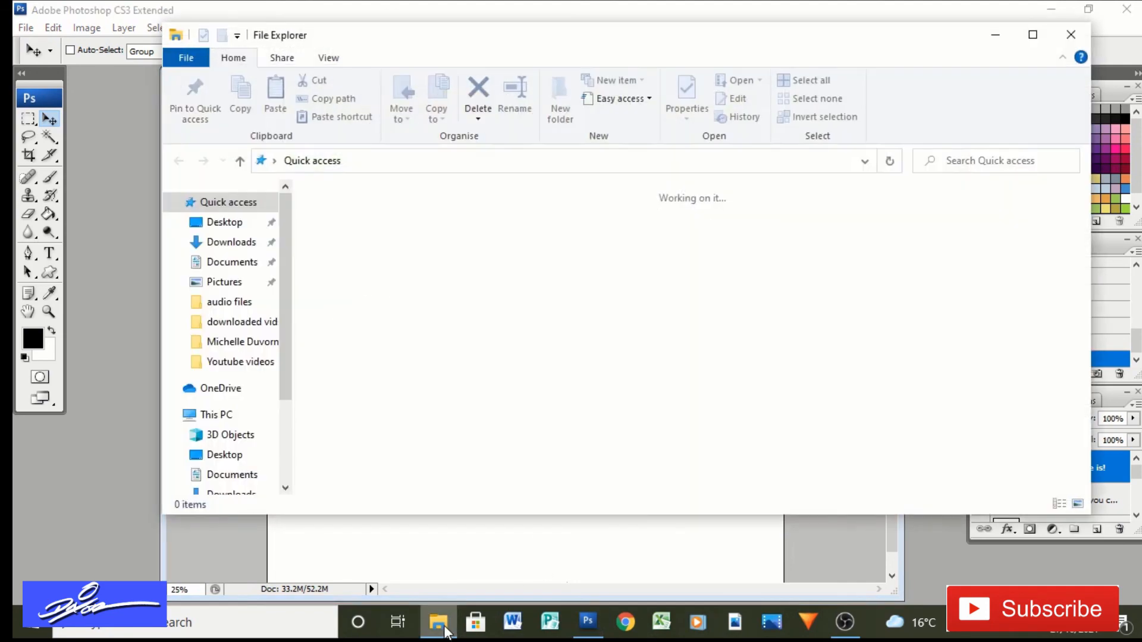
{"action": "left_click", "coordinate": [748, 248]}
{"action": "double_click", "coordinate": [749, 248]}
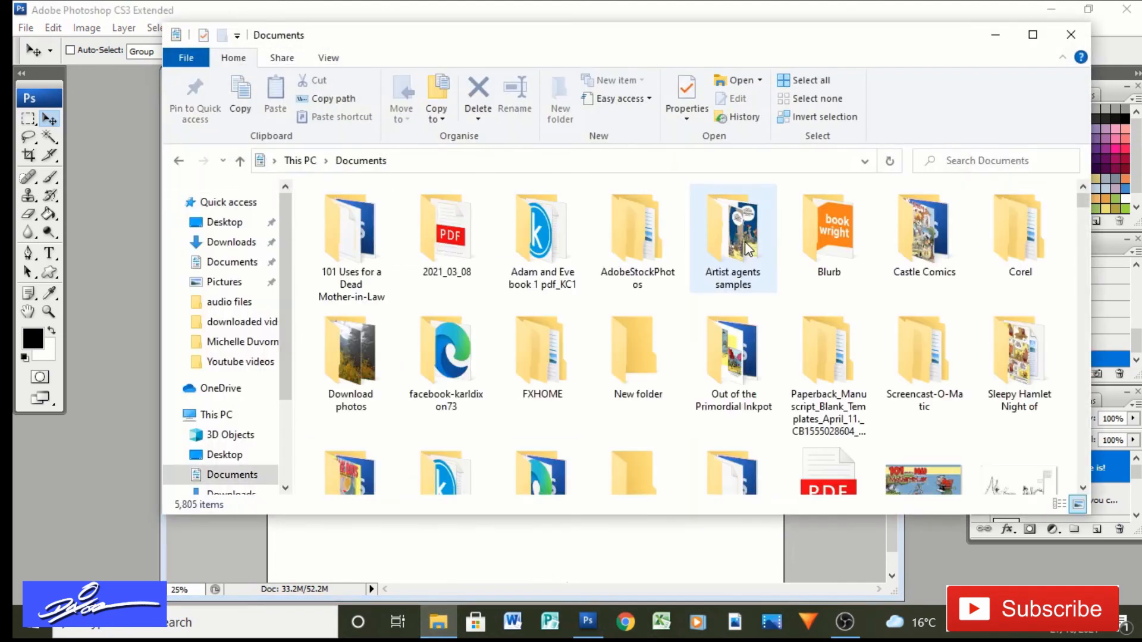
{"action": "left_click_drag", "start_coordinate": [1086, 203], "coordinate": [1082, 259]}
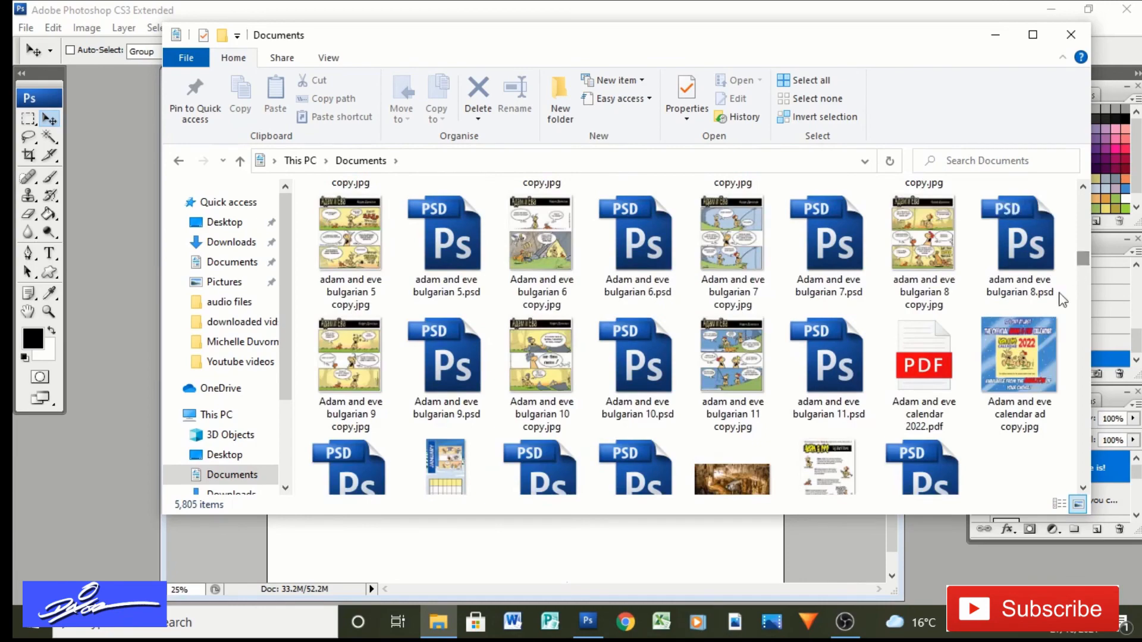
{"action": "scroll", "coordinate": [1016, 316], "scroll_direction": "down", "scroll_amount": 1}
{"action": "scroll", "coordinate": [1015, 317], "scroll_direction": "up", "scroll_amount": 5}
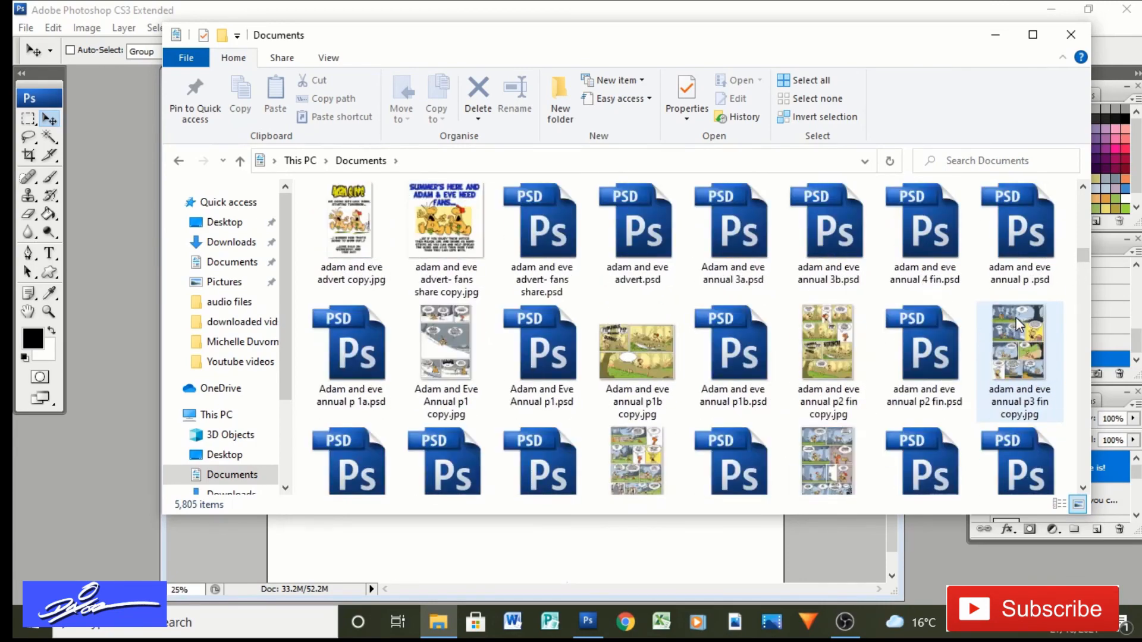
{"action": "scroll", "coordinate": [1015, 324], "scroll_direction": "up", "scroll_amount": 3}
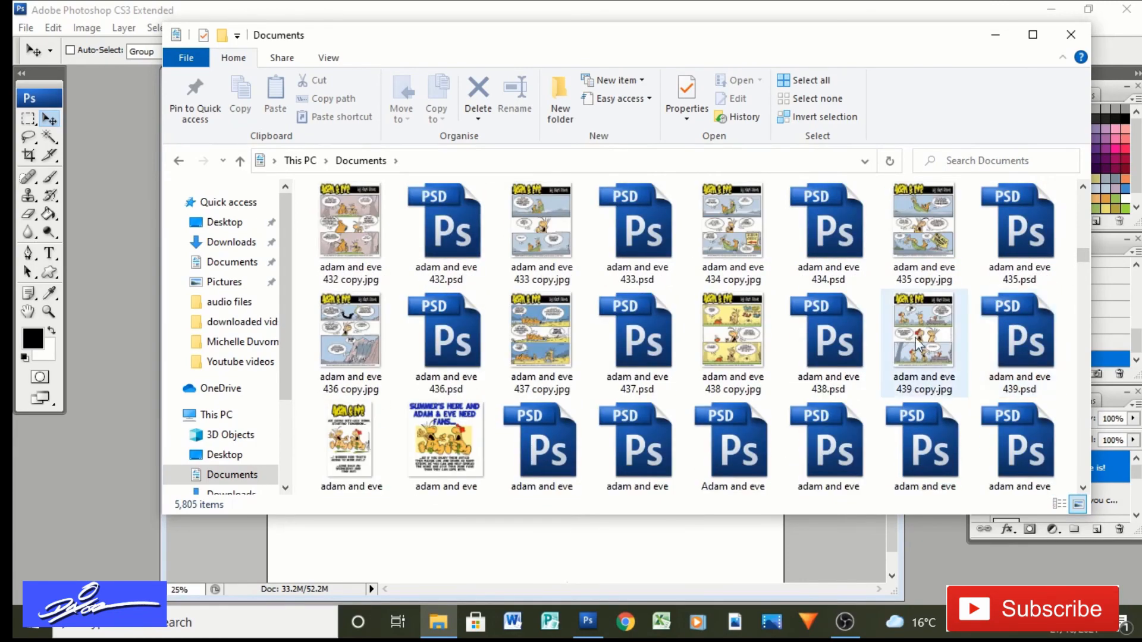
{"action": "double_click", "coordinate": [1030, 345]}
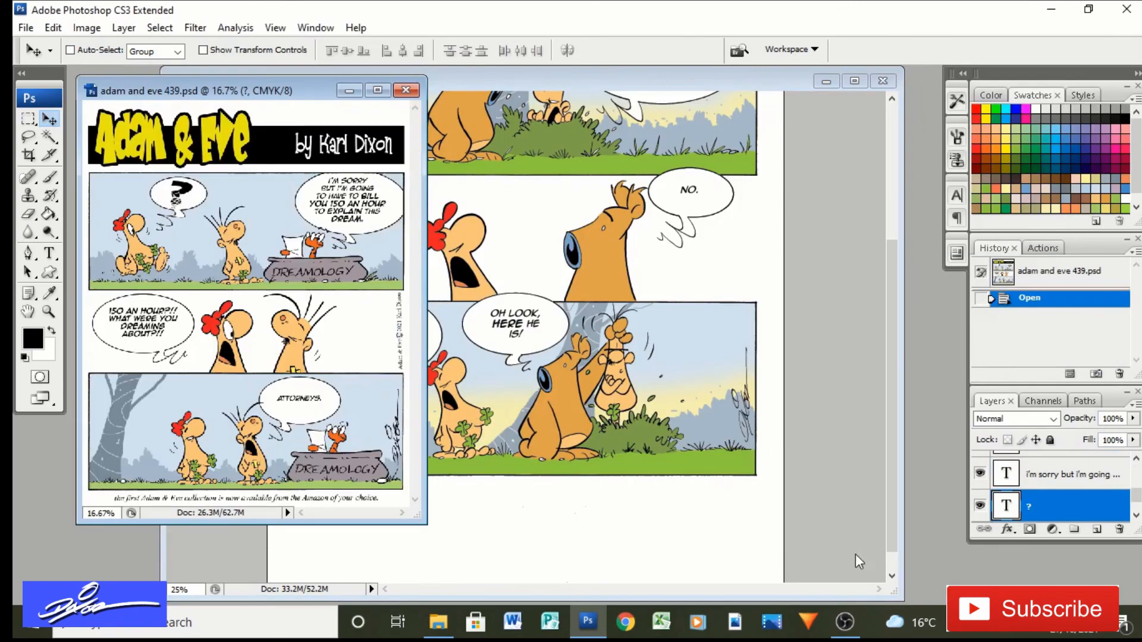
{"action": "left_click_drag", "start_coordinate": [426, 524], "coordinate": [441, 561]}
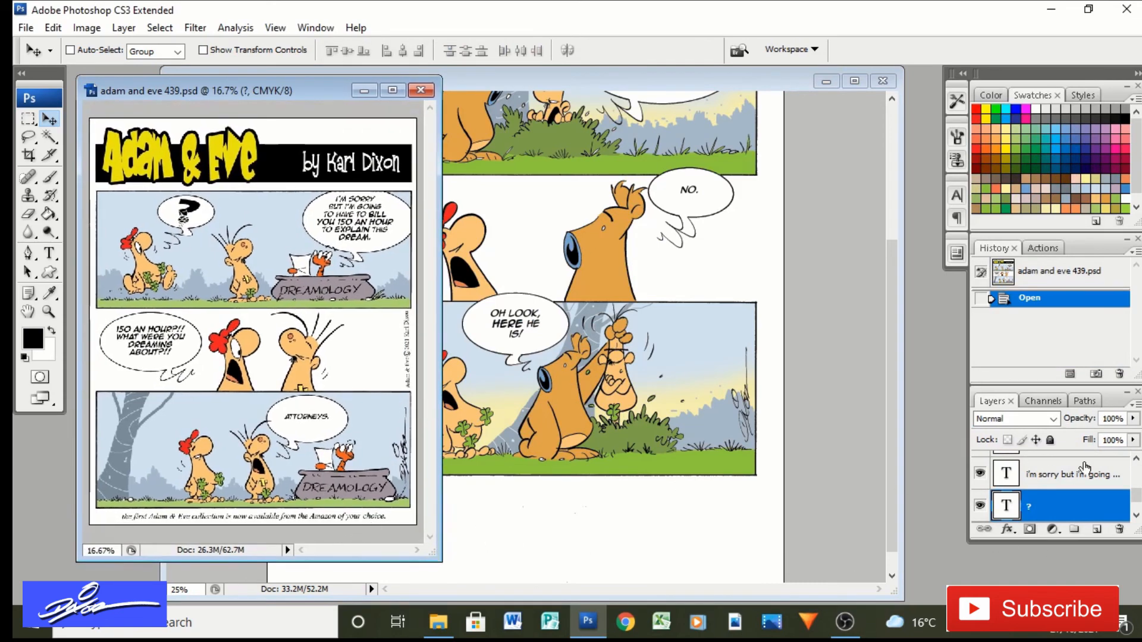
Copy the "the first Adam & Eve collection" text layer from adam and eve 439.psd into Untitled-1, centred just below the bottom panel
{"action": "scroll", "coordinate": [1138, 505], "scroll_direction": "down", "scroll_amount": 2}
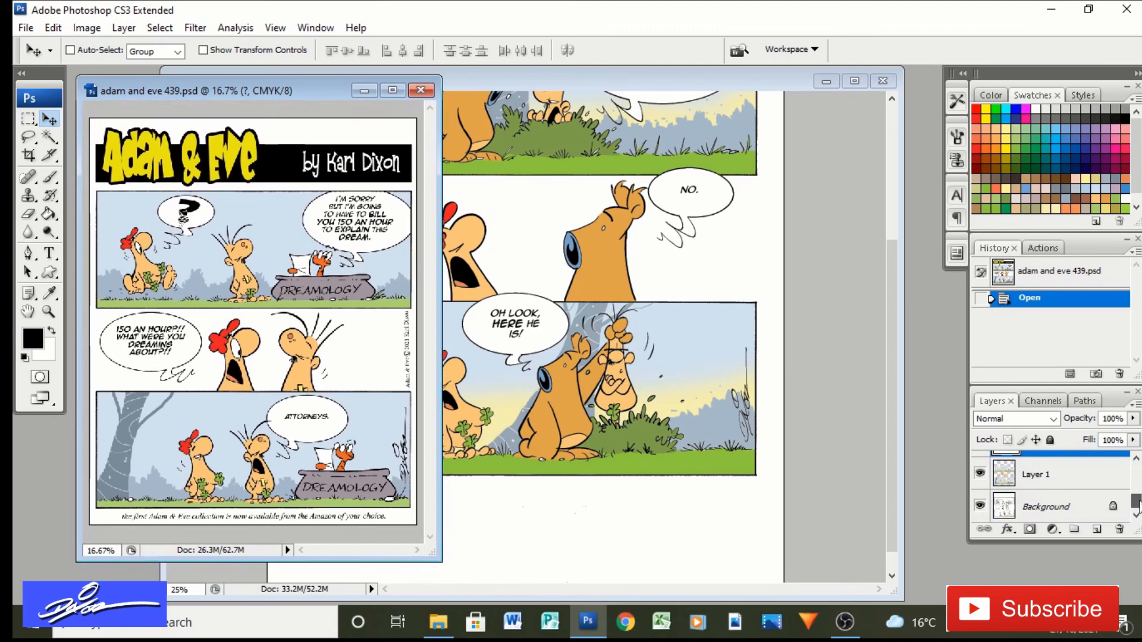
{"action": "scroll", "coordinate": [1138, 504], "scroll_direction": "up", "scroll_amount": 5}
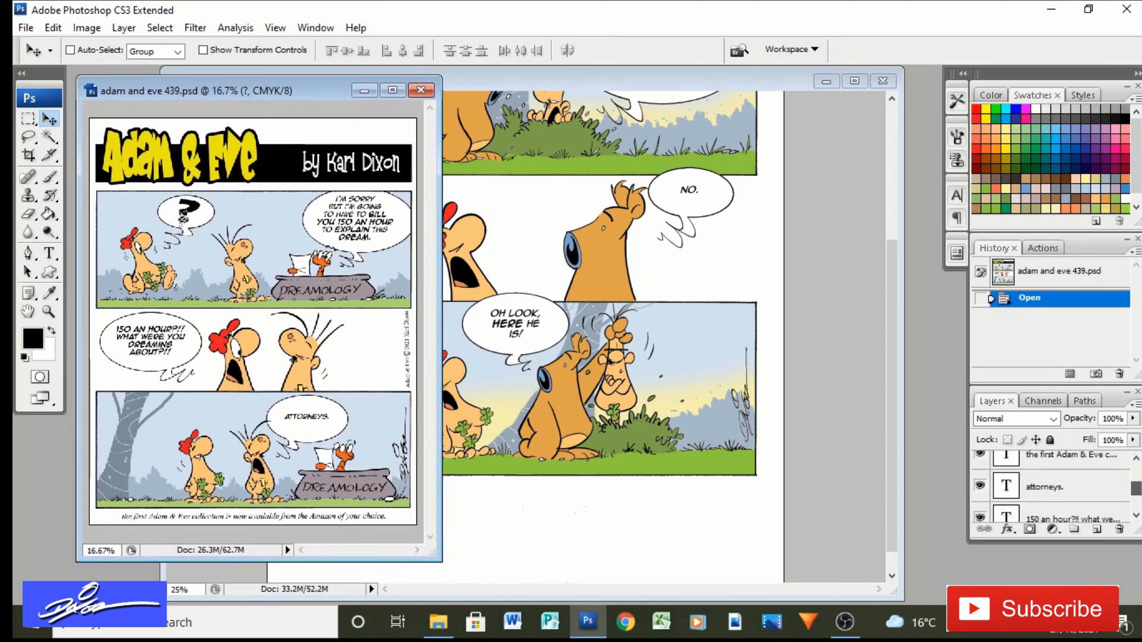
{"action": "scroll", "coordinate": [1050, 486], "scroll_direction": "up", "scroll_amount": 1}
{"action": "left_click", "coordinate": [1076, 497]}
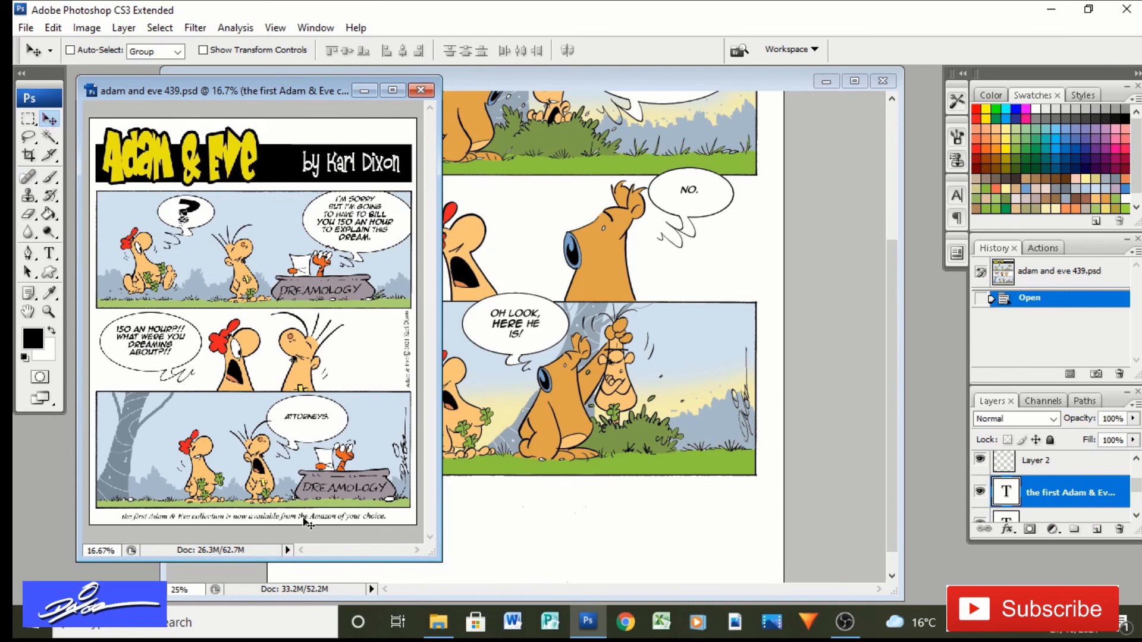
{"action": "left_click_drag", "start_coordinate": [305, 522], "coordinate": [593, 490]}
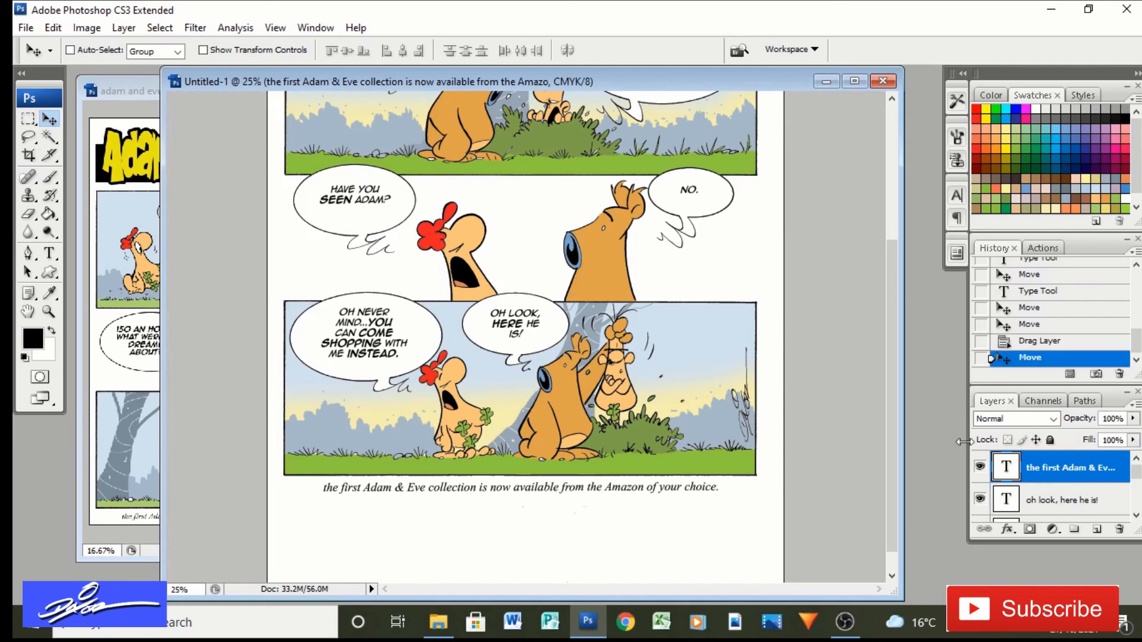
Copy the vertical copyright line on Layer 2 of adam and eve 439.psd into Untitled-1, along the middle panel's right edge
{"action": "left_click_drag", "start_coordinate": [897, 456], "coordinate": [899, 270]}
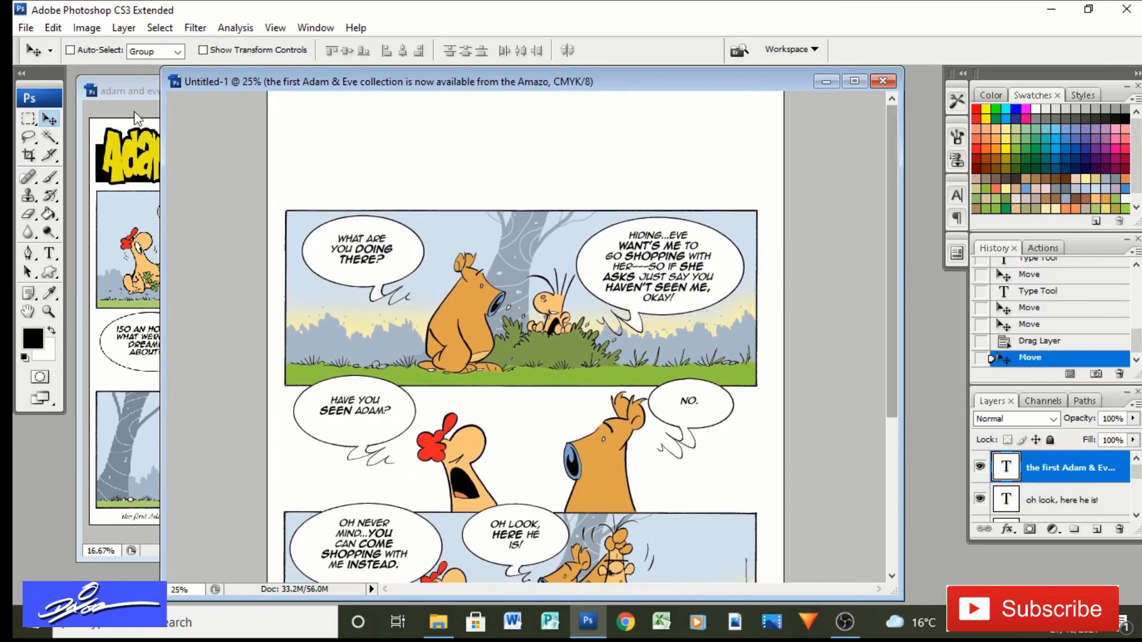
{"action": "left_click", "coordinate": [132, 92]}
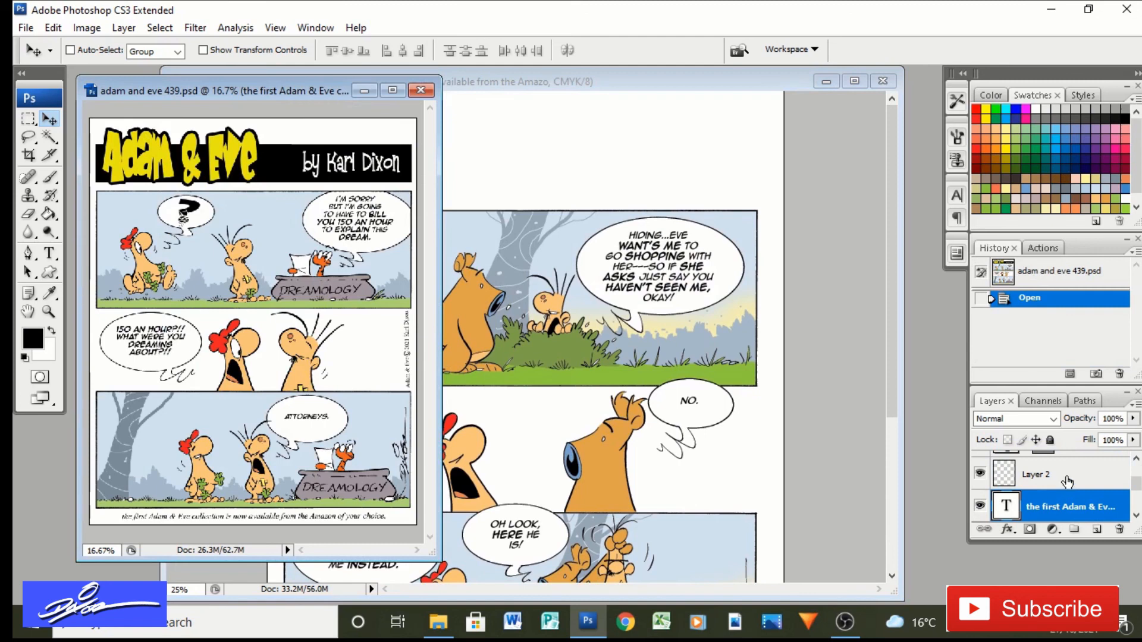
{"action": "left_click", "coordinate": [1068, 482]}
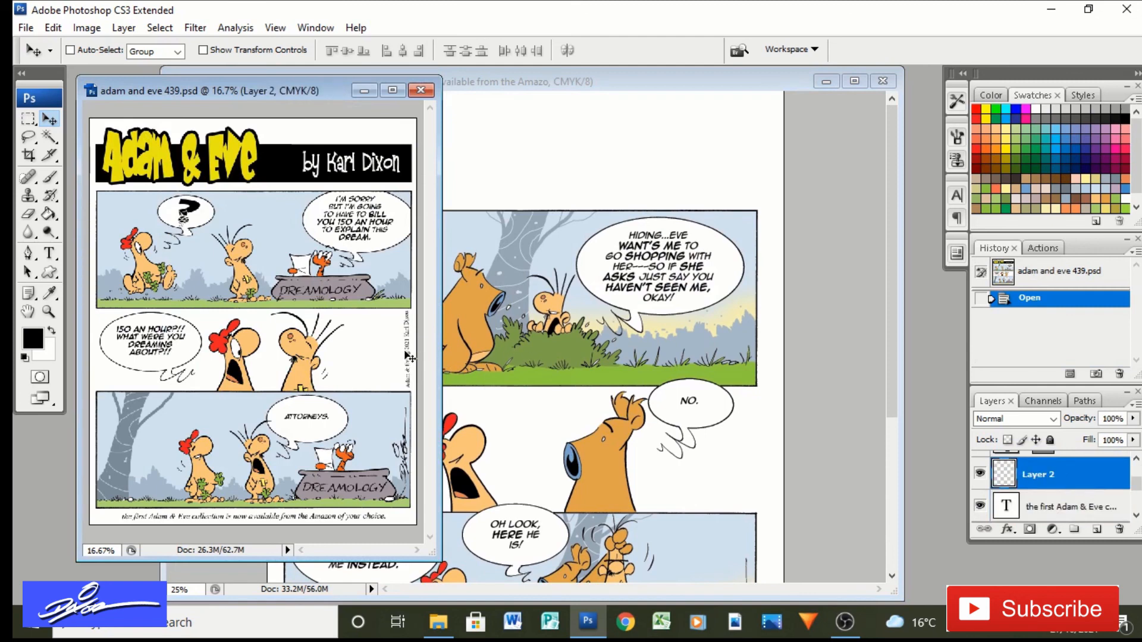
{"action": "left_click_drag", "start_coordinate": [409, 357], "coordinate": [746, 453]}
Rotate the copyright line 0.5° with Free Transform, apply it, and nudge the line slightly downward
{"action": "key", "text": "ctrl+t"}
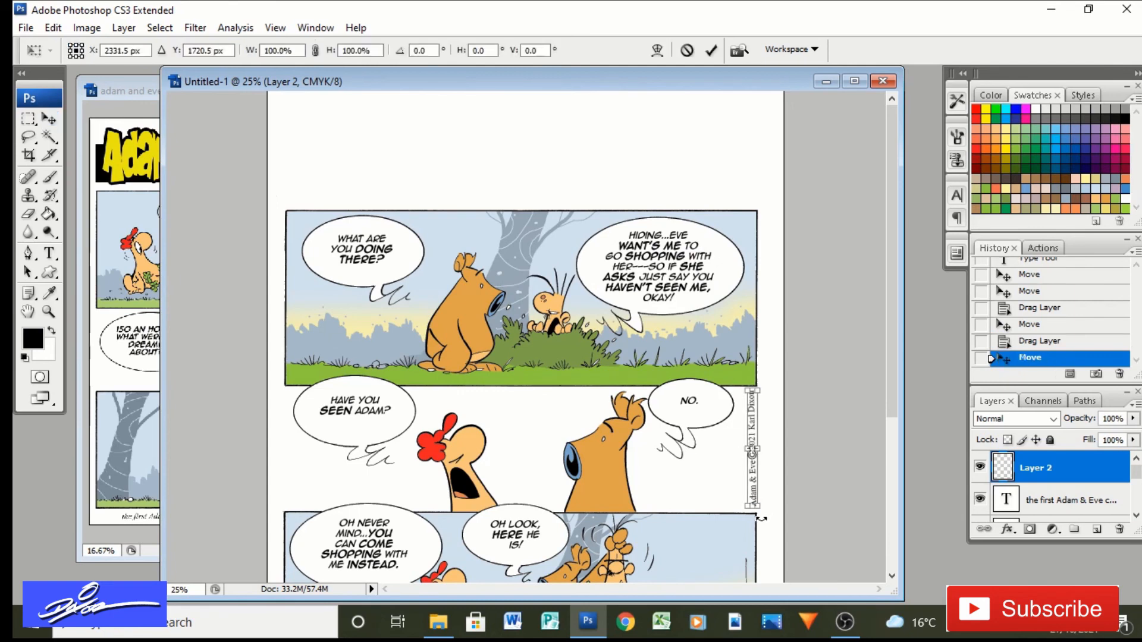
{"action": "left_click_drag", "start_coordinate": [760, 518], "coordinate": [763, 521]}
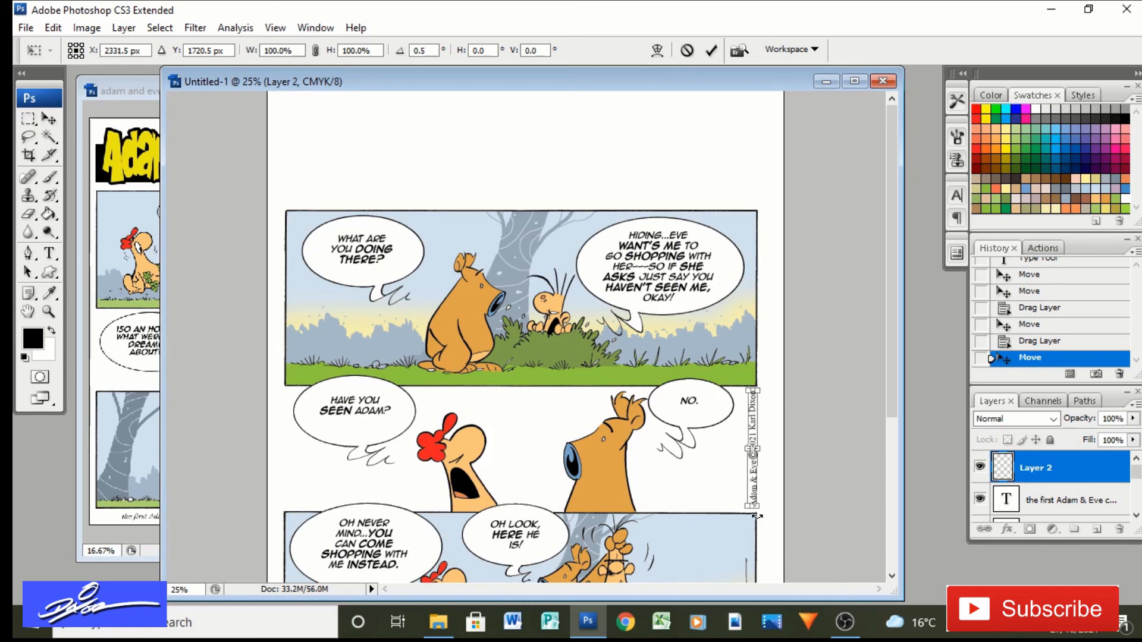
{"action": "left_click", "coordinate": [49, 119]}
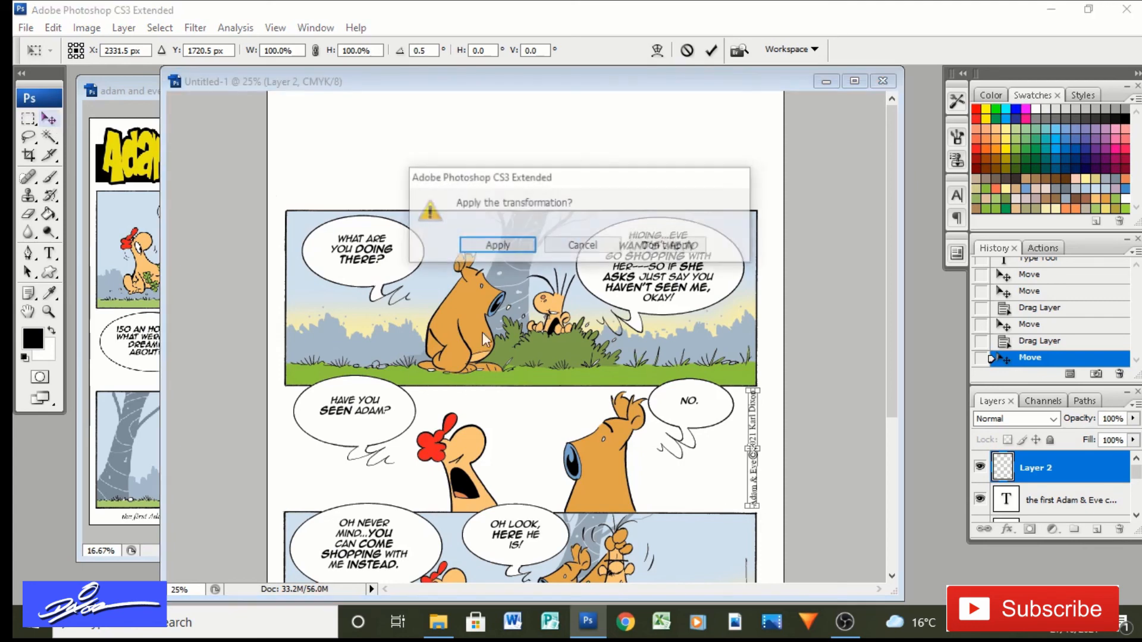
{"action": "left_click", "coordinate": [511, 248]}
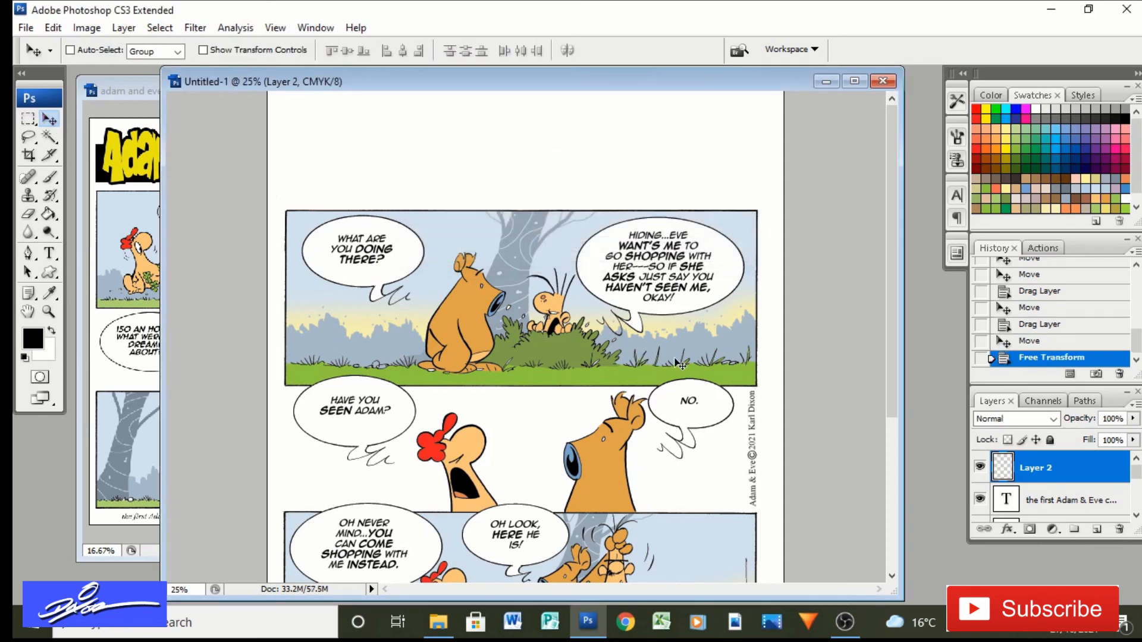
{"action": "key", "text": "Left"}
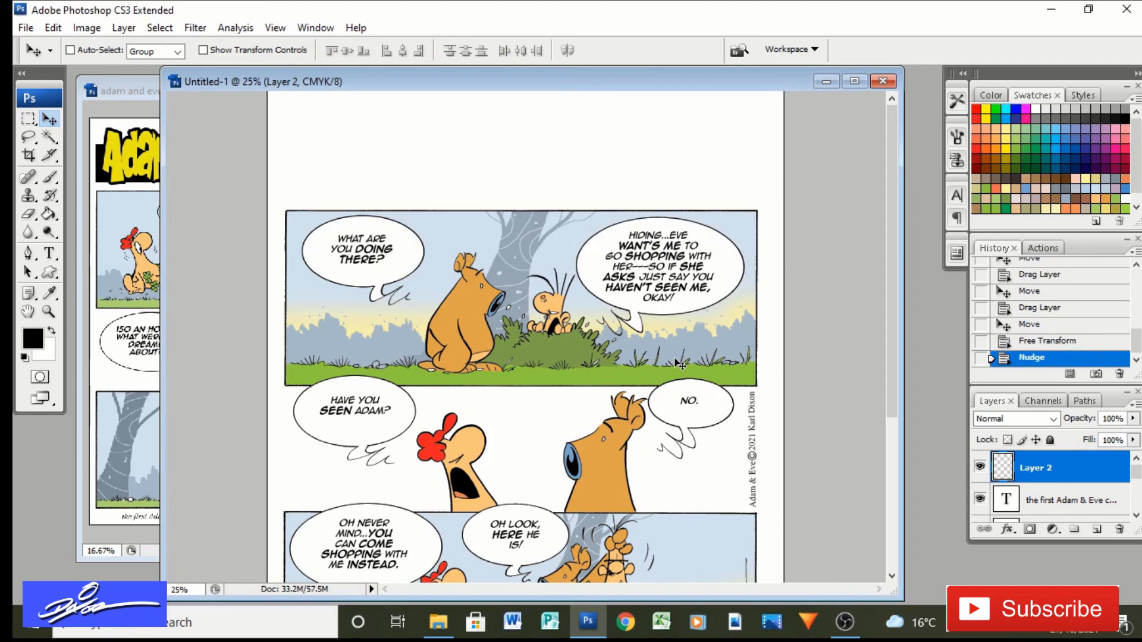
{"action": "key", "text": "ctrl+t"}
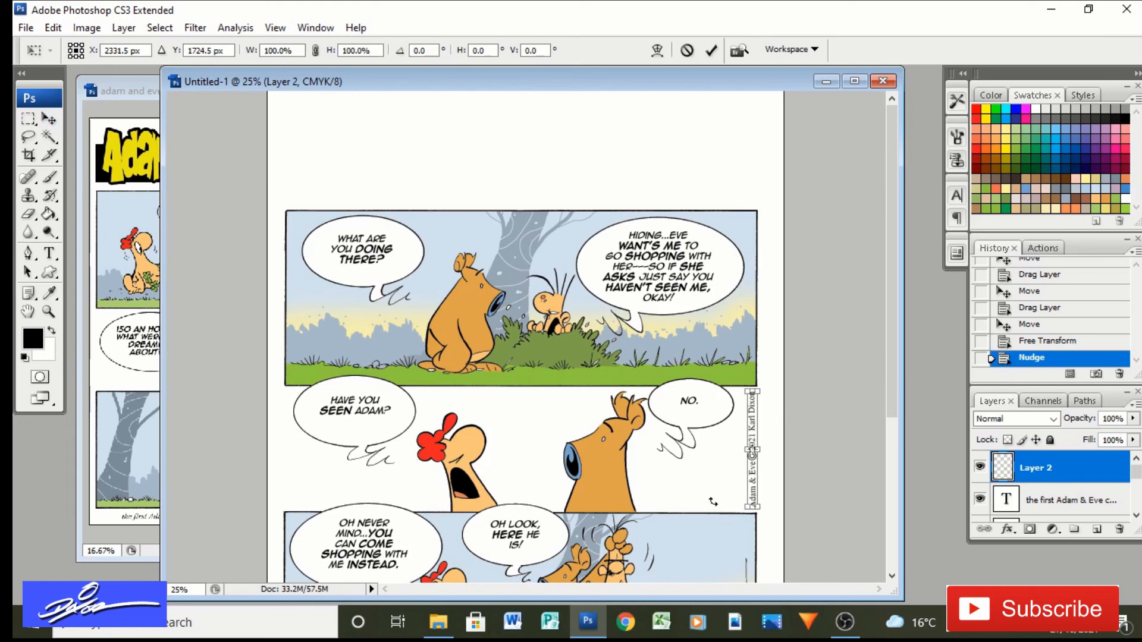
{"action": "left_click", "coordinate": [49, 119]}
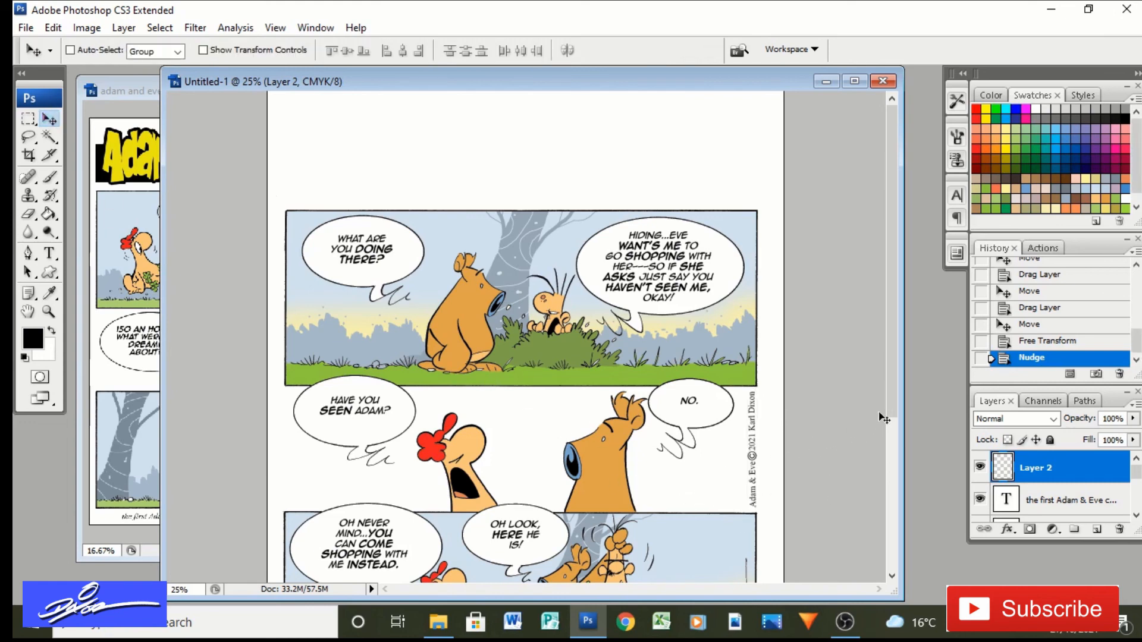
Copy the black banner on the Shape 1 layer from adam and eve 439.psd into Untitled-1, just above the first panel
{"action": "left_click", "coordinate": [139, 113]}
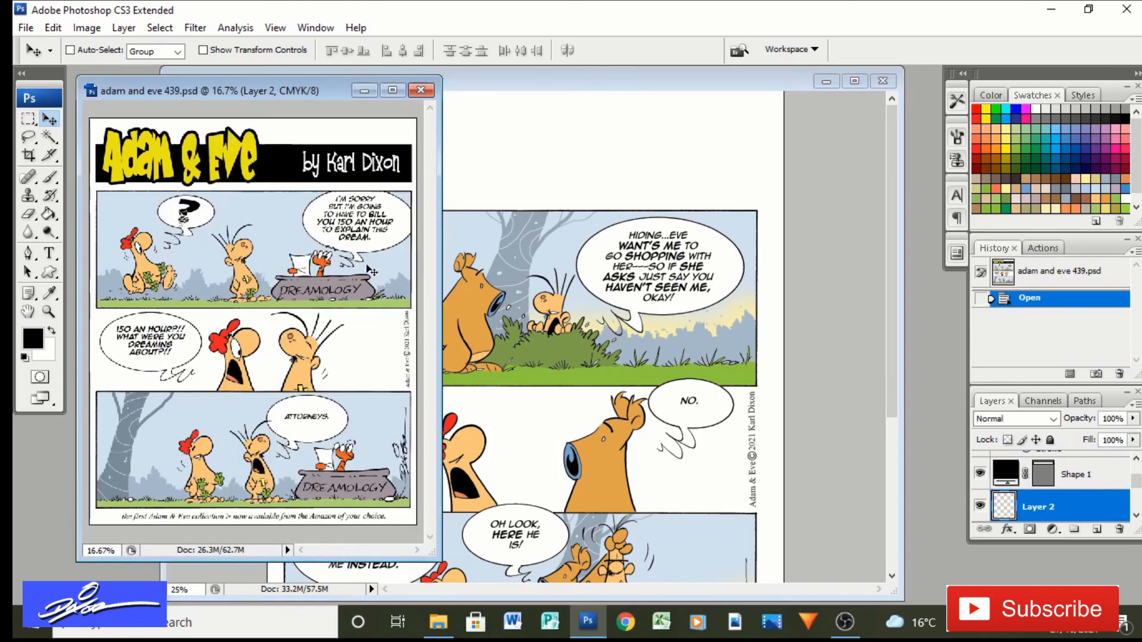
{"action": "left_click", "coordinate": [1110, 479]}
{"action": "left_click_drag", "start_coordinate": [285, 186], "coordinate": [549, 182]}
Copy the yellow "Adam & Eve" title text layer from adam and eve 439.psd onto the left end of the black banner in Untitled-1
{"action": "left_click", "coordinate": [125, 90]}
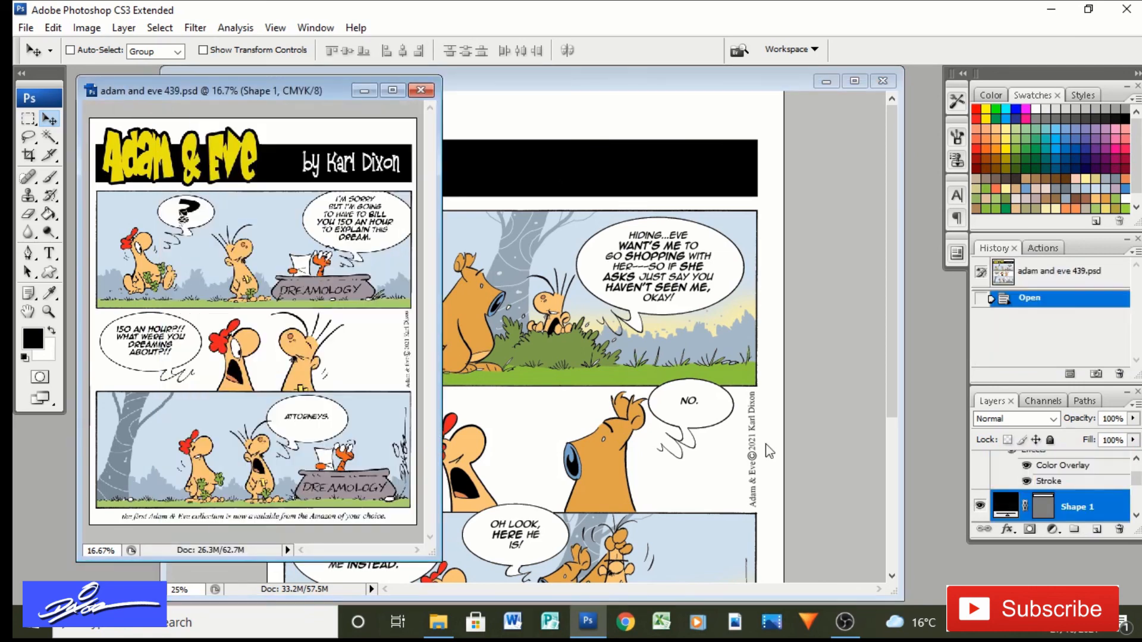
{"action": "left_click_drag", "start_coordinate": [1134, 481], "coordinate": [1134, 469]}
{"action": "left_click", "coordinate": [1073, 482]}
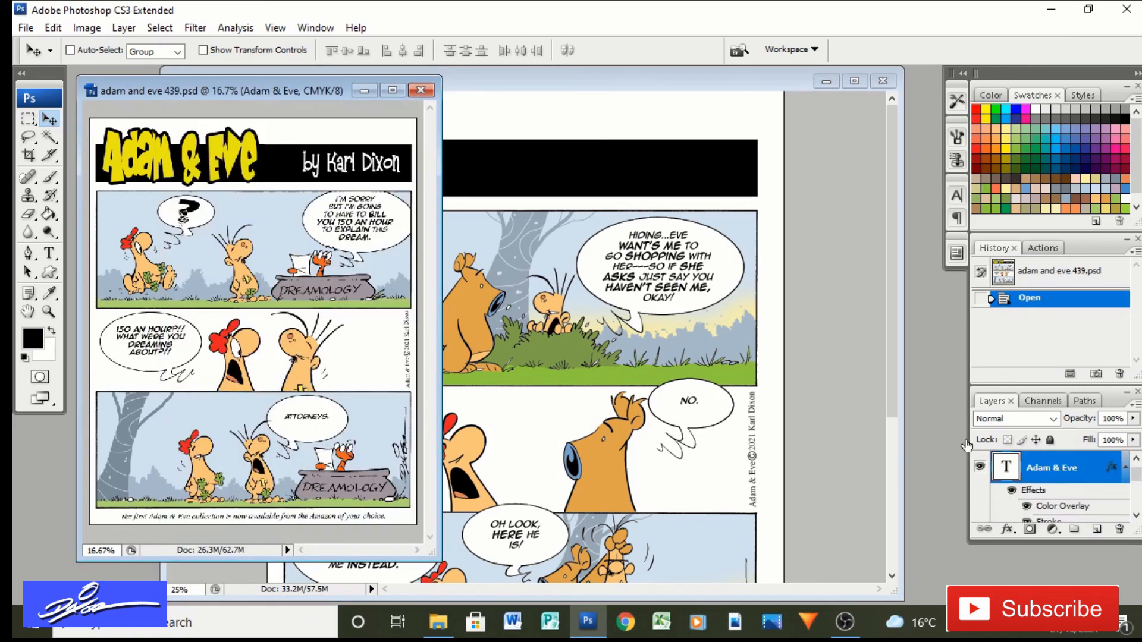
{"action": "left_click_drag", "start_coordinate": [186, 178], "coordinate": [393, 186]}
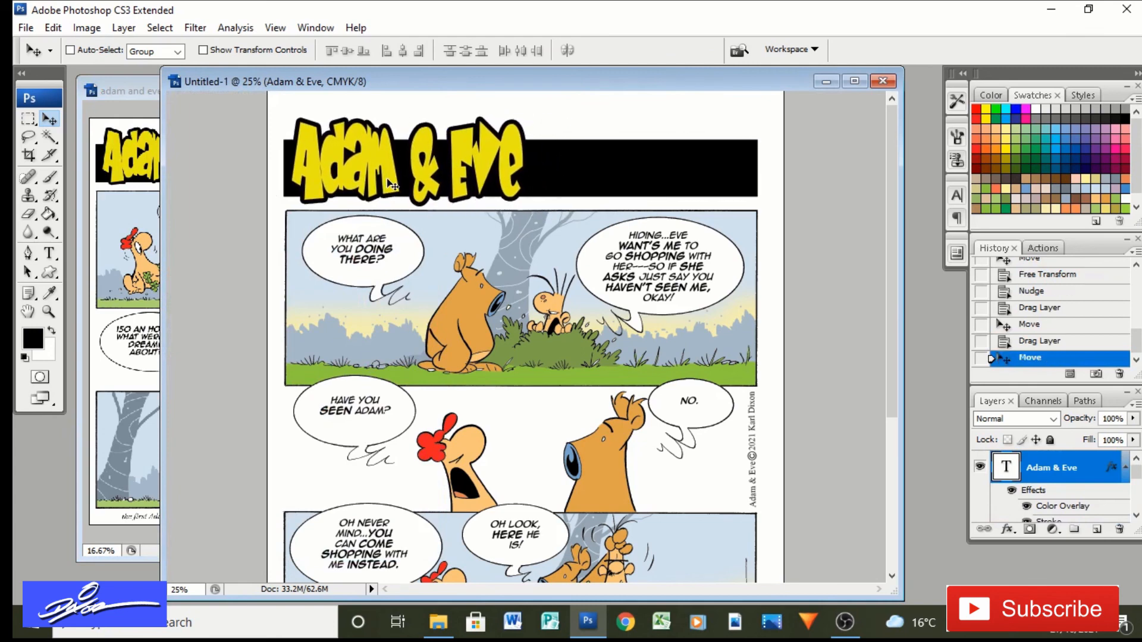
Copy the white author byline text layer from adam and eve 439.psd onto the right end of the black banner in Untitled-1
{"action": "left_click", "coordinate": [150, 94]}
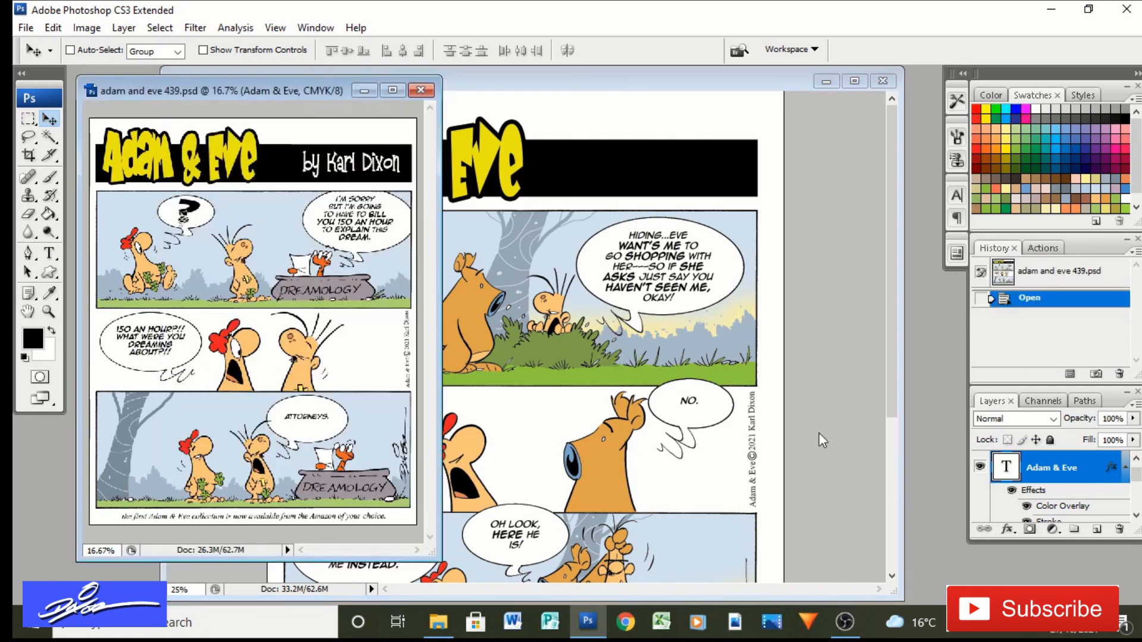
{"action": "left_click", "coordinate": [1136, 461]}
{"action": "left_click", "coordinate": [1082, 470]}
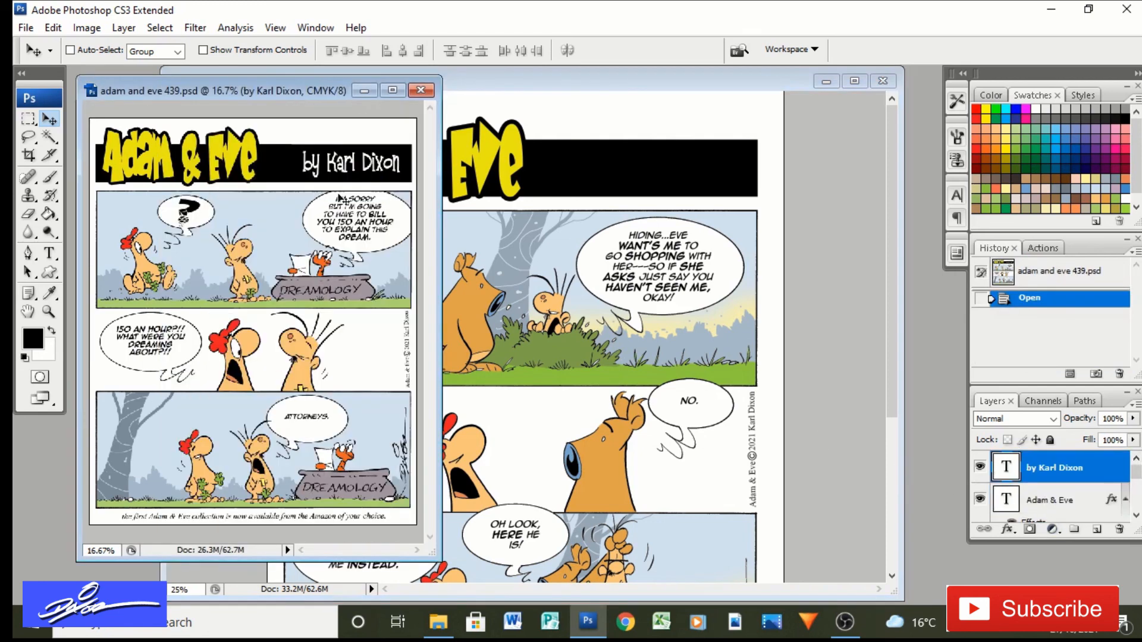
{"action": "left_click_drag", "start_coordinate": [364, 167], "coordinate": [679, 174]}
{"action": "key", "text": "shift+Right"}
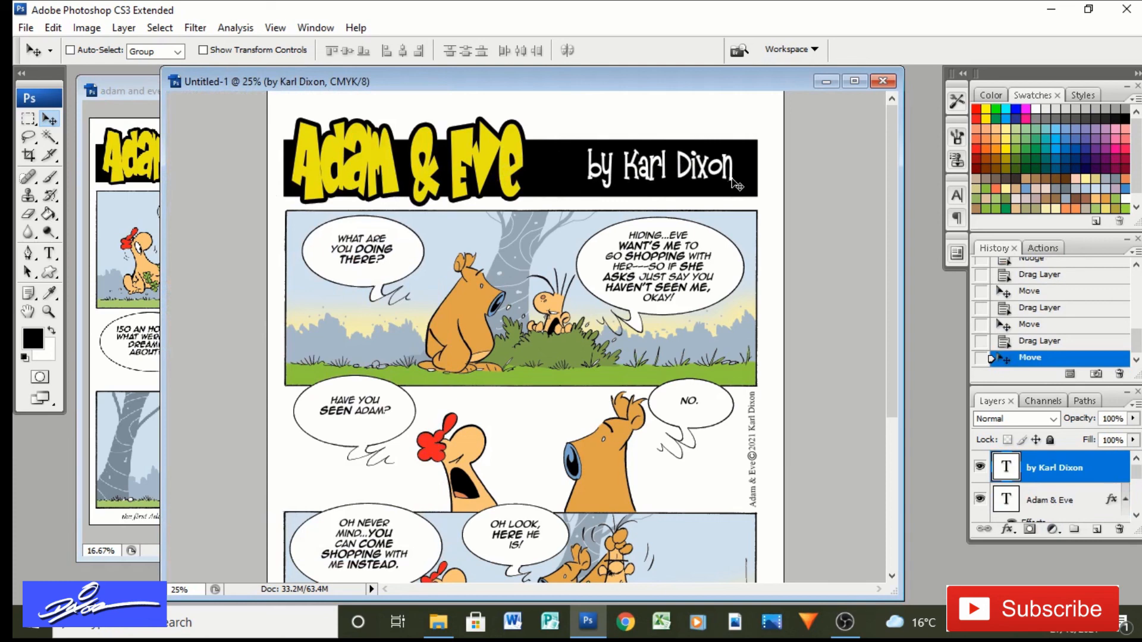
Crop the page to a rectangular marquee enclosing the banner, panels and footer line with a narrow white margin, and deselect
{"action": "key", "text": "ctrl+minus"}
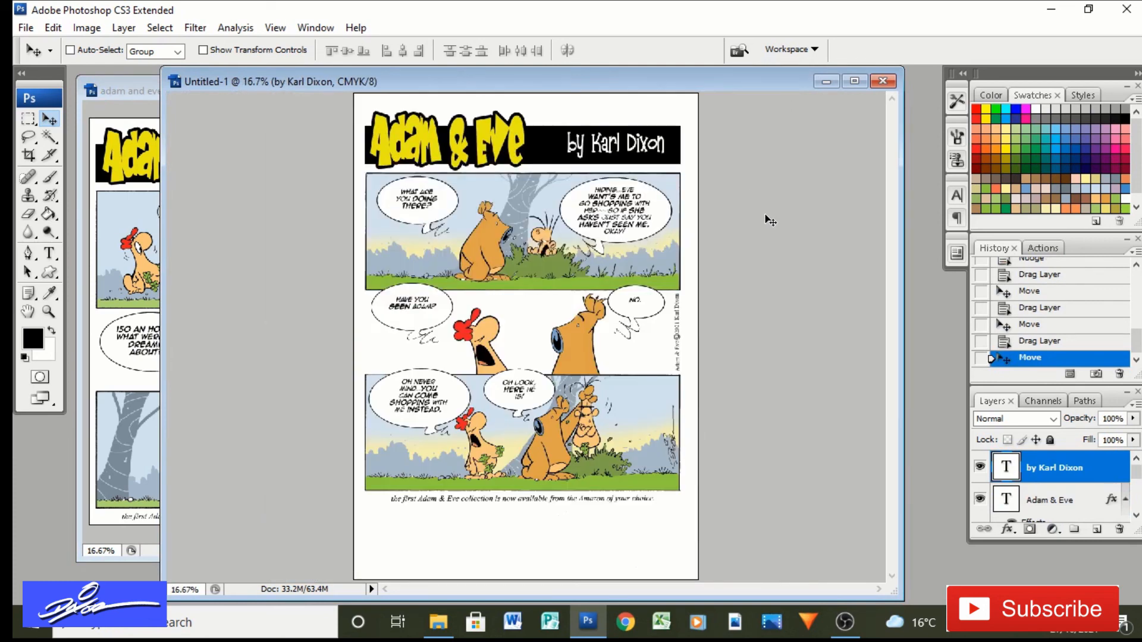
{"action": "left_click", "coordinate": [28, 119]}
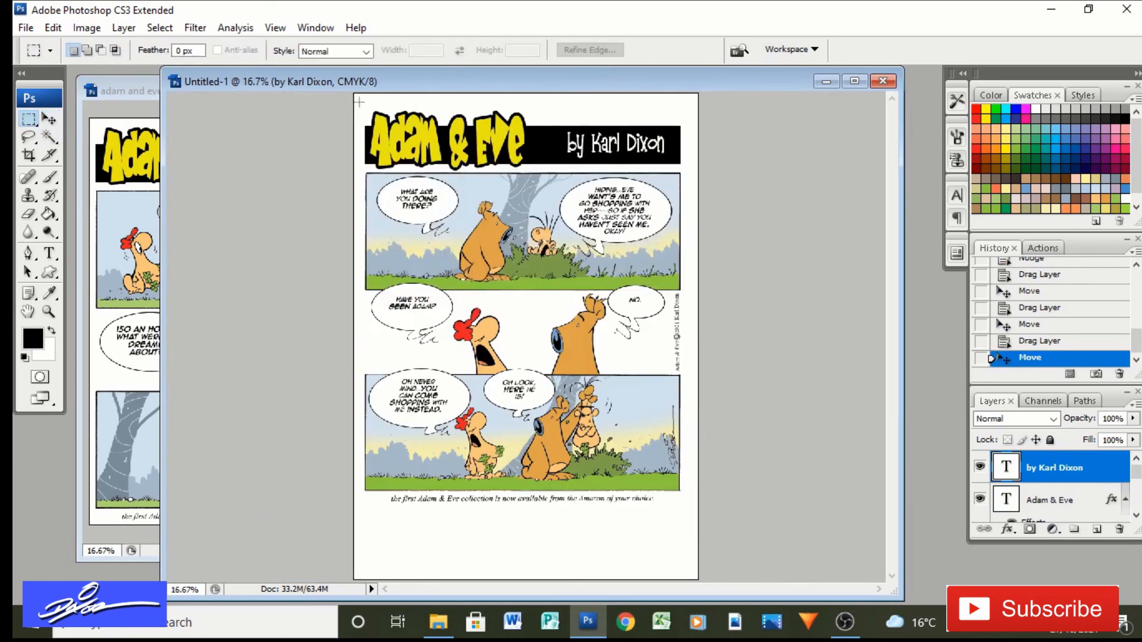
{"action": "left_click_drag", "start_coordinate": [359, 101], "coordinate": [685, 507]}
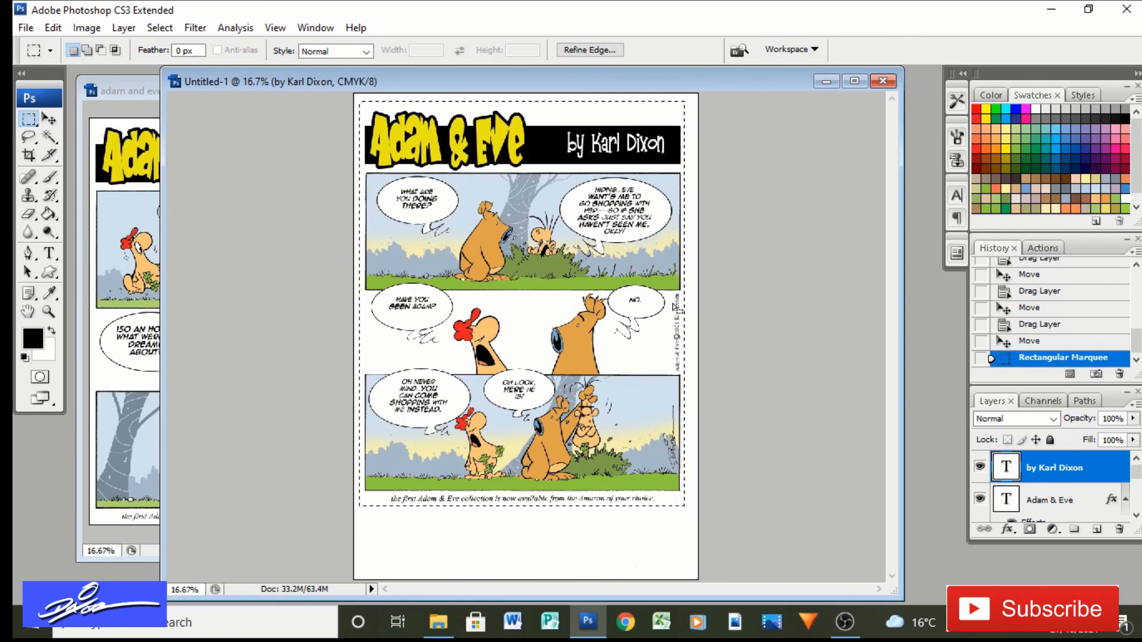
{"action": "left_click", "coordinate": [86, 29]}
{"action": "left_click", "coordinate": [90, 211]}
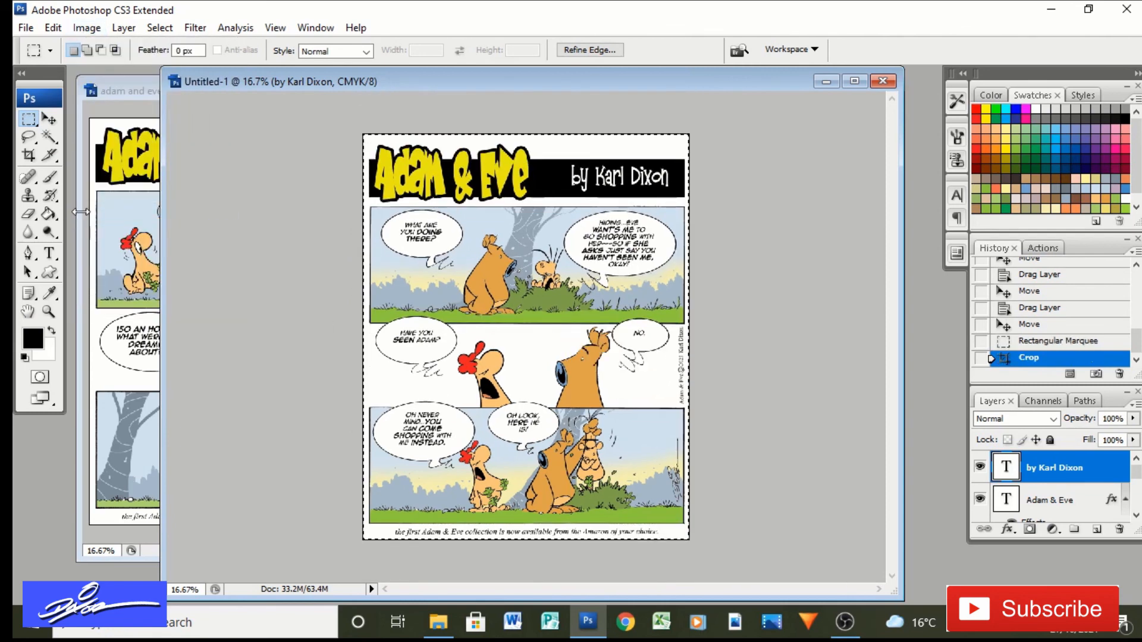
{"action": "key", "text": "ctrl+d"}
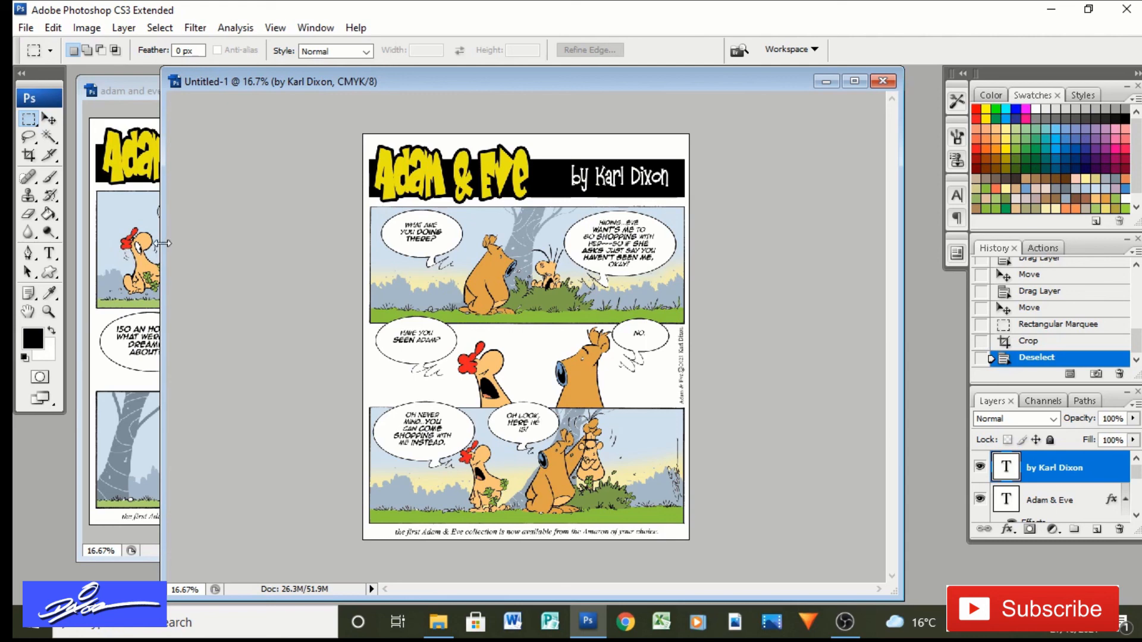
{"action": "left_click", "coordinate": [53, 28]}
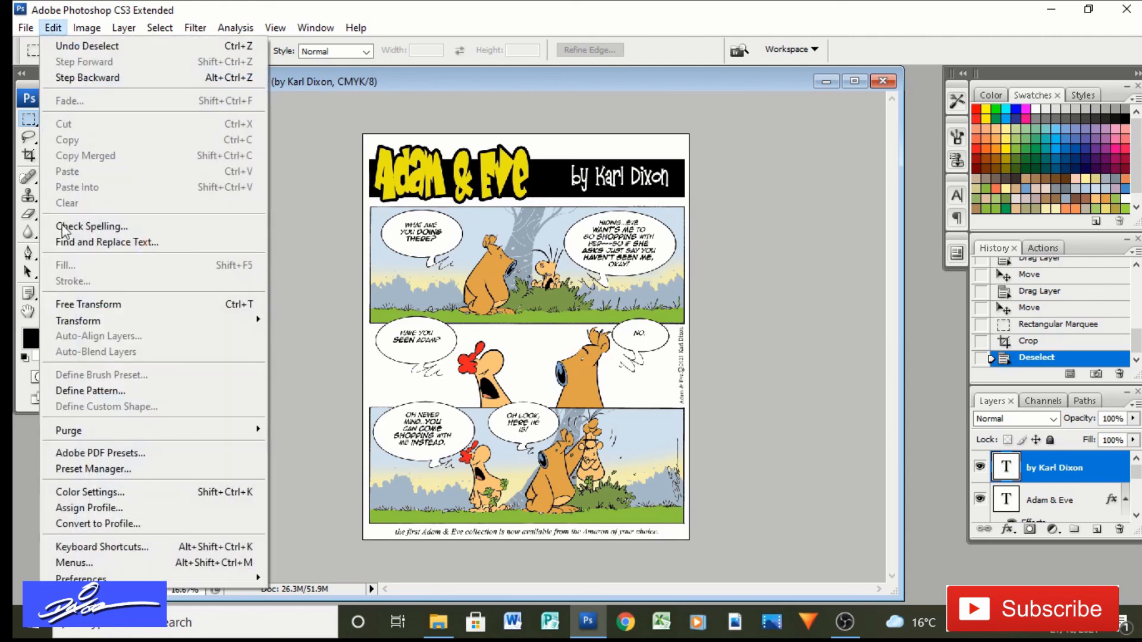
{"action": "mouse_move", "coordinate": [21, 26]}
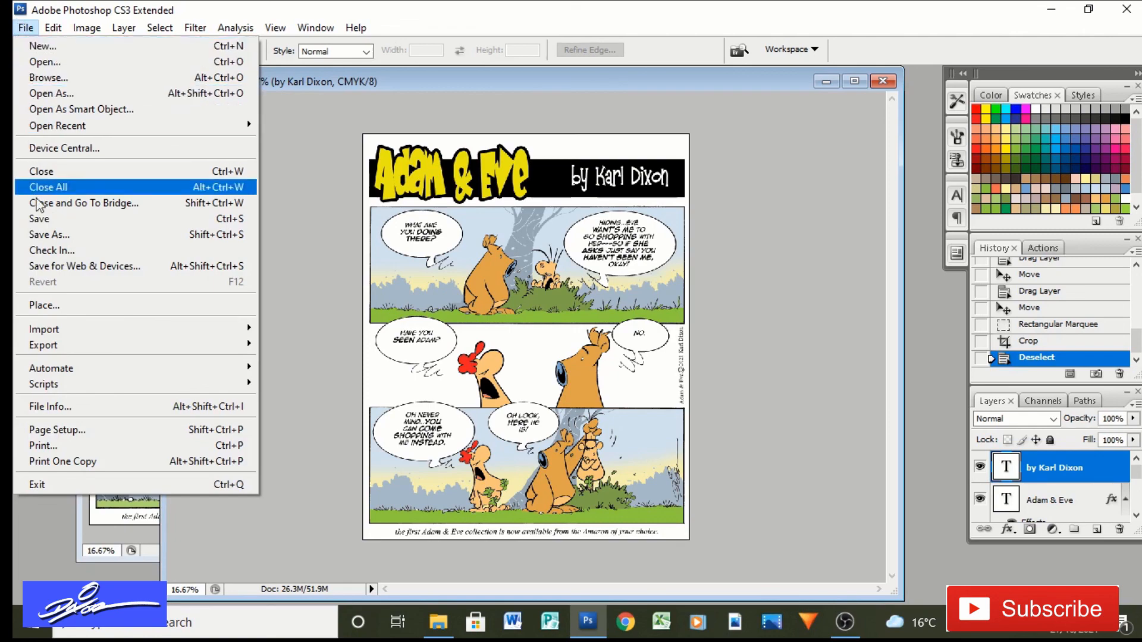
{"action": "left_click", "coordinate": [48, 235]}
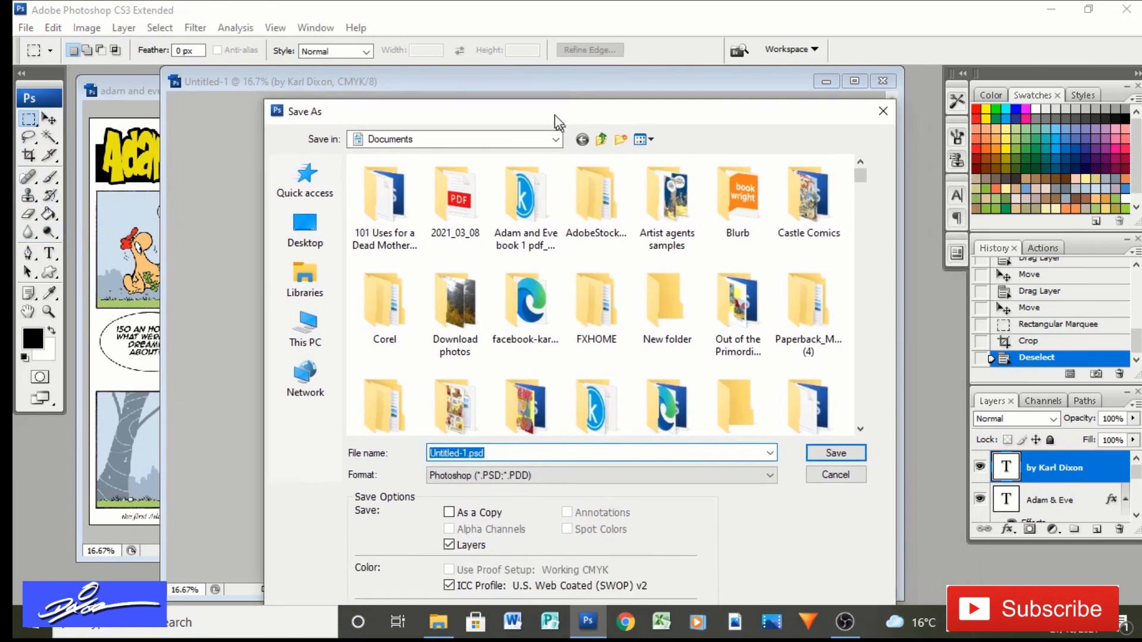
{"action": "left_click_drag", "start_coordinate": [554, 115], "coordinate": [542, 98]}
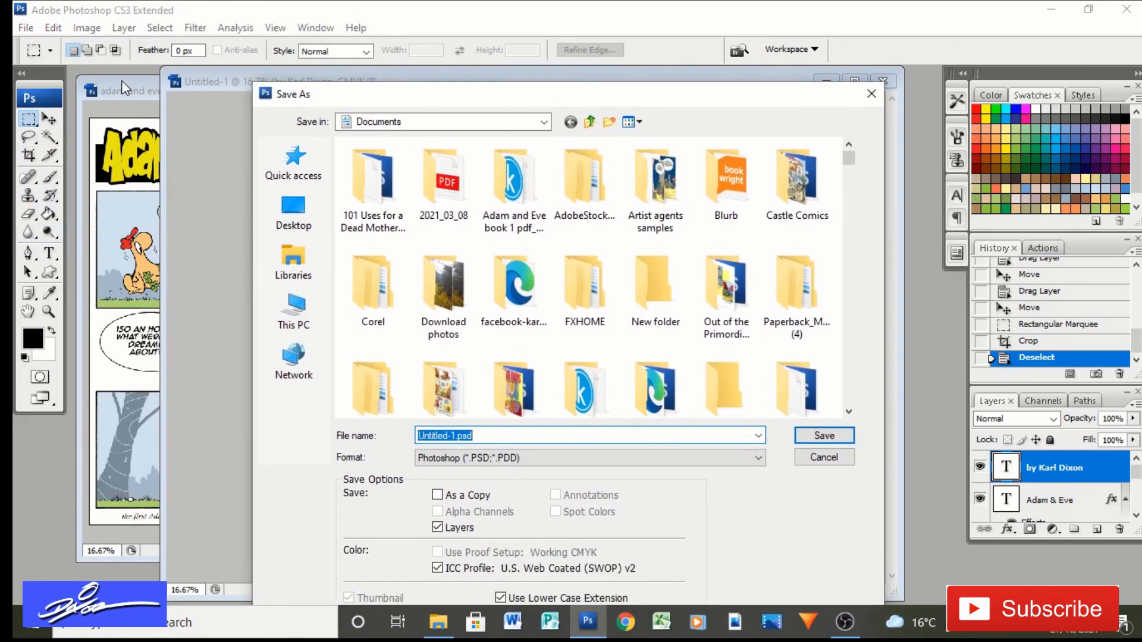
{"action": "left_click", "coordinate": [127, 87]}
{"action": "left_click", "coordinate": [880, 93]}
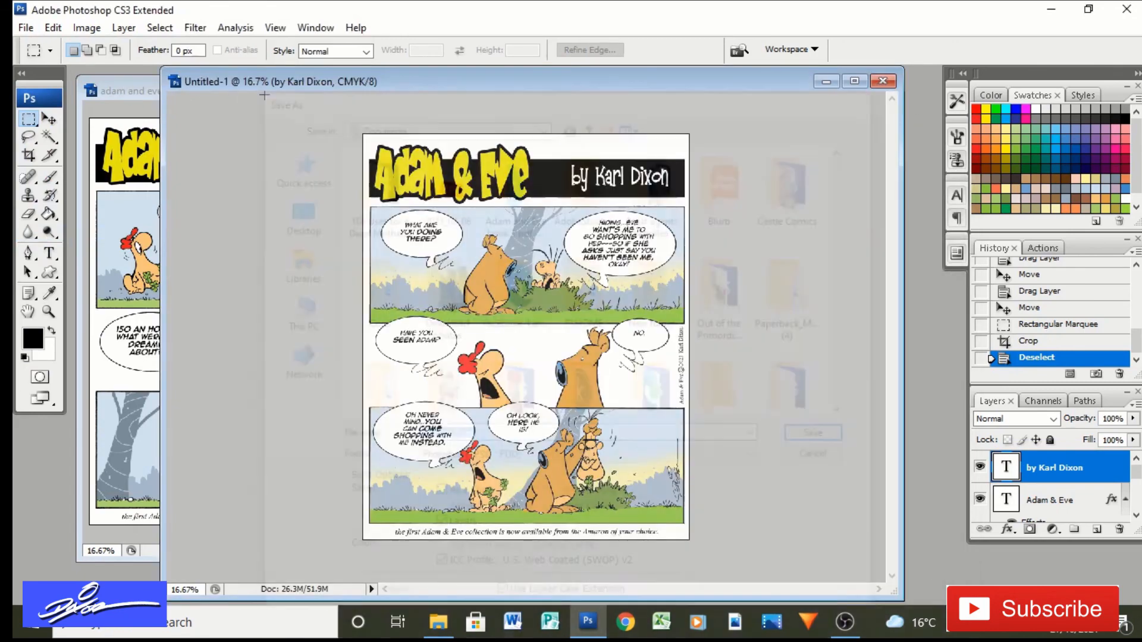
{"action": "left_click", "coordinate": [123, 85]}
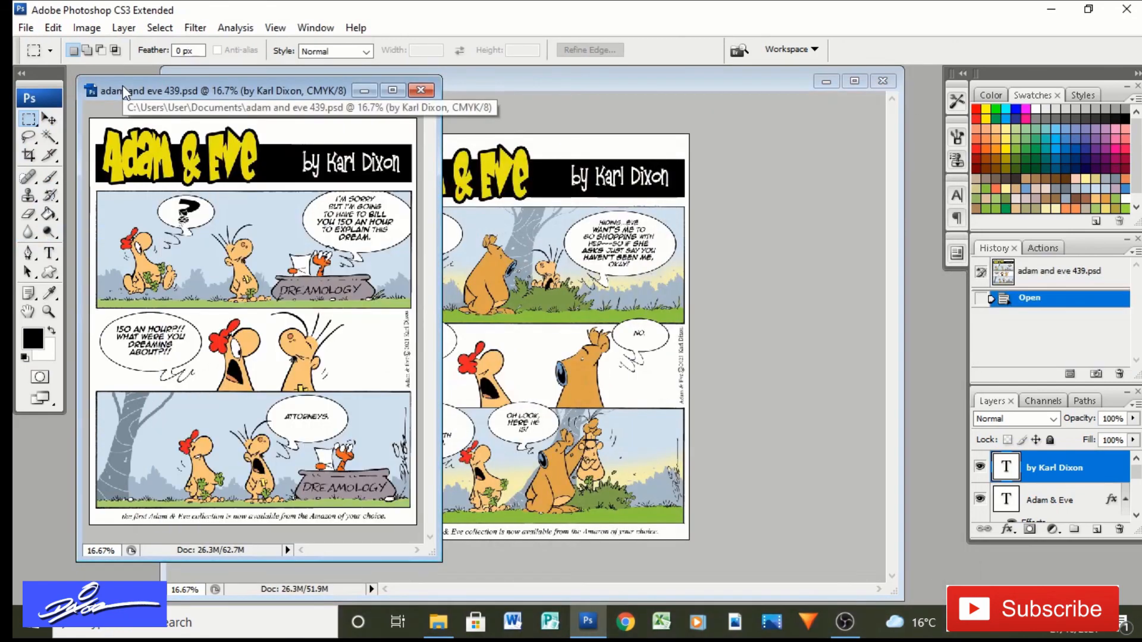
{"action": "left_click", "coordinate": [534, 87]}
Save Untitled-1 in Documents as Adam and Eve 440 in Photoshop PSD format with layers kept
{"action": "left_click", "coordinate": [26, 27]}
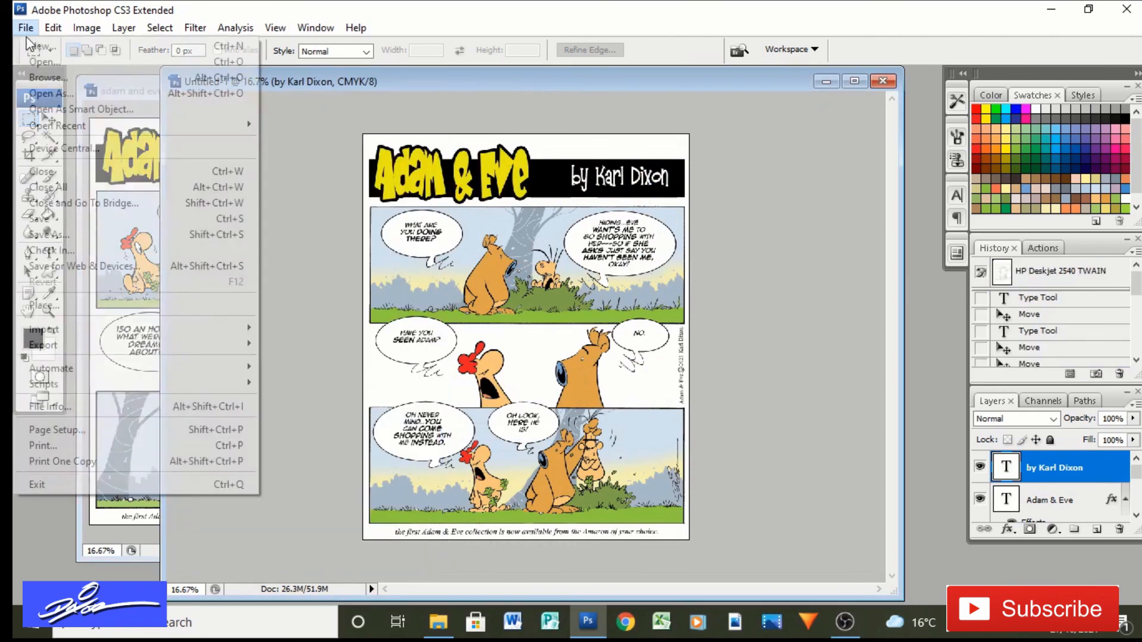
{"action": "left_click", "coordinate": [42, 232]}
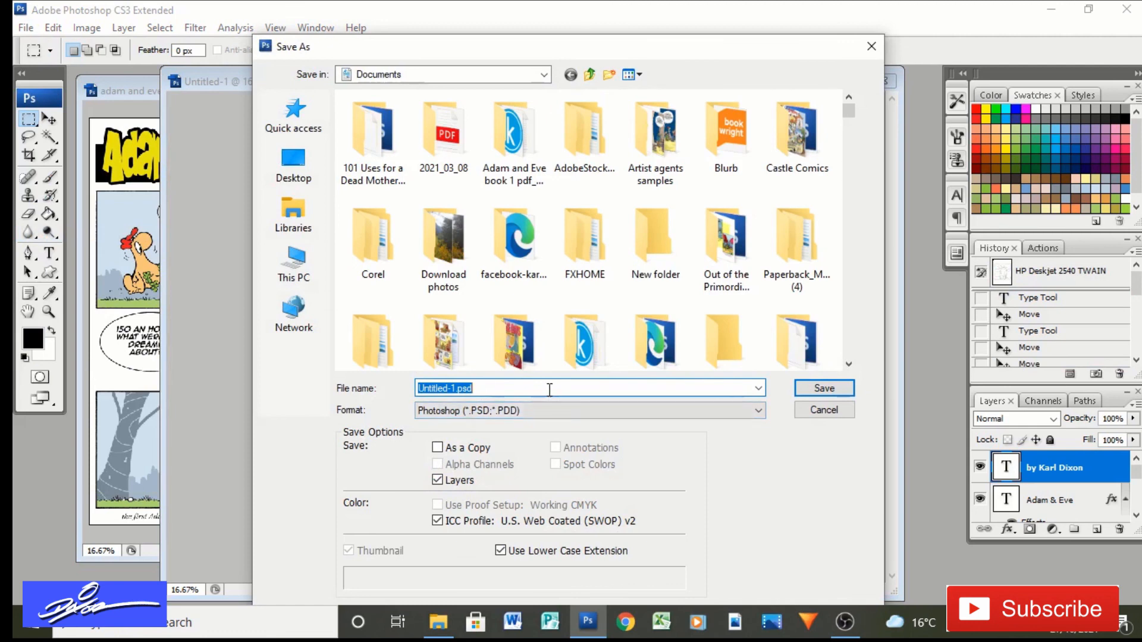
{"action": "type", "text": "Adam"}
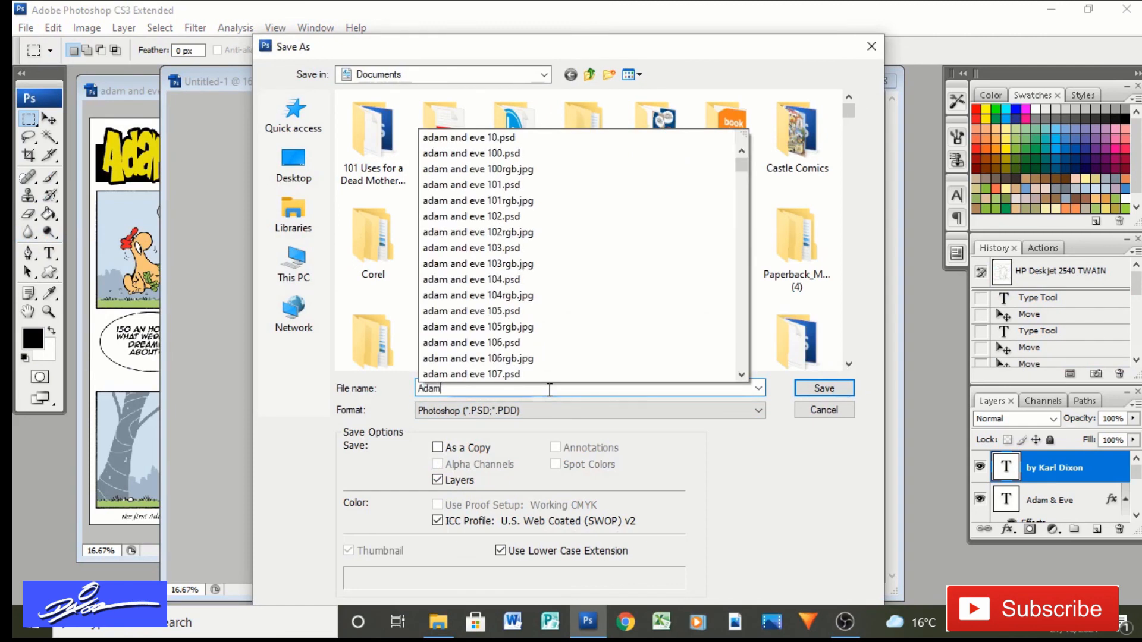
{"action": "type", "text": " and Eve 449"}
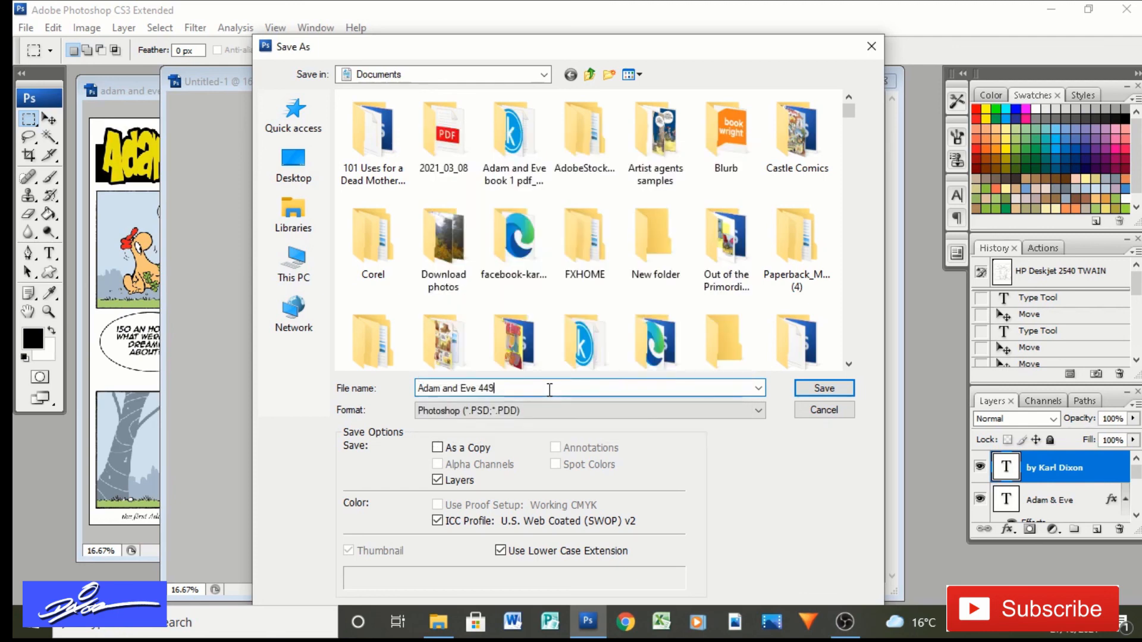
{"action": "key", "text": "BackSpace"}
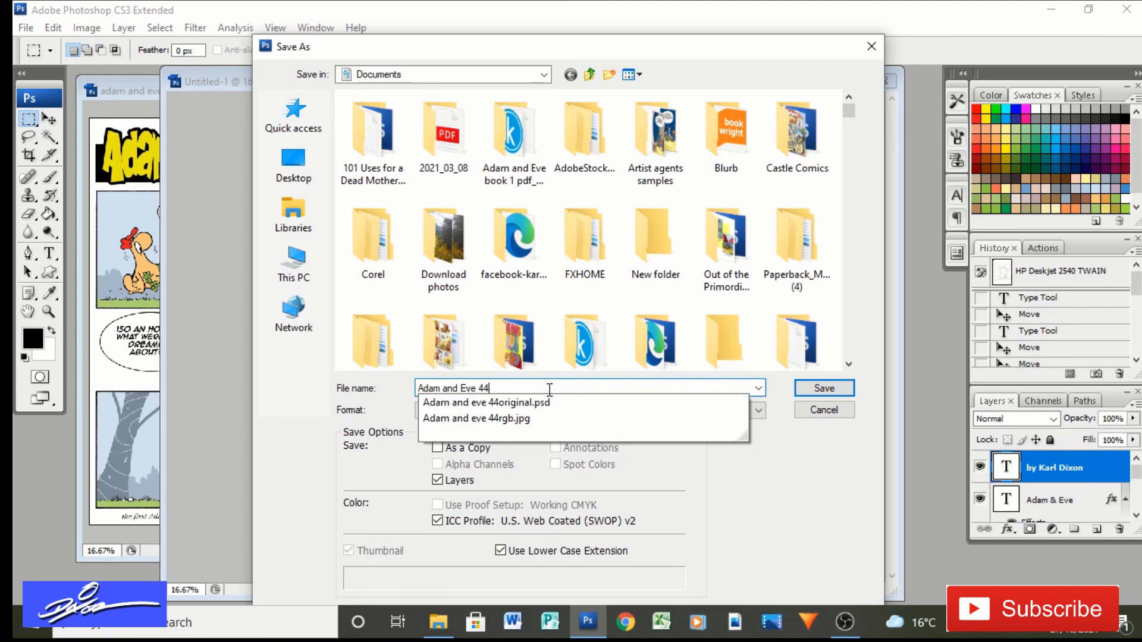
{"action": "type", "text": "8"}
{"action": "key", "text": "BackSpace"}
{"action": "type", "text": "7"}
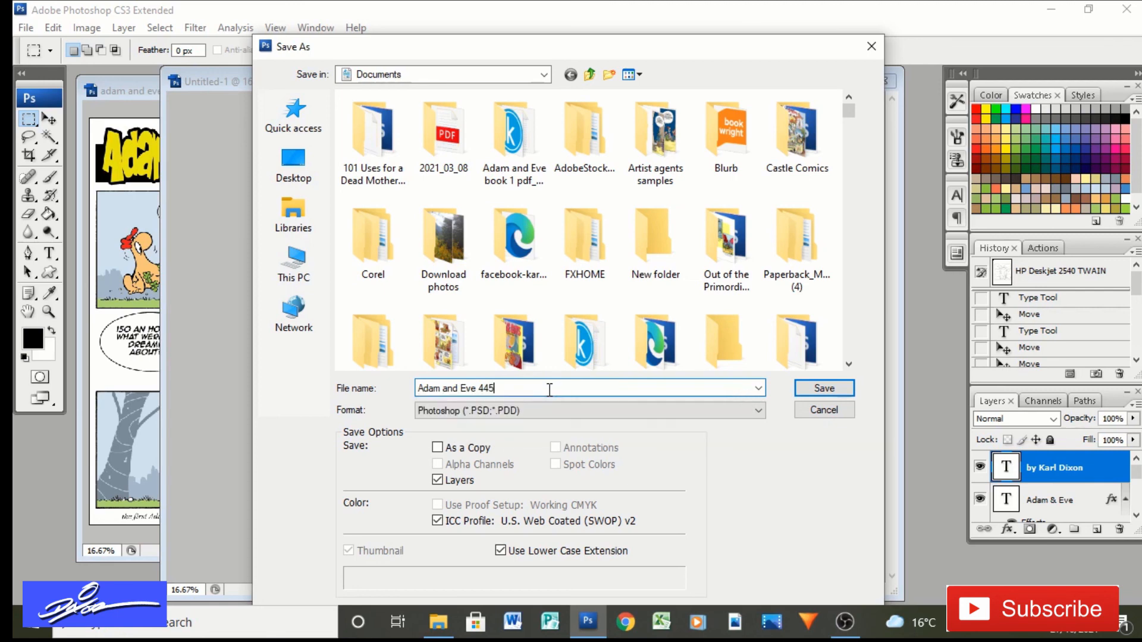
{"action": "key", "text": "BackSpace"}
{"action": "key", "text": "BackSpace"}
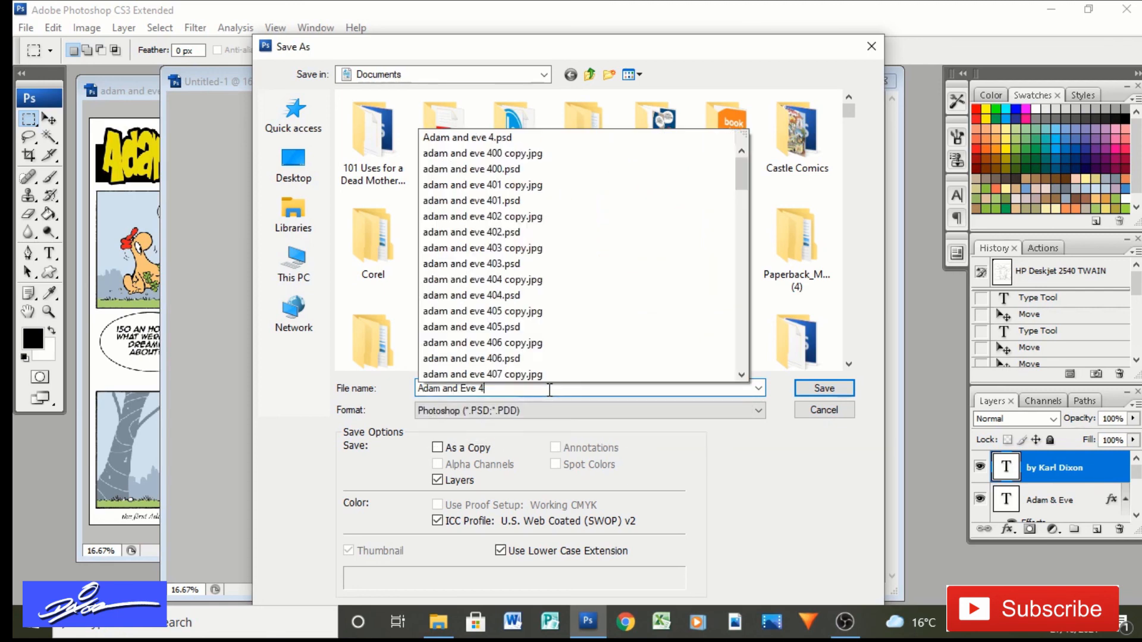
{"action": "type", "text": "3"}
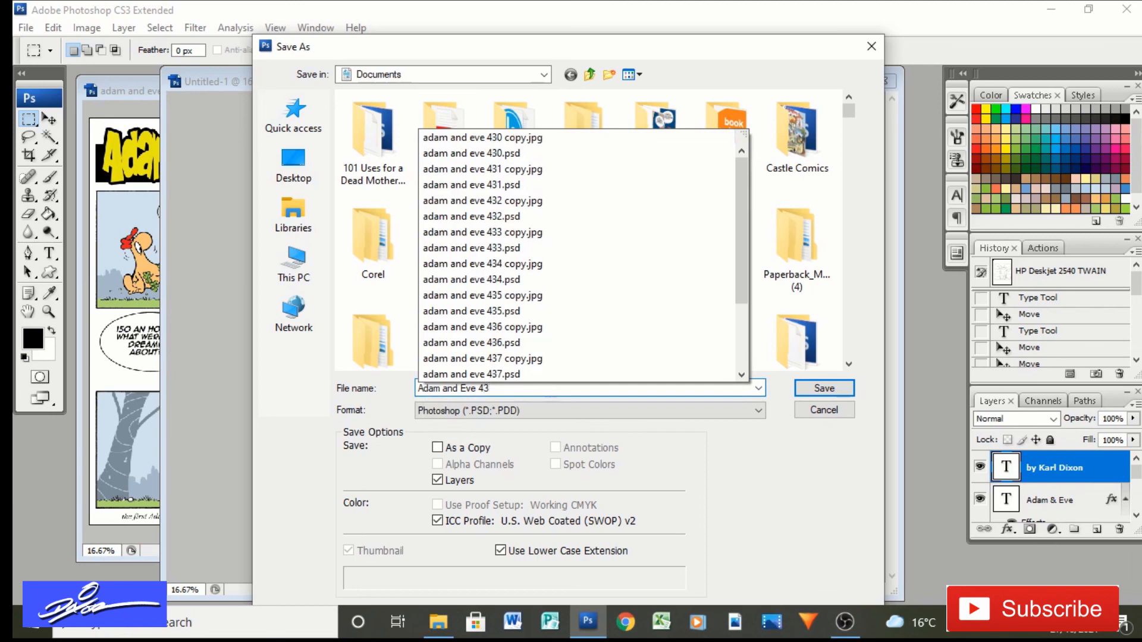
{"action": "type", "text": "9"}
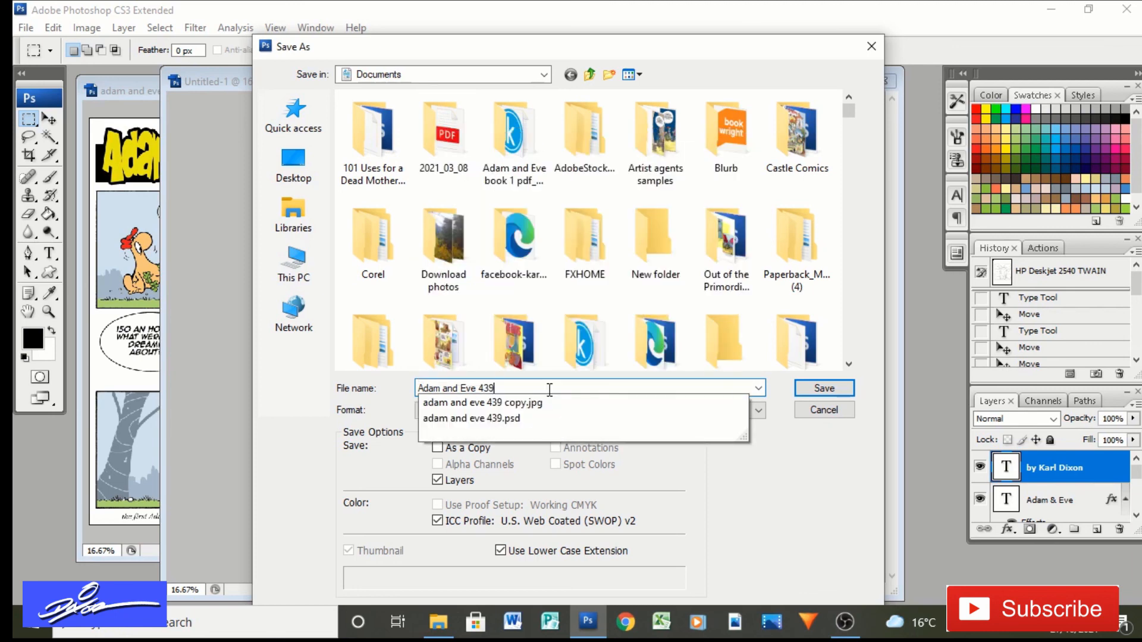
{"action": "key", "text": "BackSpace"}
{"action": "key", "text": "BackSpace"}
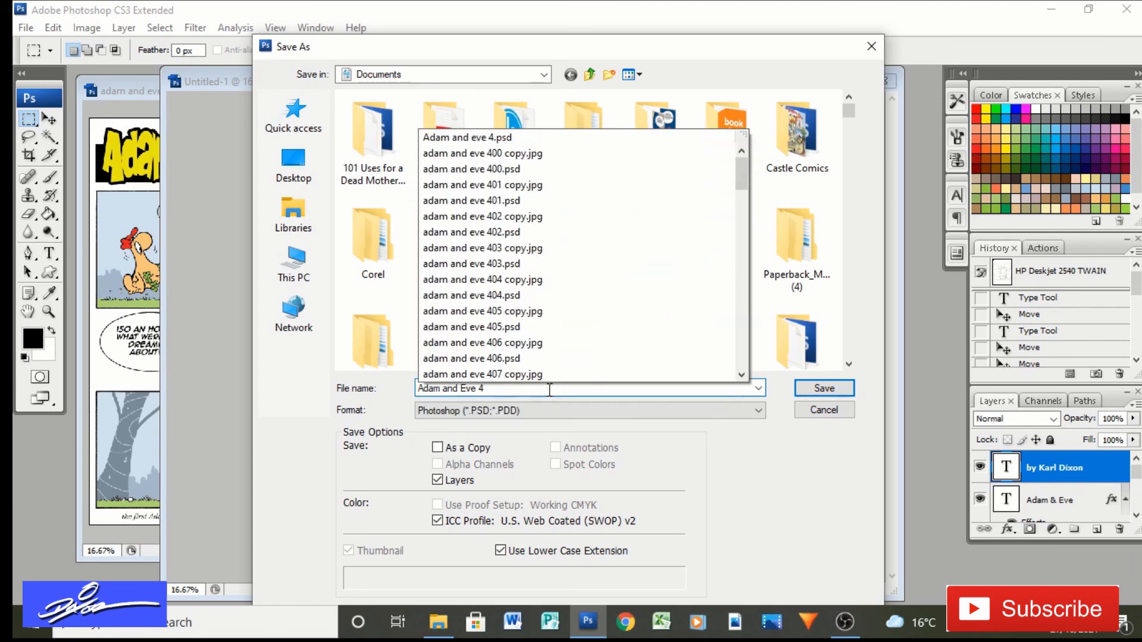
{"action": "type", "text": "40"}
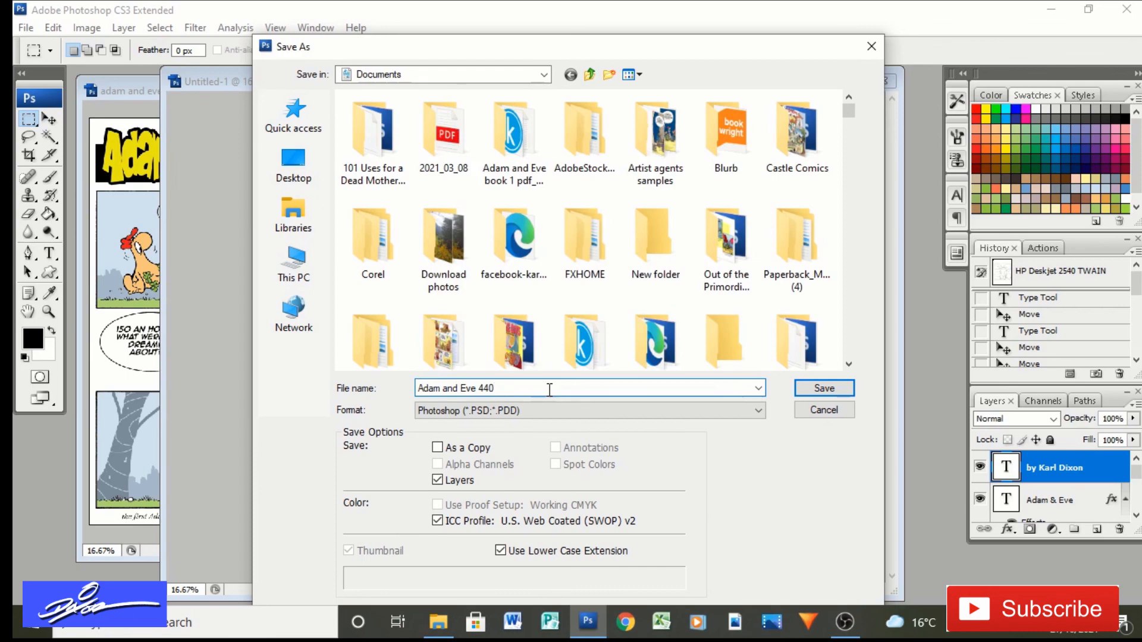
{"action": "left_click", "coordinate": [816, 392]}
{"action": "left_click", "coordinate": [752, 204]}
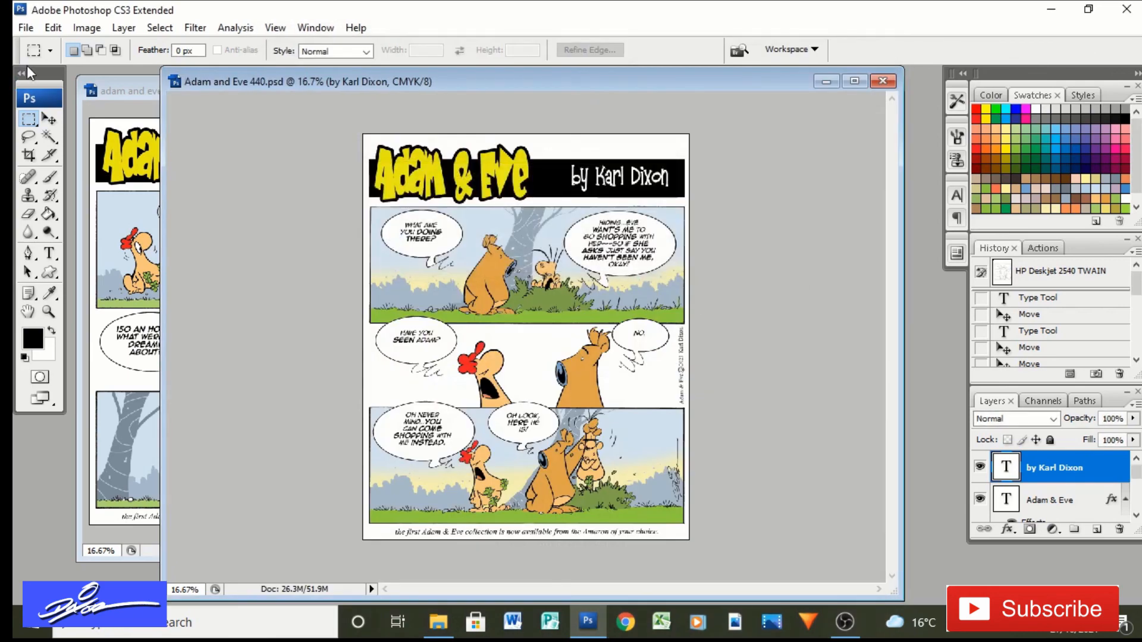
Save a JPEG version of the Adam and Eve 440 page in Documents at quality 8 (High), Baseline ("Standard")
{"action": "left_click", "coordinate": [26, 27]}
{"action": "left_click", "coordinate": [52, 234]}
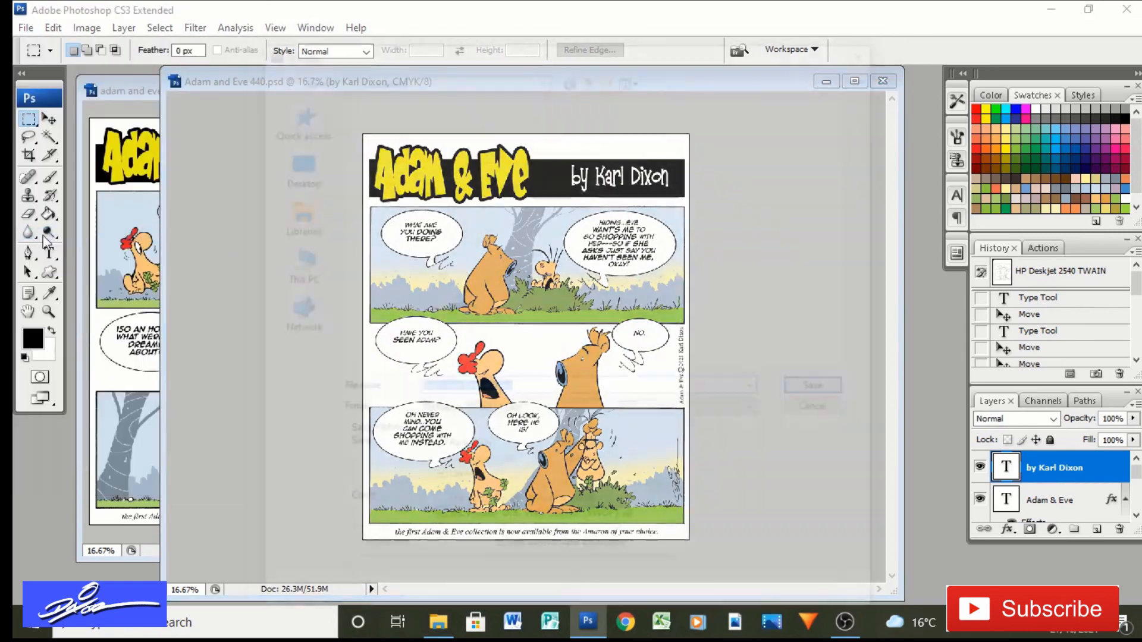
{"action": "left_click", "coordinate": [757, 411]}
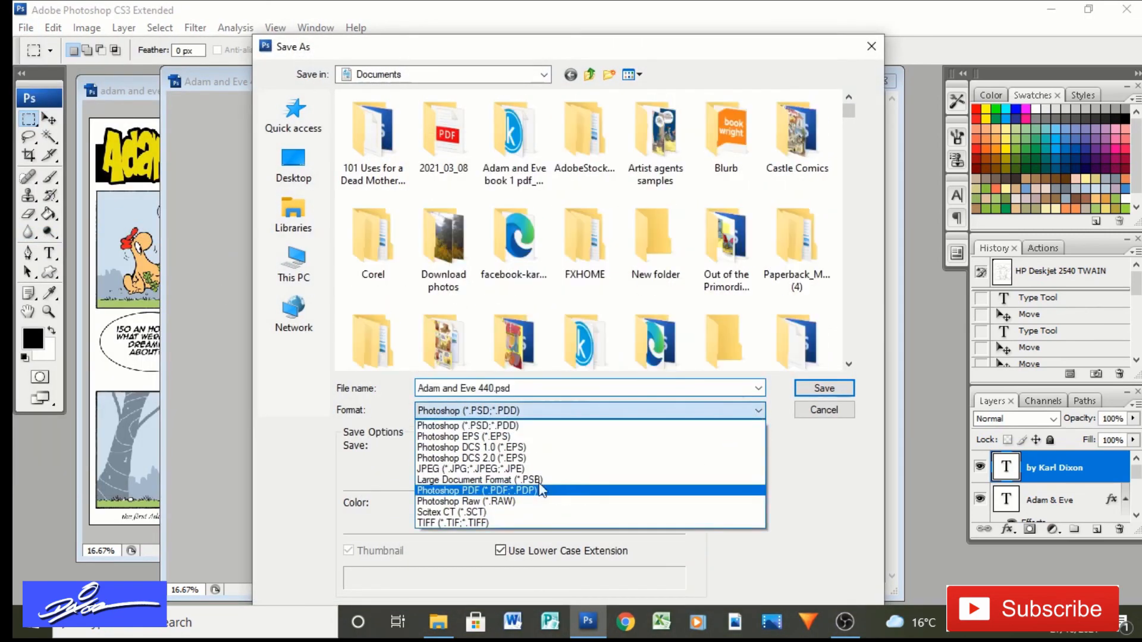
{"action": "left_click", "coordinate": [751, 466]}
{"action": "left_click", "coordinate": [823, 388]}
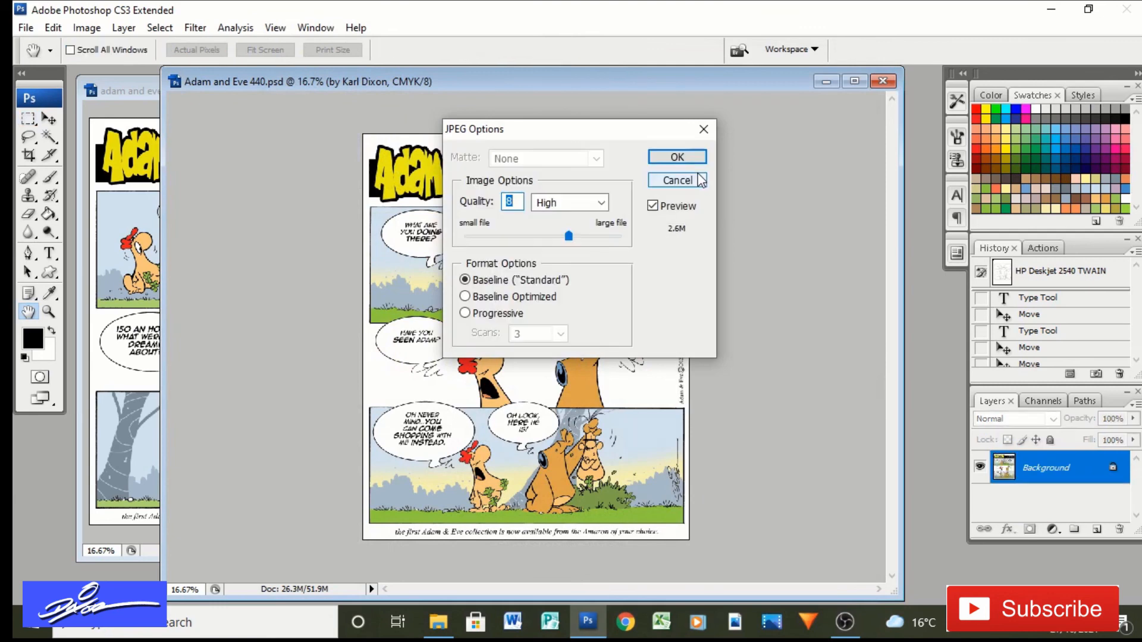
{"action": "left_click", "coordinate": [699, 158]}
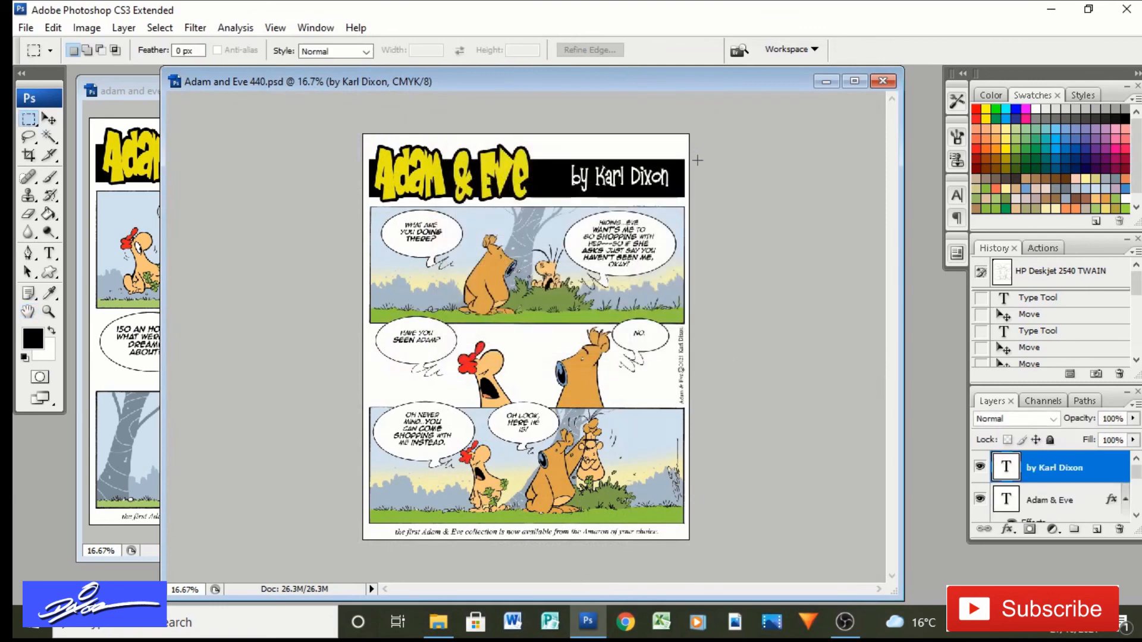
Enlarge the finished comic page to 25% and examine its panels down to the footer line
{"action": "left_click", "coordinate": [49, 311]}
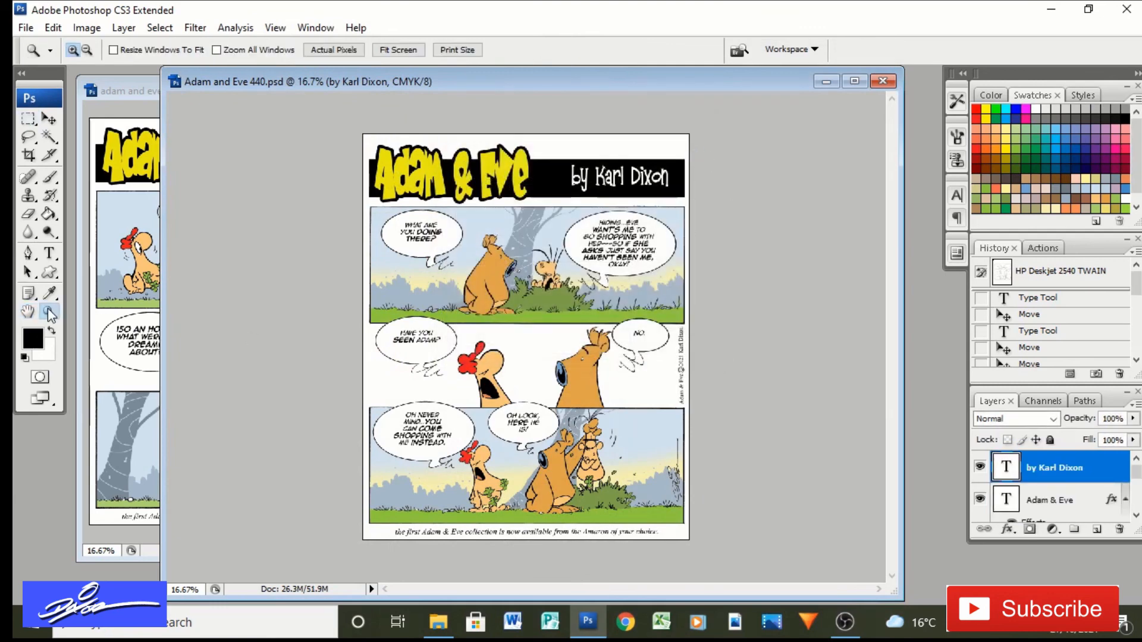
{"action": "left_click", "coordinate": [534, 361]}
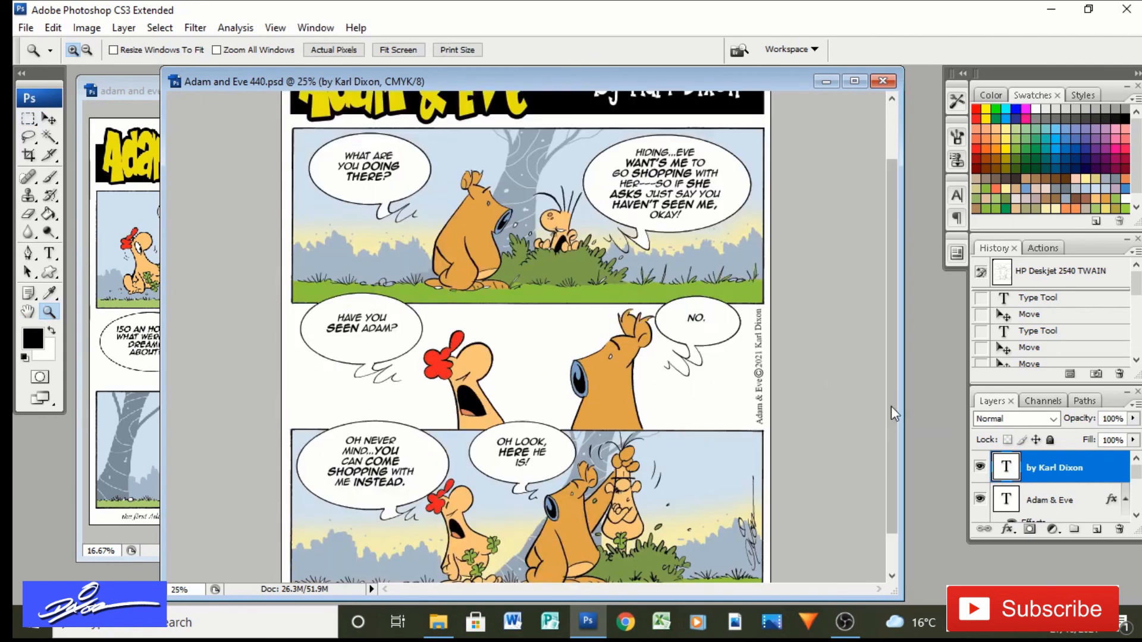
{"action": "left_click_drag", "start_coordinate": [891, 406], "coordinate": [887, 454]}
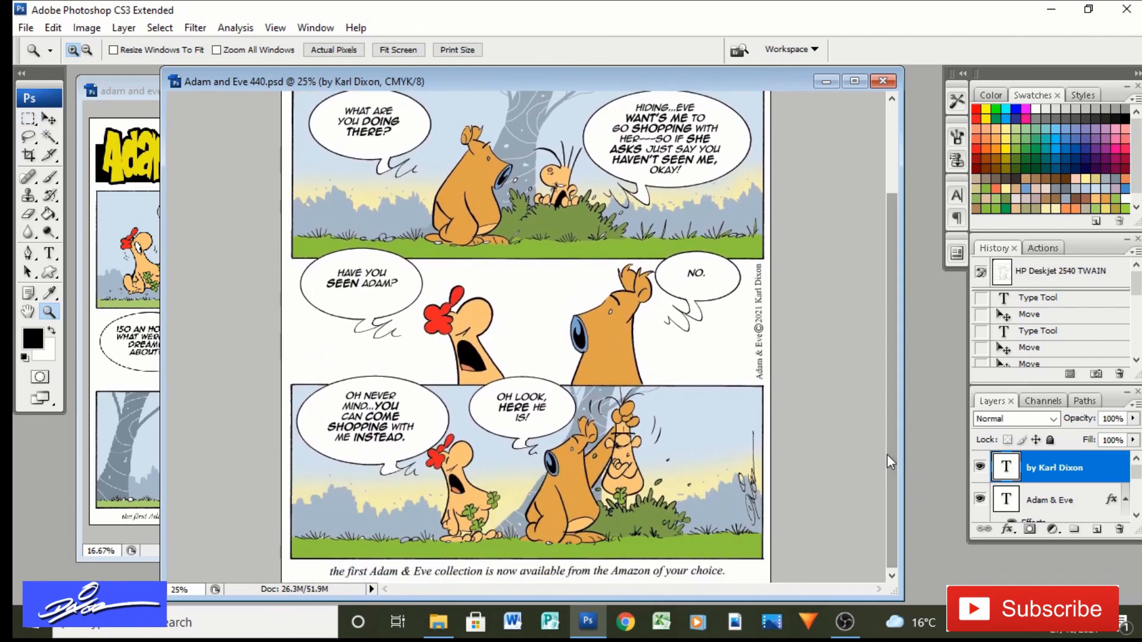